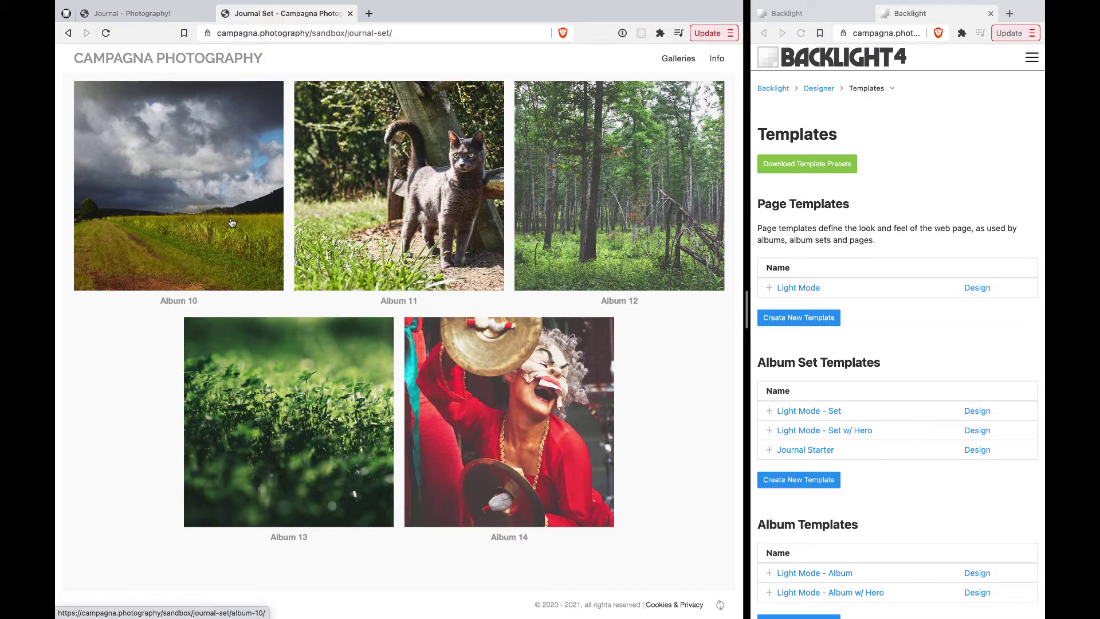
scroll(231, 222, "up", 15)
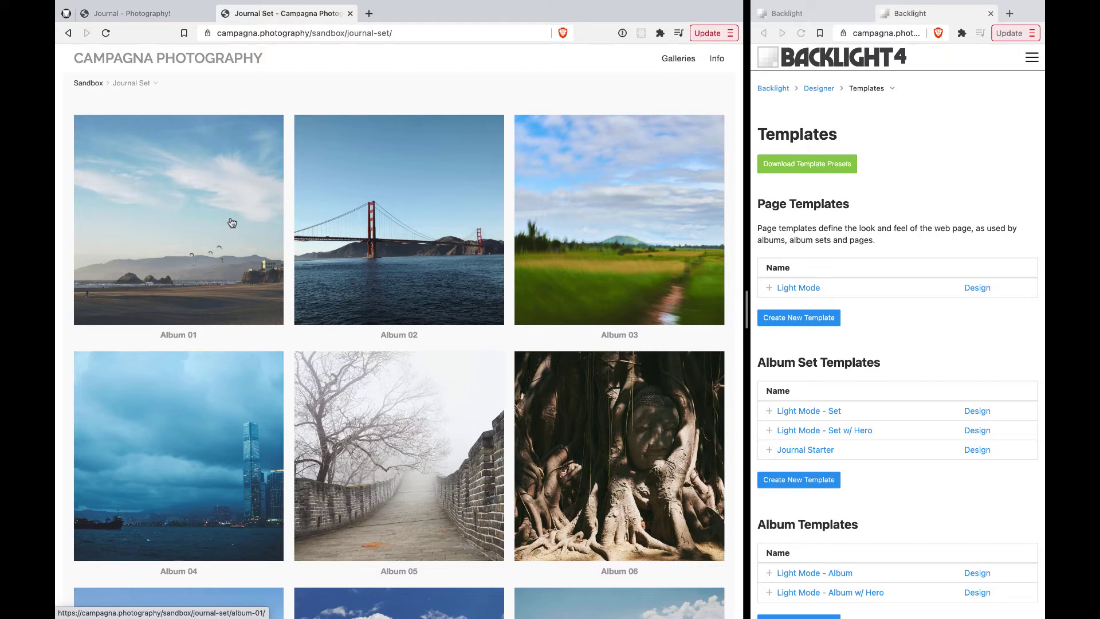
left_click(912, 500)
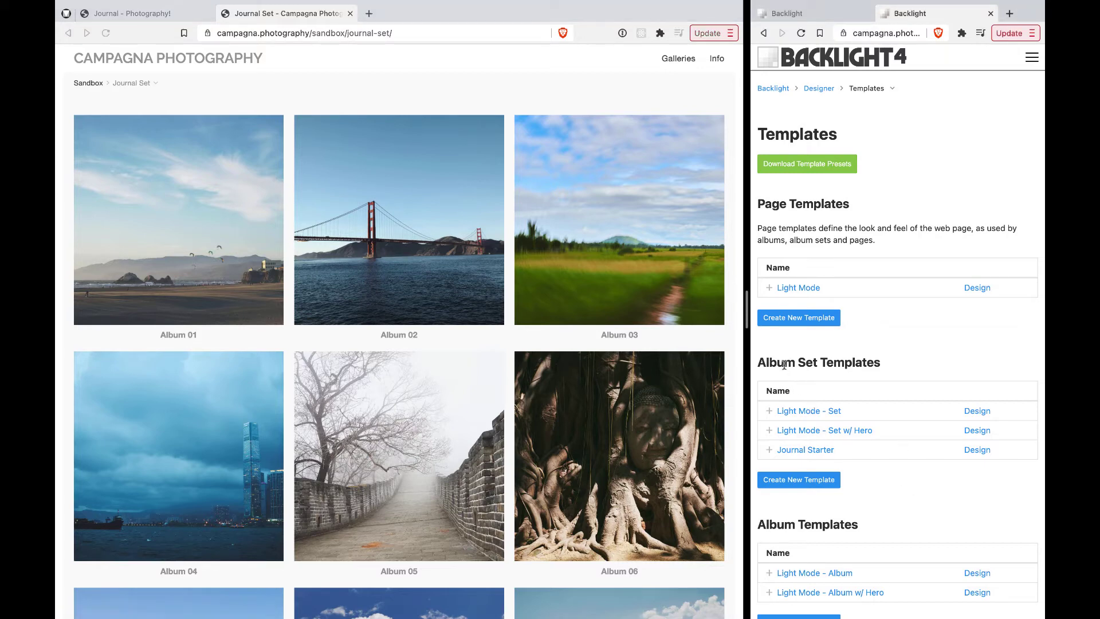
left_click_drag(784, 364, 839, 362)
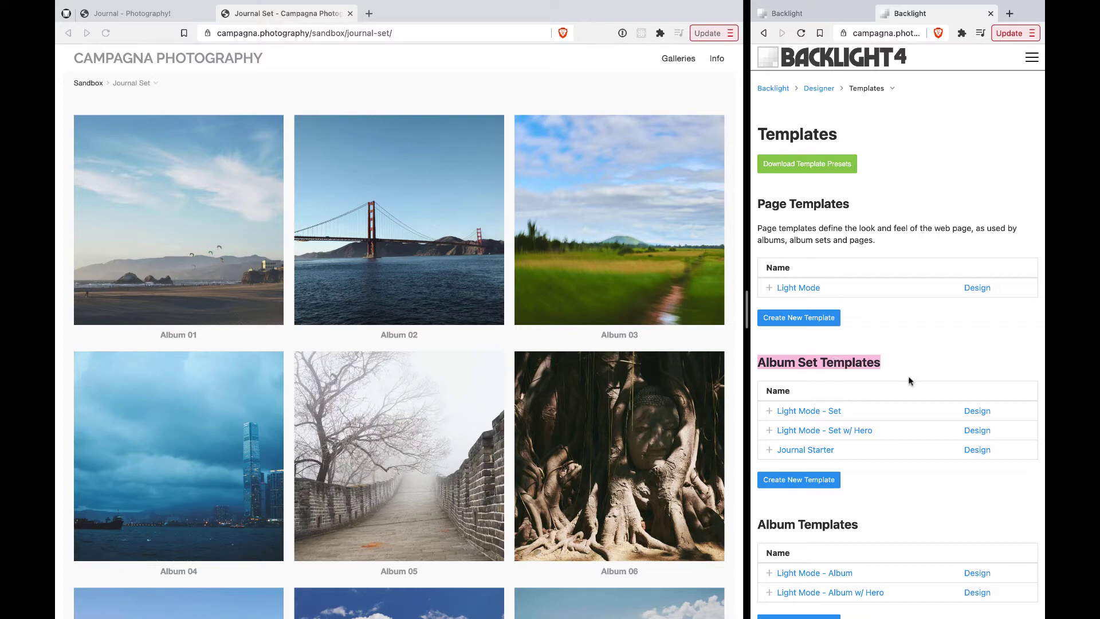
left_click(899, 495)
Create a new album set template of type Pangolin Journal named "Default Journal"
left_click(824, 487)
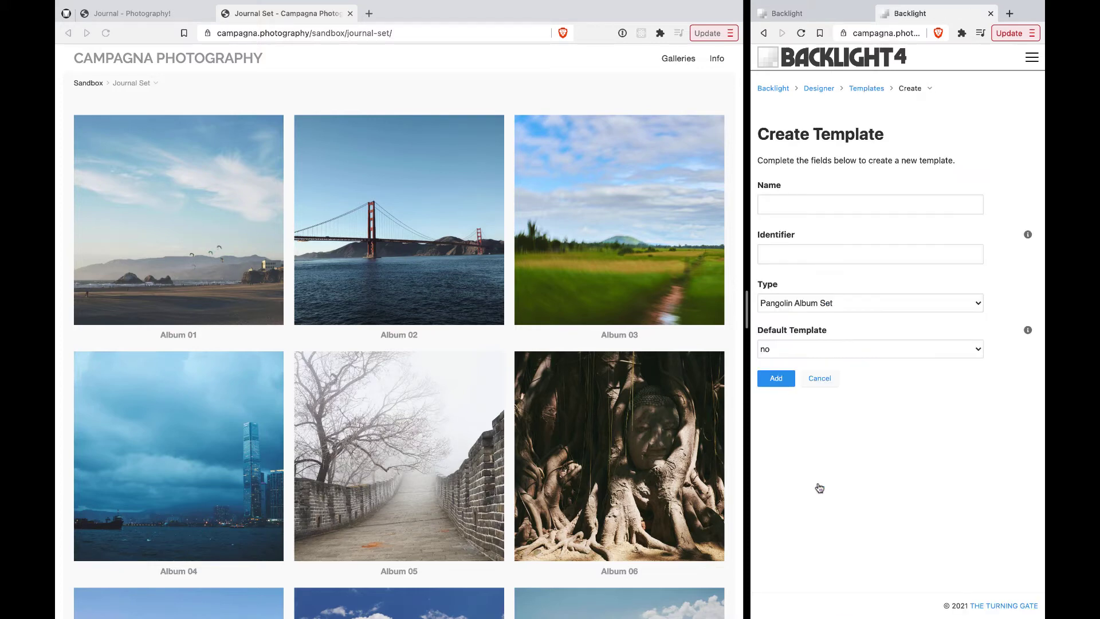
left_click(812, 303)
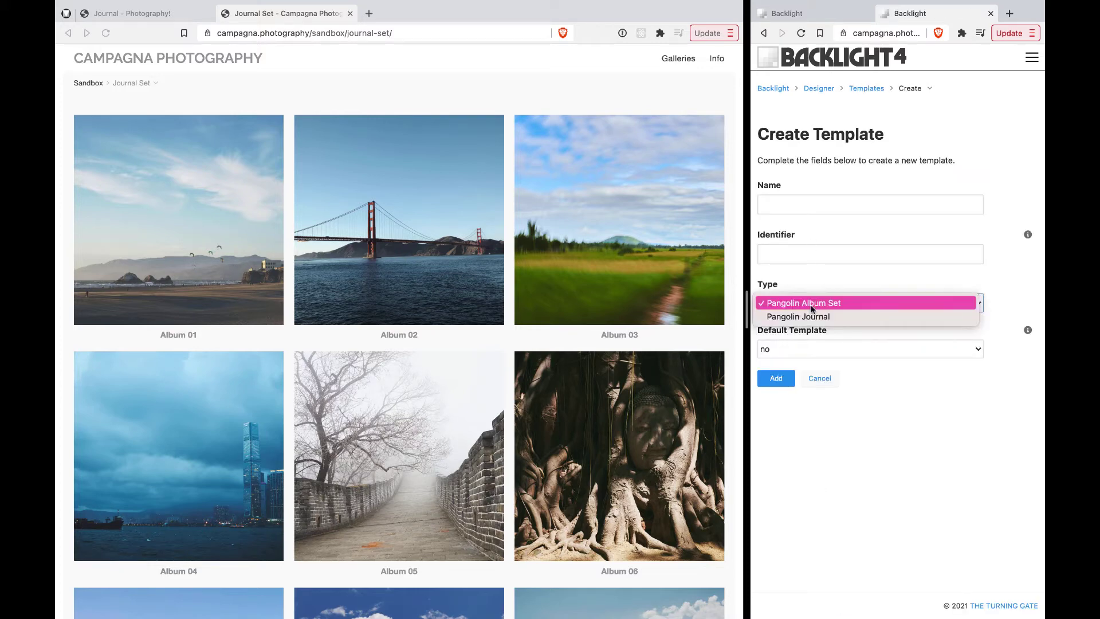
left_click(814, 315)
left_click(776, 378)
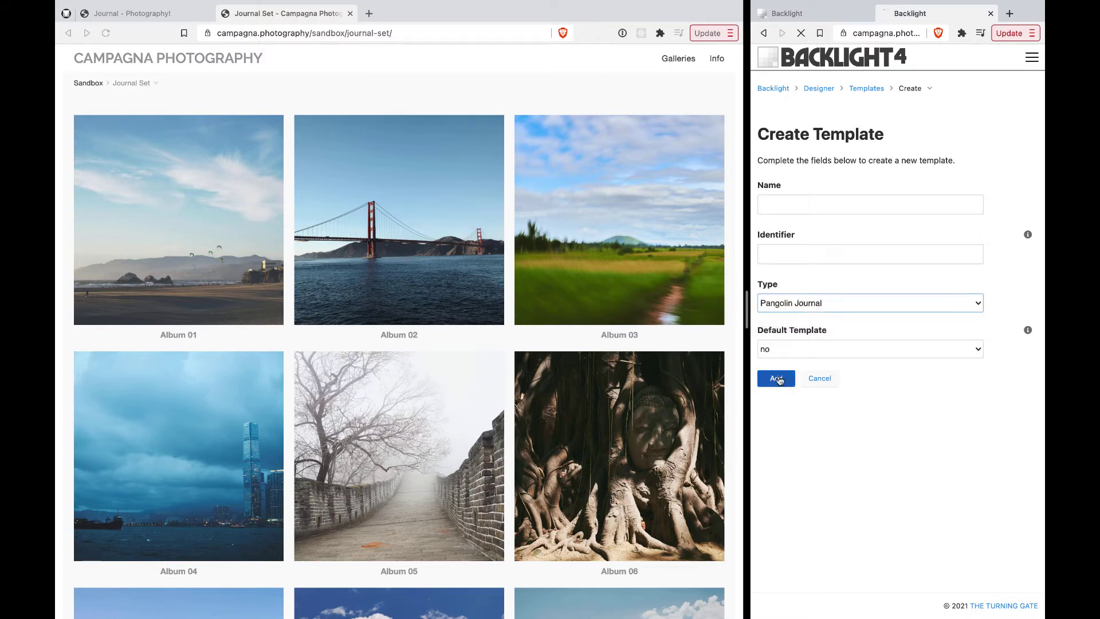
left_click(799, 270)
type("De")
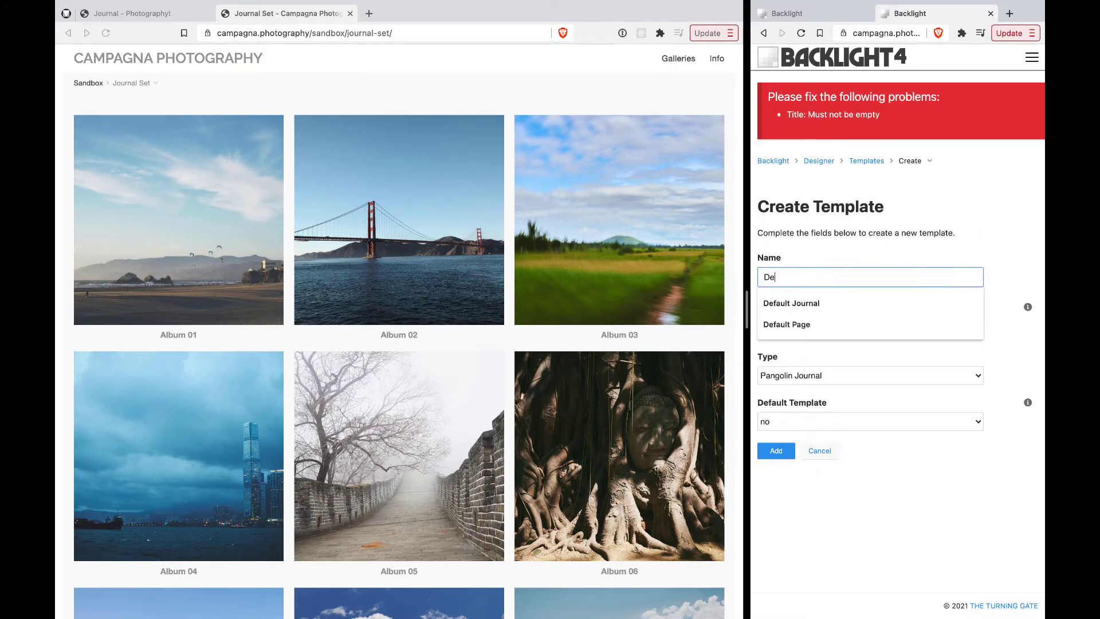
type("fault Journal")
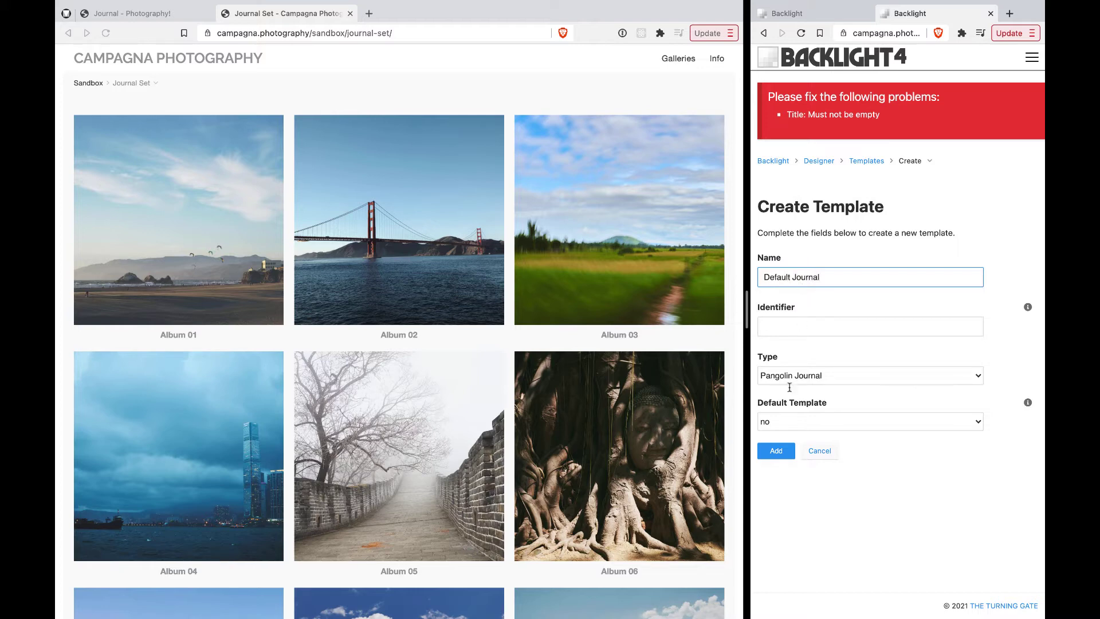
left_click(776, 451)
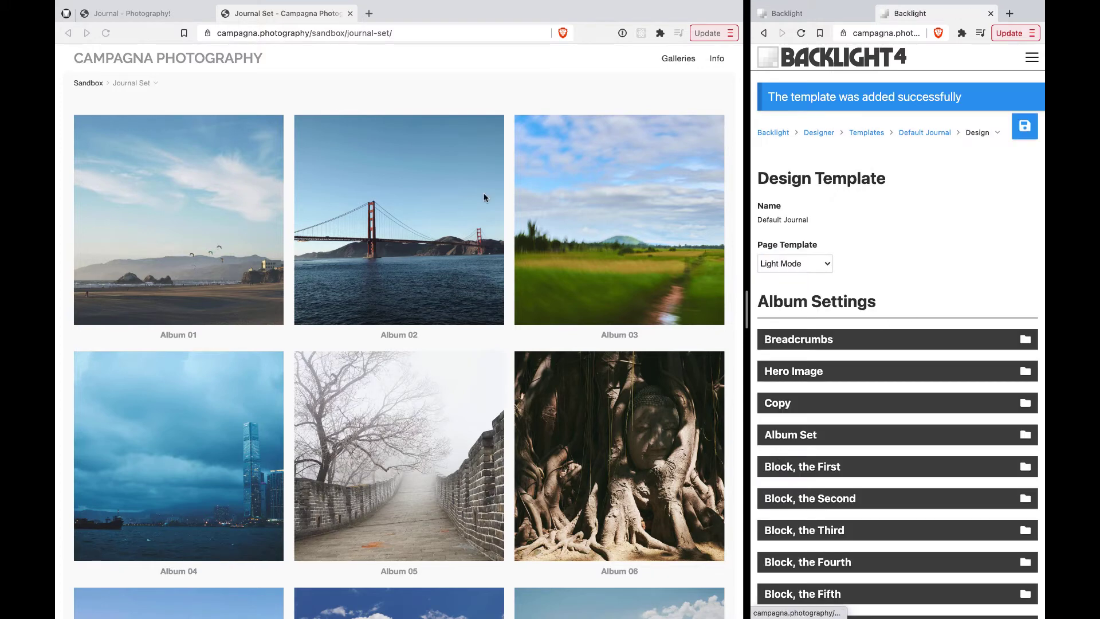
Assign the Default Journal template to the Journal Set album set inside Sandbox and save the change
left_click(1031, 58)
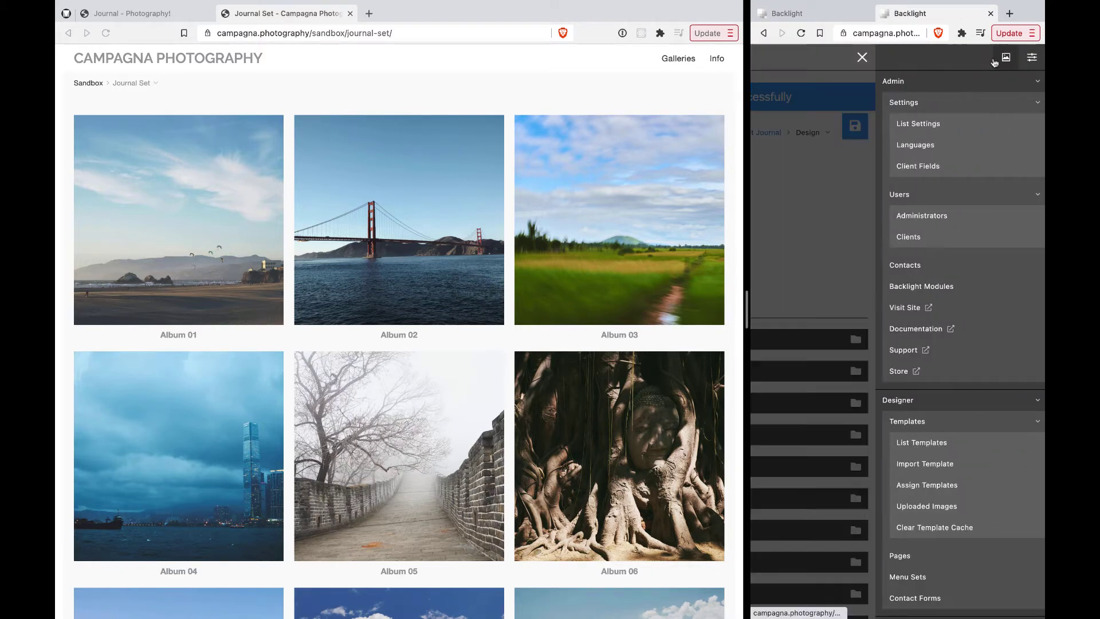
left_click(1005, 59)
left_click(791, 239)
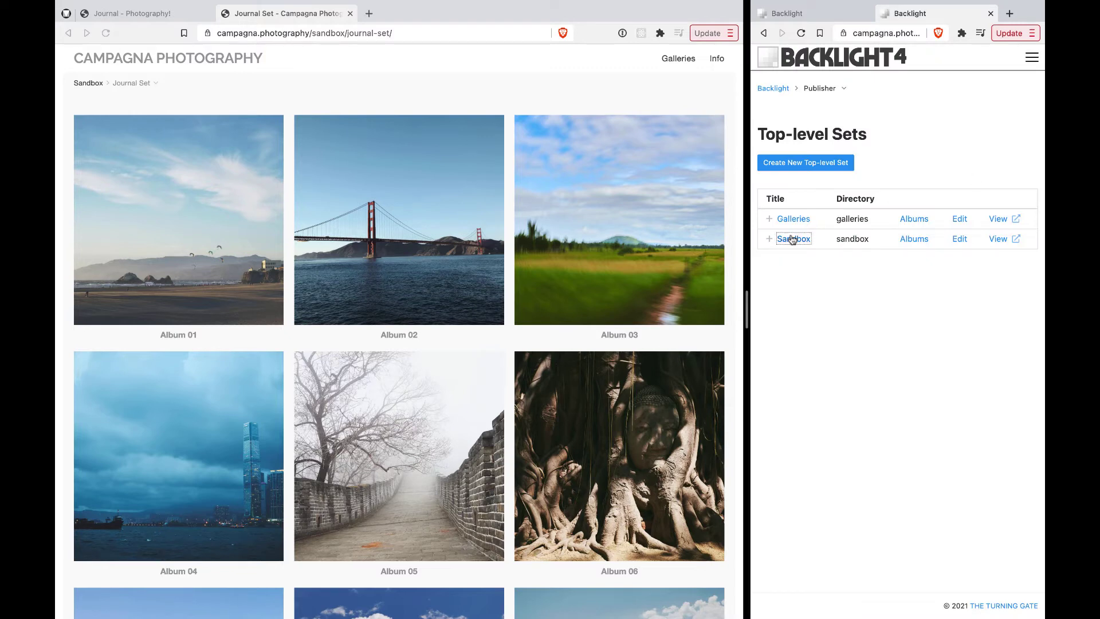
left_click(904, 411)
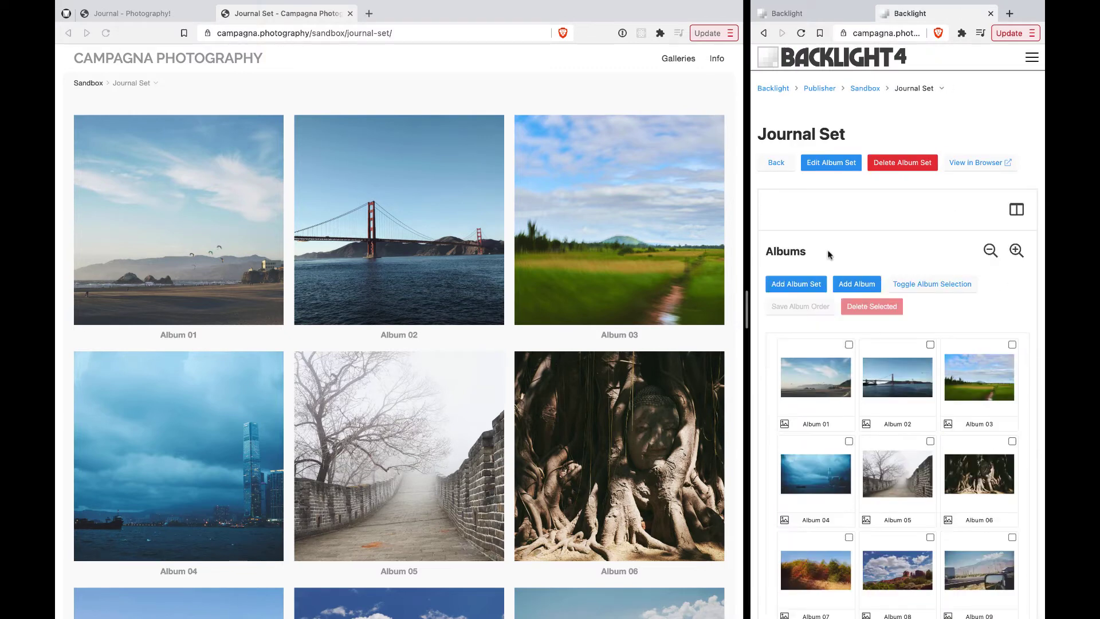
left_click(830, 163)
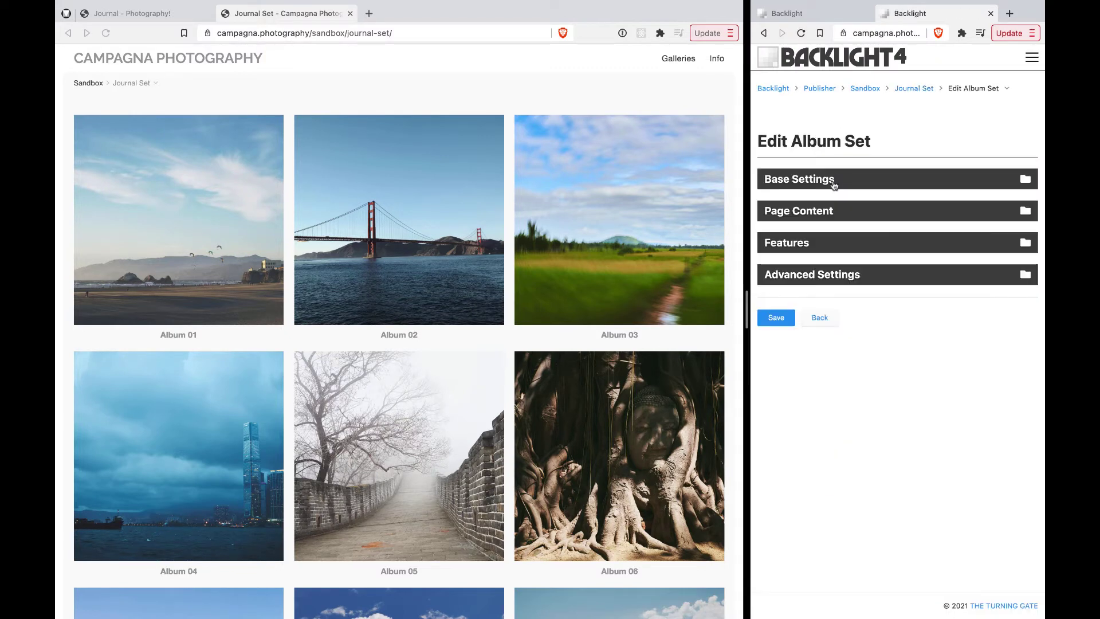
left_click(831, 179)
left_click(816, 390)
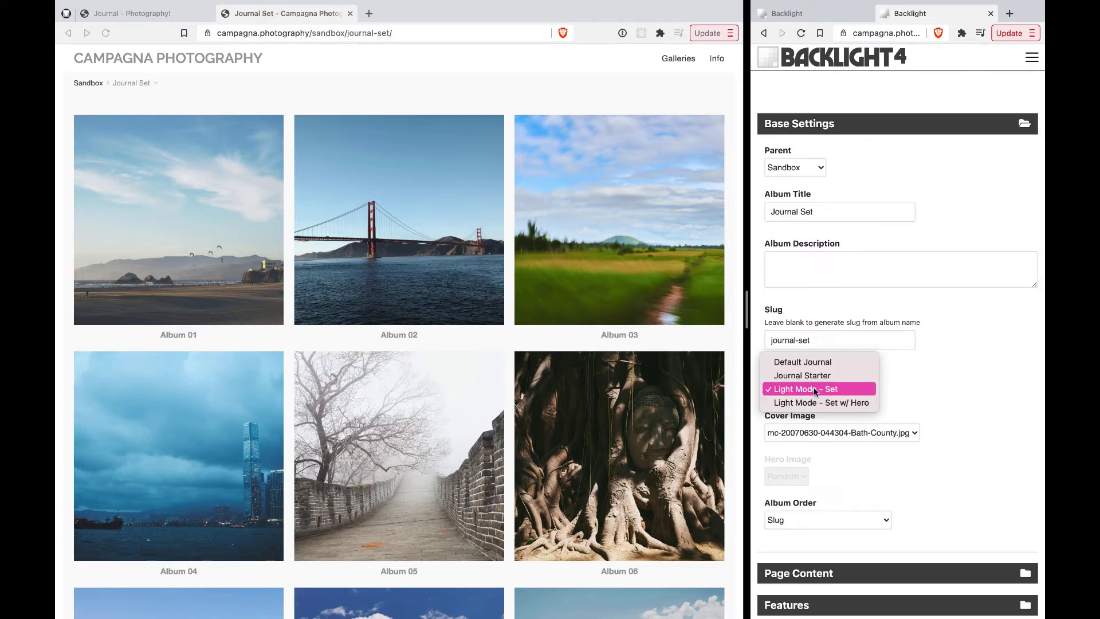
left_click(806, 362)
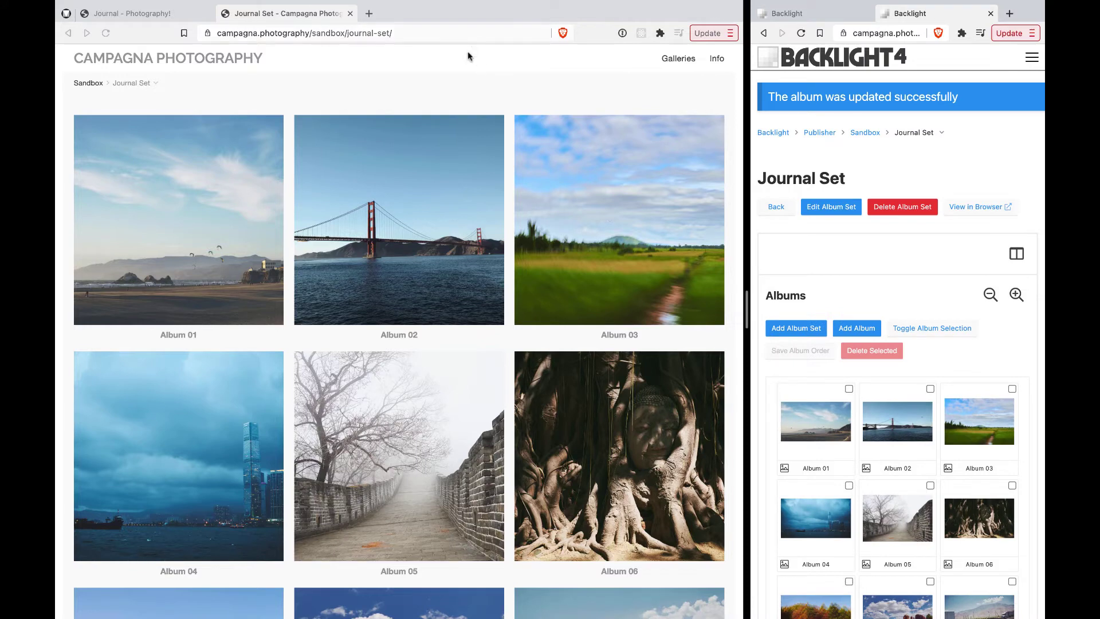
Reload the published Journal Set page and review its album layout from the first album to the last
left_click(449, 94)
left_click(105, 33)
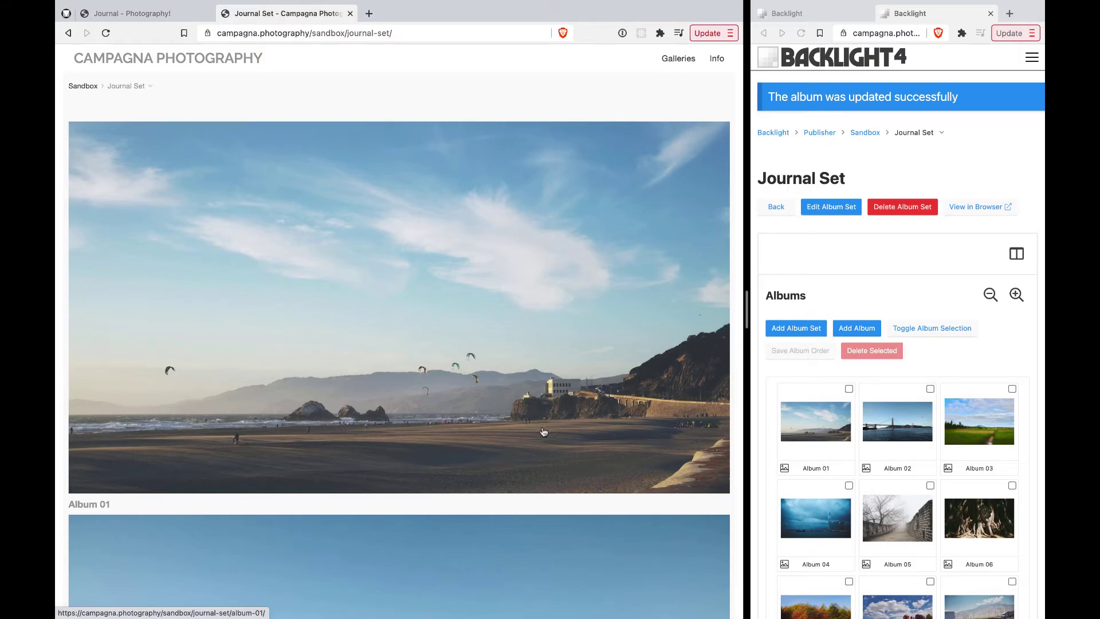
scroll(544, 432, "down", 15)
scroll(544, 432, "down", 20)
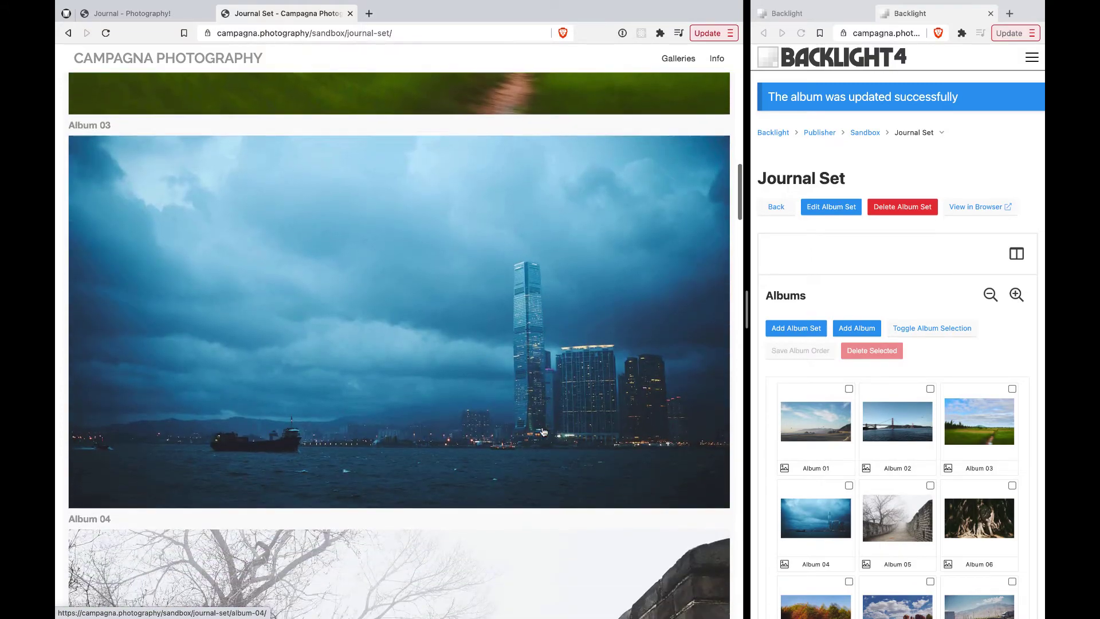
scroll(543, 432, "down", 20)
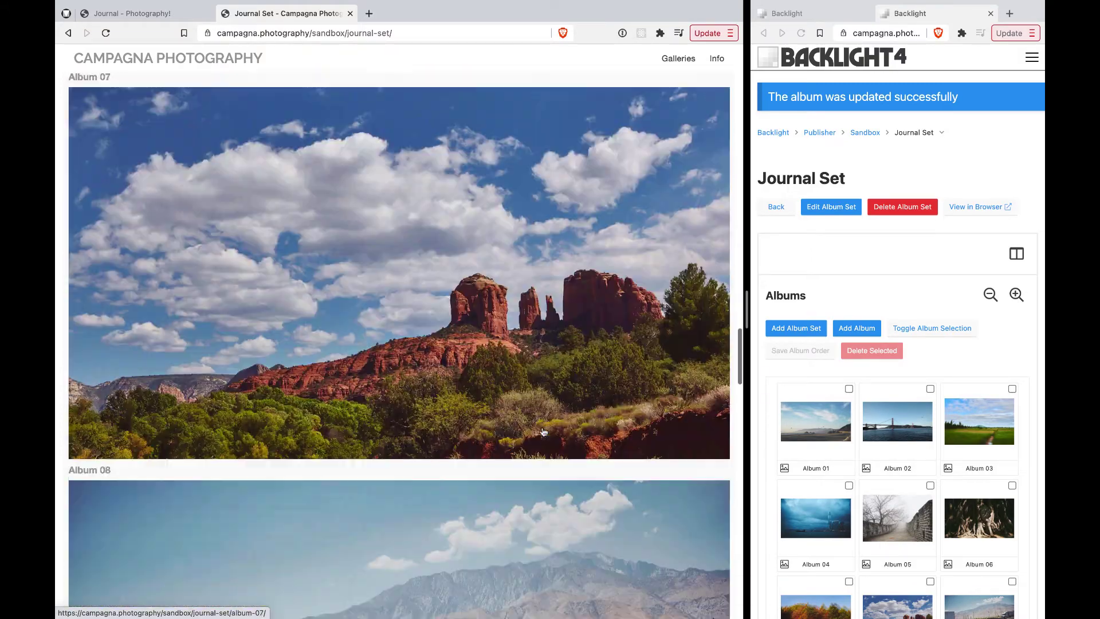
scroll(543, 432, "down", 10)
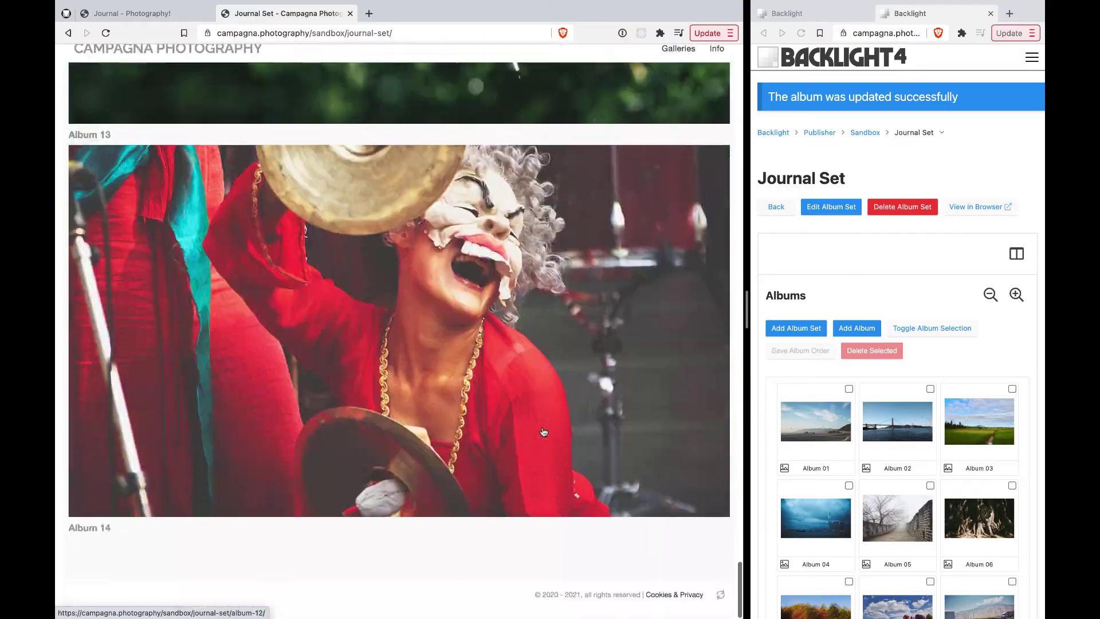
scroll(543, 432, "up", 20)
scroll(544, 431, "up", 20)
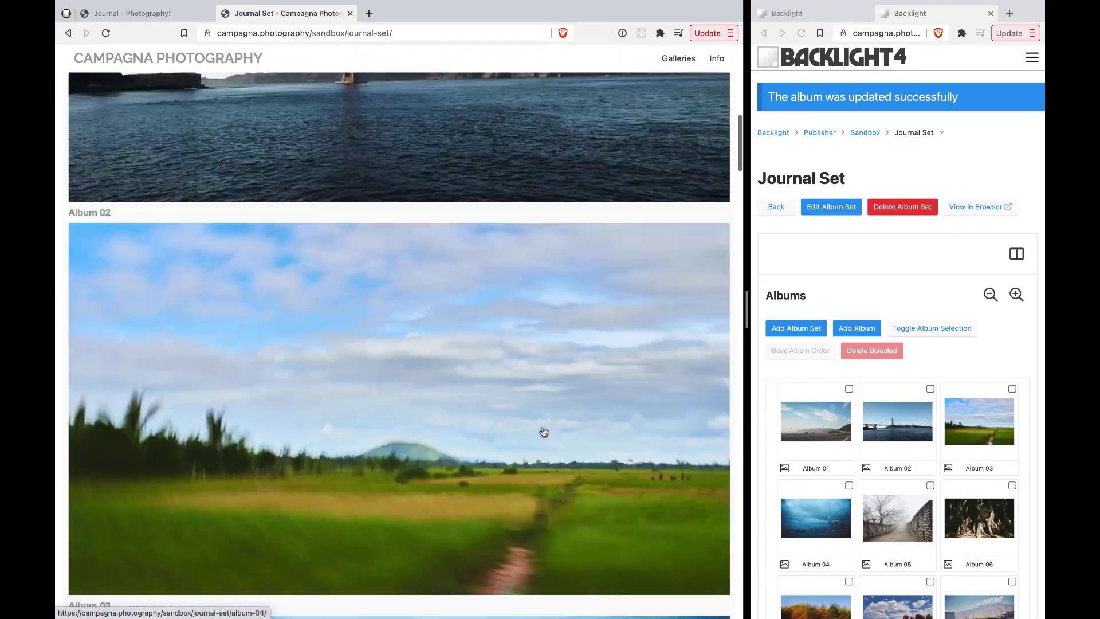
Open the Default Journal template's design and examine the column and cover image settings of Block, the First
left_click(1032, 57)
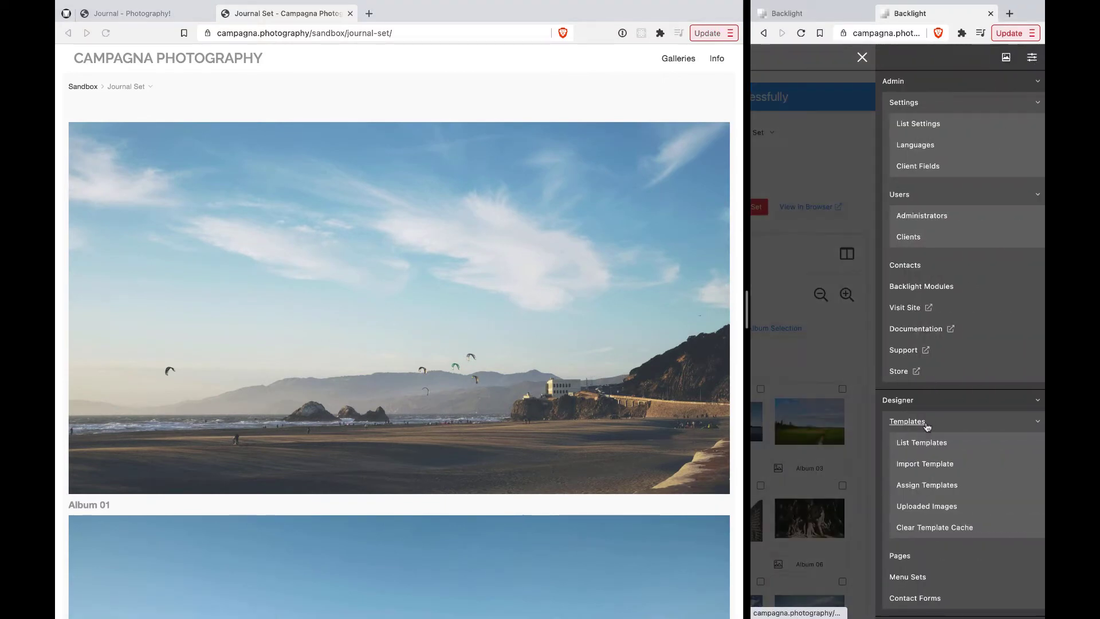
left_click(919, 442)
scroll(879, 406, "down", 3)
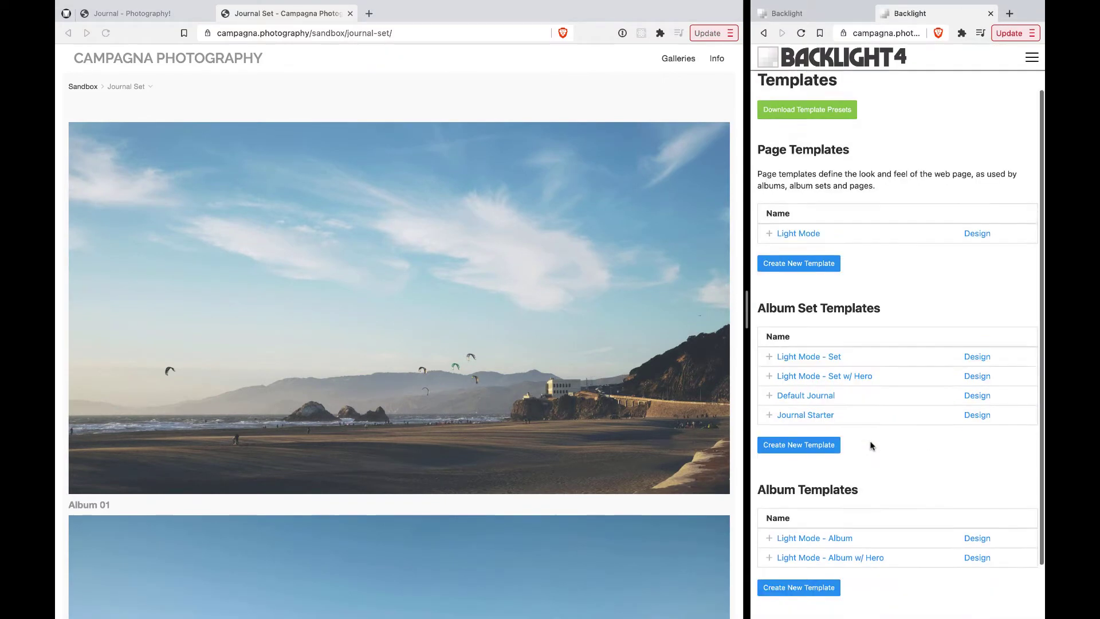
left_click(986, 335)
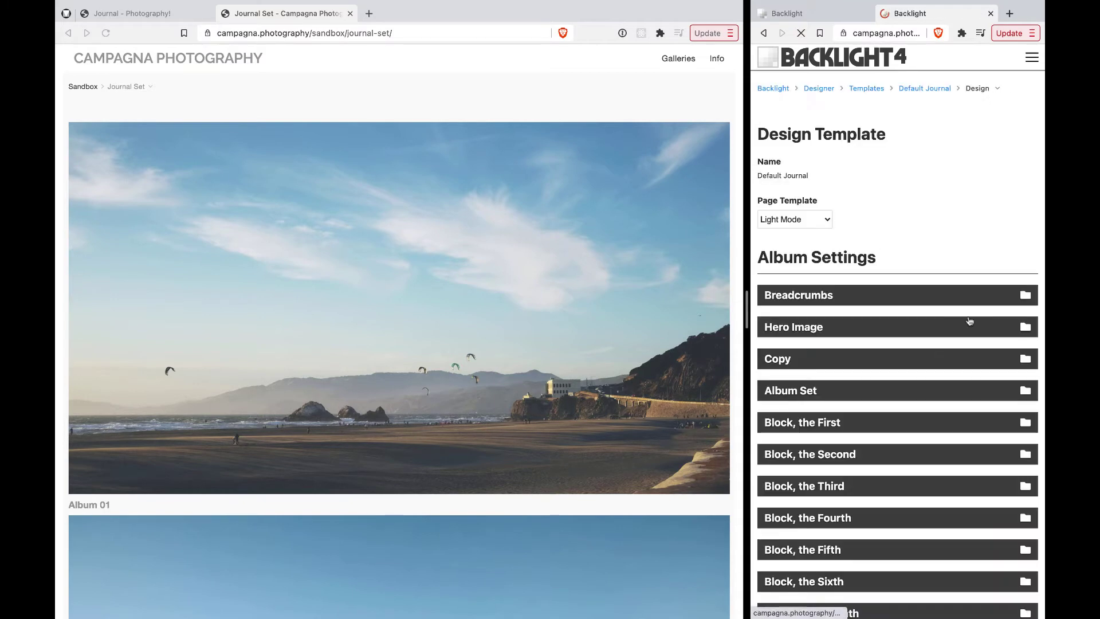
scroll(968, 317, "down", 3)
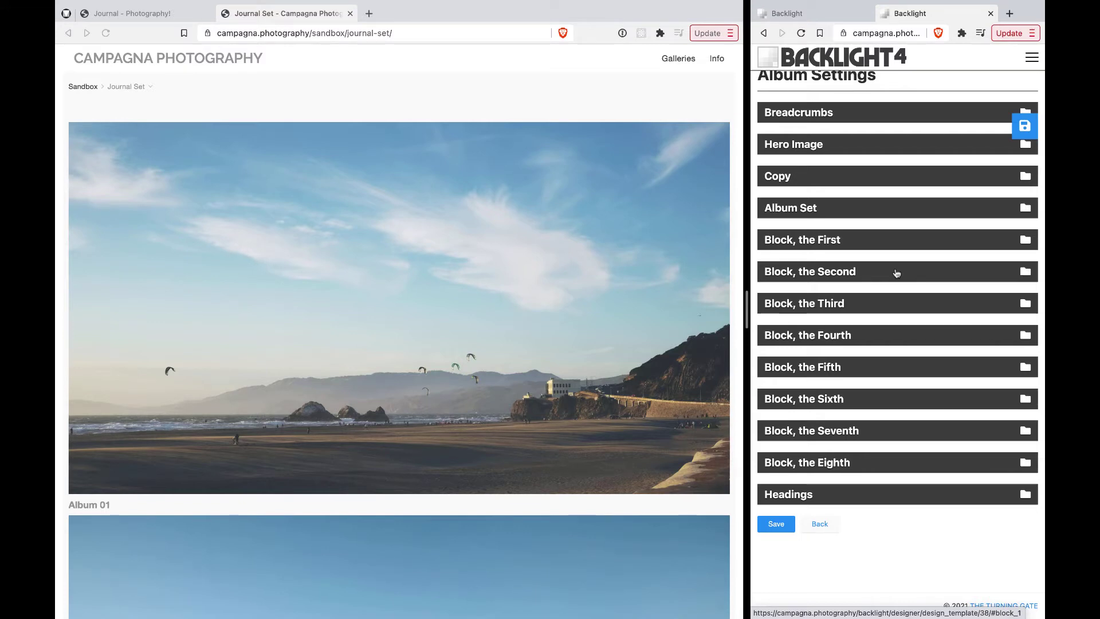
left_click(878, 243)
scroll(892, 353, "down", 10)
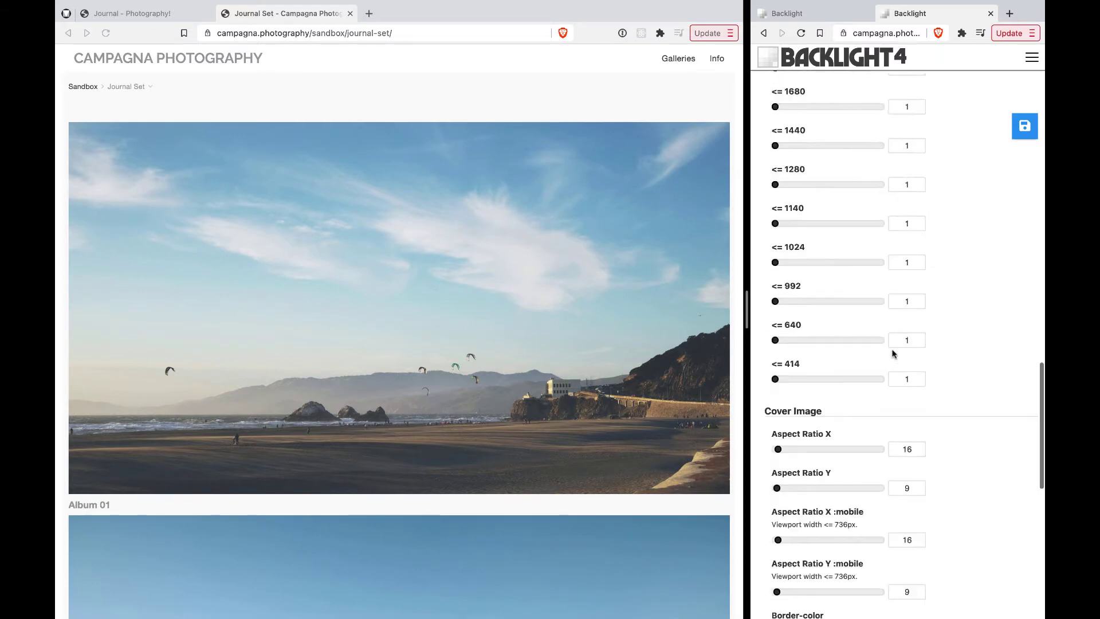
scroll(892, 353, "down", 5)
scroll(892, 353, "up", 20)
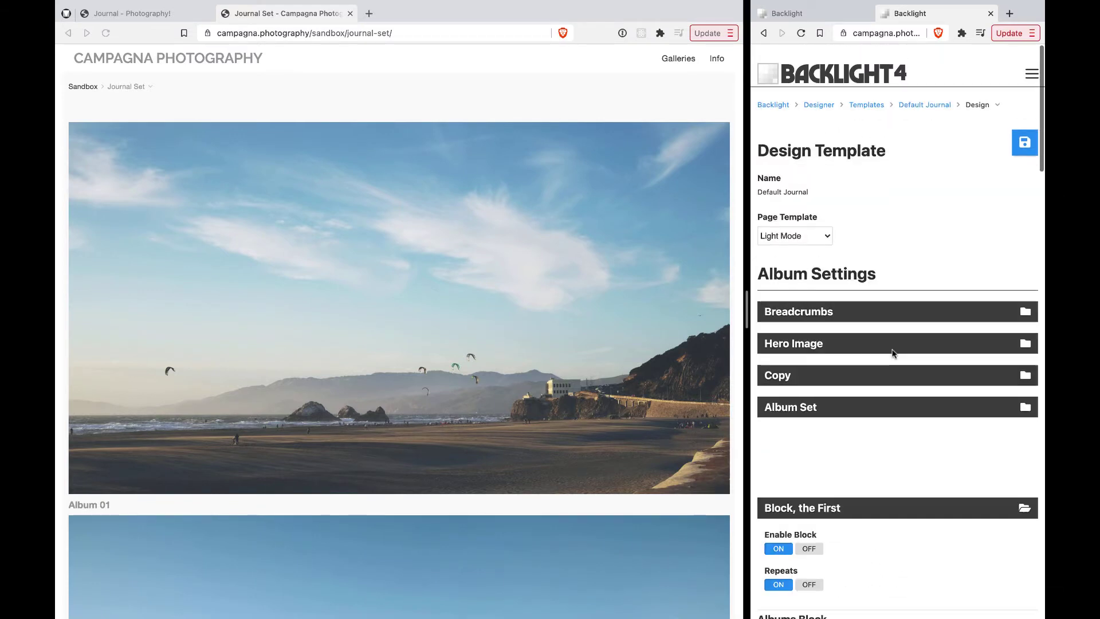
scroll(892, 353, "down", 1)
left_click(864, 492)
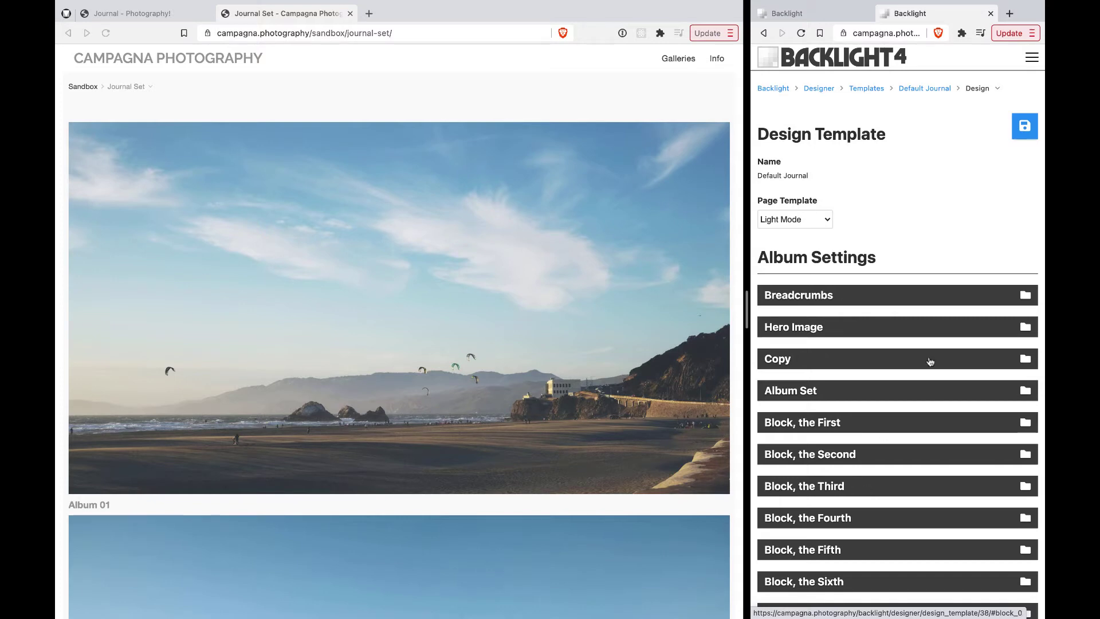
Return to the template list and review the available album set templates, including Journal Starter
left_click(868, 89)
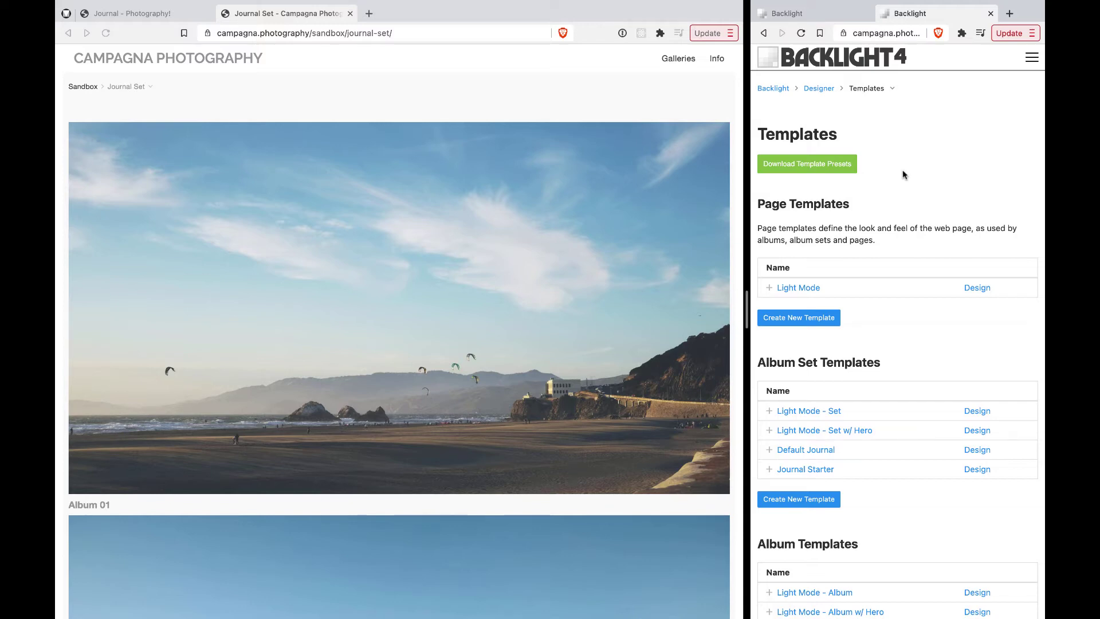
scroll(904, 172, "down", 3)
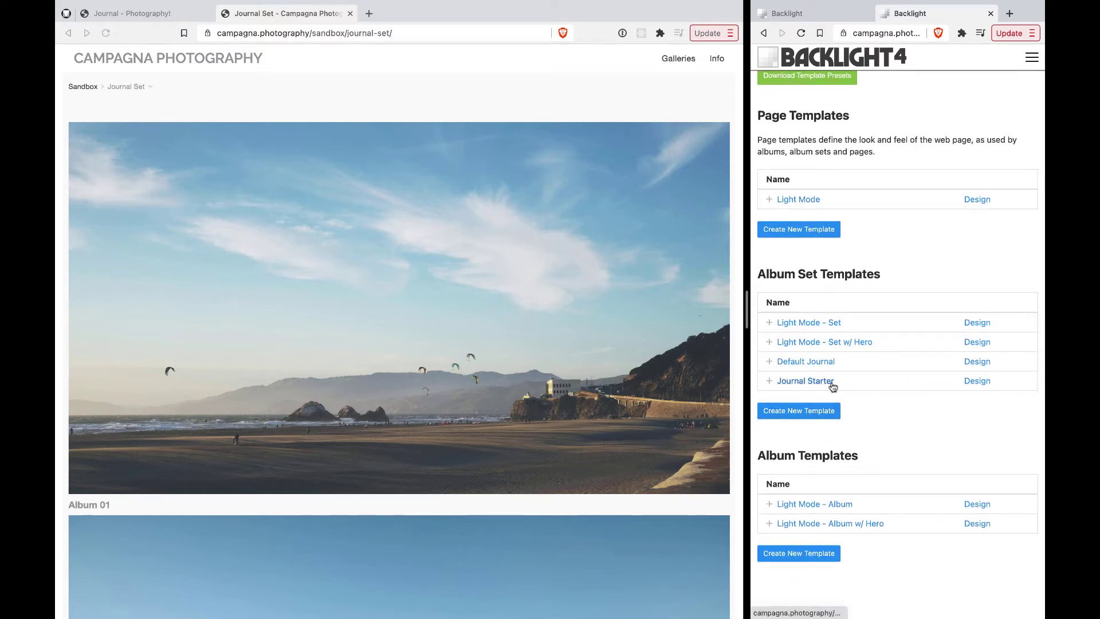
scroll(862, 393, "up", 3)
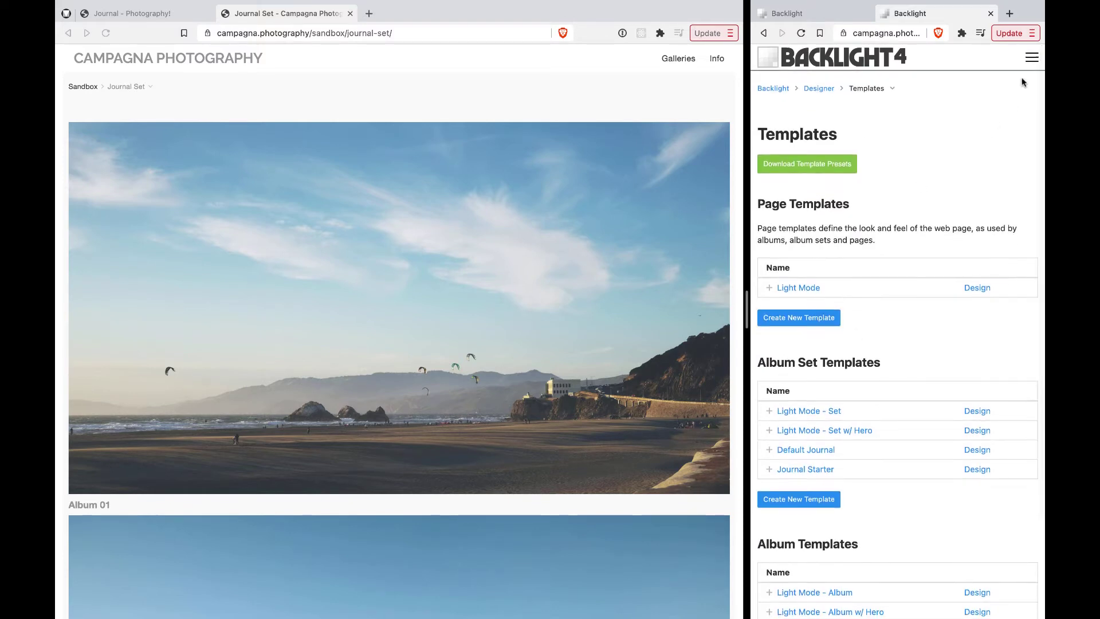
Open the Journal Set album set inside the Sandbox top-level set in Publisher
left_click(1031, 57)
left_click(1002, 57)
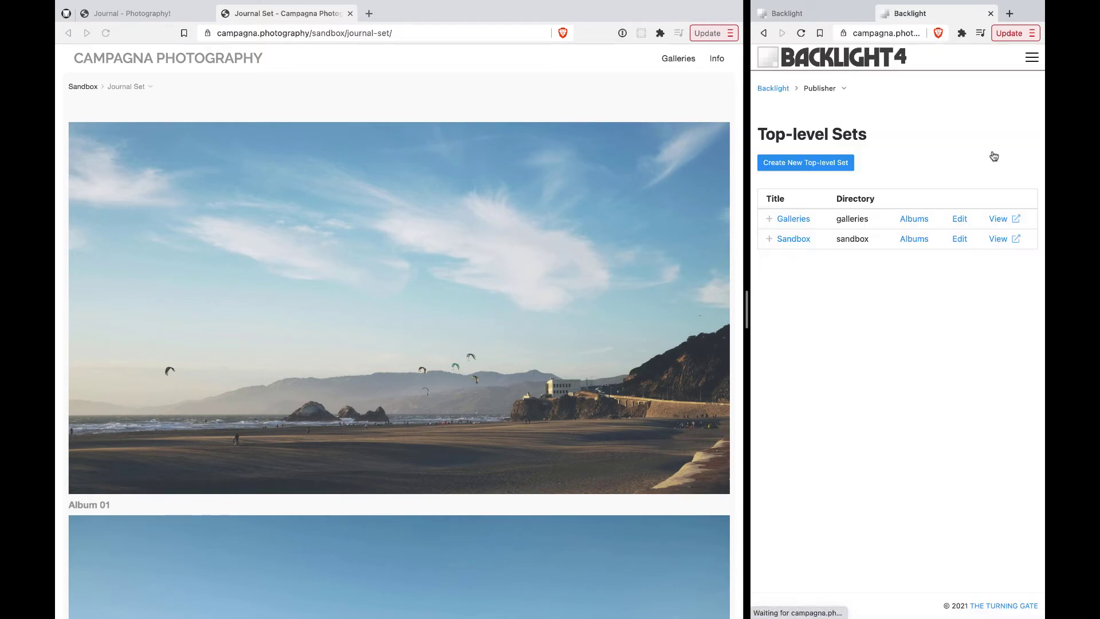
left_click(799, 240)
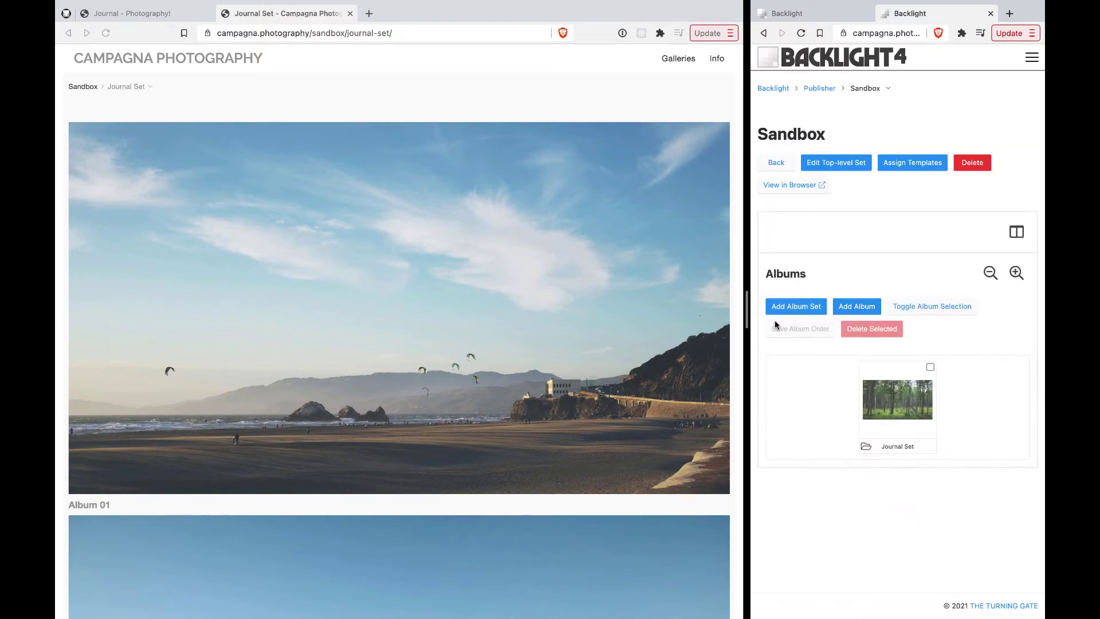
left_click(894, 411)
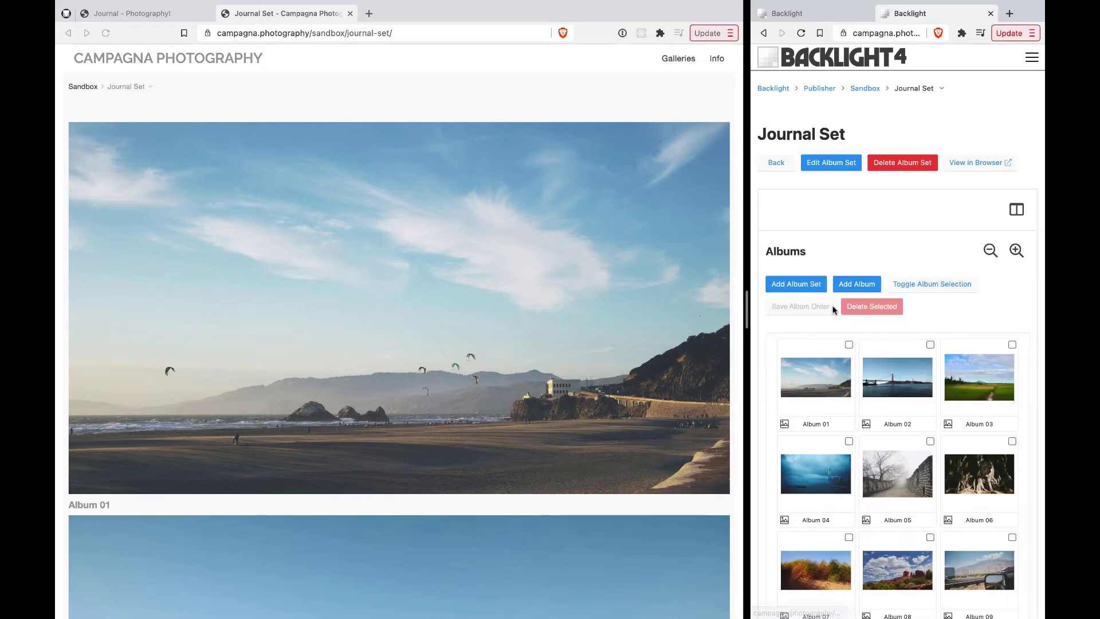
scroll(555, 413, "down", 3)
scroll(554, 412, "up", 3)
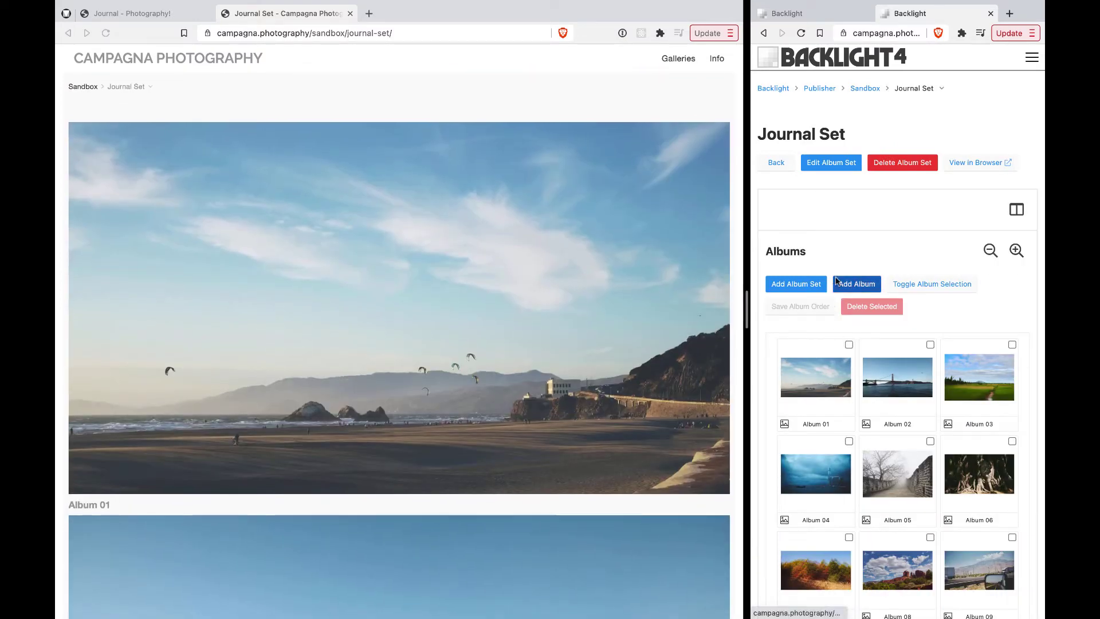
Assign the Journal Starter template to the Journal Set album set in its base settings and save the change
left_click(831, 163)
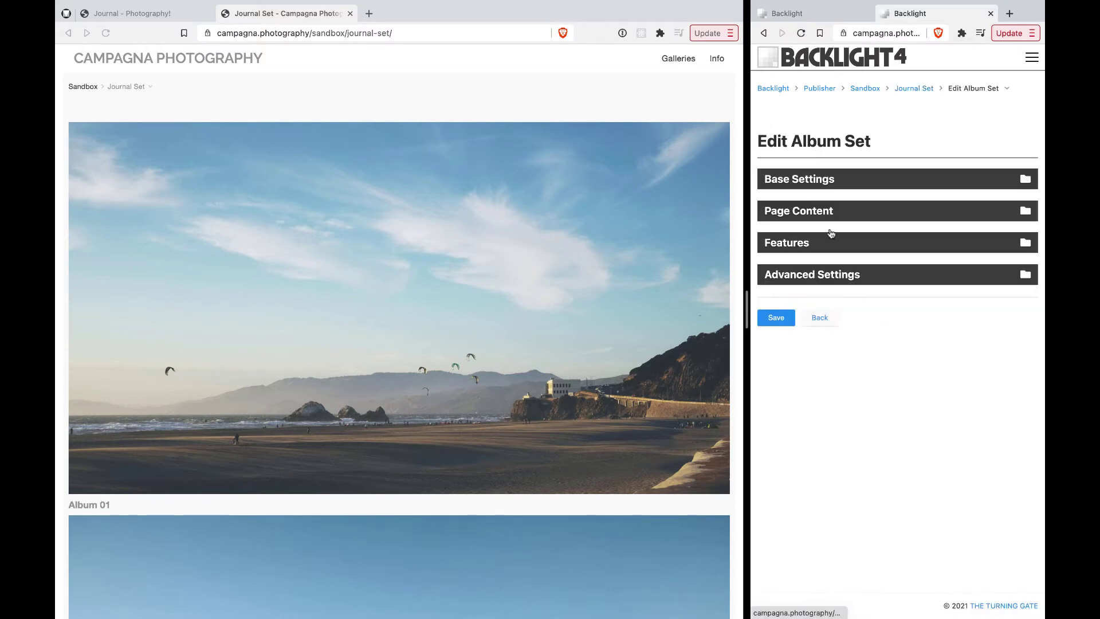
left_click(825, 178)
left_click(825, 389)
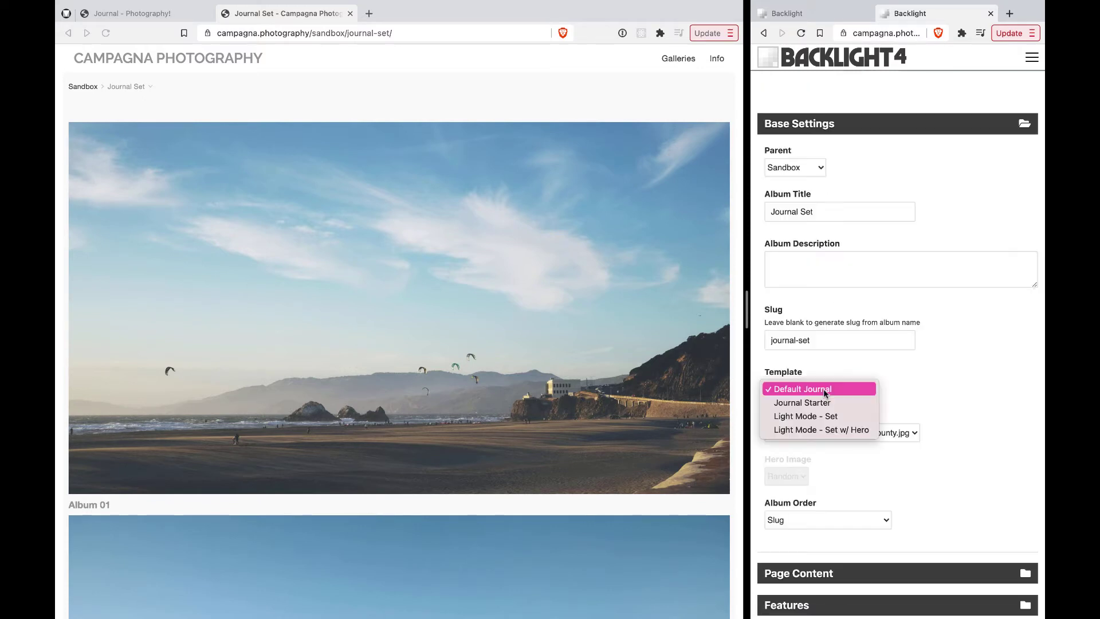
key("Escape")
scroll(821, 401, "down", 5)
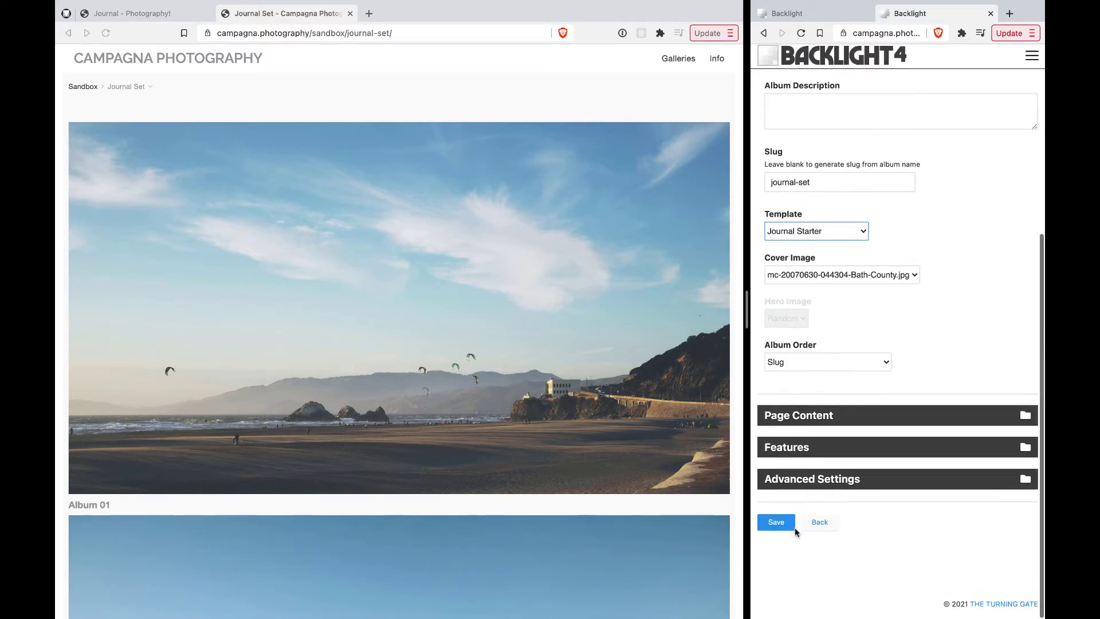
left_click(780, 522)
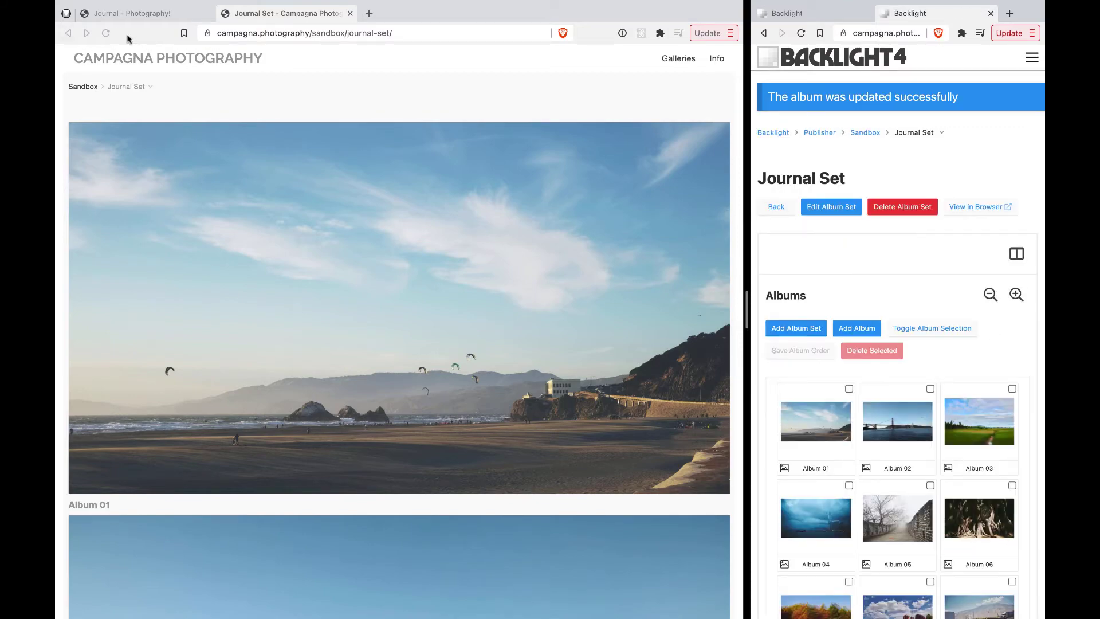
Reload the published Journal Set page and skim through its album layout
left_click(106, 33)
scroll(493, 410, "down", 8)
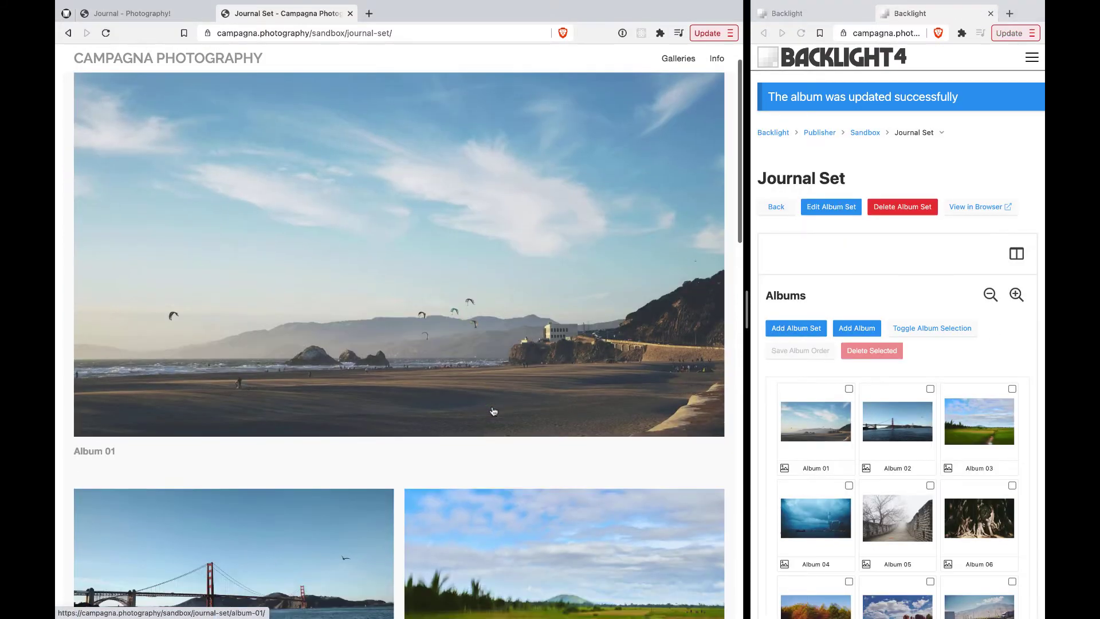
scroll(493, 411, "down", 10)
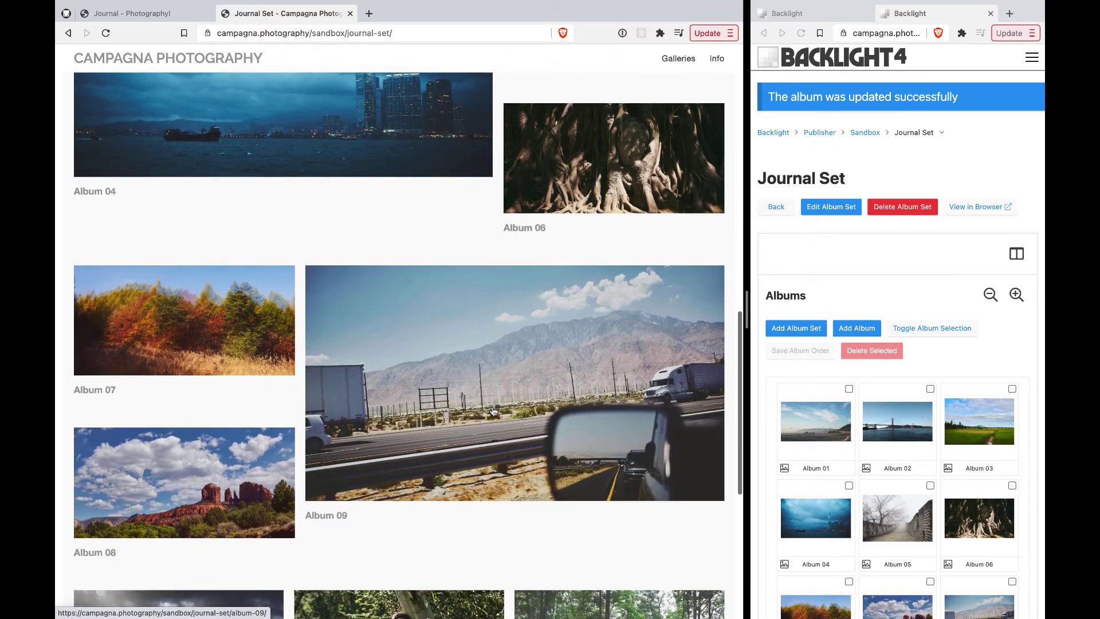
scroll(493, 410, "up", 15)
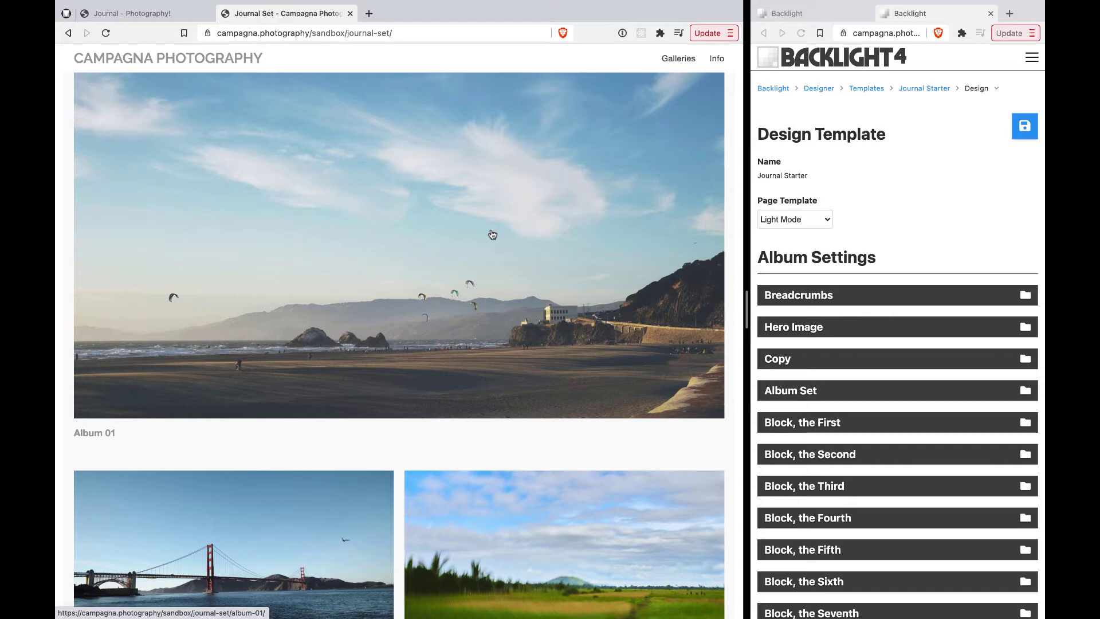
Examine how the blocks arrange the albums on the published Journal Set page, from Album 01 through Album 14
scroll(687, 246, "up", 2)
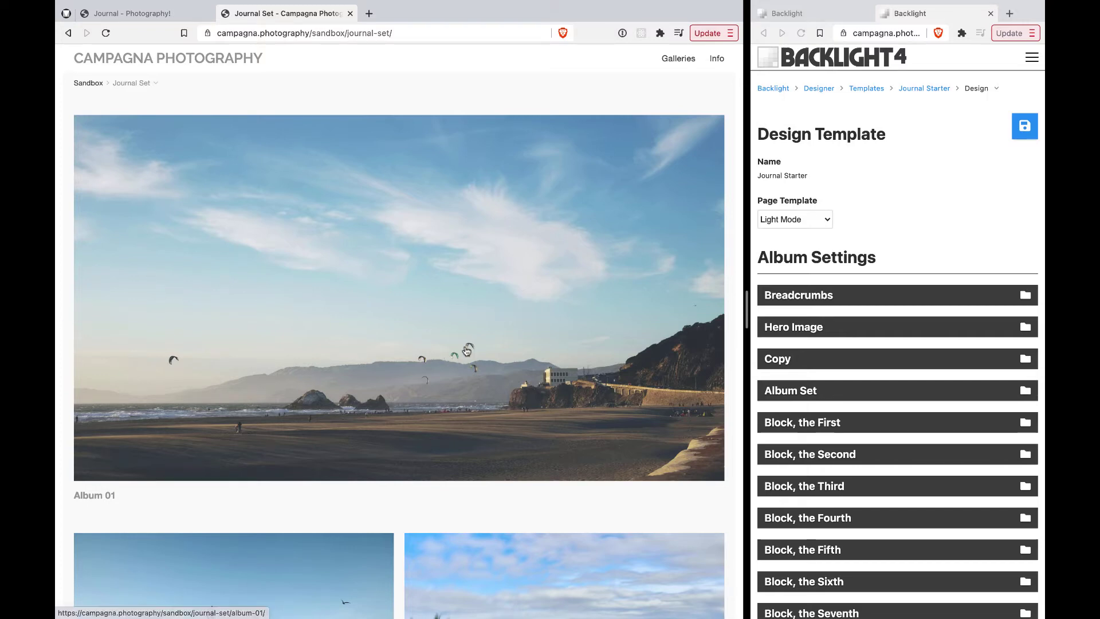
scroll(467, 350, "down", 4)
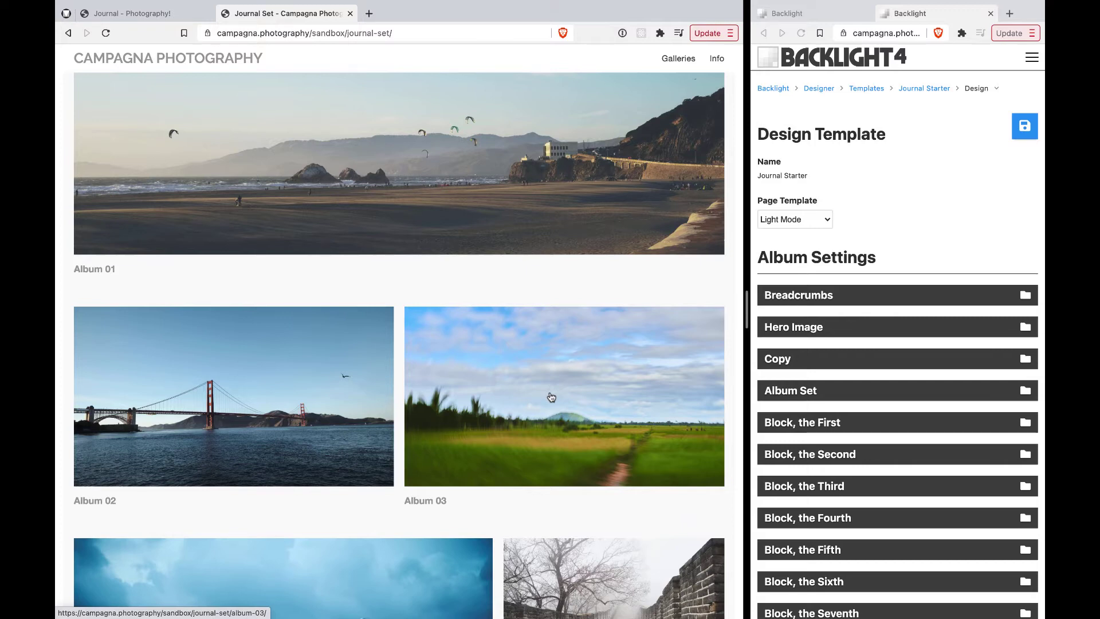
scroll(551, 397, "down", 5)
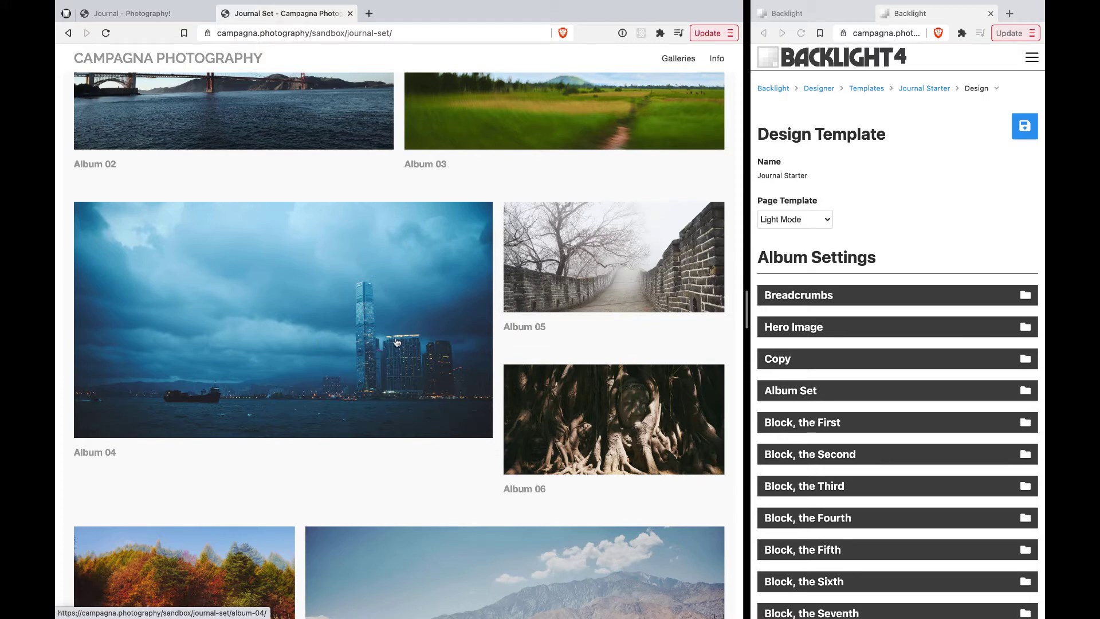
scroll(503, 346, "down", 3)
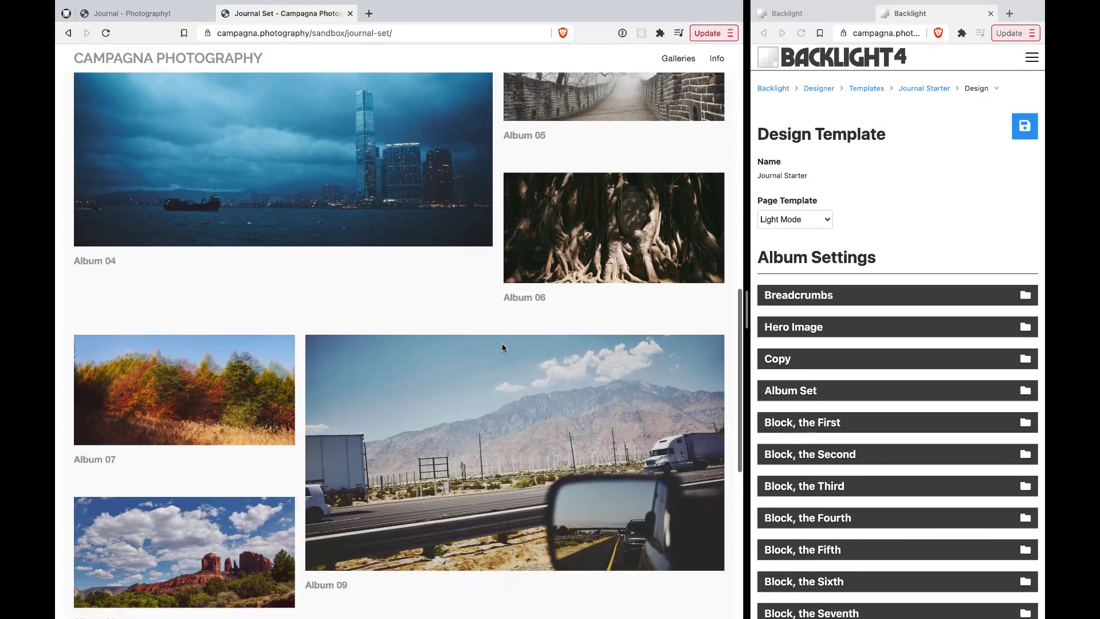
scroll(503, 347, "down", 2)
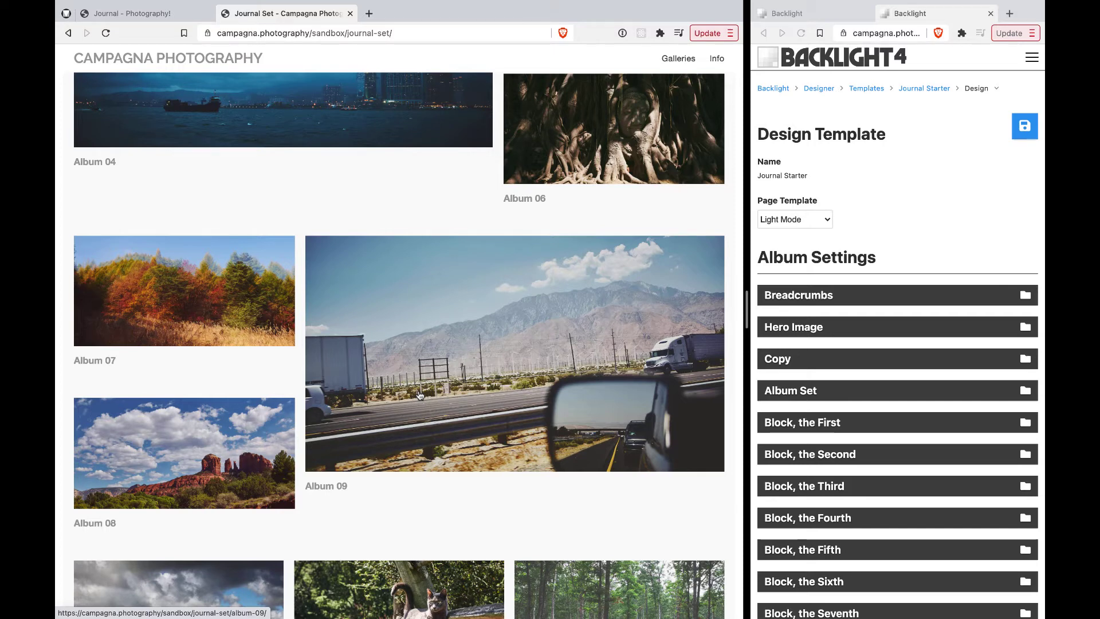
scroll(420, 395, "down", 6)
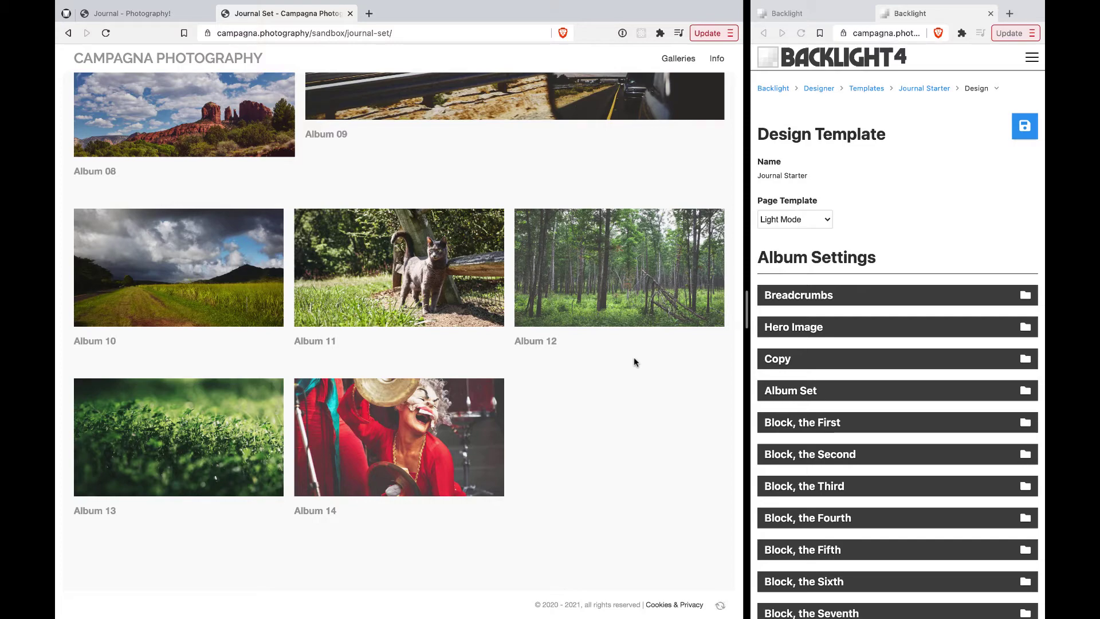
scroll(634, 358, "up", 10)
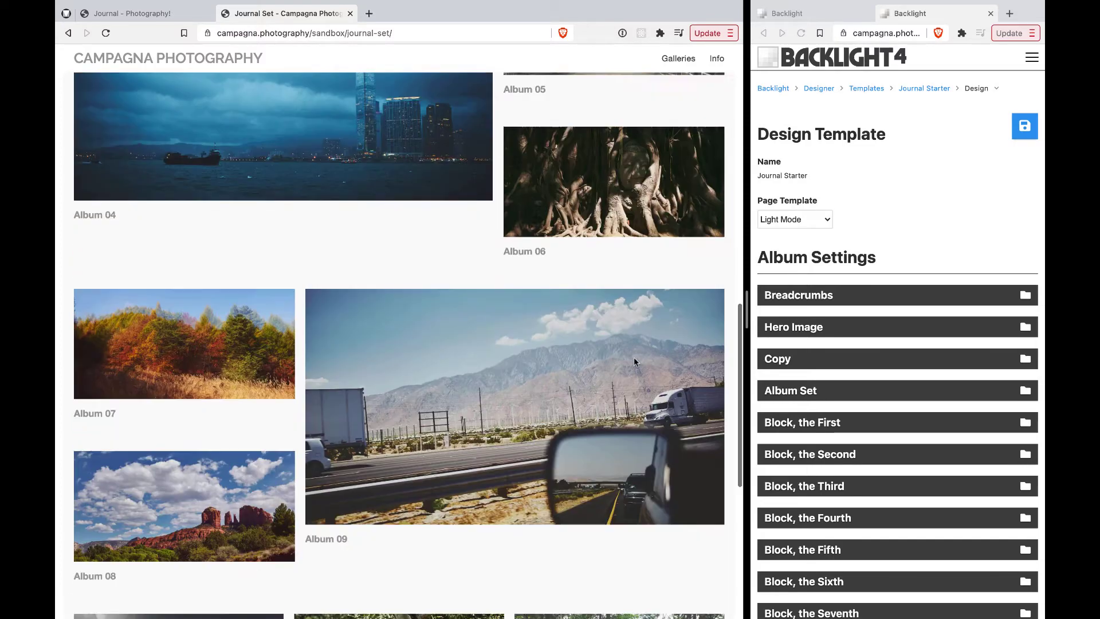
scroll(634, 362, "down", 10)
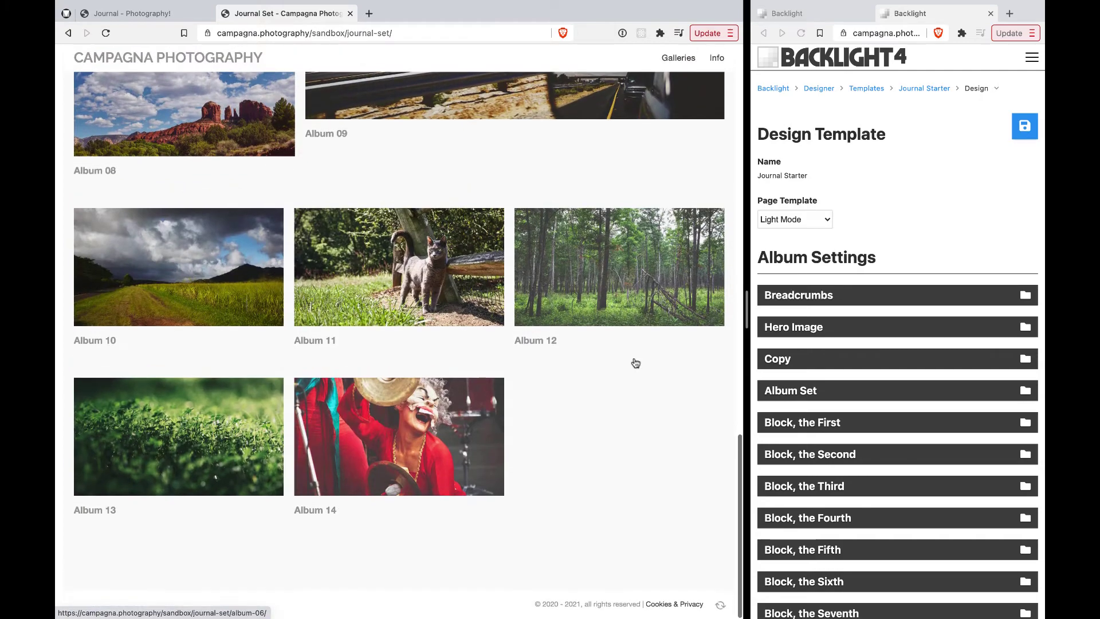
scroll(633, 357, "up", 15)
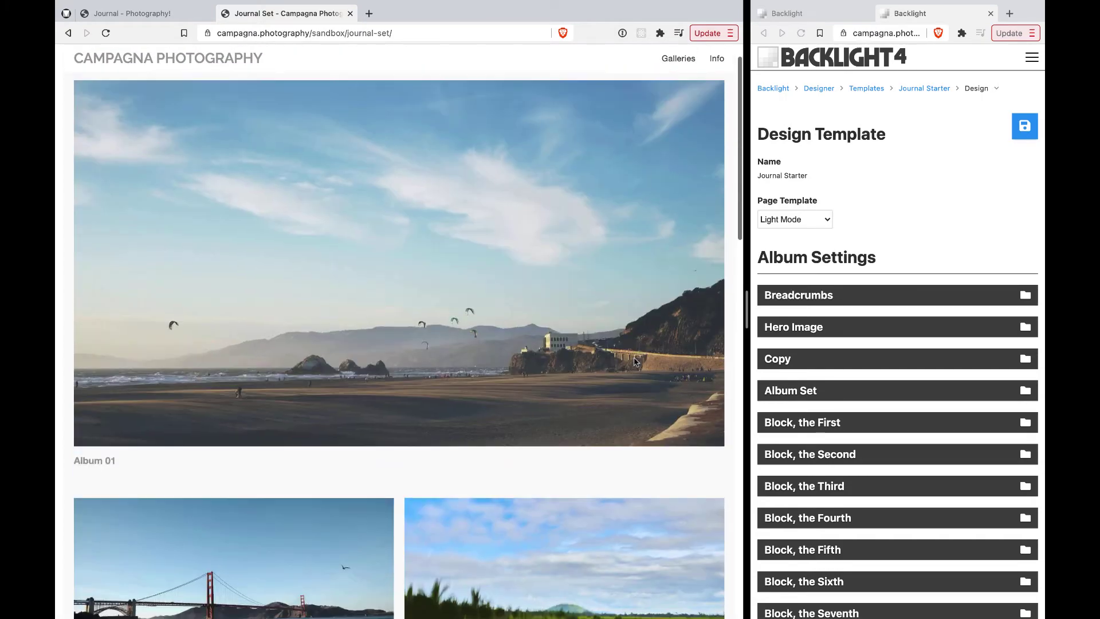
Disable Block, the Second and Block, the First in the Journal Starter template's design
scroll(953, 393, "down", 5)
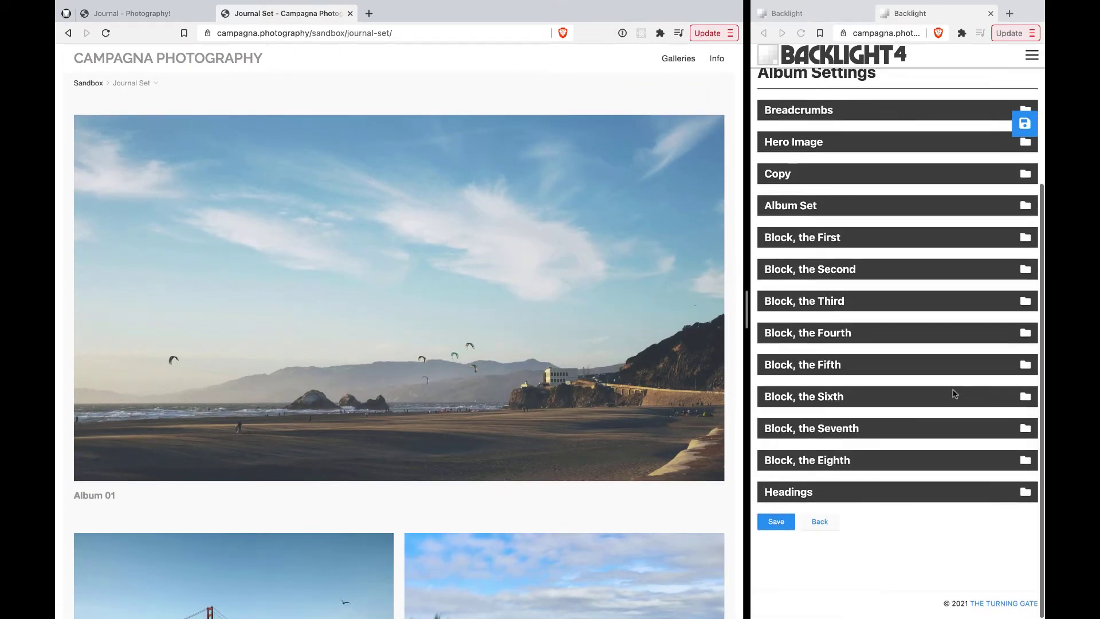
left_click(868, 279)
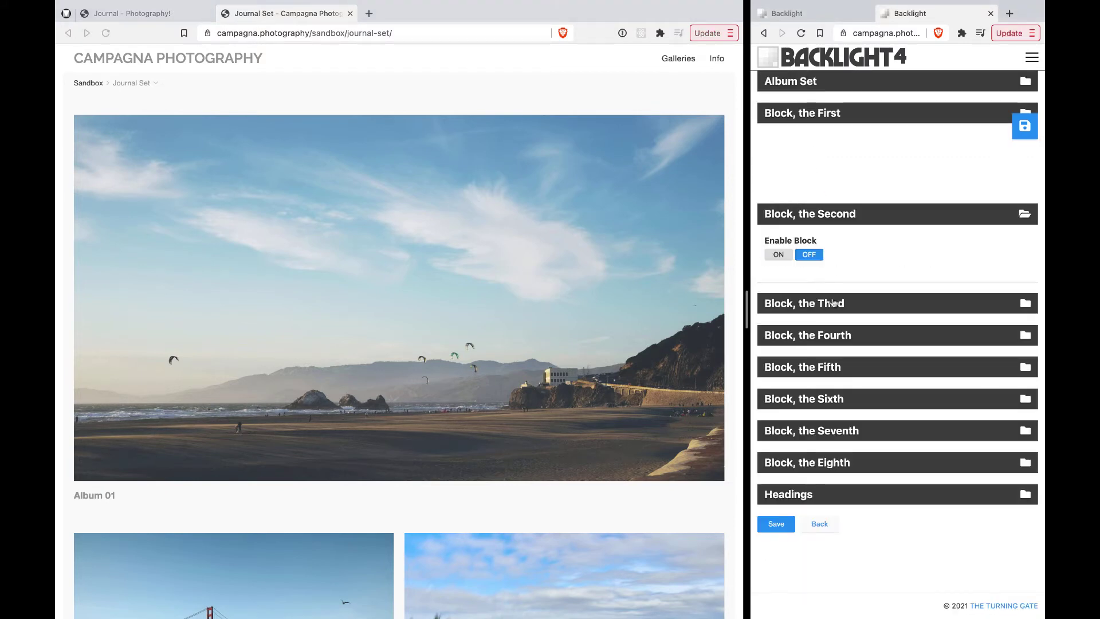
left_click(833, 302)
left_click(835, 130)
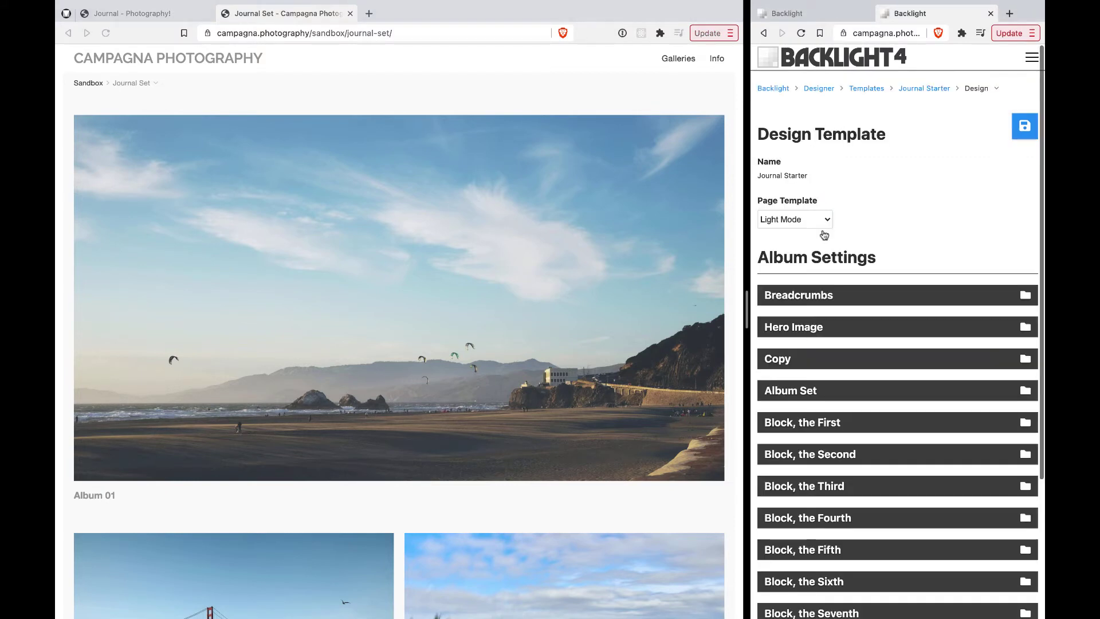
left_click(819, 421)
left_click(809, 164)
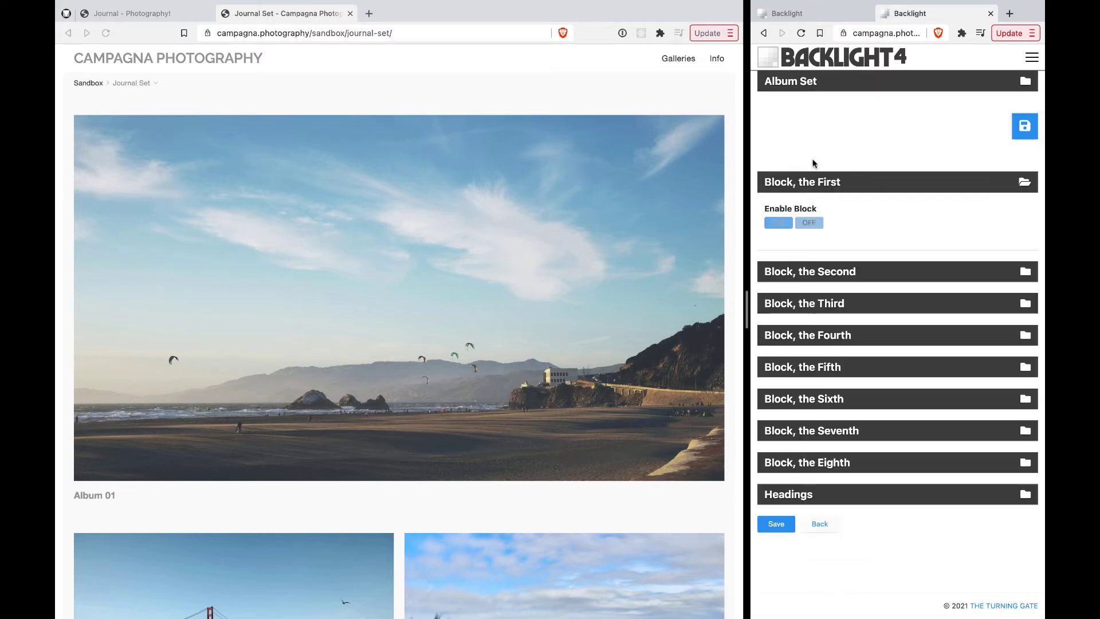
Disable Block, the Third, Block, the Fourth and Block, the Fifth in the Journal Starter template's design
left_click(821, 304)
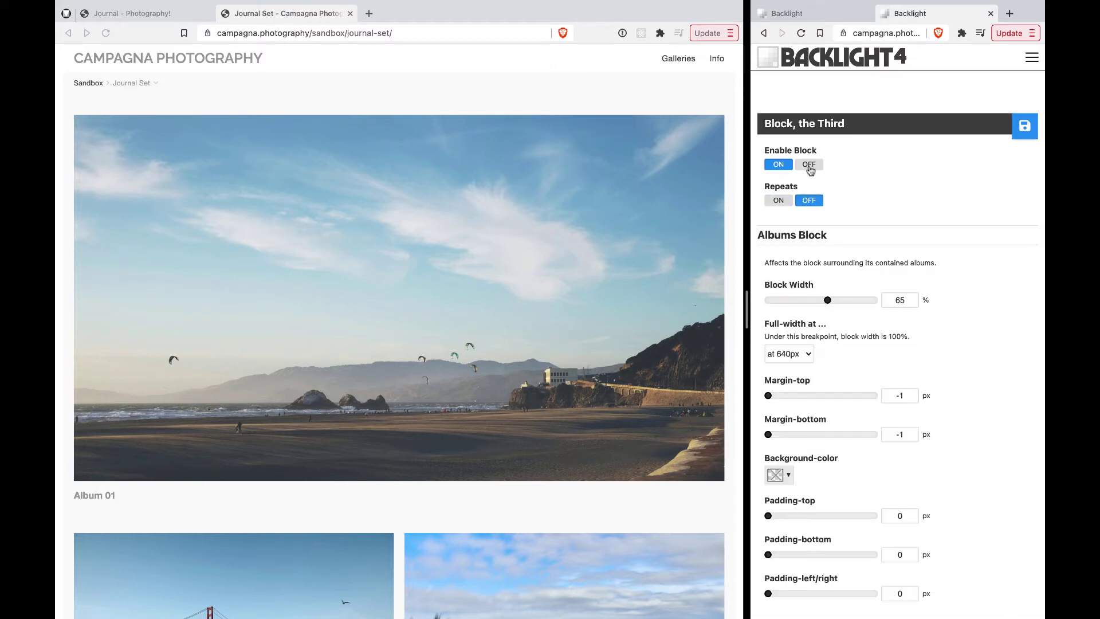
left_click(809, 165)
left_click(822, 332)
left_click(808, 165)
left_click(823, 369)
left_click(809, 165)
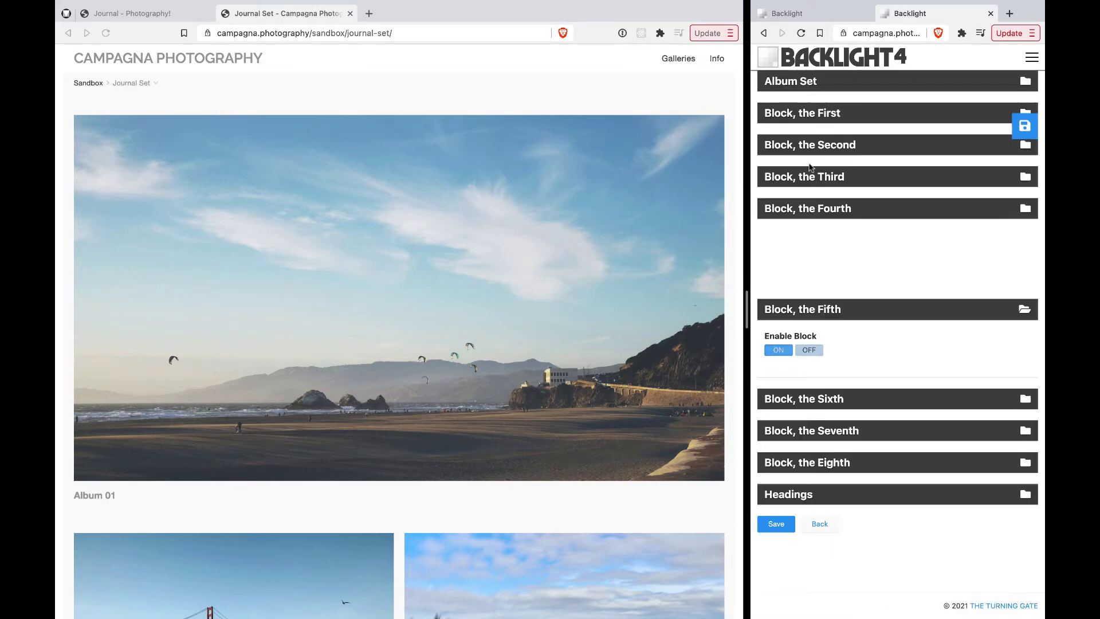
Disable Block, the Sixth and Block, the Seventh, check the repeat setting of Block, the Eighth, and save the Journal Starter design
left_click(822, 398)
left_click(809, 165)
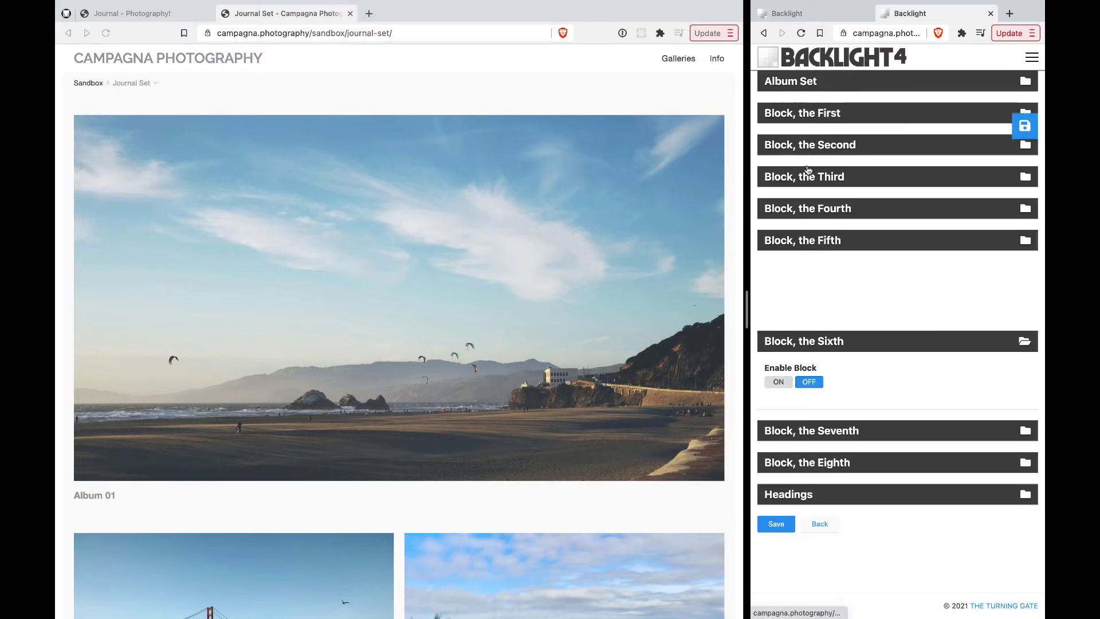
left_click(843, 430)
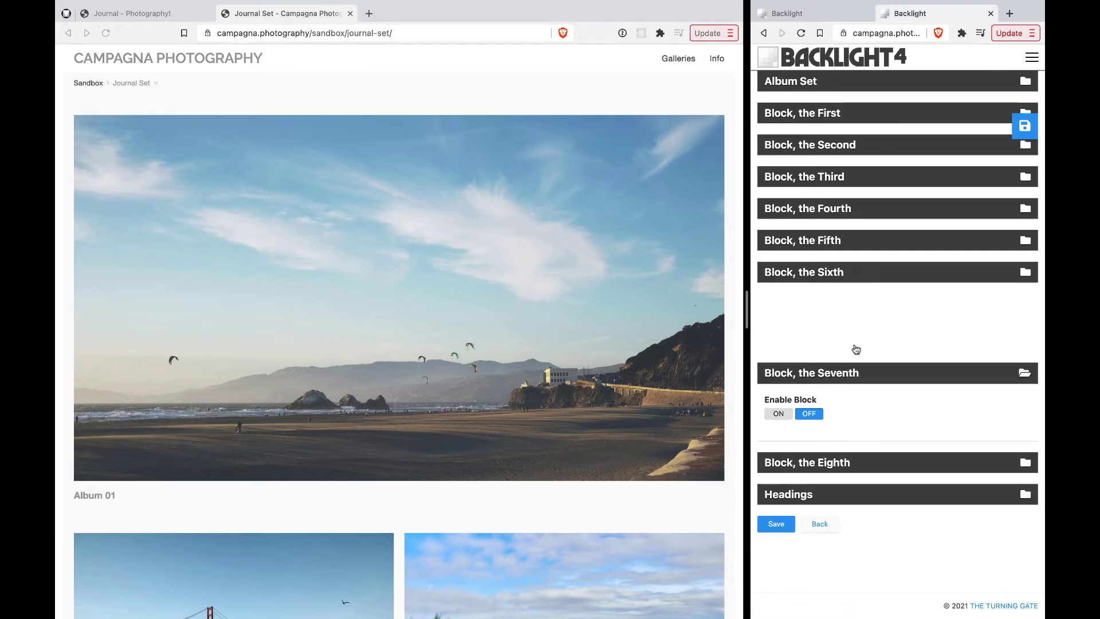
left_click(853, 464)
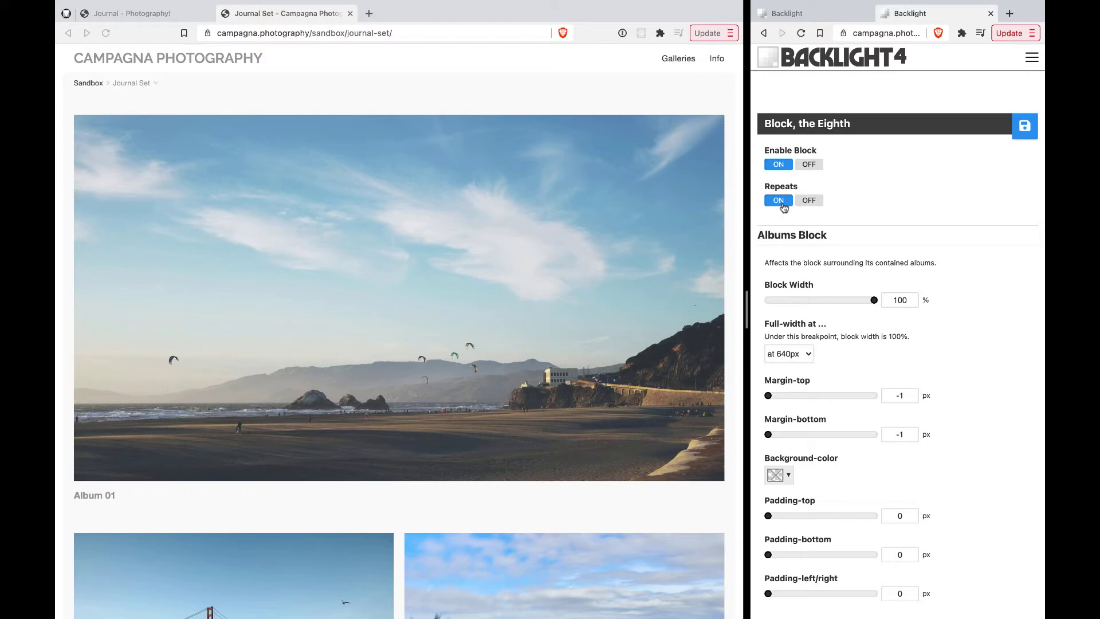
left_click(1024, 128)
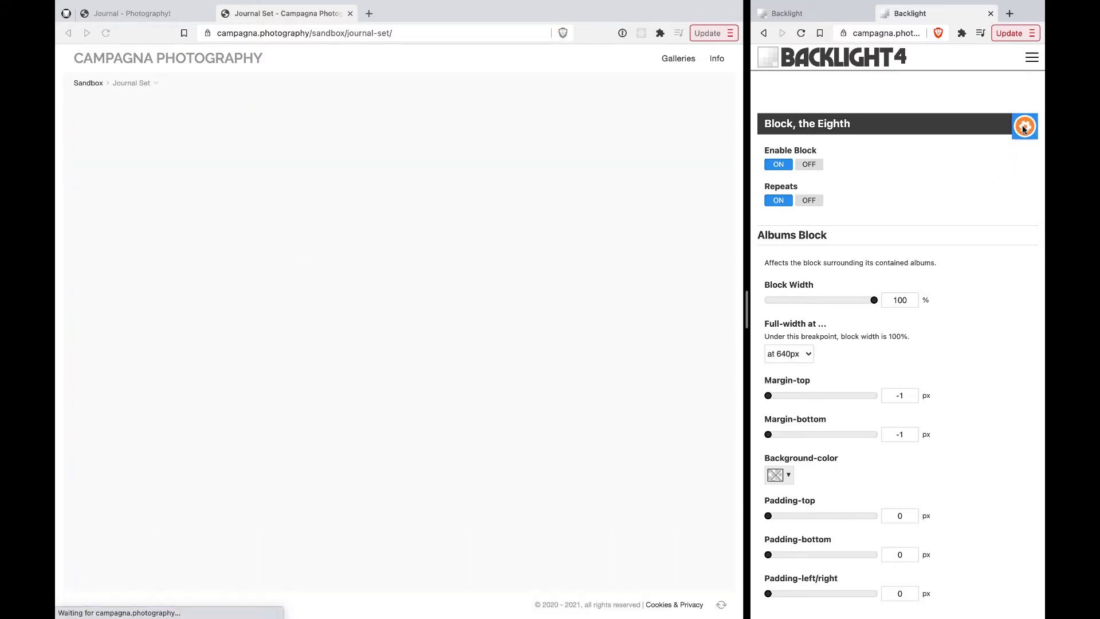
Review the refreshed Journal Set page's album grid from Album 01 to Album 14
scroll(672, 262, "down", 6)
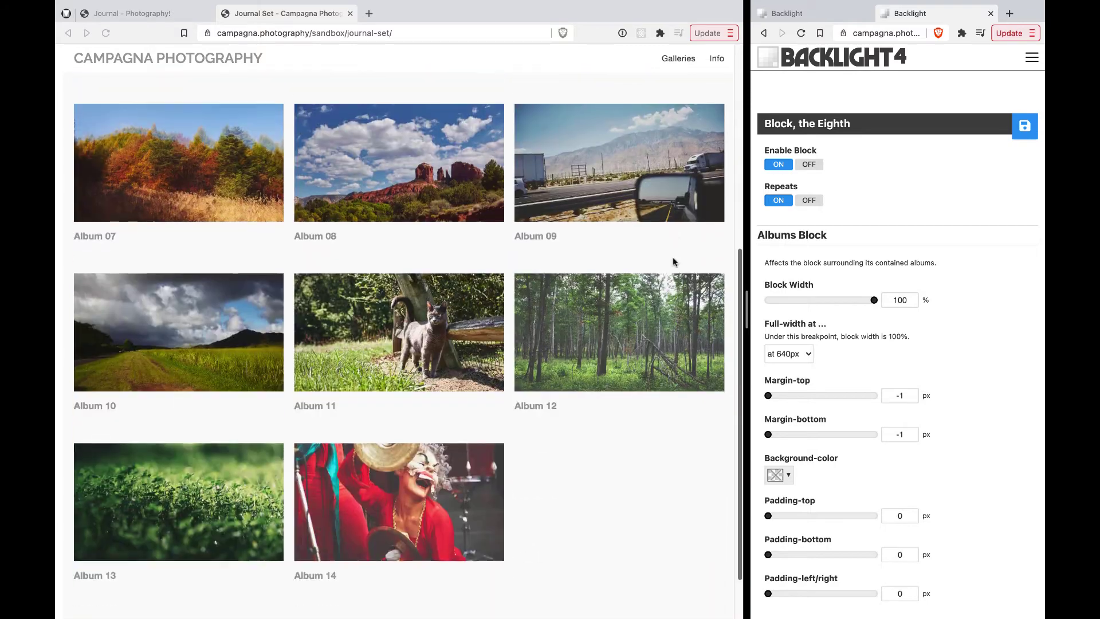
scroll(672, 262, "up", 6)
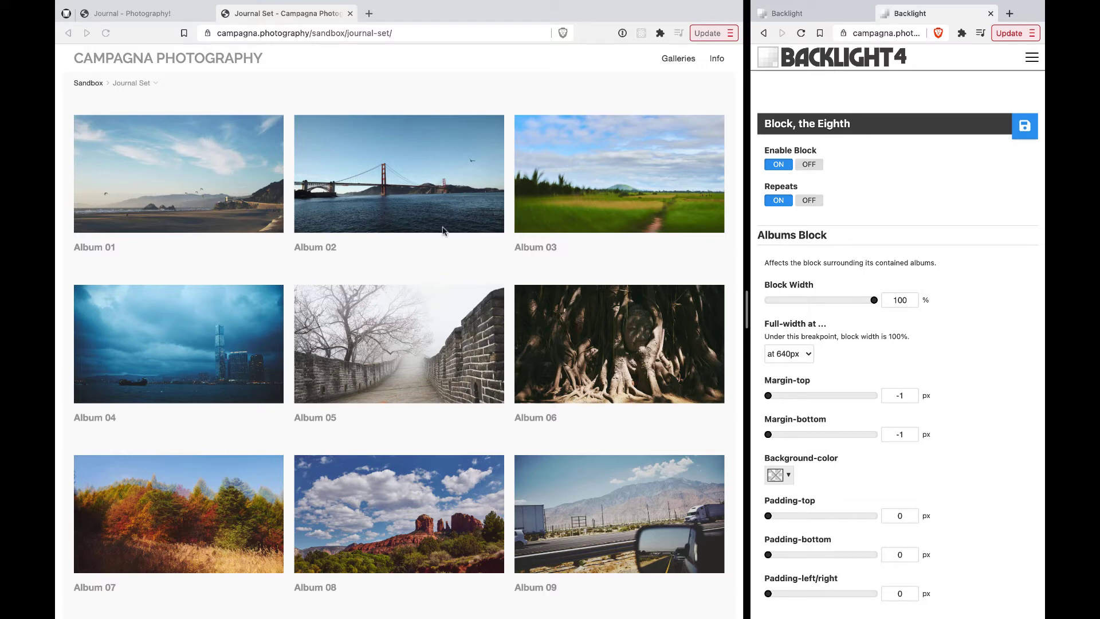
scroll(418, 414, "down", 3)
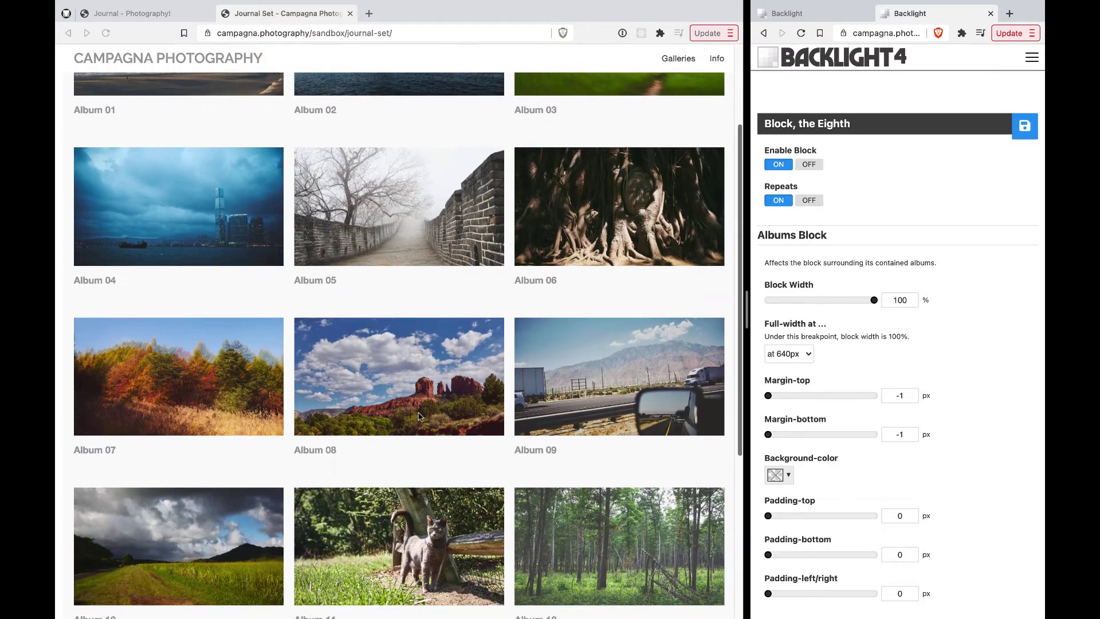
scroll(418, 413, "down", 3)
scroll(401, 437, "up", 5)
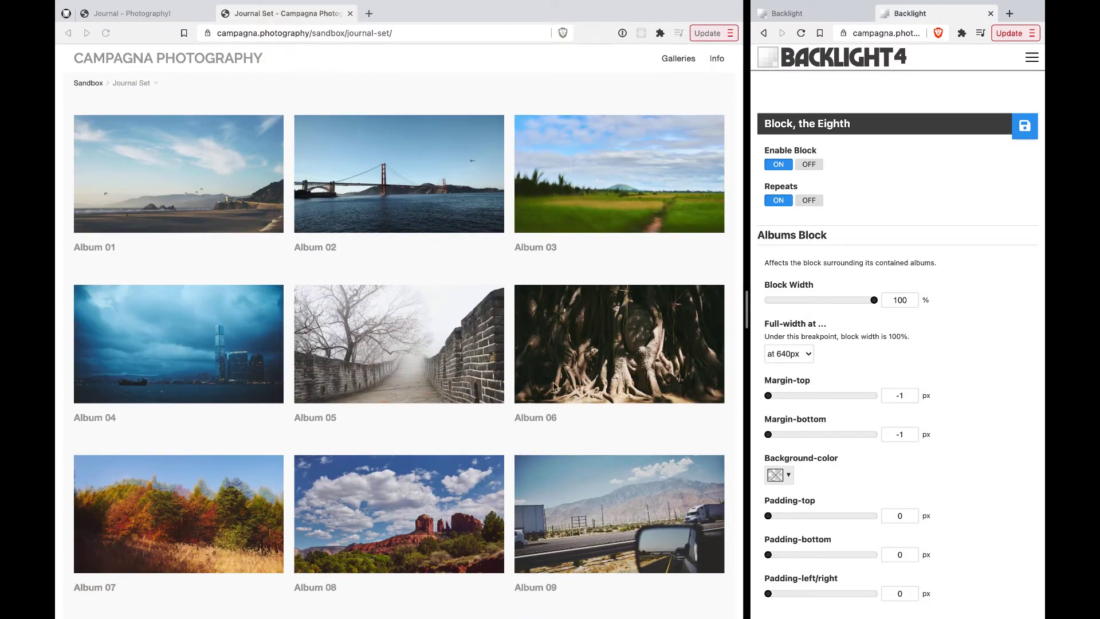
scroll(545, 348, "down", 8)
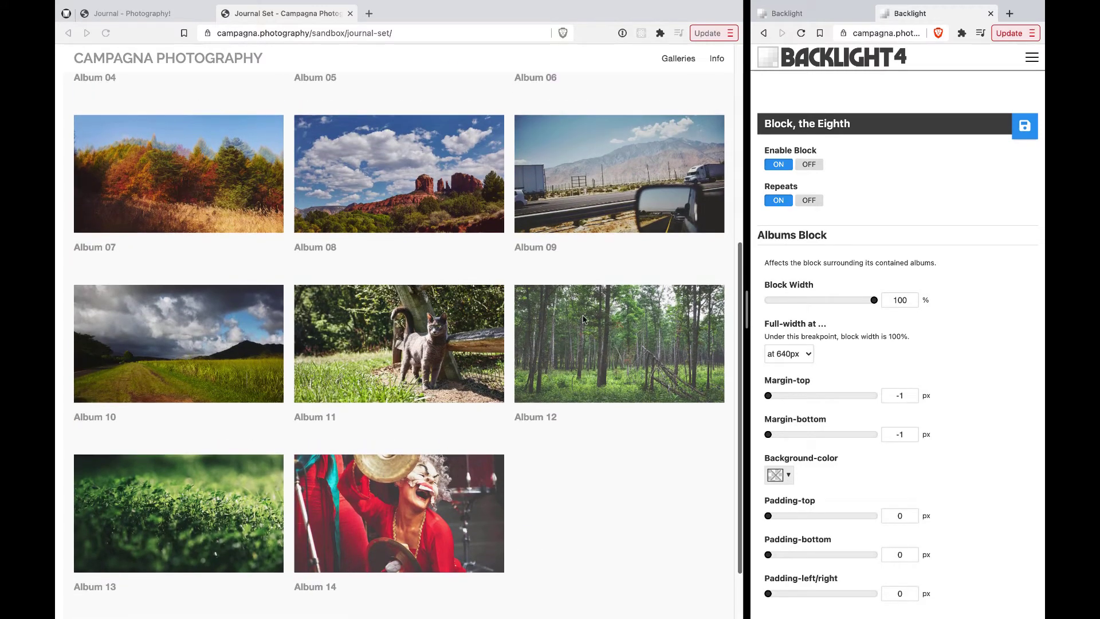
Enable Block, the First in the Journal Starter design, save the template, and refresh the Journal Set page
scroll(583, 318, "down", 2)
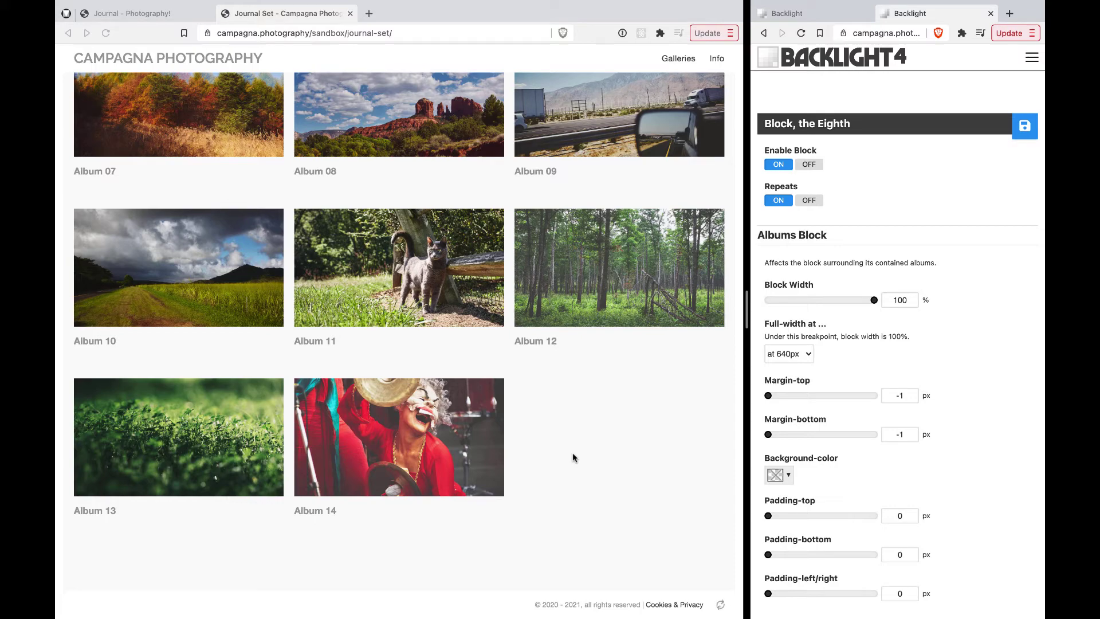
scroll(573, 457, "up", 8)
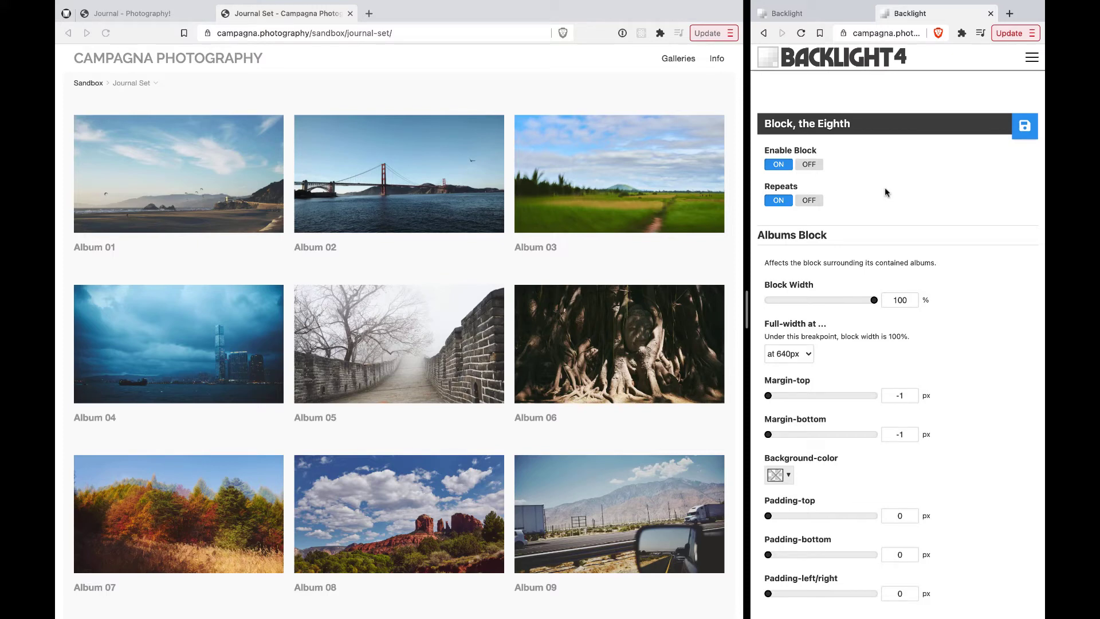
scroll(879, 172, "up", 10)
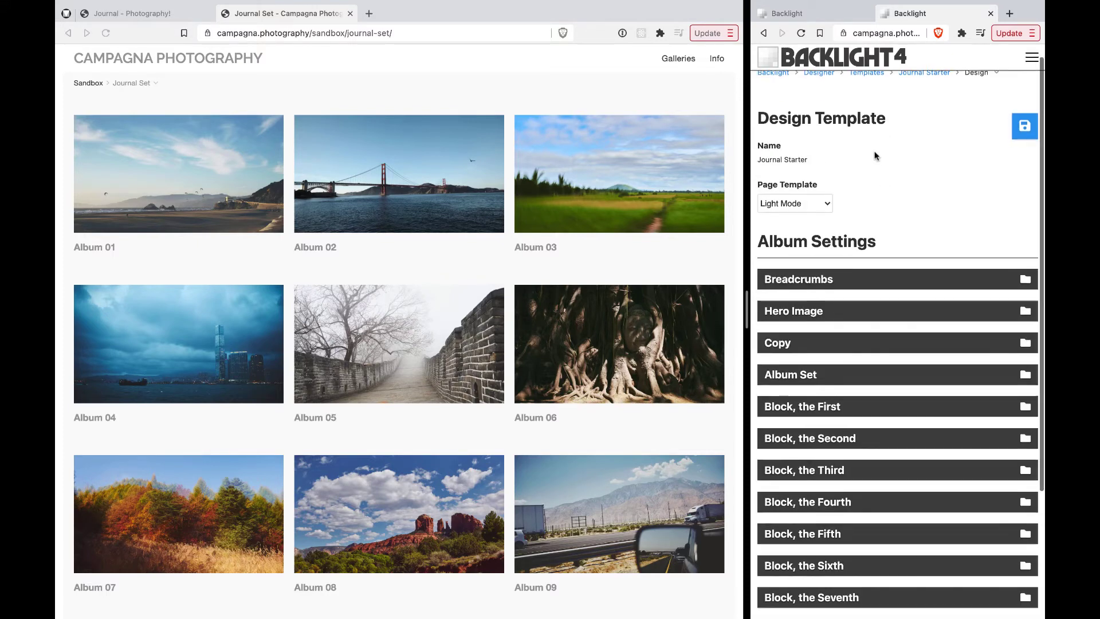
scroll(874, 155, "down", 3)
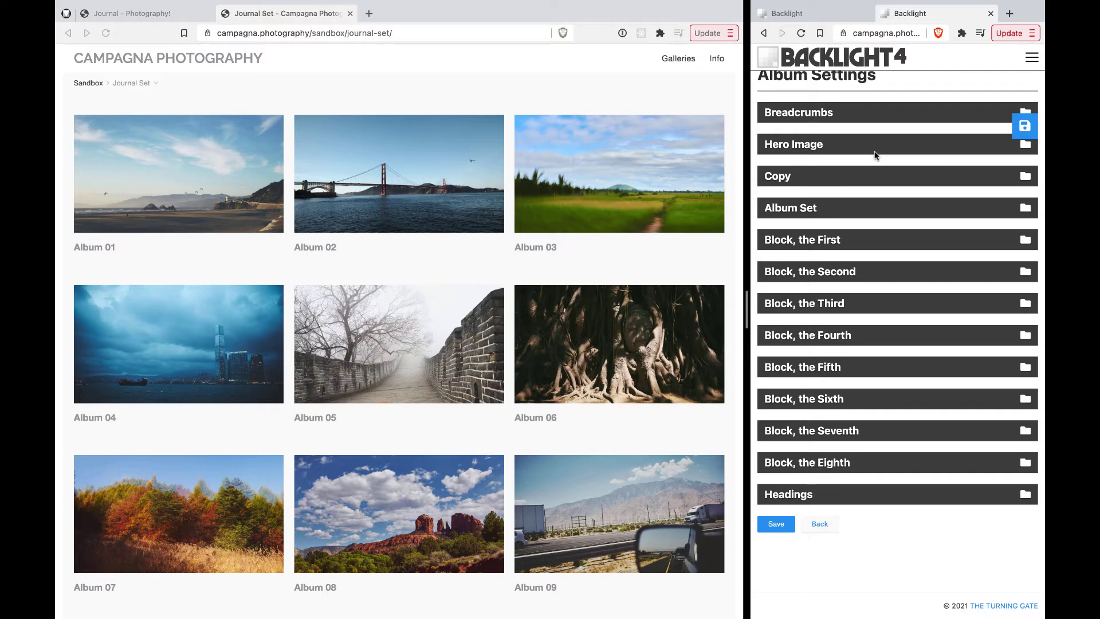
left_click(842, 240)
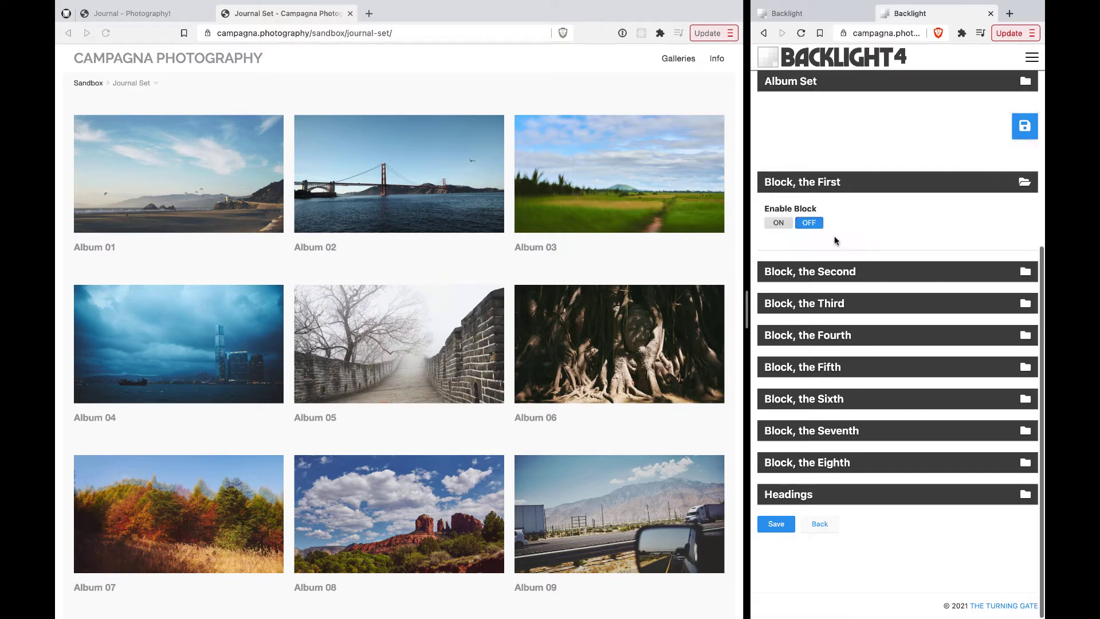
left_click(1024, 126)
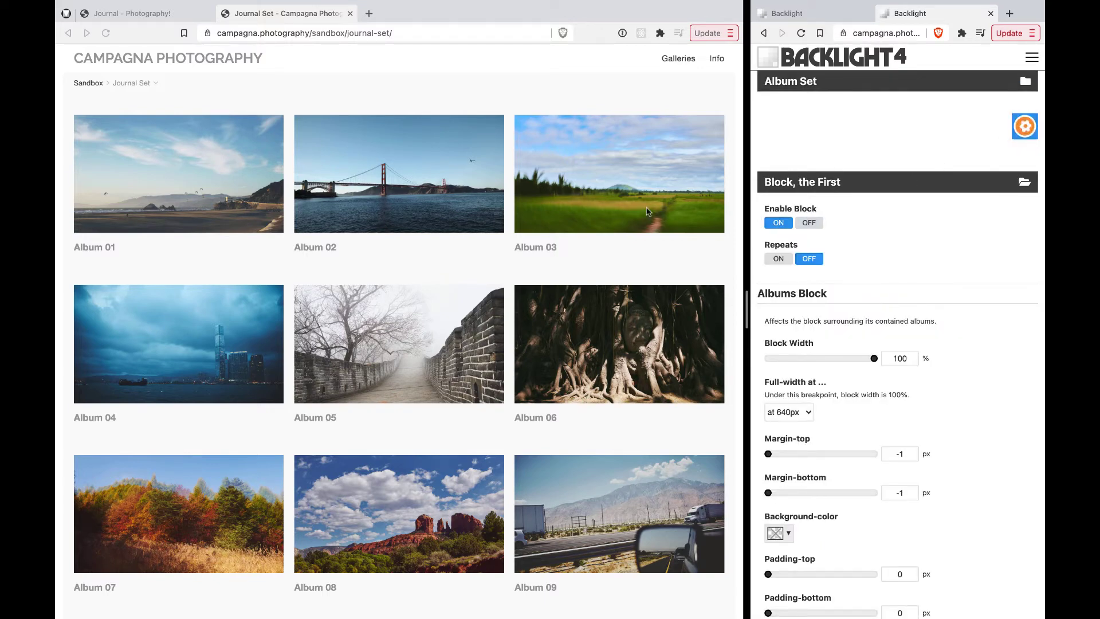
key("super+r")
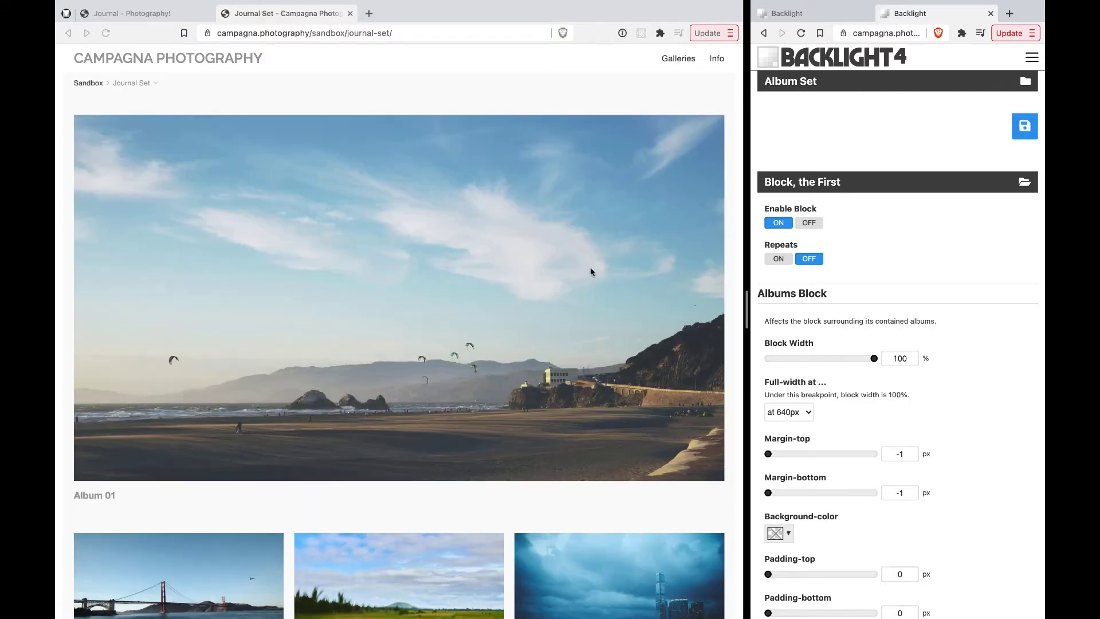
Check the repeat setting of Block, the First and examine how the albums are laid out down the Journal Set page
left_click(834, 186)
scroll(835, 194, "down", 4)
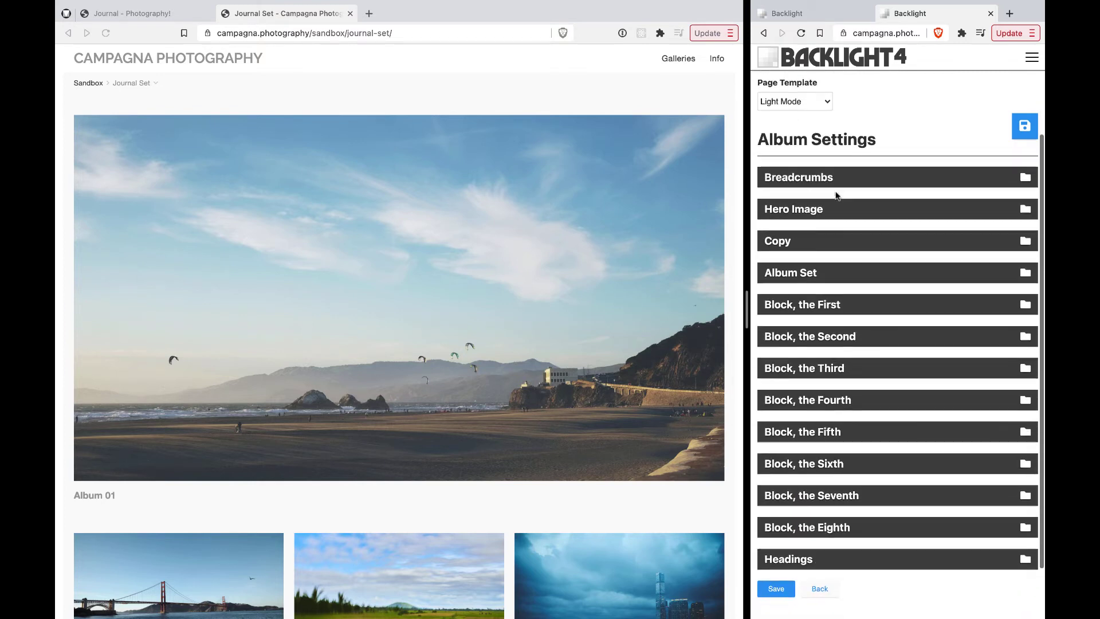
scroll(620, 305, "down", 1)
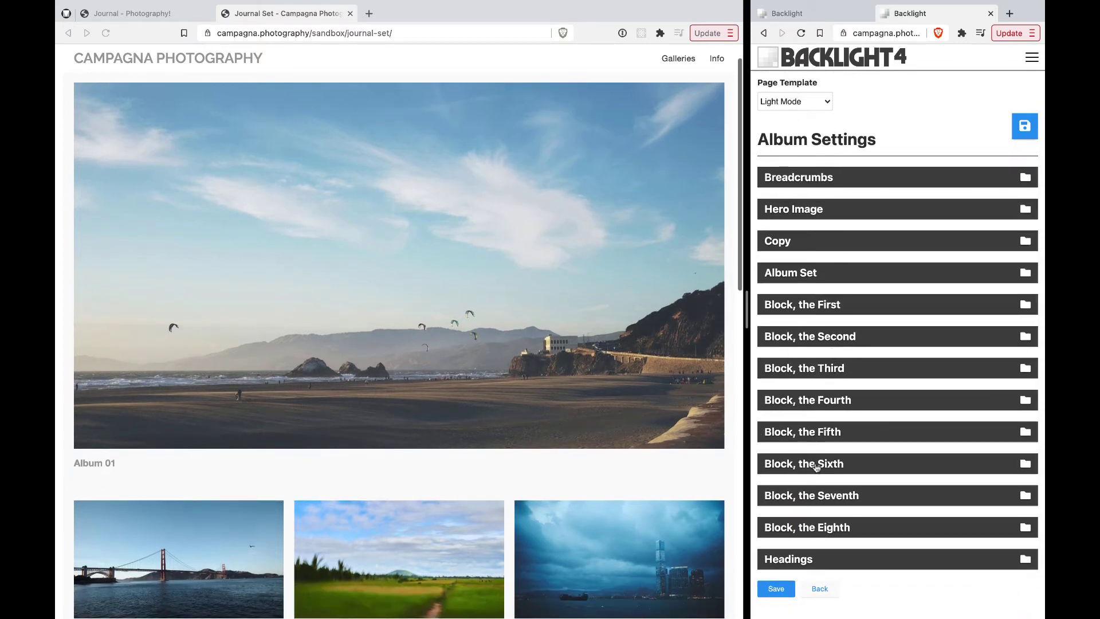
scroll(616, 322, "down", 1)
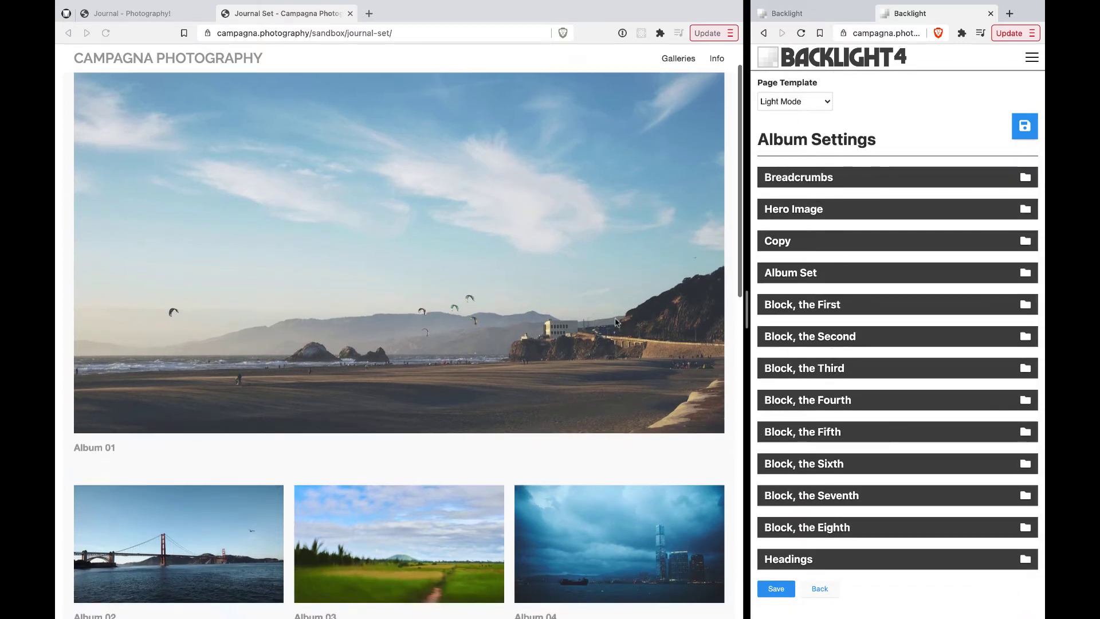
left_click(809, 304)
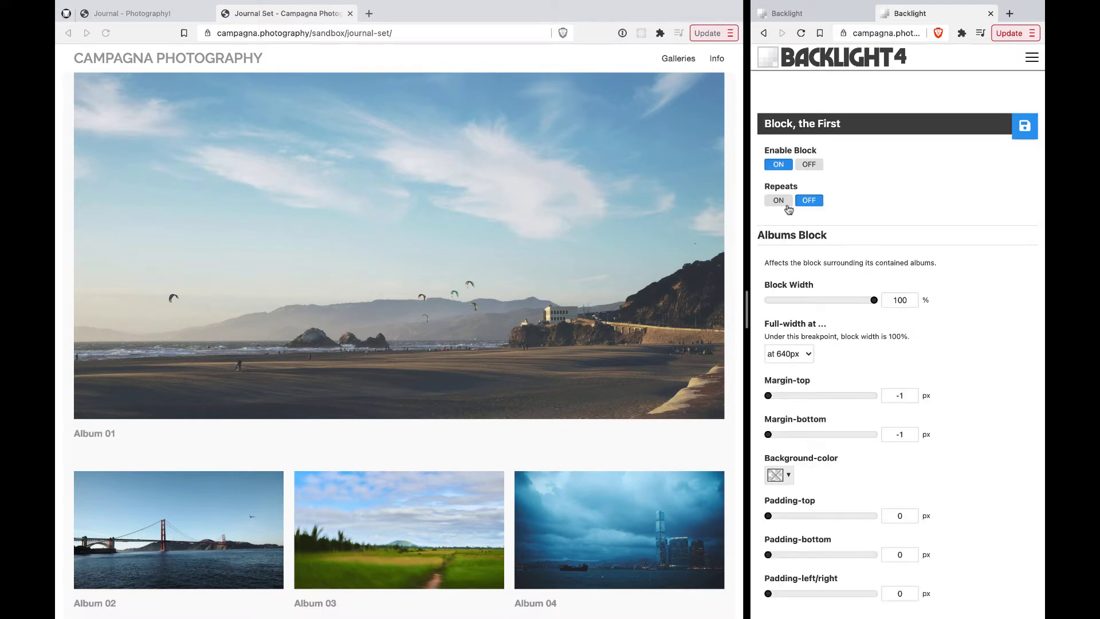
scroll(609, 239, "up", 2)
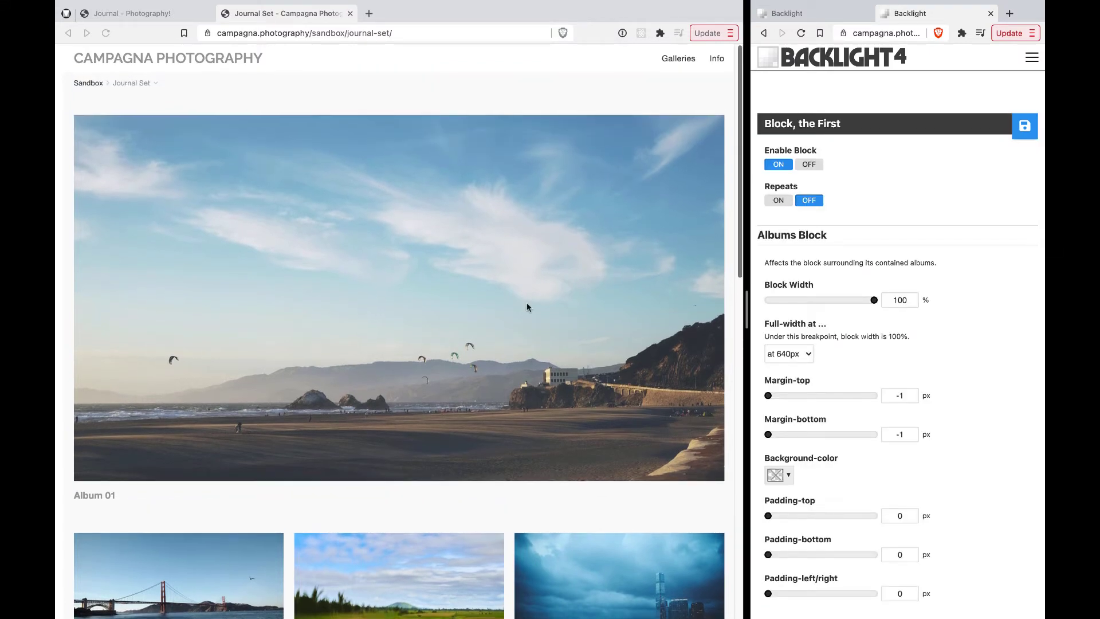
scroll(540, 286, "down", 10)
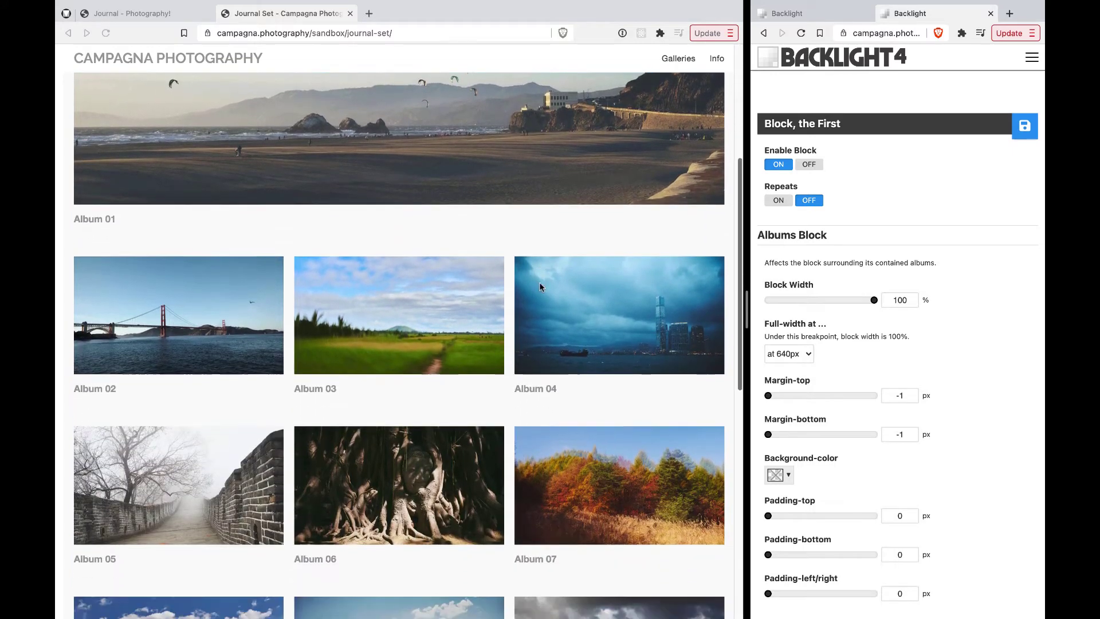
scroll(539, 286, "down", 10)
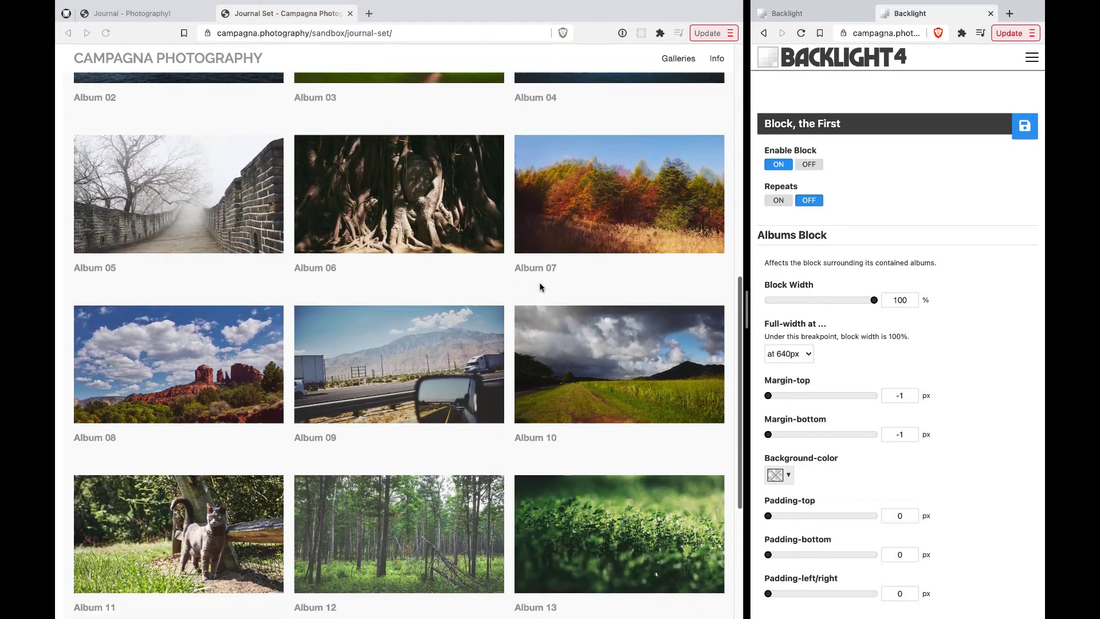
scroll(540, 286, "down", 4)
scroll(539, 287, "up", 20)
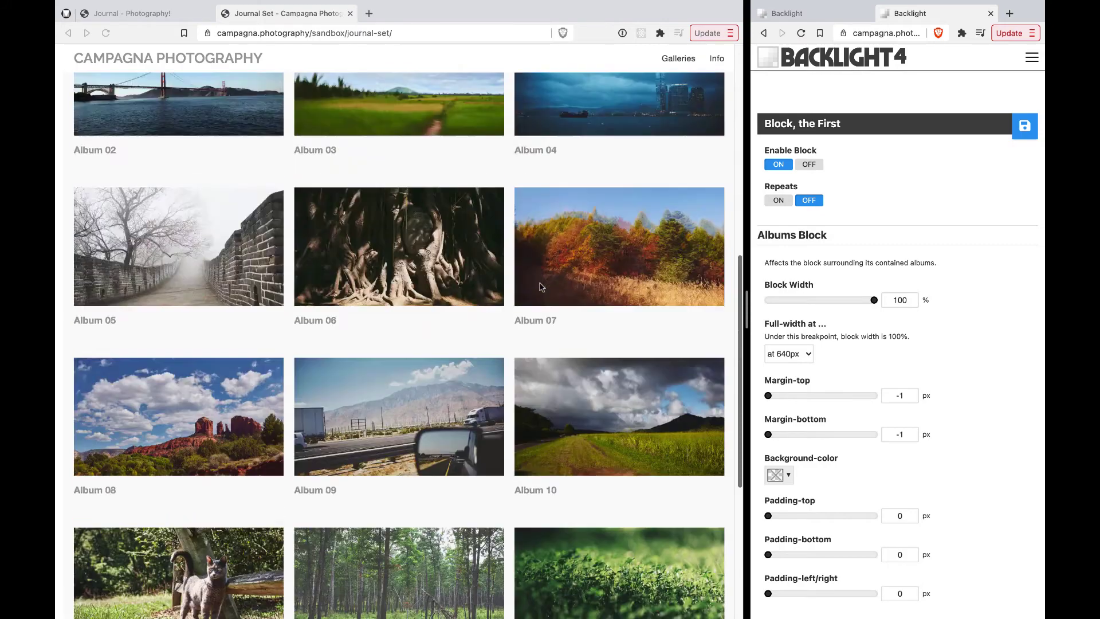
scroll(987, 335, "down", 2)
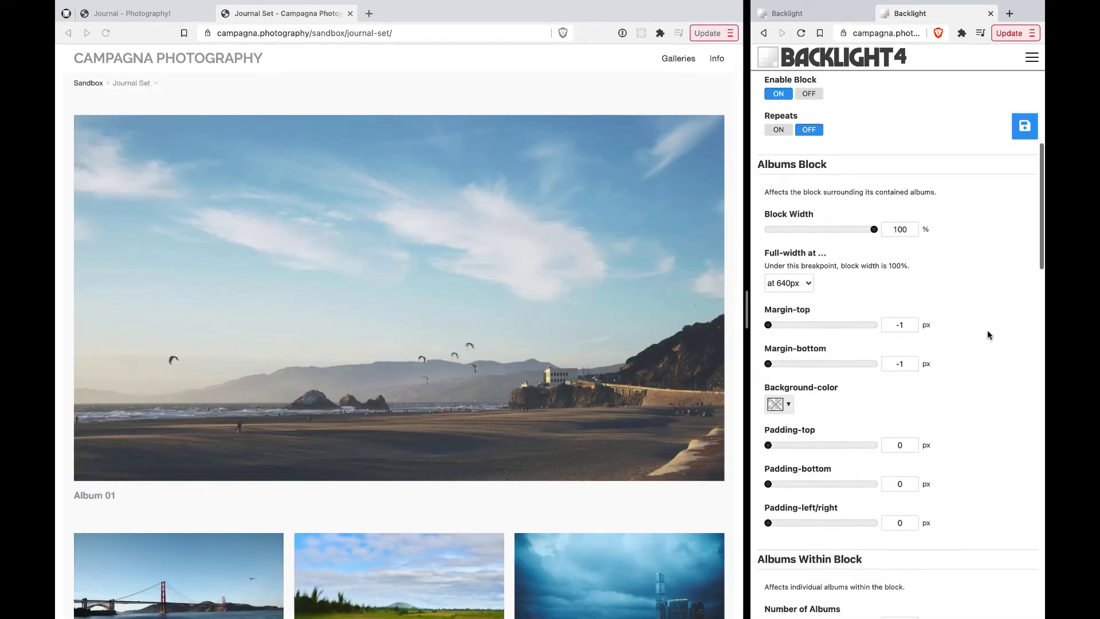
Enable Block, the Second in the Journal Starter design, save the template, and refresh the Journal Set page
scroll(987, 335, "up", 4)
left_click(871, 137)
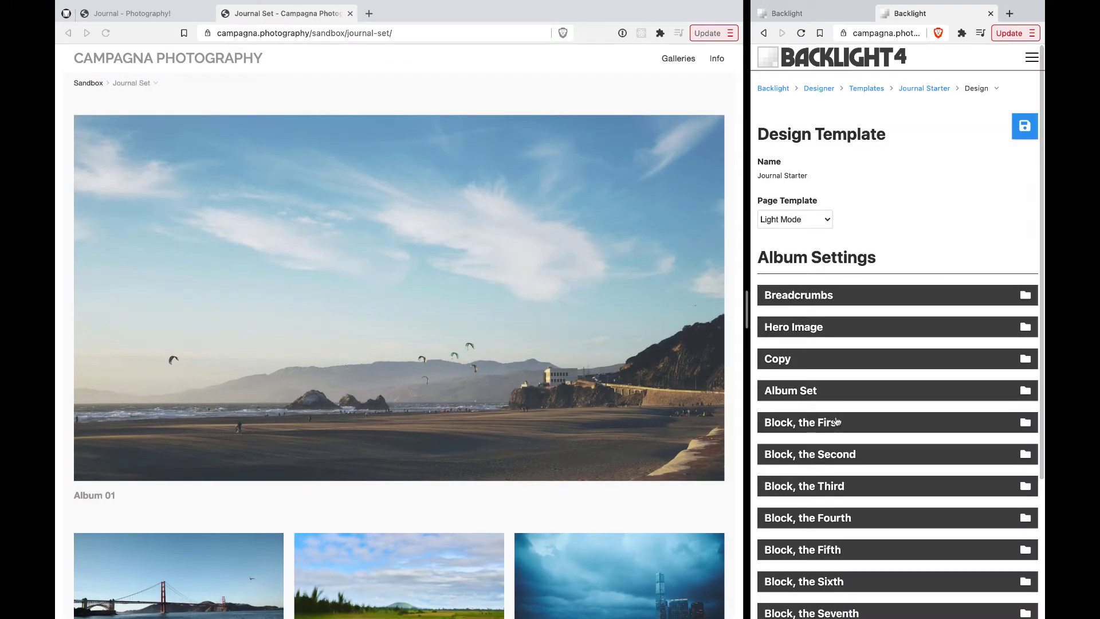
left_click(839, 455)
left_click(778, 255)
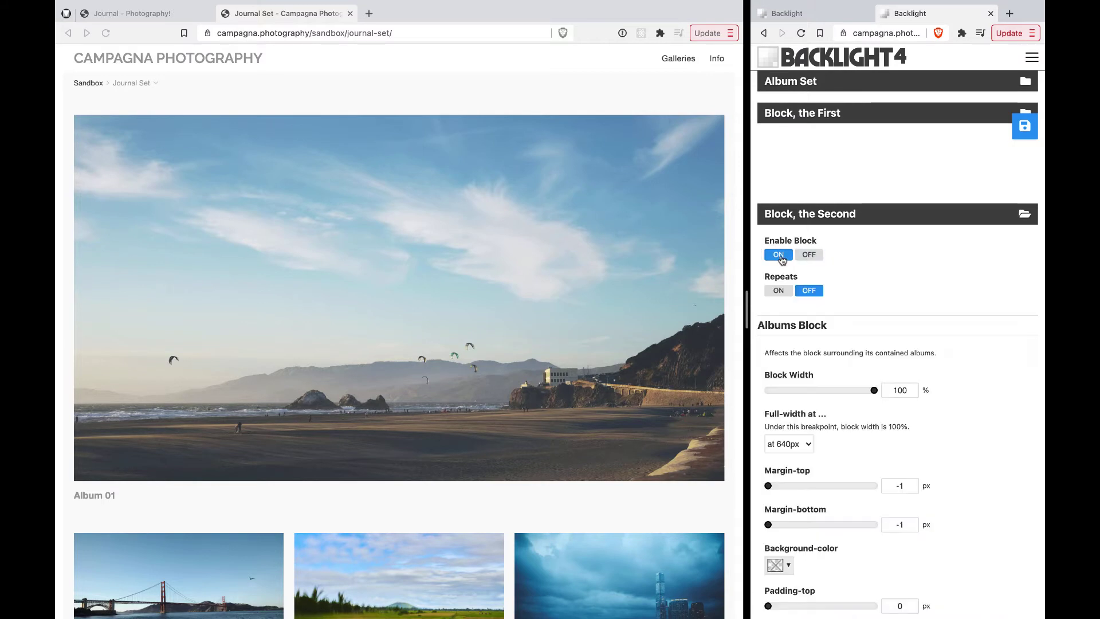
left_click(1022, 125)
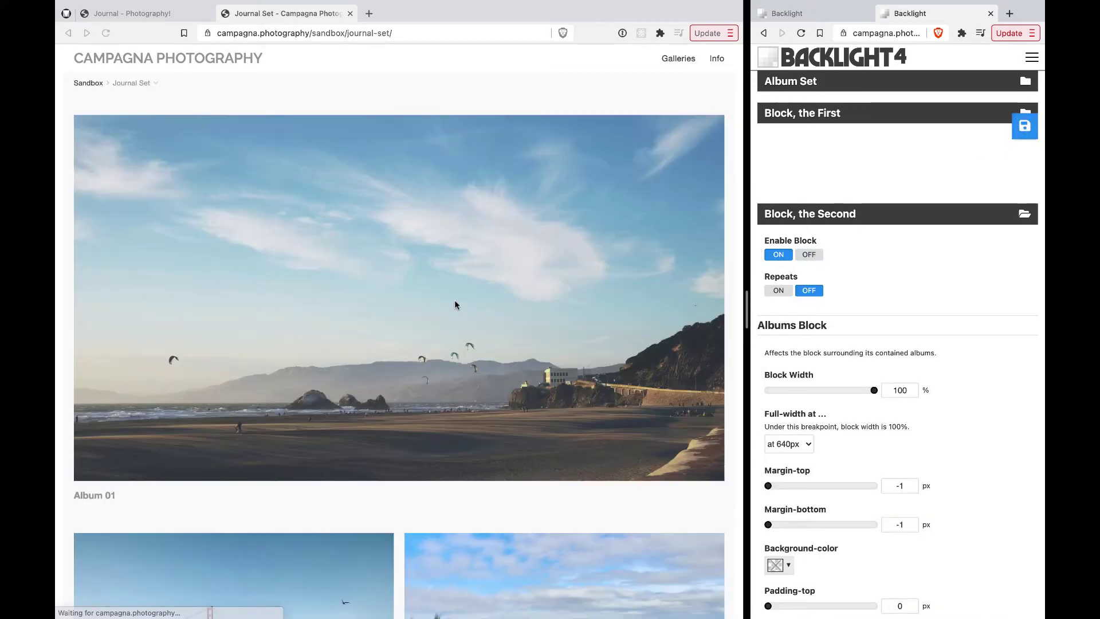
Examine the Journal Set page's album rows from Album 01 to Album 14 with the first two blocks enabled
scroll(455, 300, "down", 1)
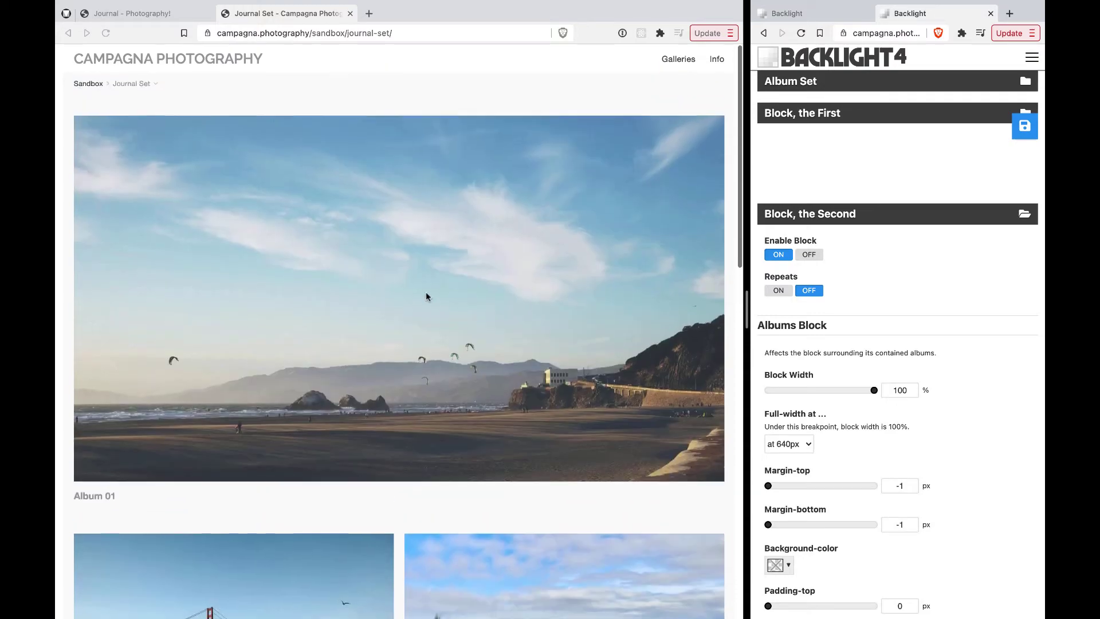
scroll(430, 317, "down", 4)
scroll(429, 317, "down", 1)
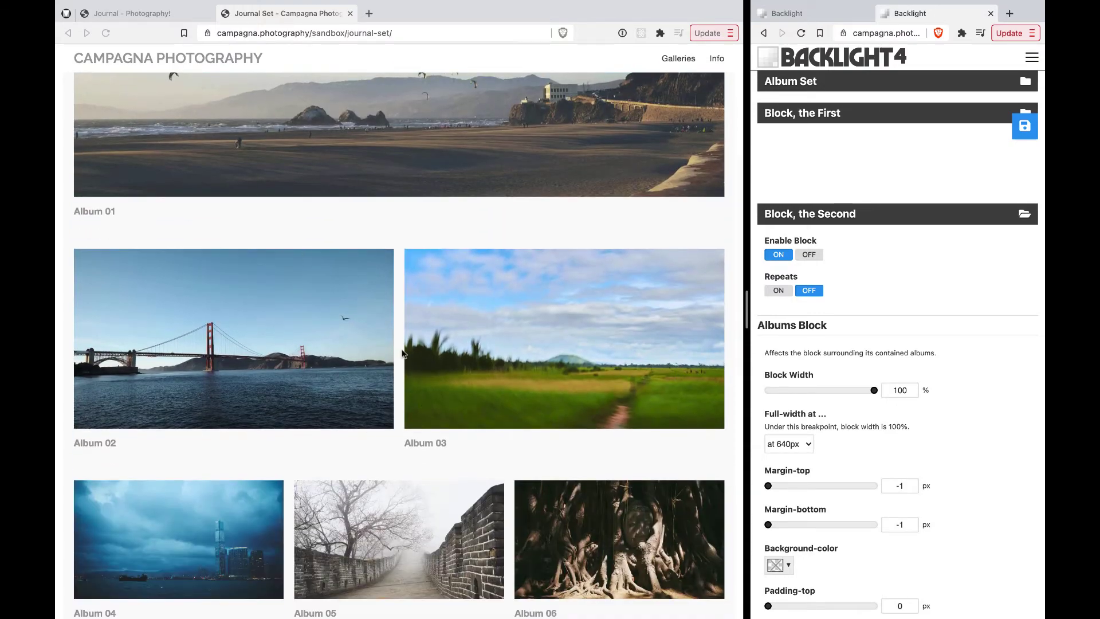
scroll(402, 353, "down", 5)
scroll(402, 354, "down", 1)
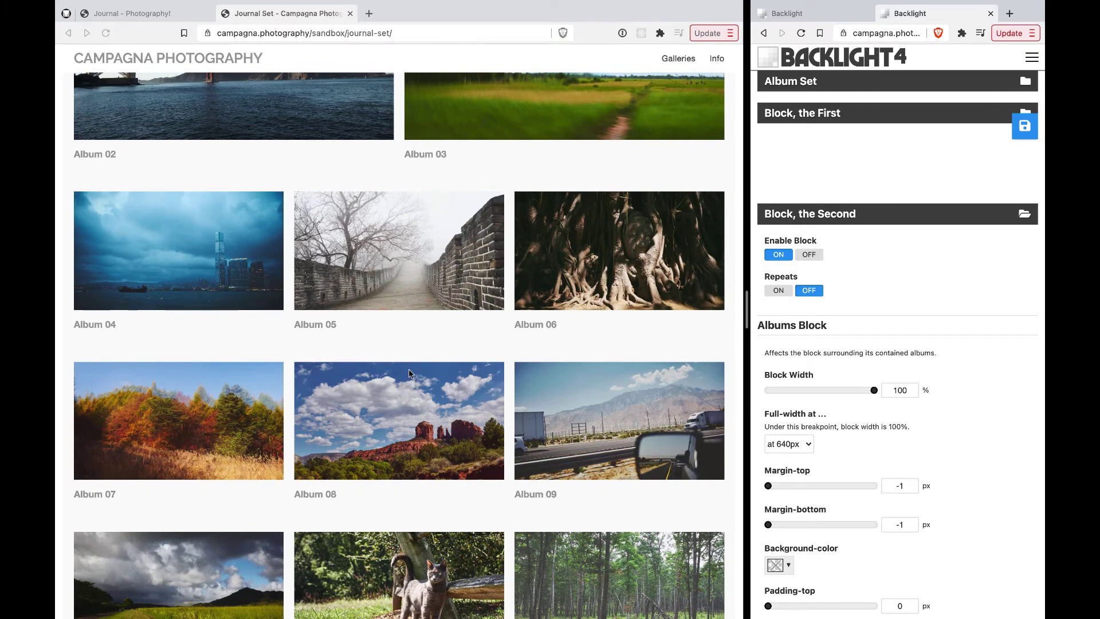
scroll(408, 368, "down", 1)
scroll(408, 369, "up", 1)
scroll(915, 422, "down", 15)
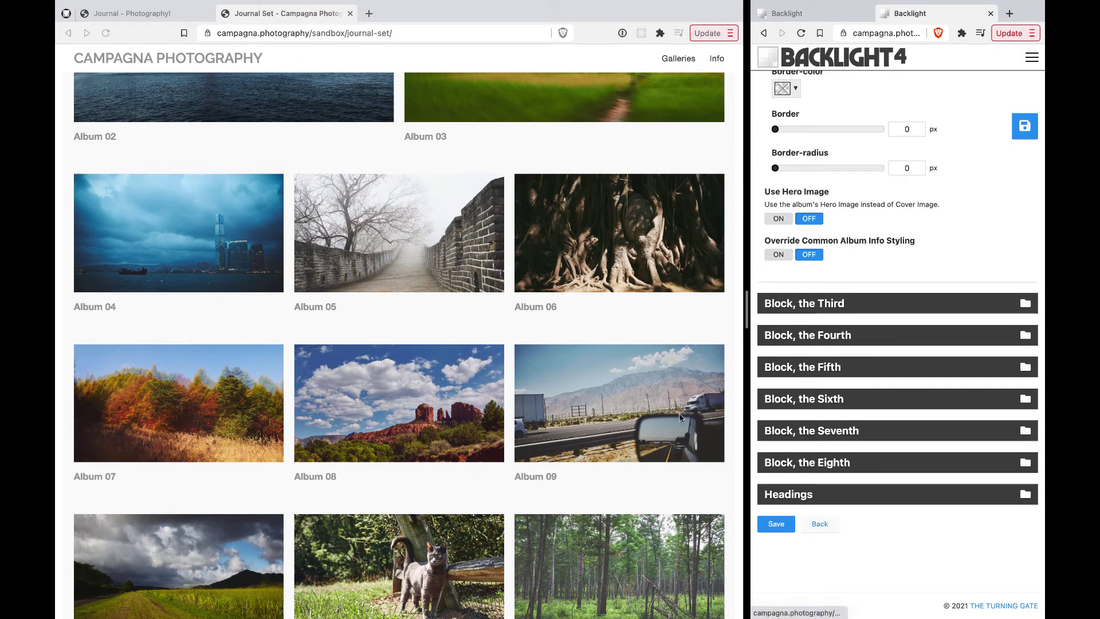
scroll(515, 370, "down", 5)
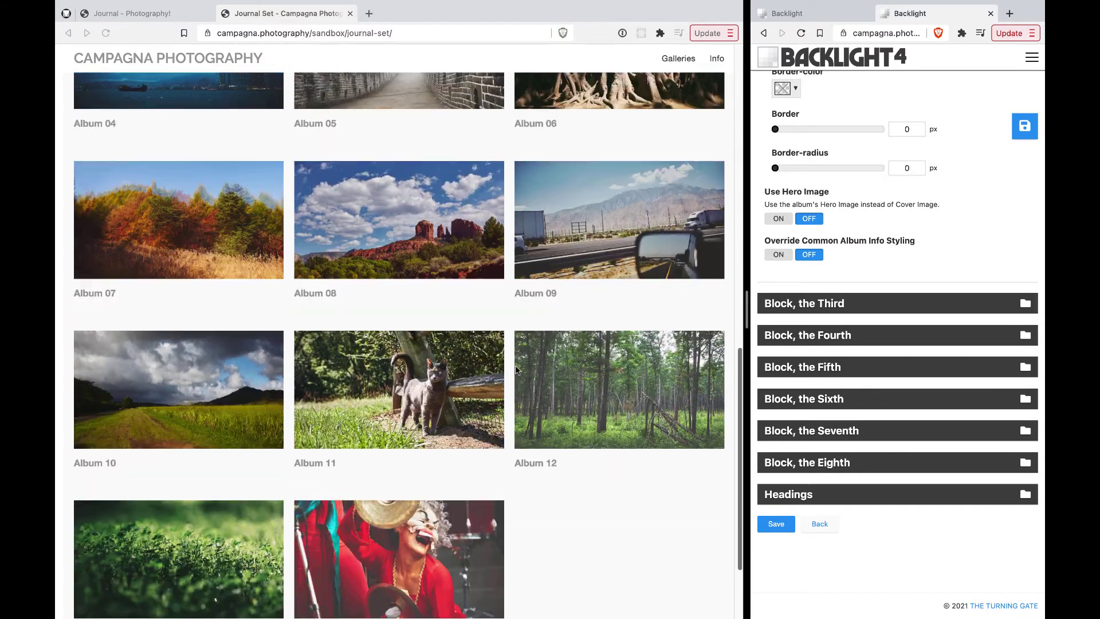
scroll(470, 350, "up", 5)
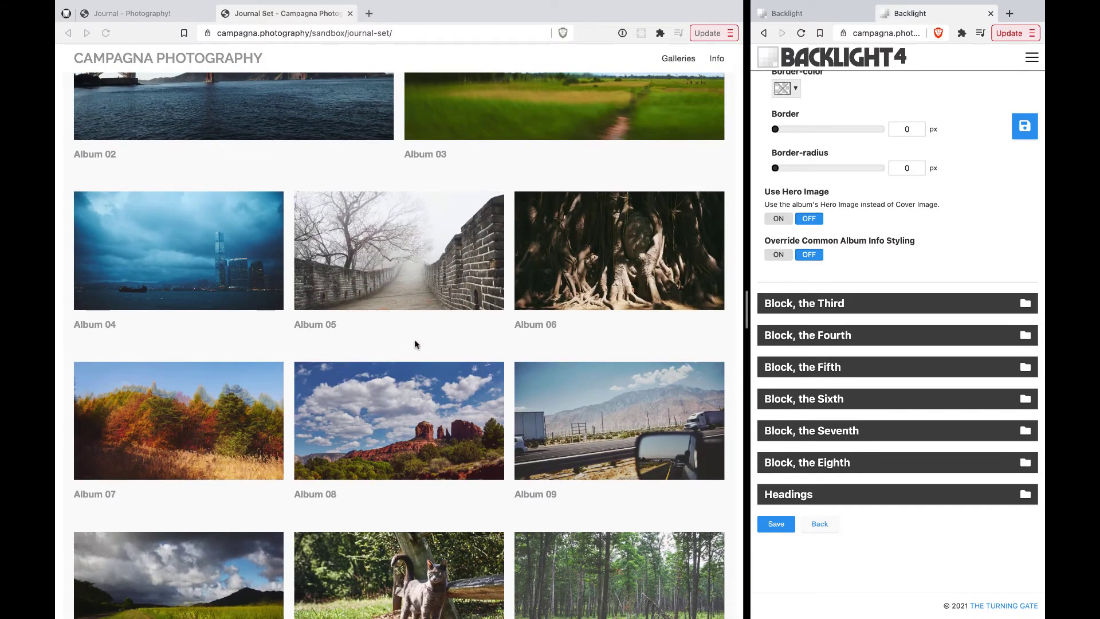
scroll(415, 344, "down", 5)
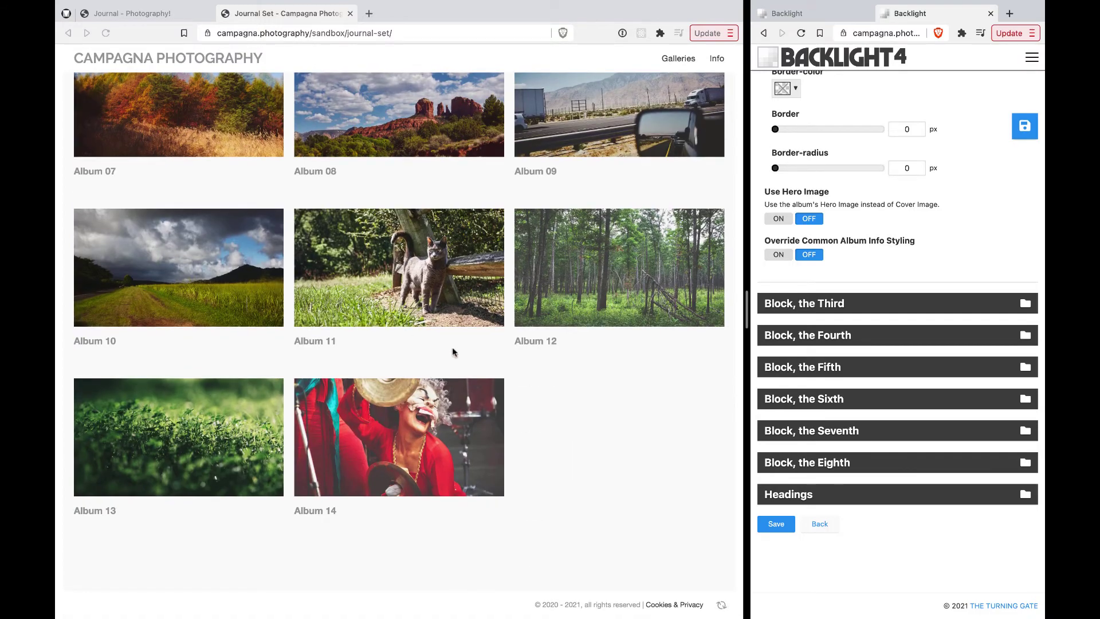
scroll(622, 463, "up", 2)
scroll(622, 463, "up", 7)
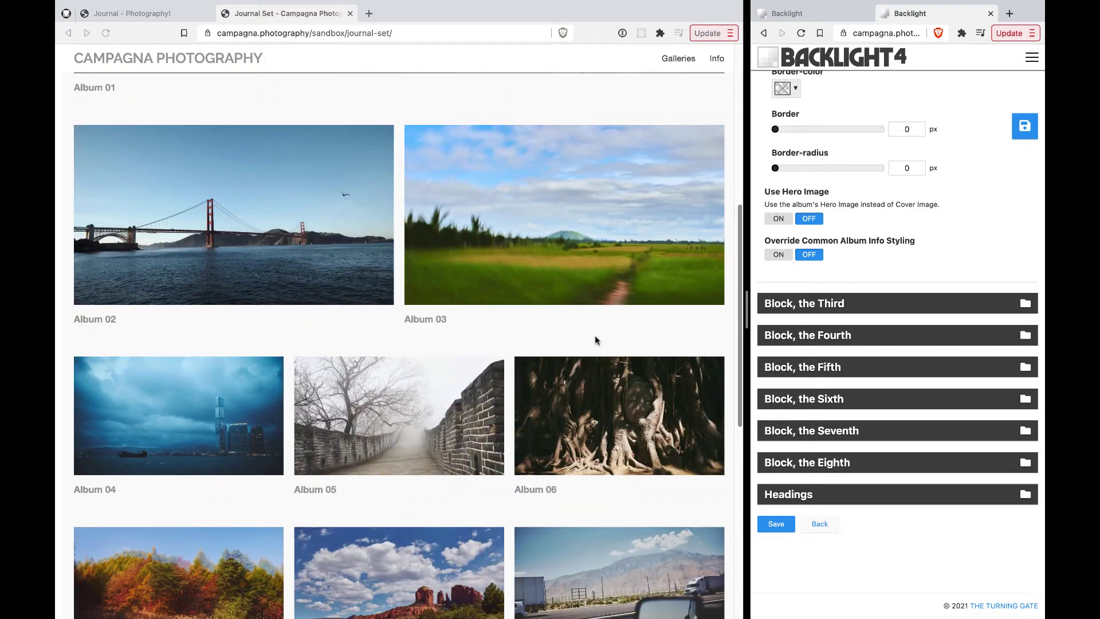
scroll(595, 335, "up", 6)
scroll(594, 340, "down", 1)
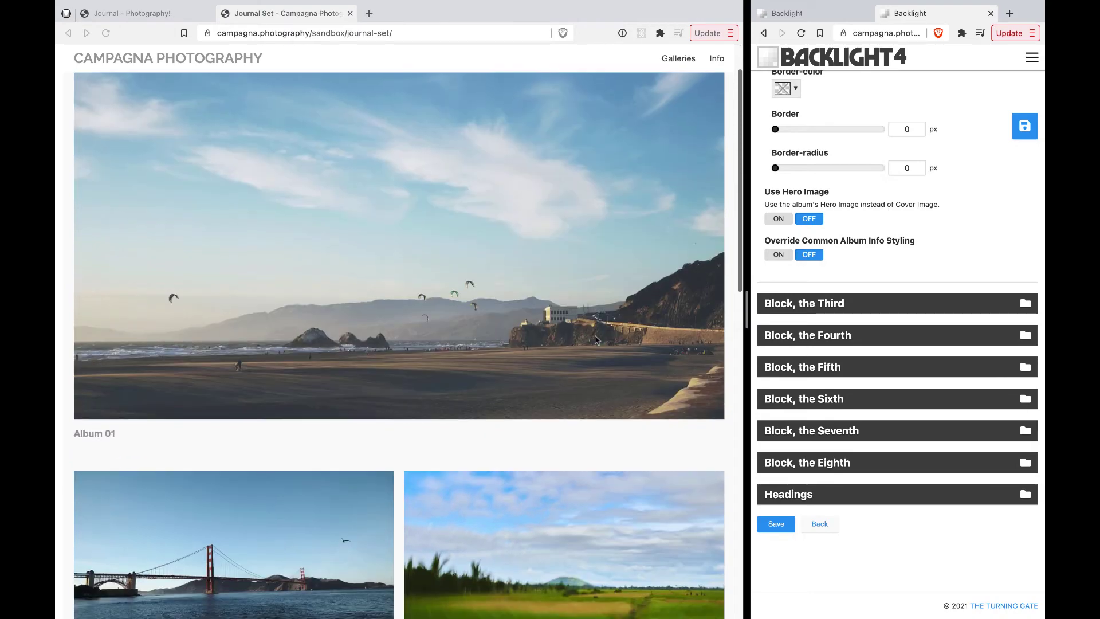
Turn on Repeats for Block, the Second, save the Journal Starter design, and refresh the Journal Set page
scroll(843, 294, "up", 10)
scroll(844, 288, "up", 15)
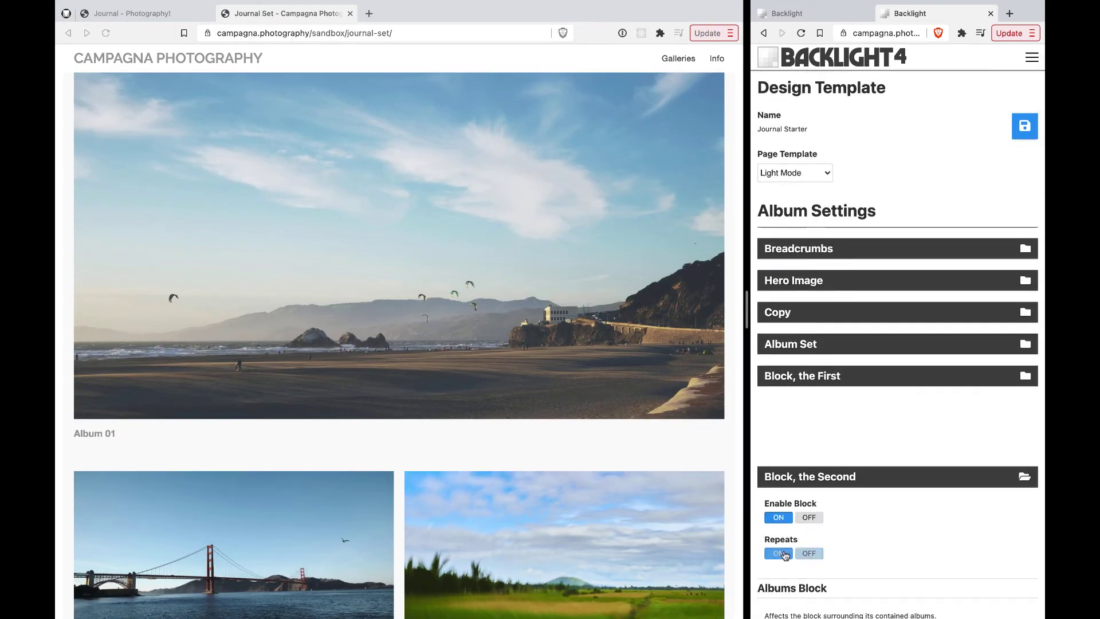
left_click(778, 552)
left_click(1028, 128)
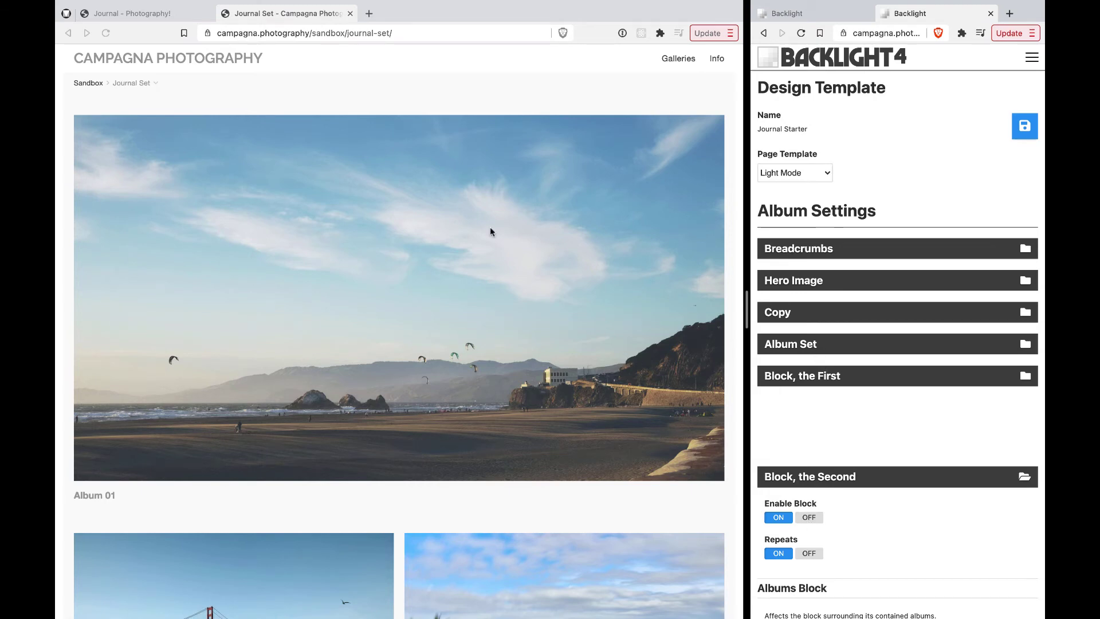
Review the alternating album rows on the Journal Set page against the repeat settings of Block, the Second and Block, the Eighth
scroll(479, 307, "down", 3)
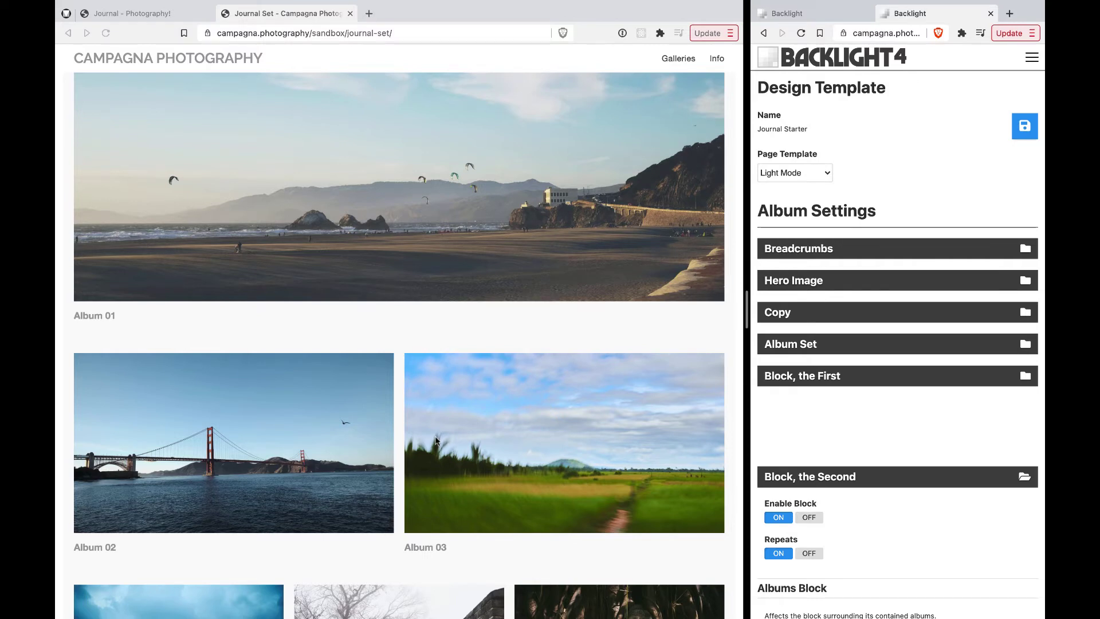
scroll(435, 440, "down", 5)
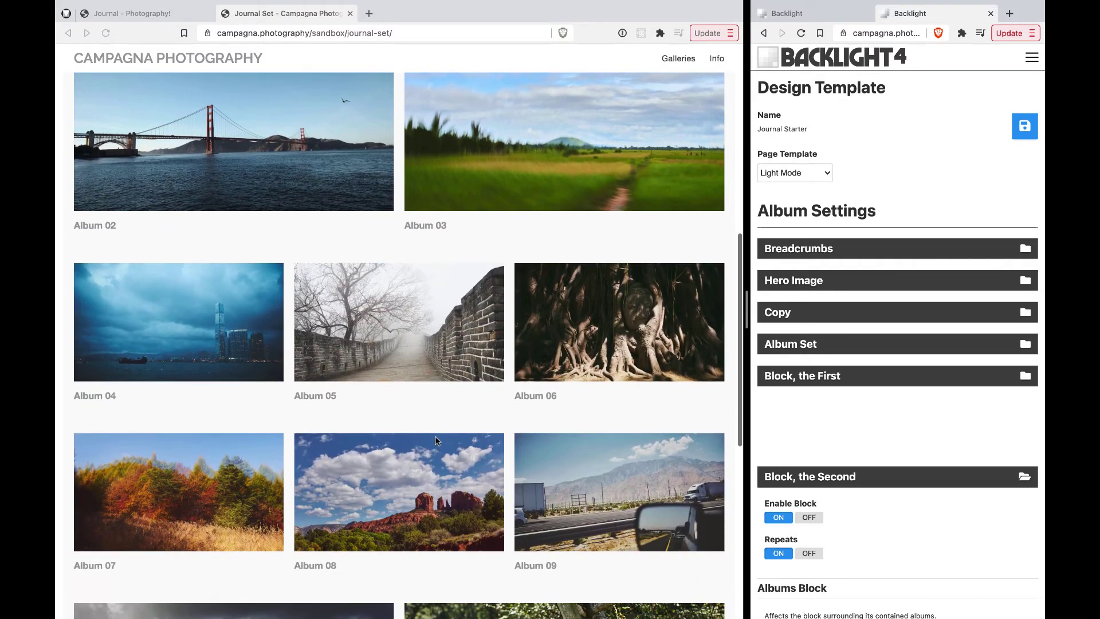
scroll(963, 462, "down", 10)
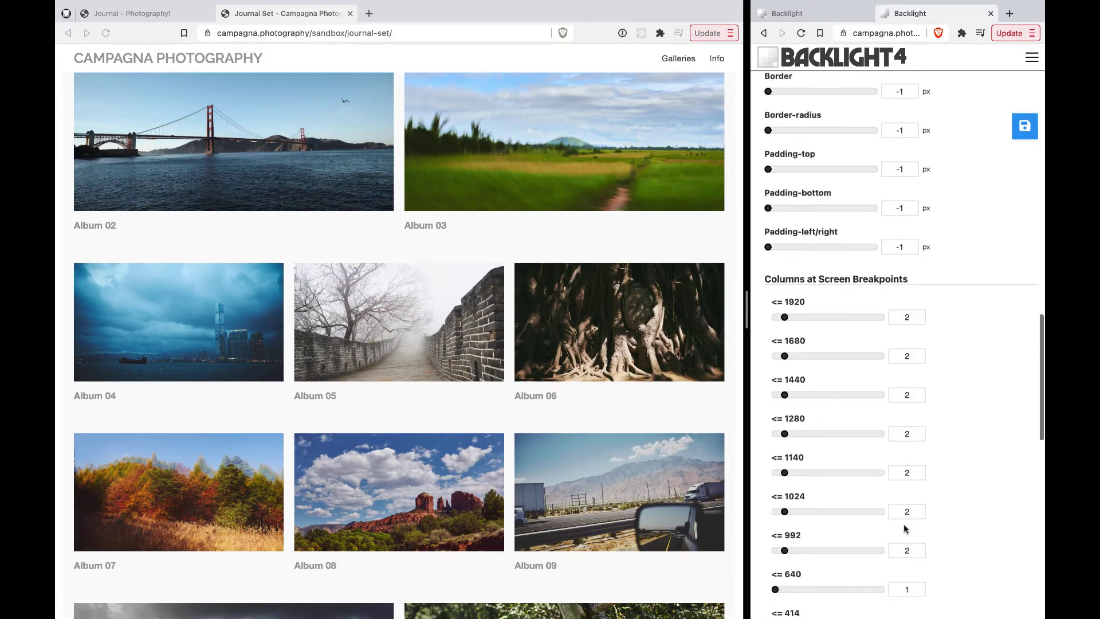
left_click(878, 463)
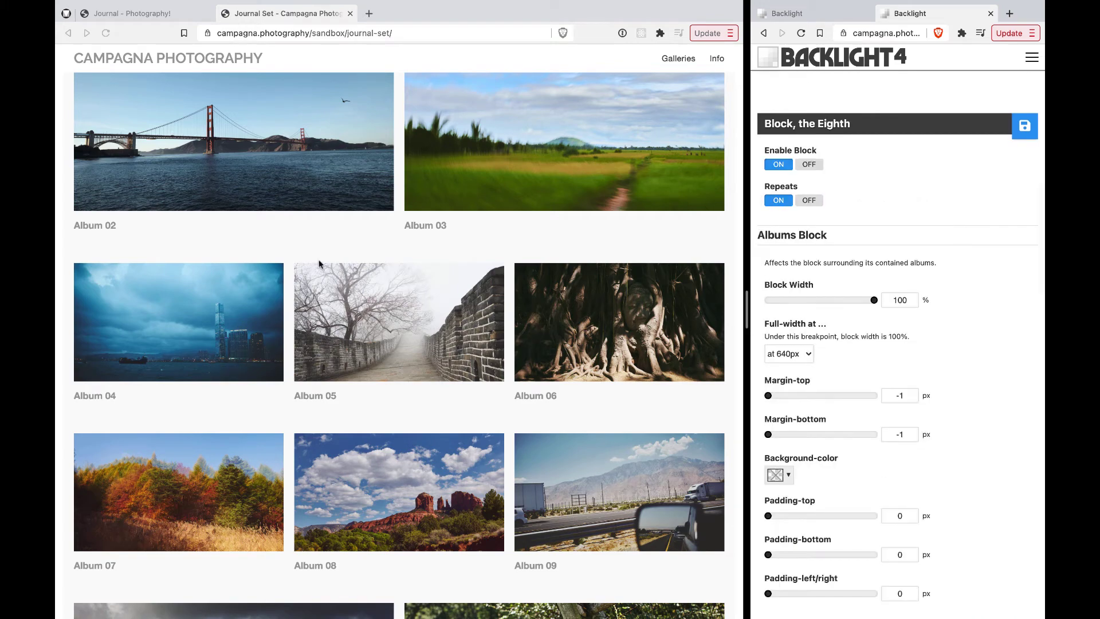
scroll(350, 240, "down", 6)
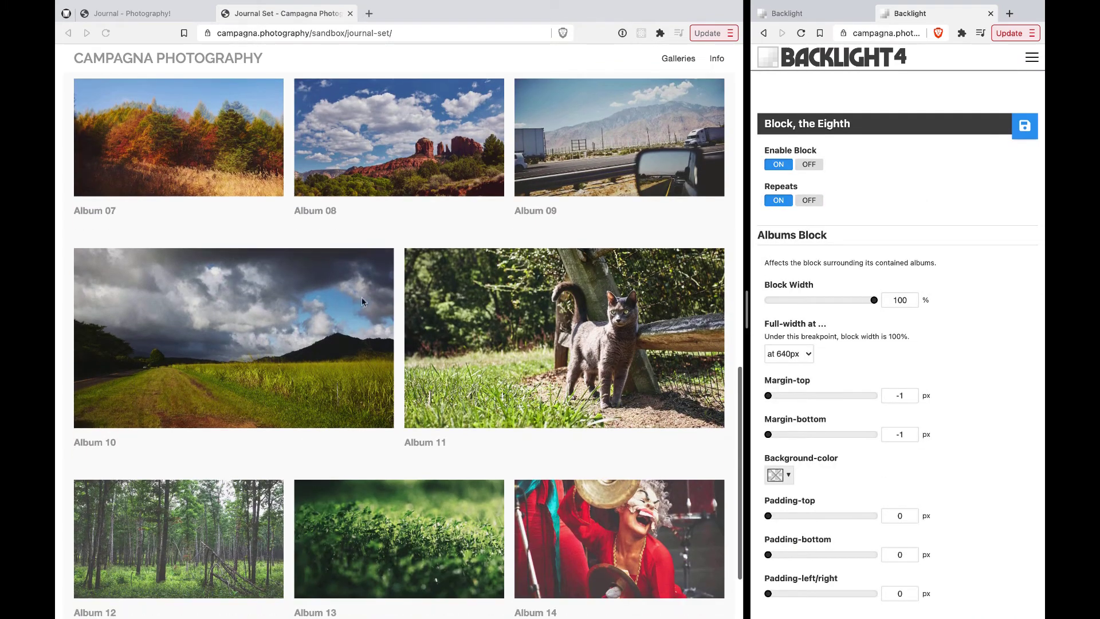
Disable Block, the First in the Journal Starter design, and turn off both Repeats and Enable Block for Block, the Second
scroll(400, 347, "down", 2)
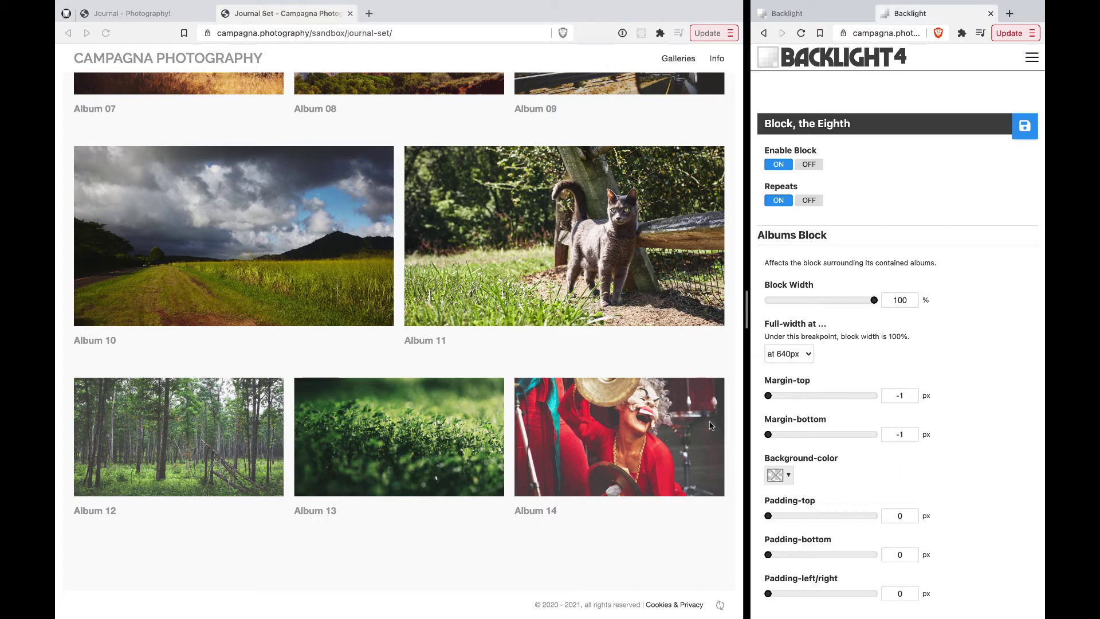
left_click(905, 131)
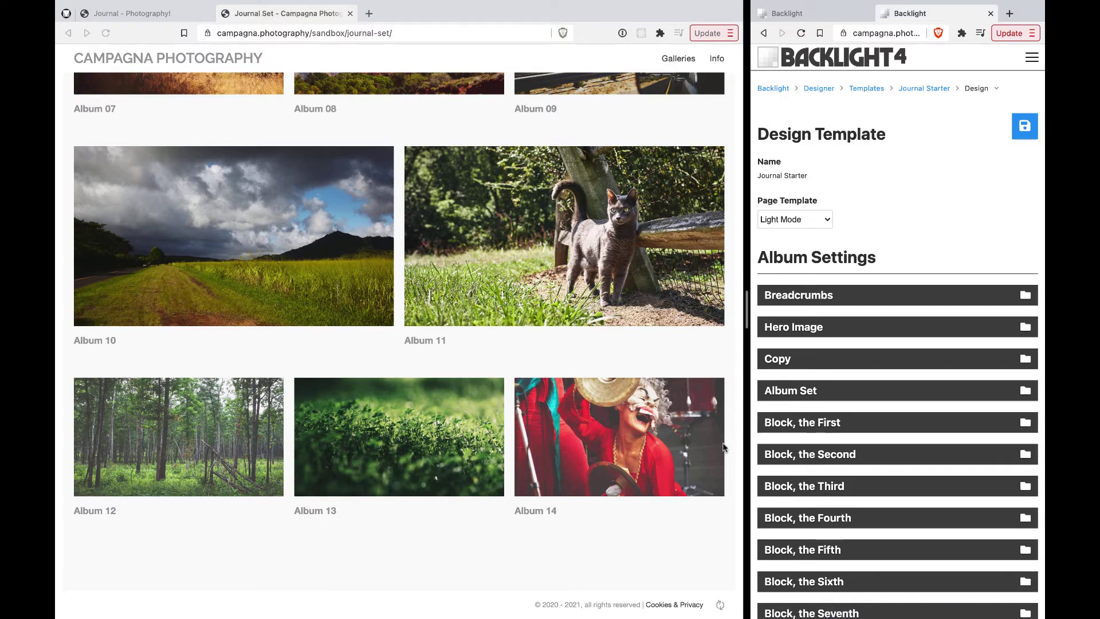
scroll(724, 446, "up", 16)
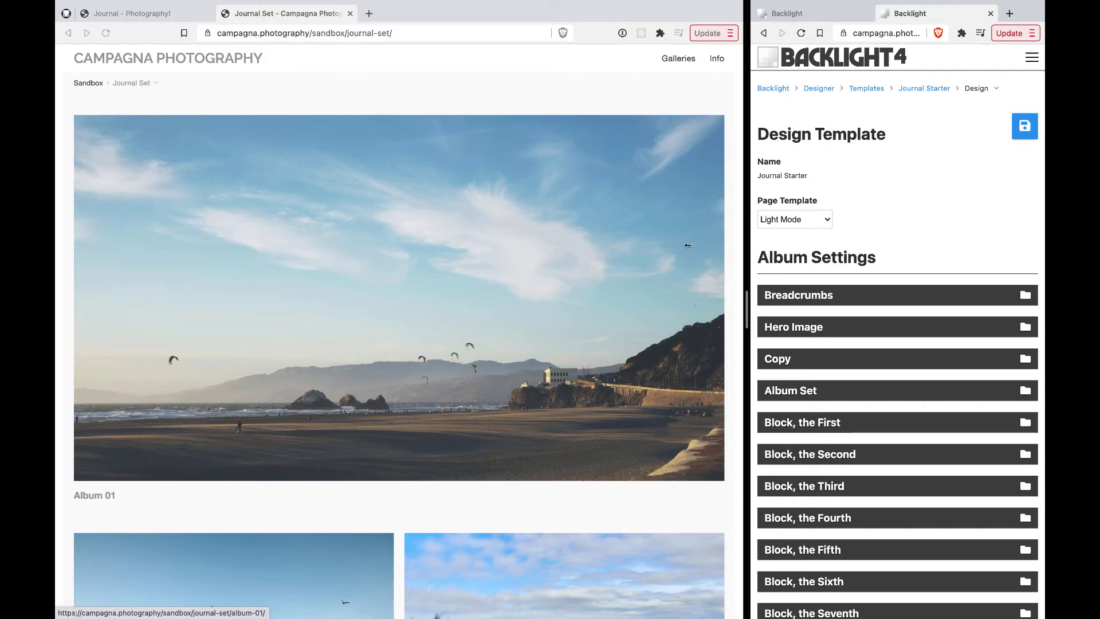
left_click(846, 422)
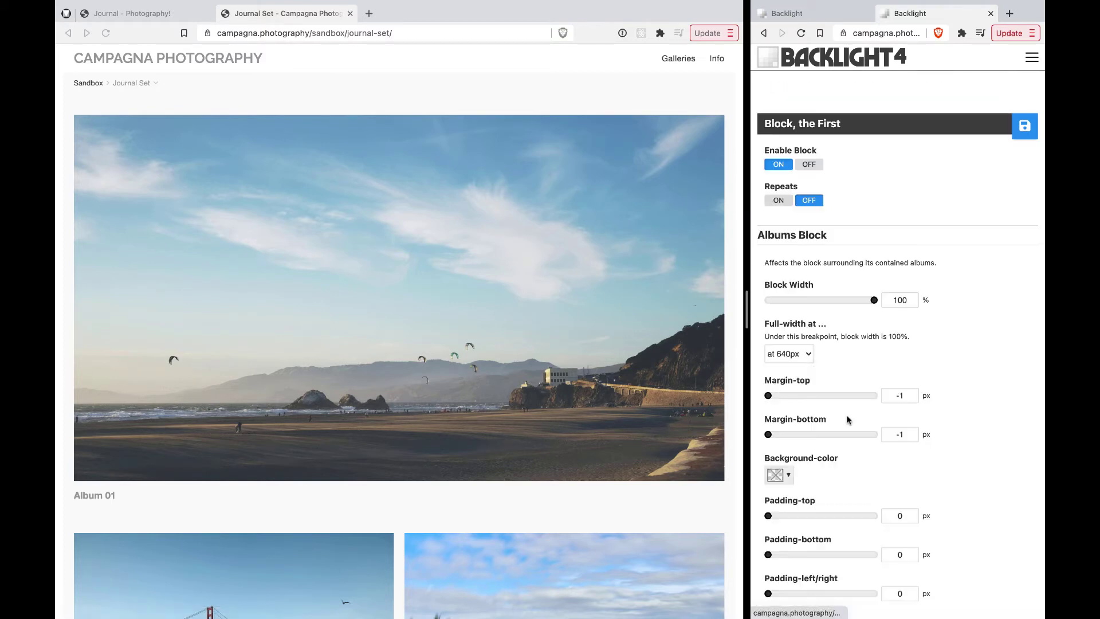
left_click(809, 164)
left_click(812, 276)
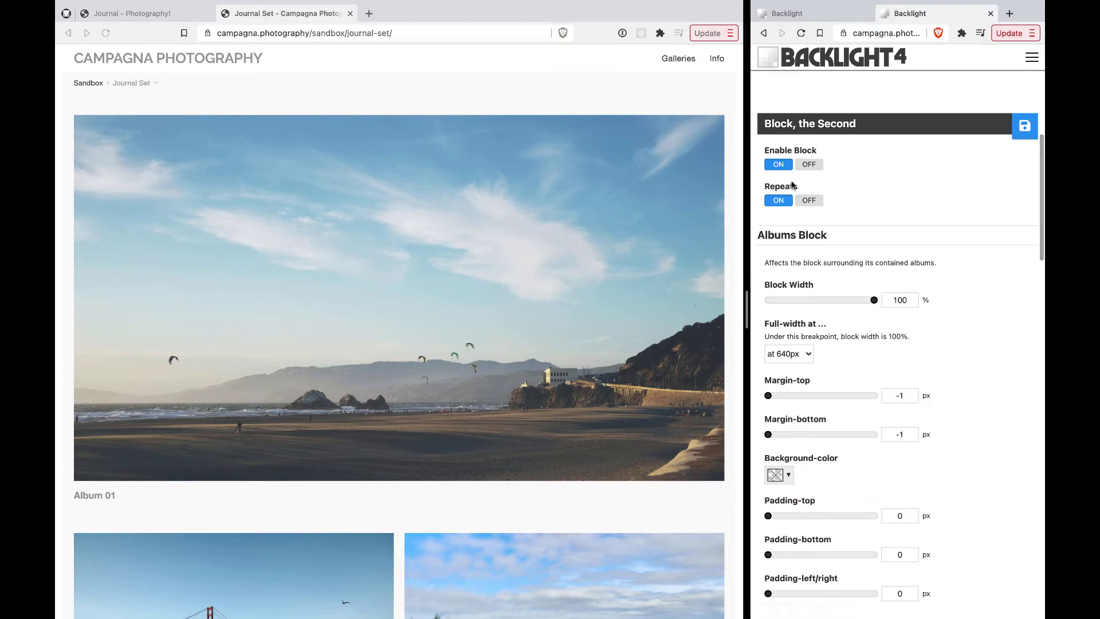
left_click(808, 200)
left_click(809, 165)
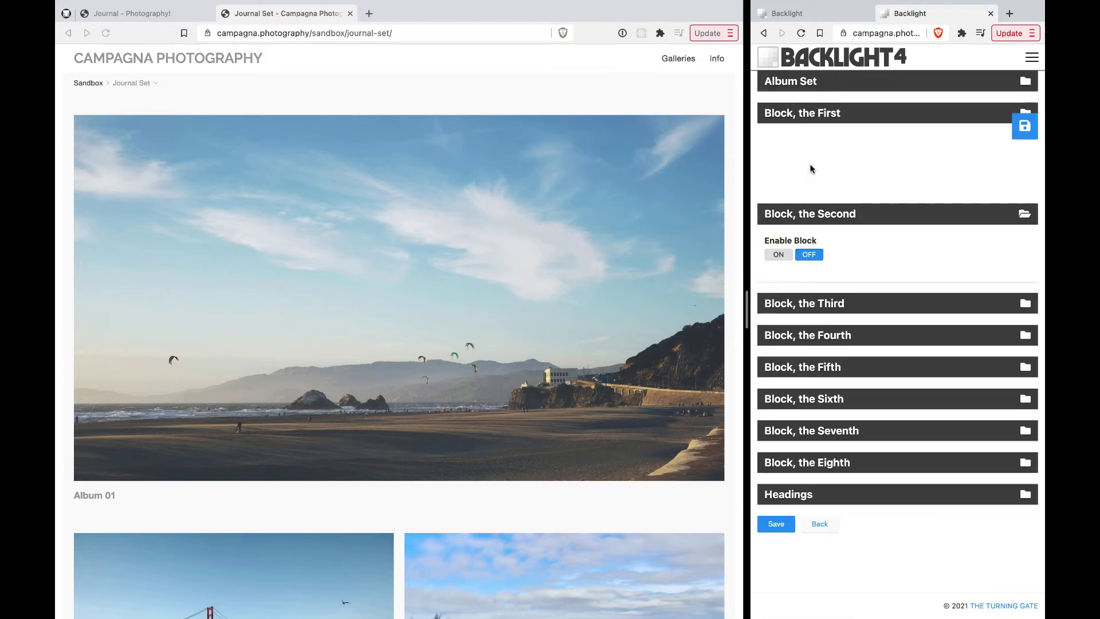
Turn off Repeats and Enable Block for Block, the Eighth, save the template, and refresh the Journal Set page
left_click(833, 460)
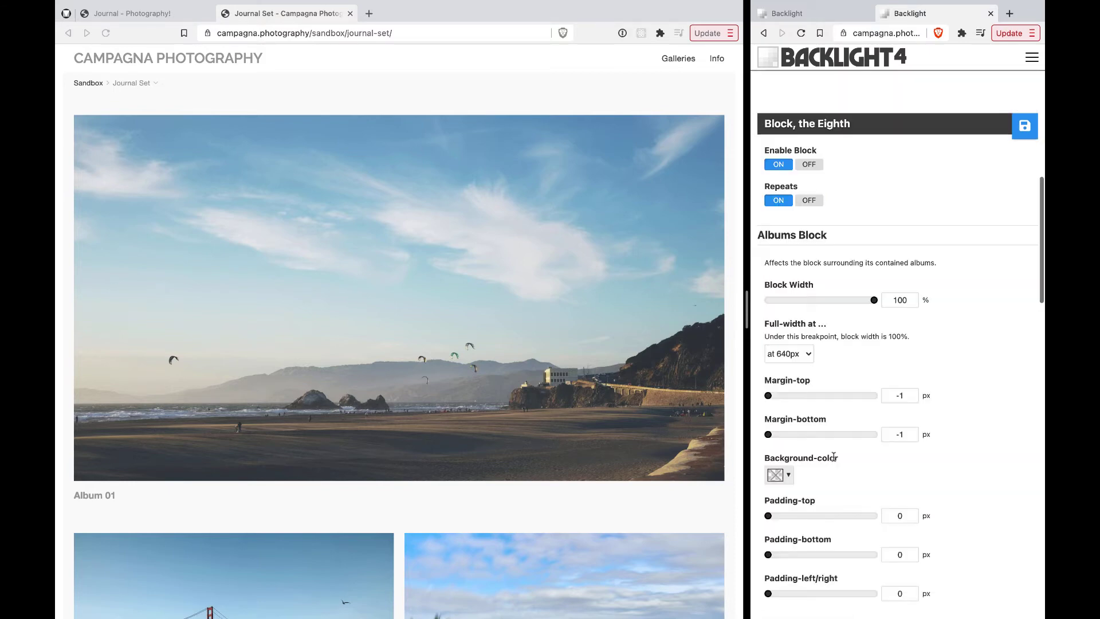
left_click(809, 200)
left_click(809, 165)
left_click(1031, 136)
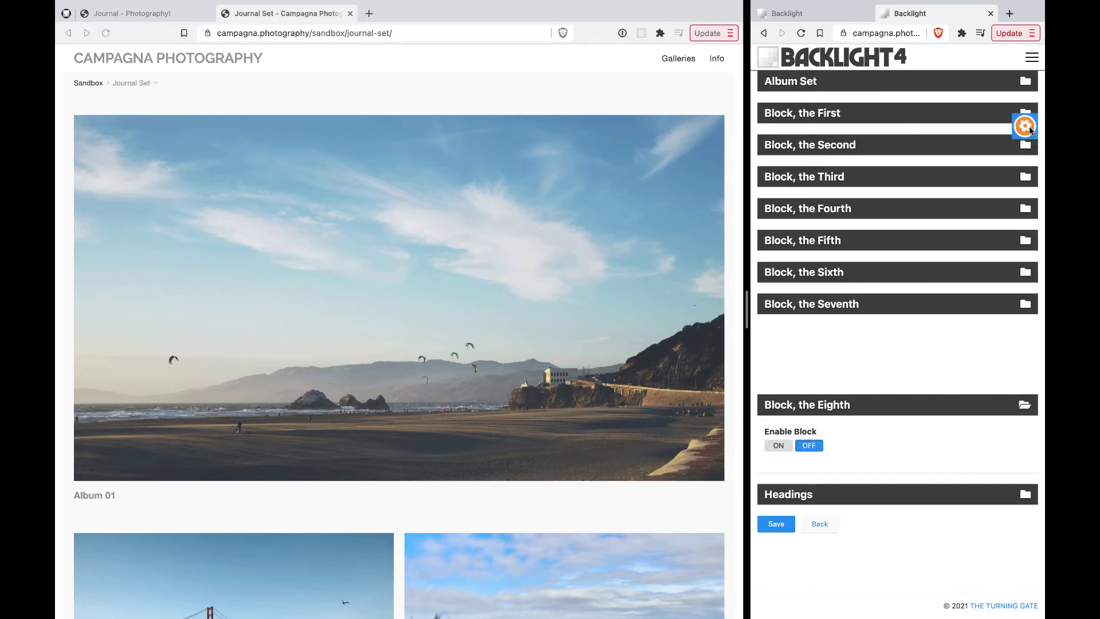
key("super+r")
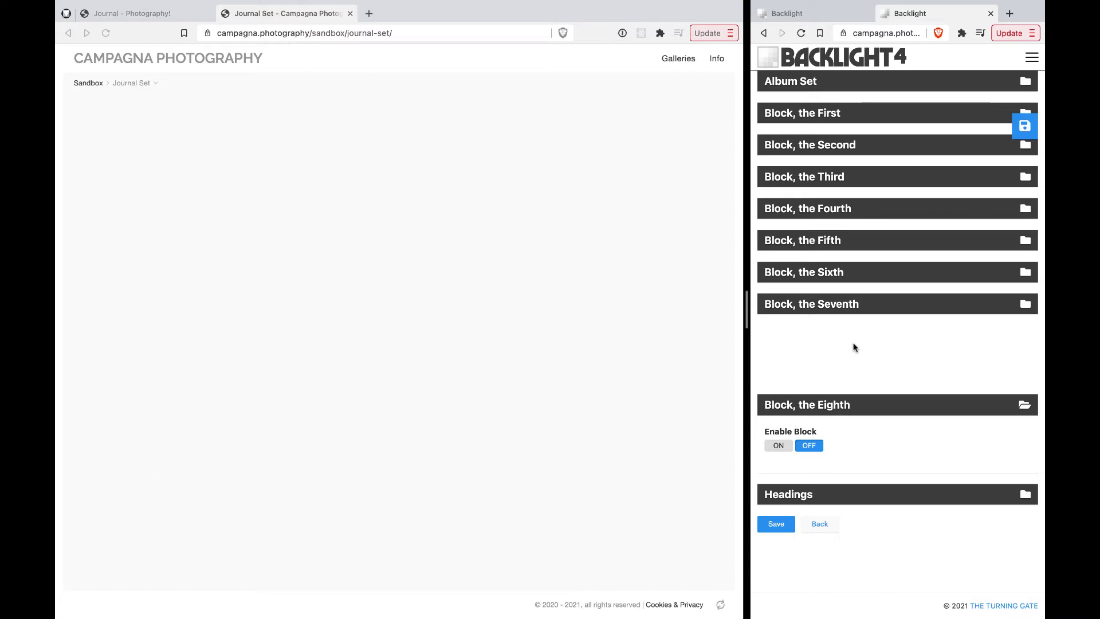
Look through the Journal Starter album settings, examining the options of Breadcrumbs, Hero Image and Album Set
scroll(855, 347, "up", 5)
scroll(854, 347, "down", 5)
scroll(871, 145, "up", 5)
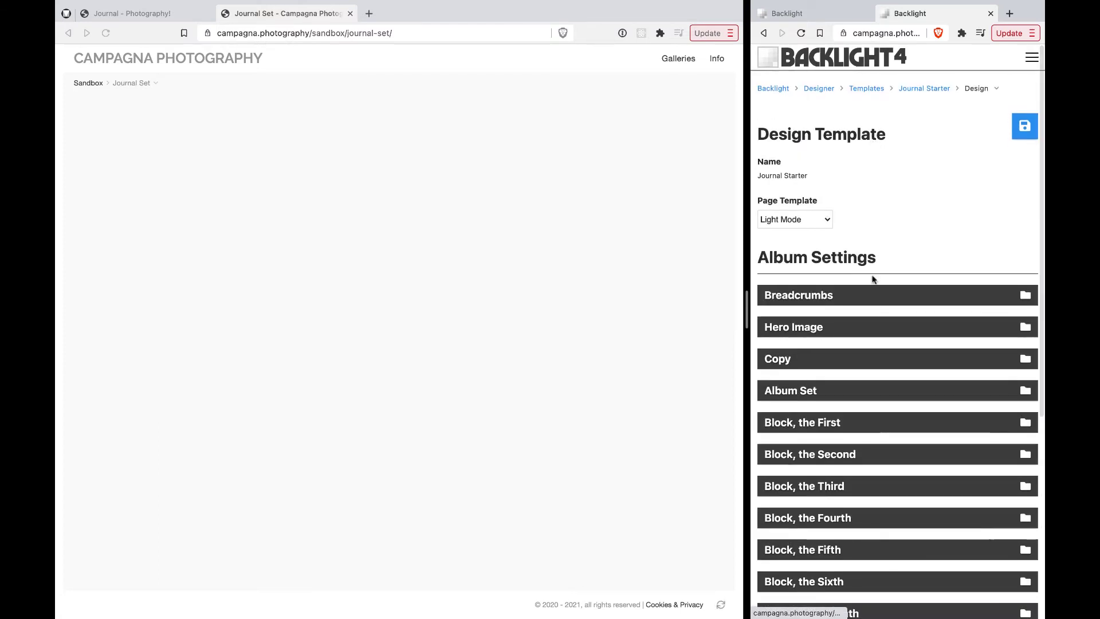
left_click(871, 300)
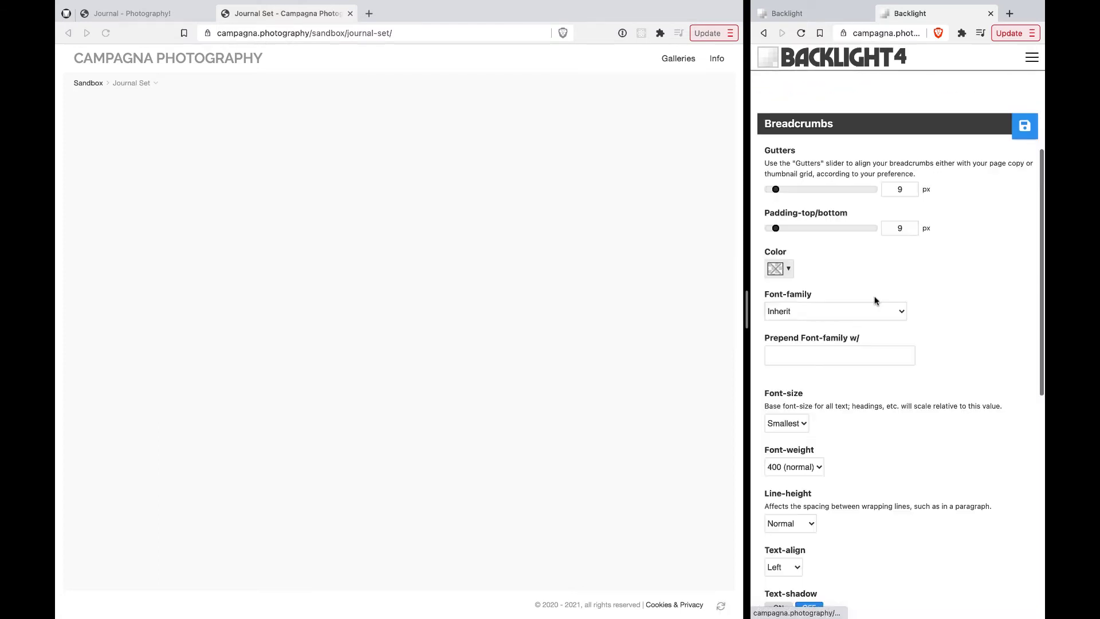
left_click(875, 127)
left_click(866, 324)
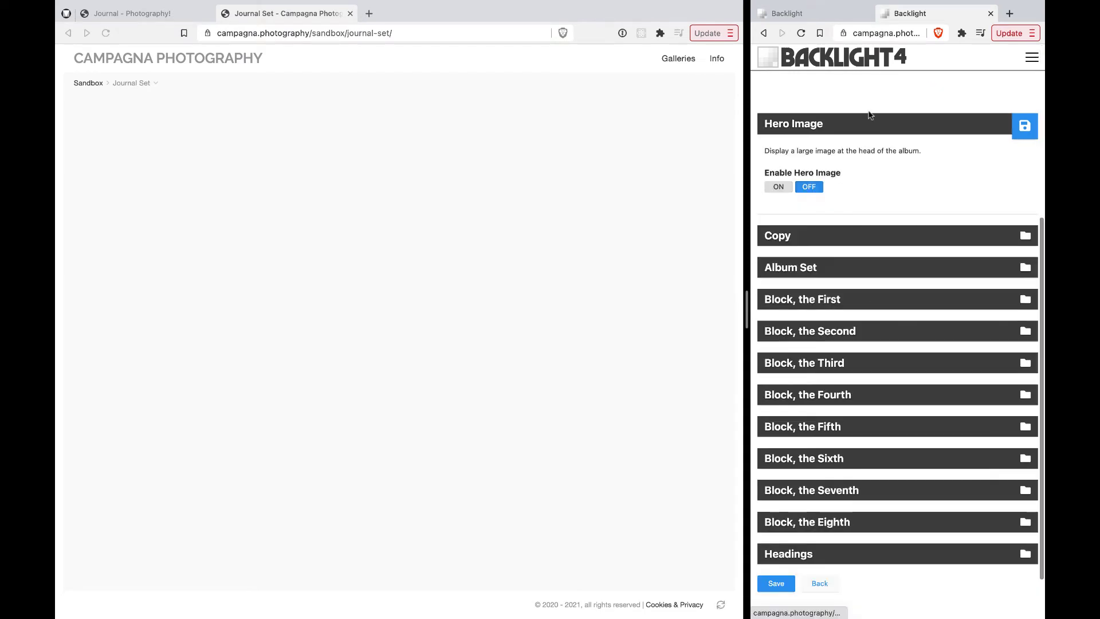
left_click(869, 131)
scroll(860, 304, "down", 4)
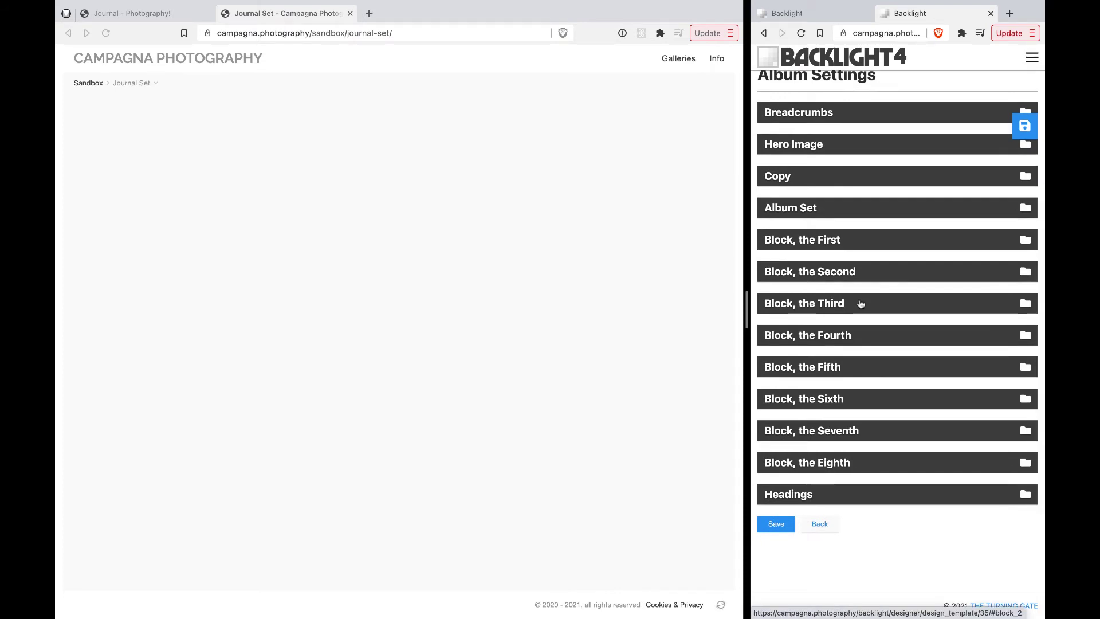
scroll(861, 304, "up", 3)
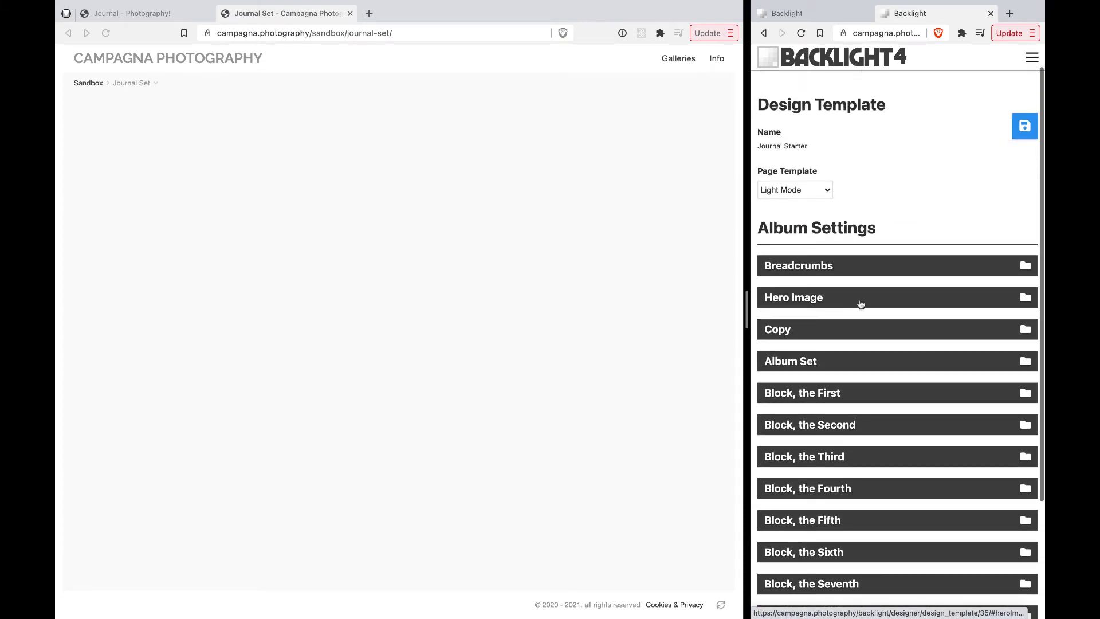
left_click(829, 363)
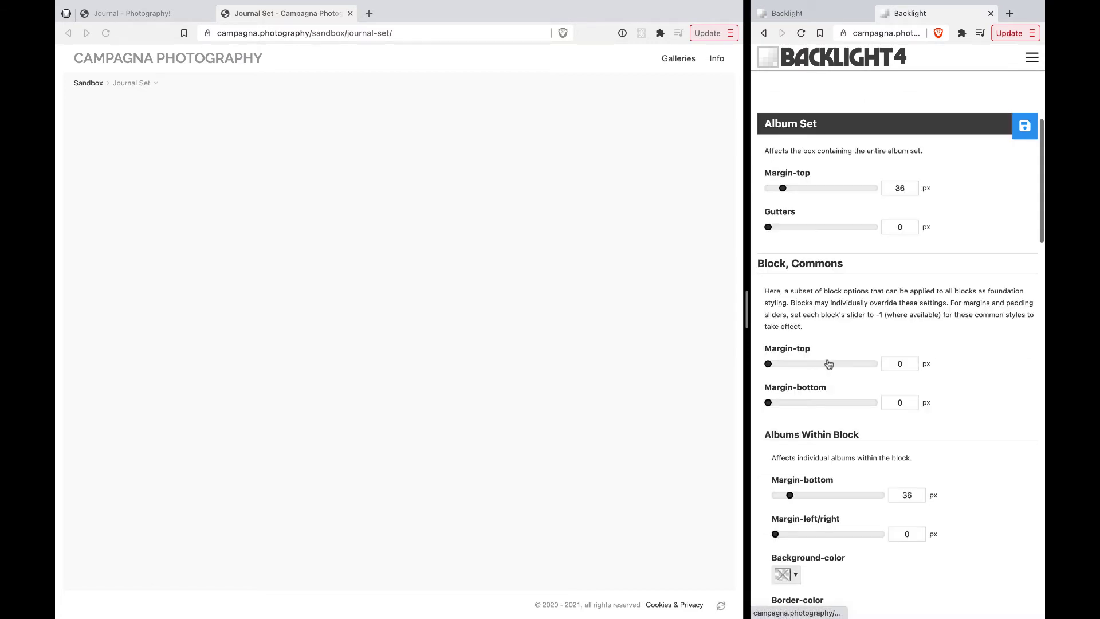
left_click(851, 126)
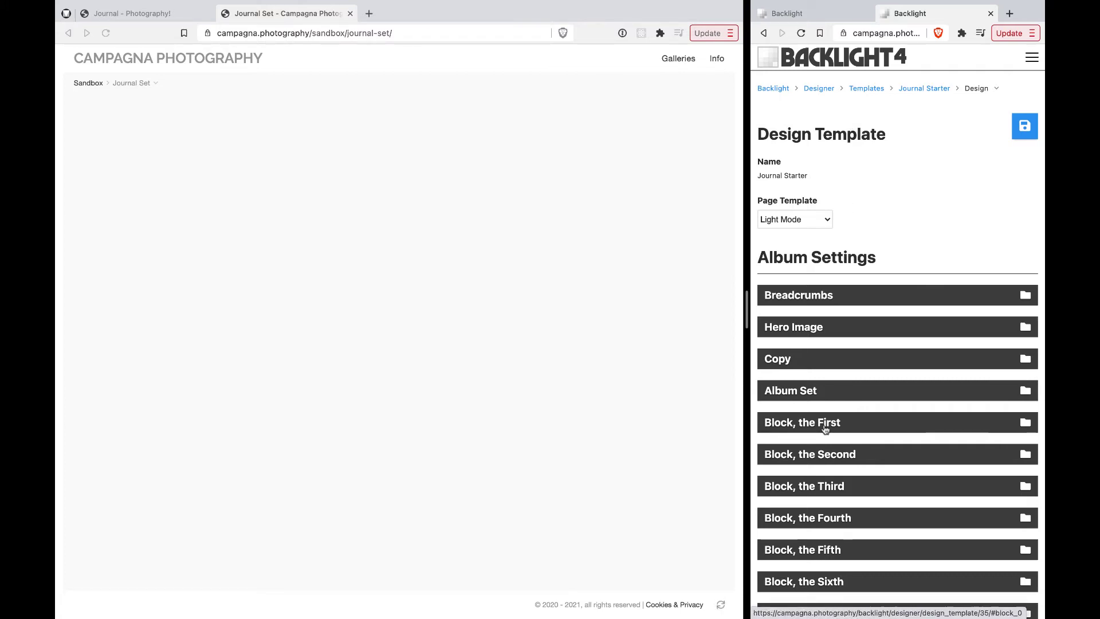
scroll(825, 430, "down", 5)
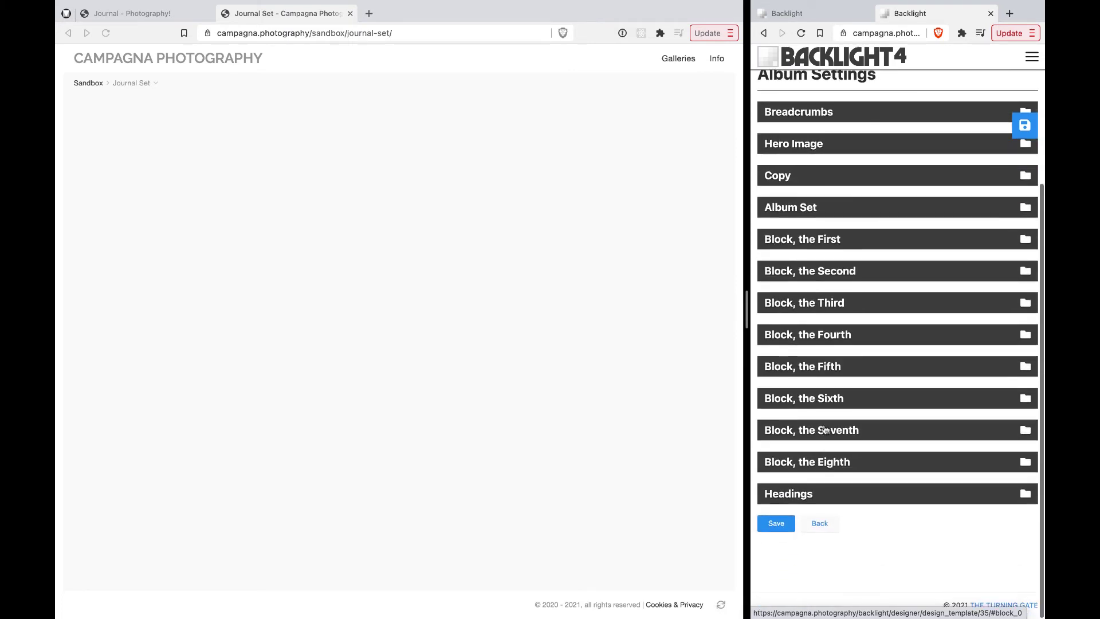
Enable Block, the Eighth with Repeats on, save the design template, and refresh the Journal Set page
left_click(826, 462)
left_click(782, 445)
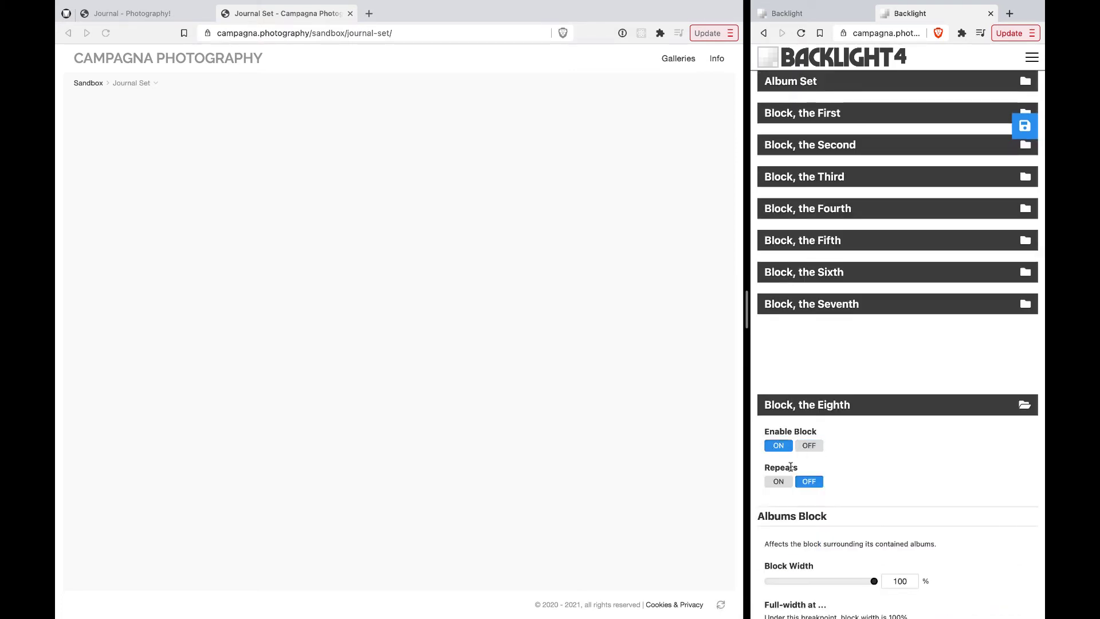
left_click(779, 481)
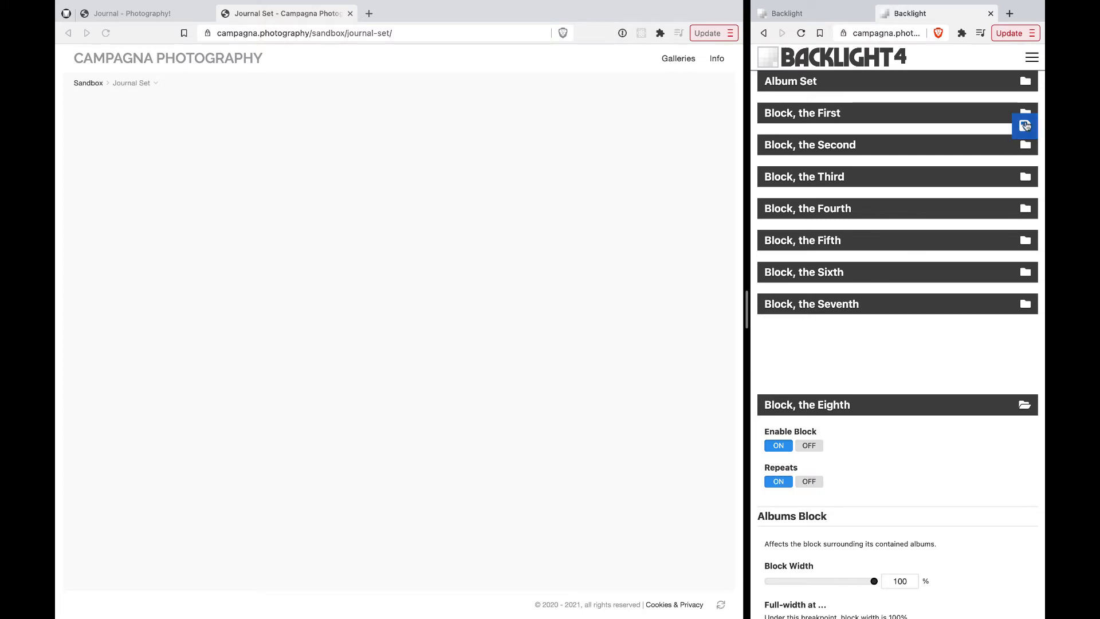
left_click(1025, 126)
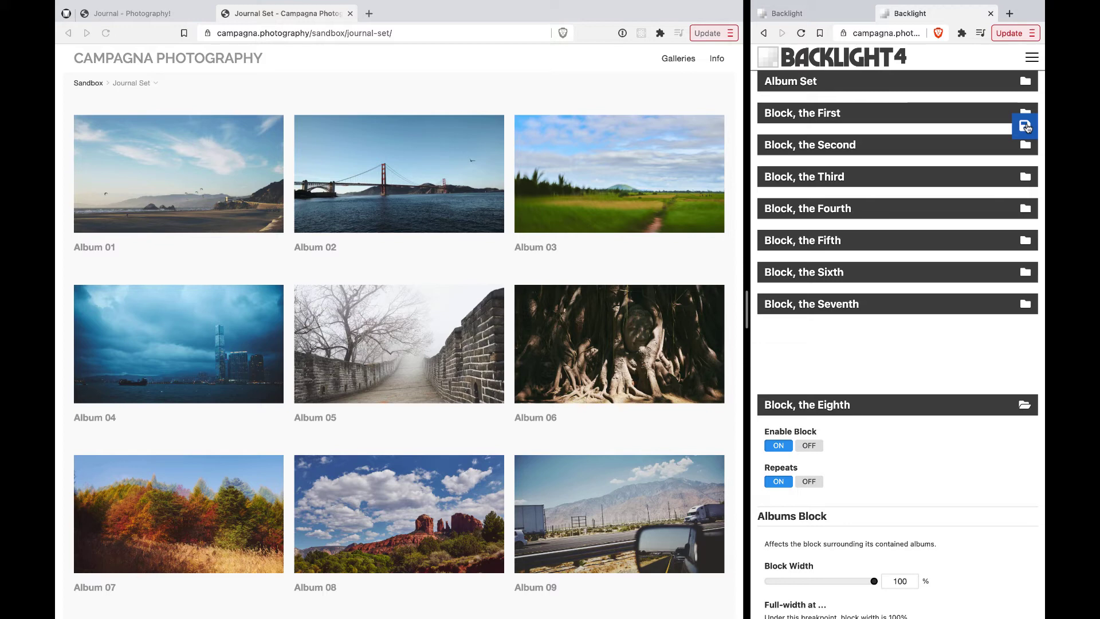
Turn off Repeats for Block, the Eighth, save the design, and refresh the Journal Set page to check the layout
left_click(809, 482)
left_click(1025, 126)
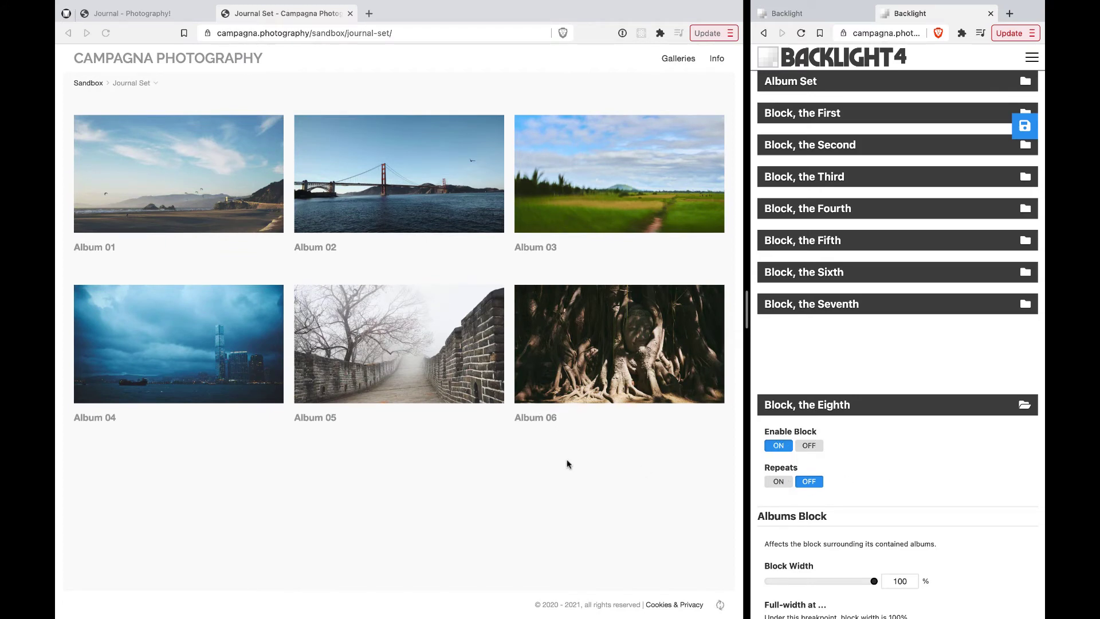
left_click(592, 527)
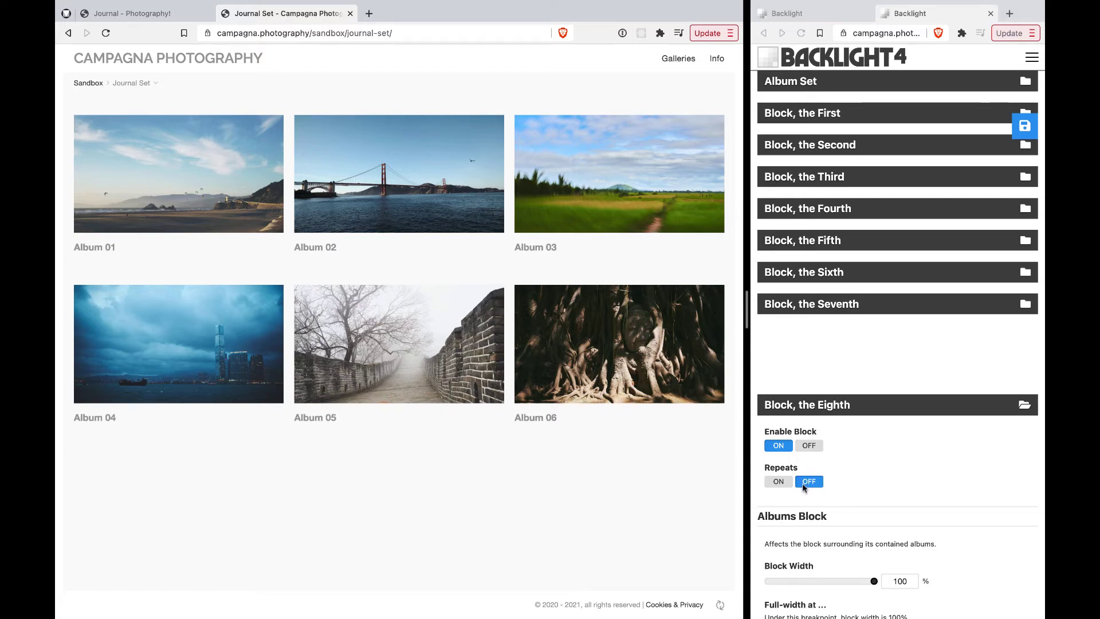
Turn Repeats back on for Block, the Eighth, save the template, and check the refreshed album rows on the Journal Set page
left_click(780, 482)
left_click(781, 483)
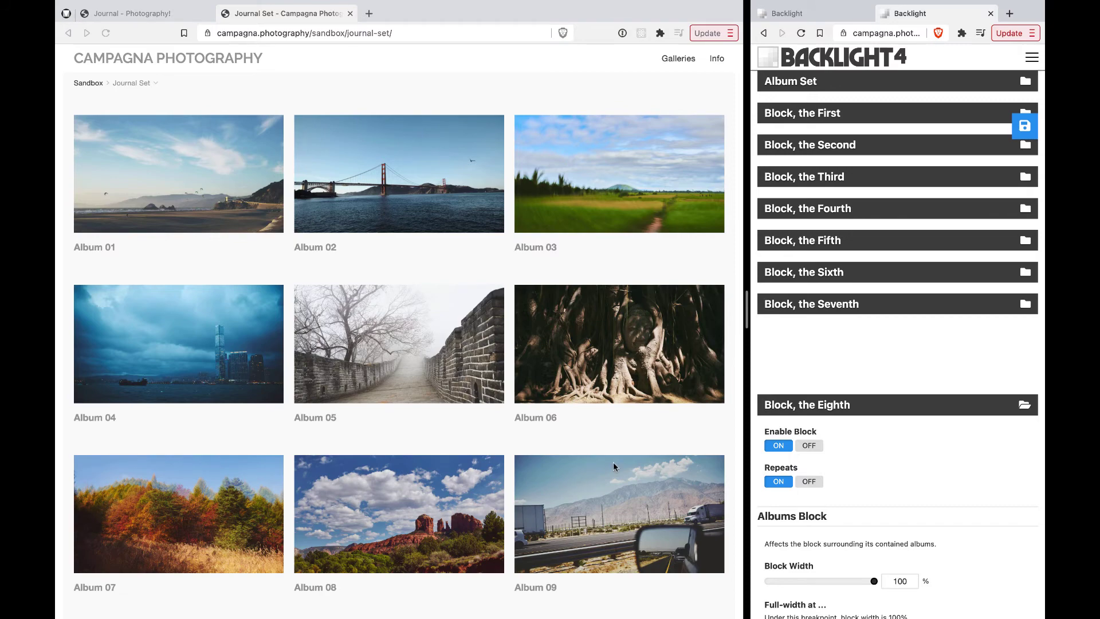
scroll(613, 466, "down", 7)
scroll(613, 466, "up", 7)
Examine the Album Set margin and gutter settings and the Block, Commons description, highlighting the Block, Commons heading
scroll(831, 344, "up", 5)
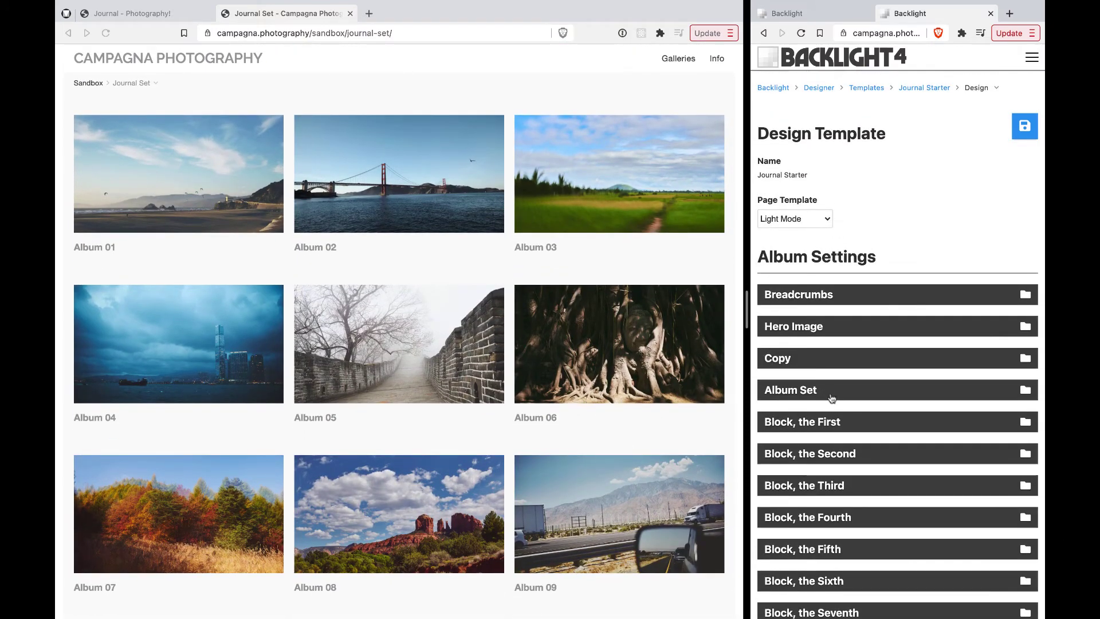
left_click(832, 396)
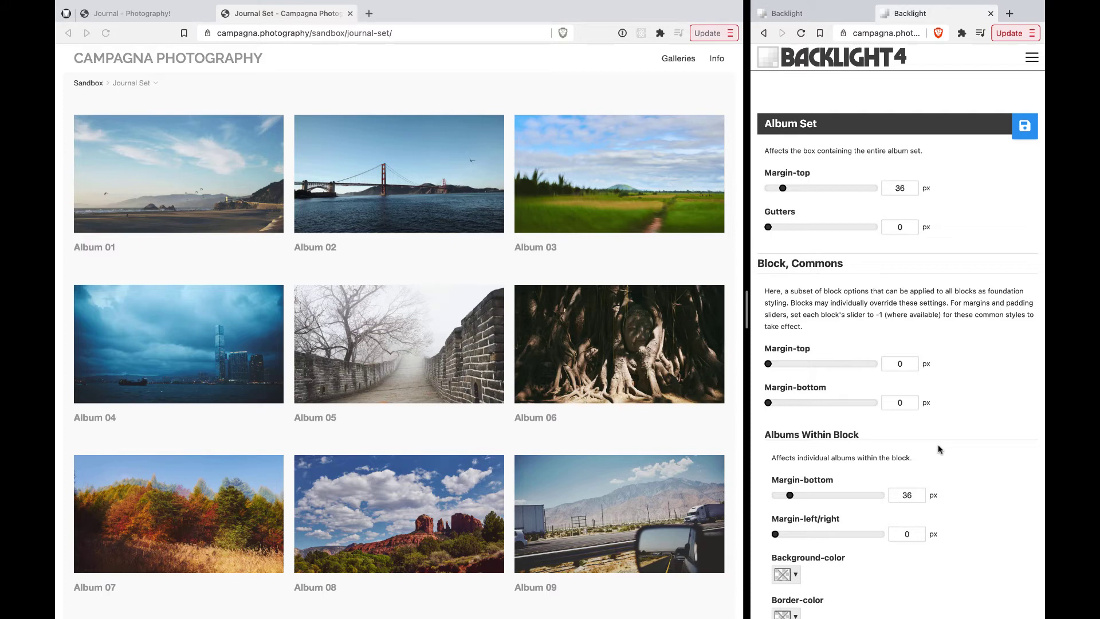
scroll(939, 449, "down", 2)
scroll(939, 449, "up", 4)
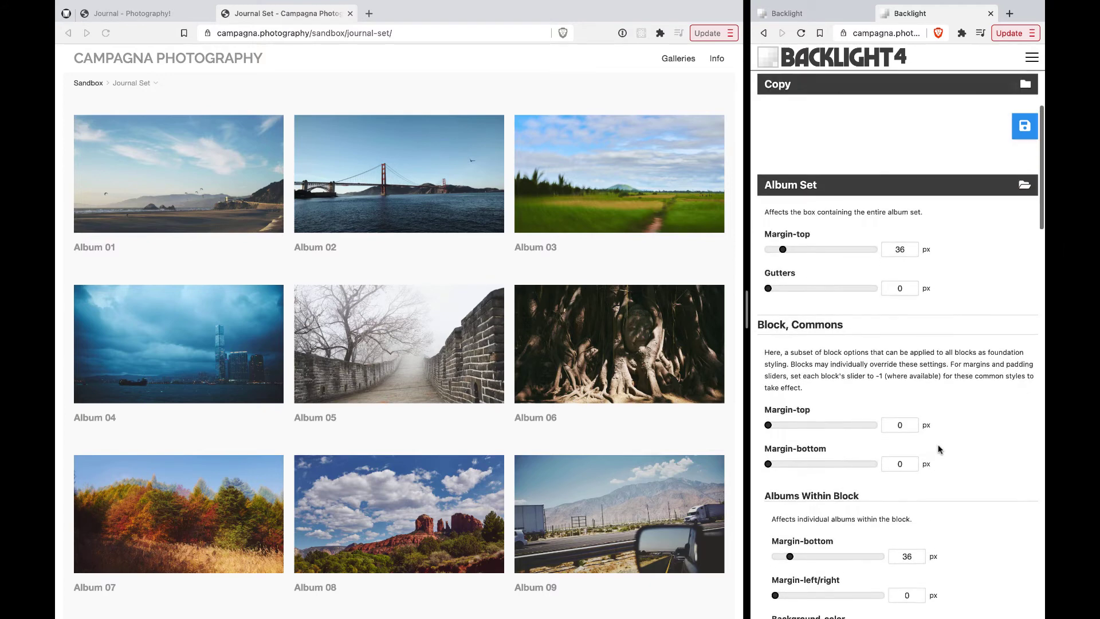
scroll(939, 449, "down", 3)
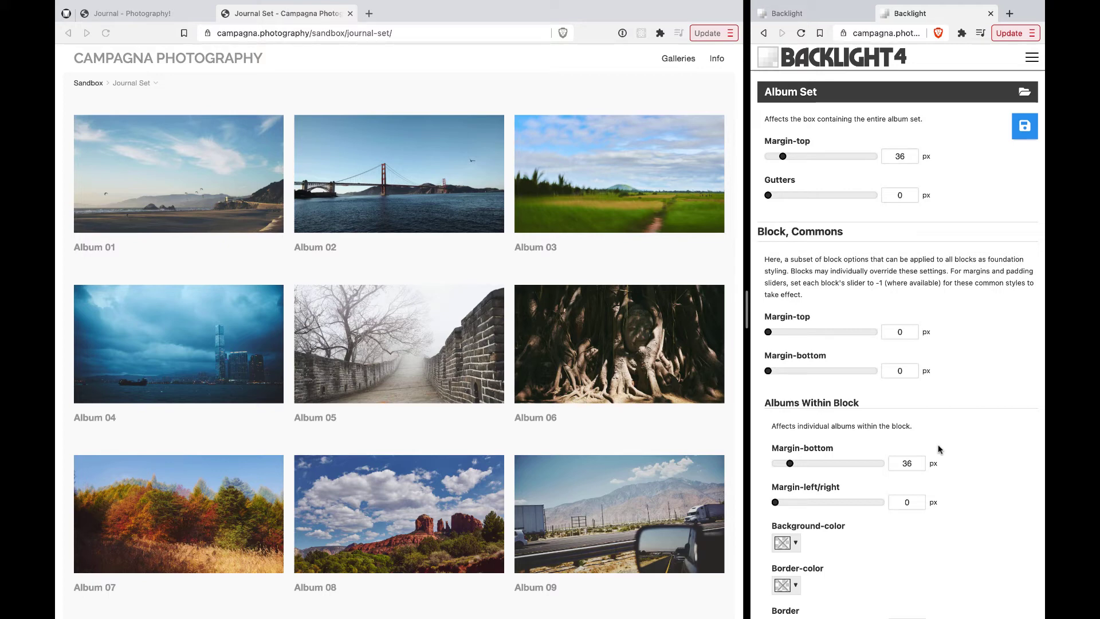
scroll(914, 284, "up", 2)
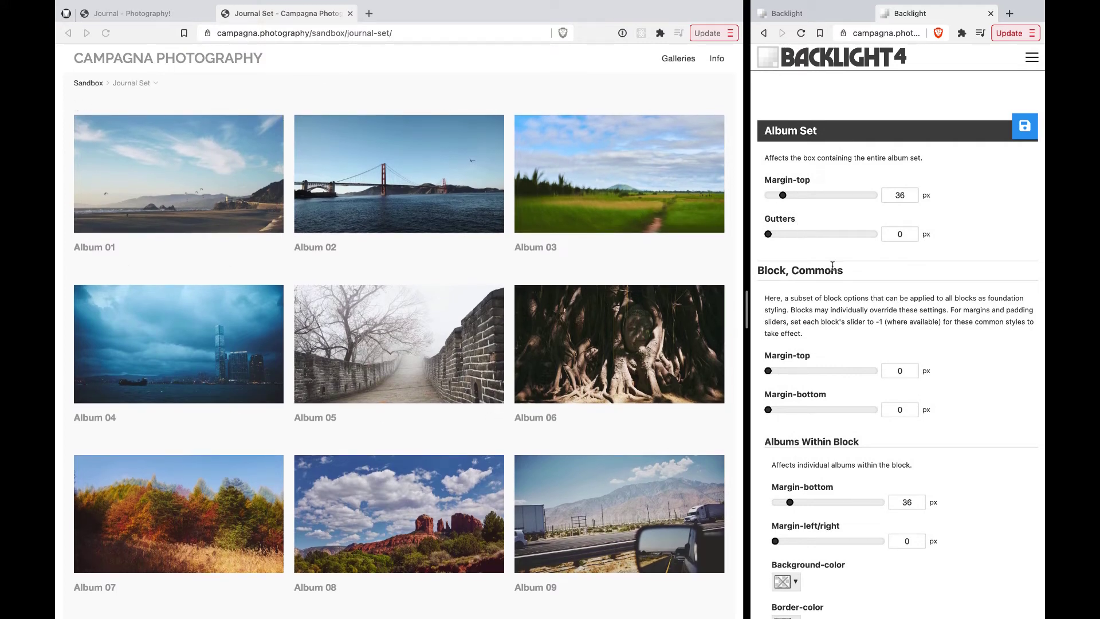
double_click(773, 272)
left_click_drag(773, 272, 808, 273)
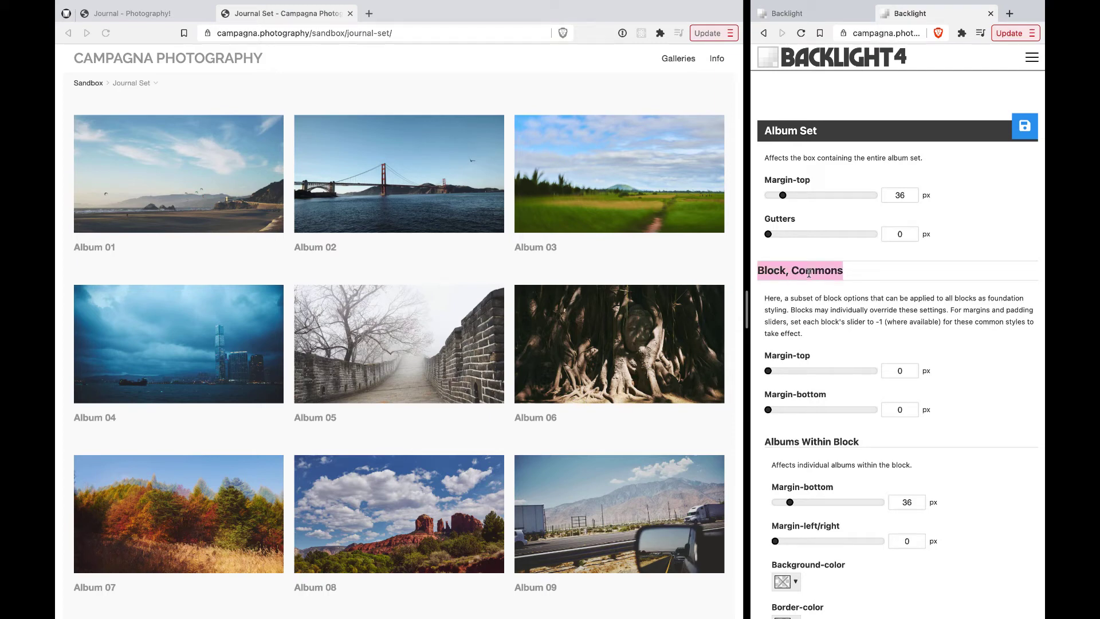
Read through the Block, Commons options for Albums Within Block, Album Info, Titles and Descriptions
scroll(908, 351, "down", 5)
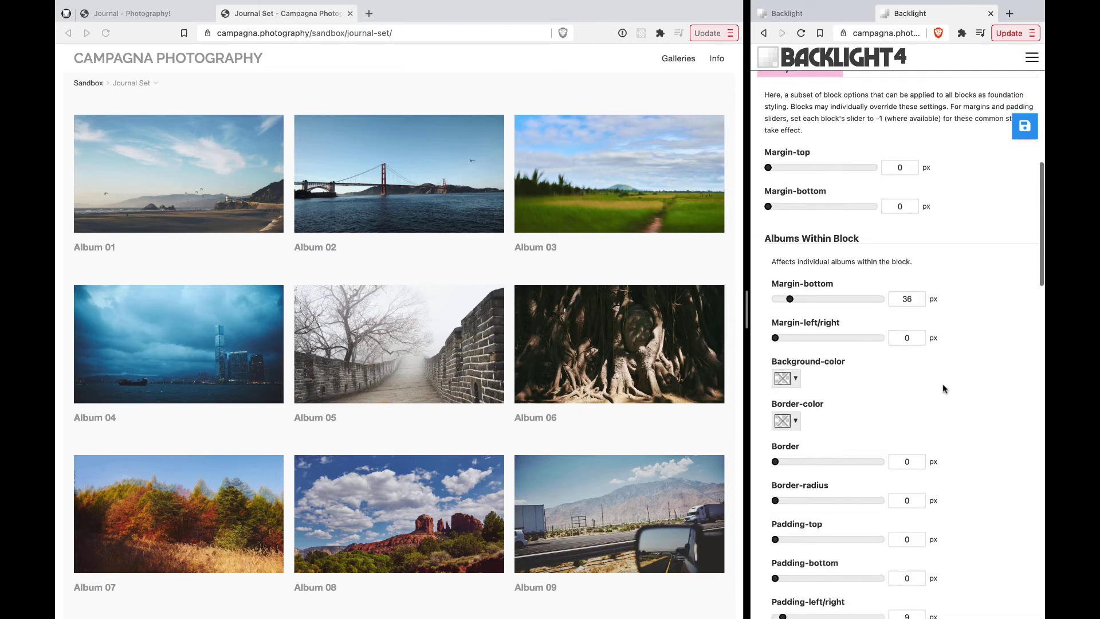
scroll(943, 386, "down", 12)
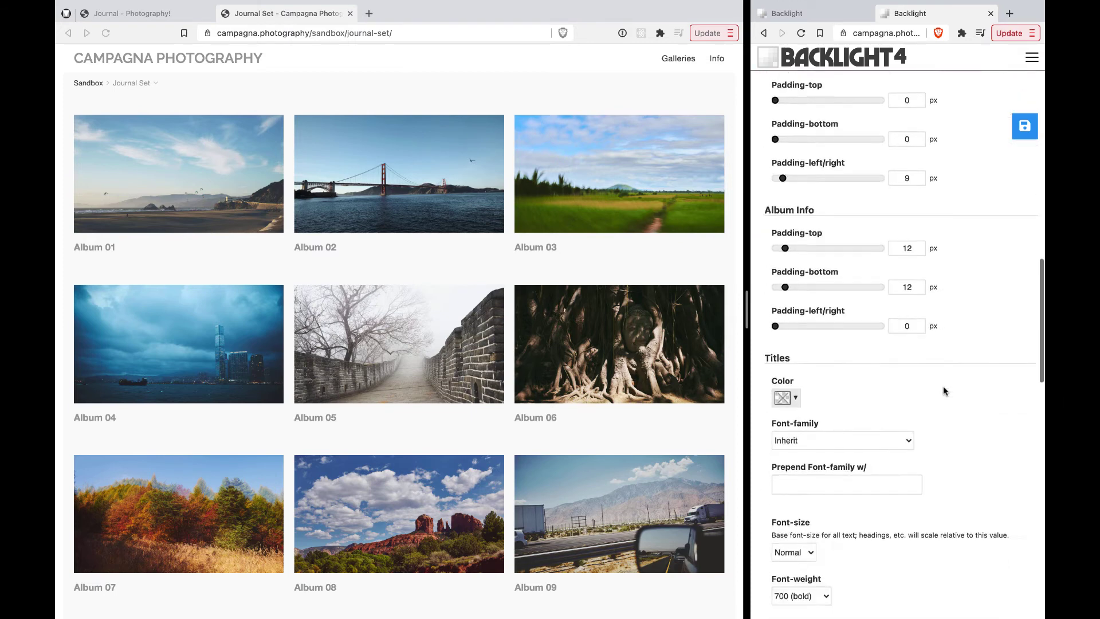
scroll(943, 391, "down", 2)
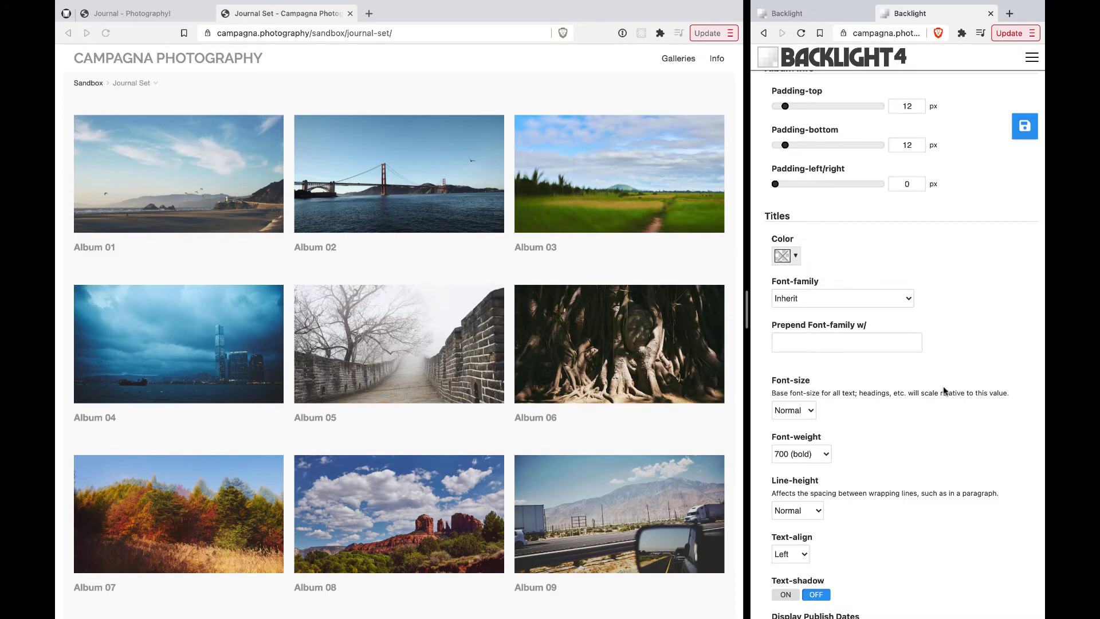
scroll(943, 387, "down", 8)
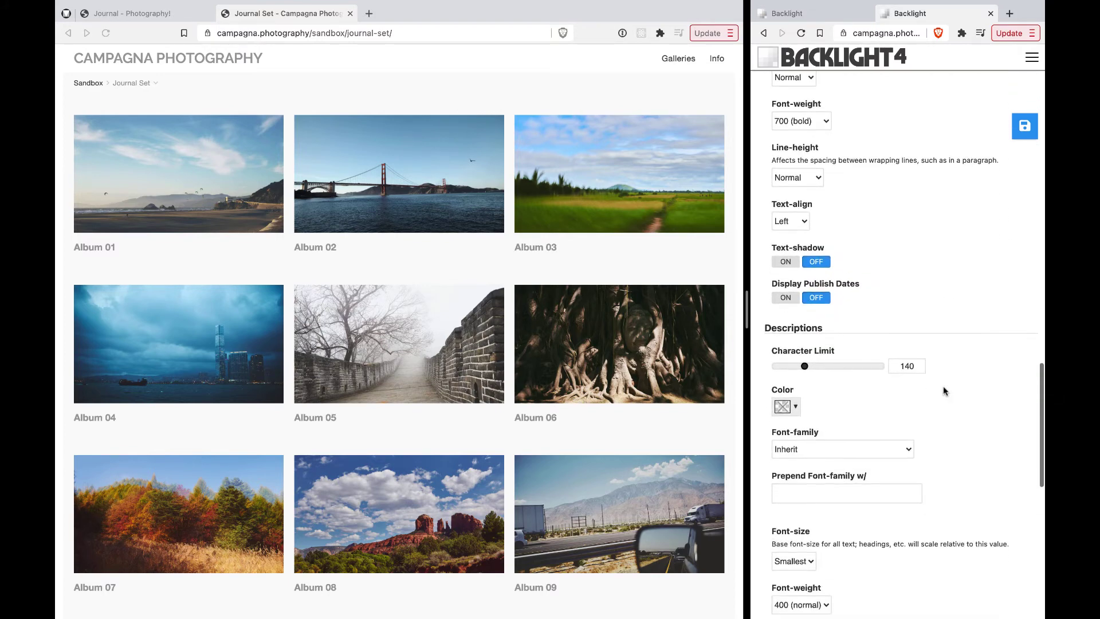
scroll(943, 390, "down", 6)
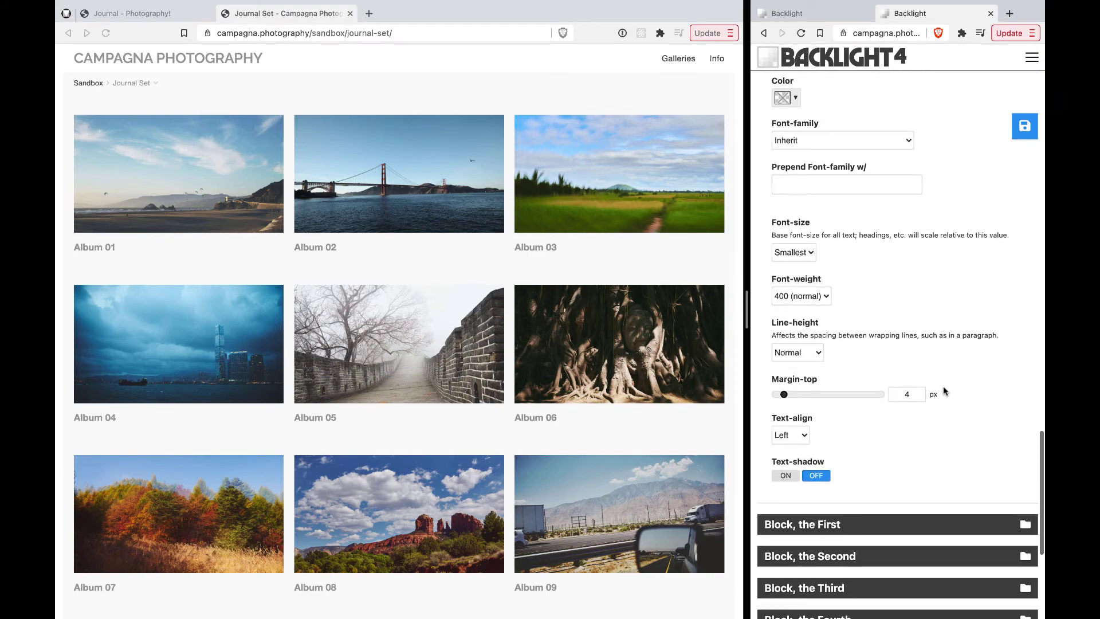
scroll(943, 391, "down", 2)
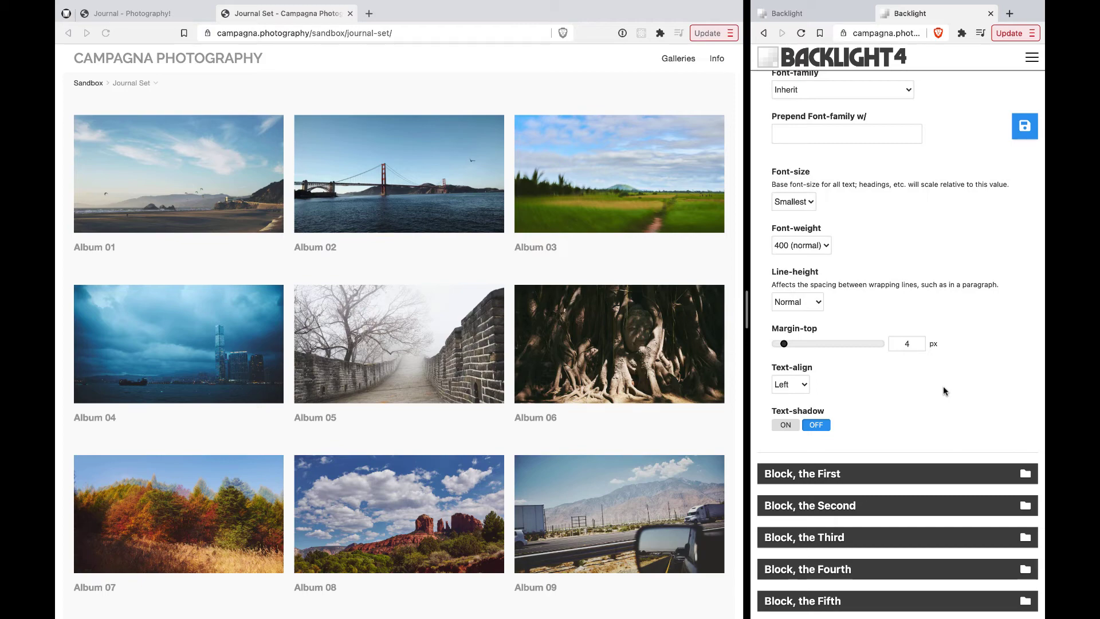
Return to the Album Settings list and open the Albums Block options of Block, the Eighth
scroll(943, 391, "down", 4)
scroll(943, 391, "up", 7)
scroll(943, 390, "up", 8)
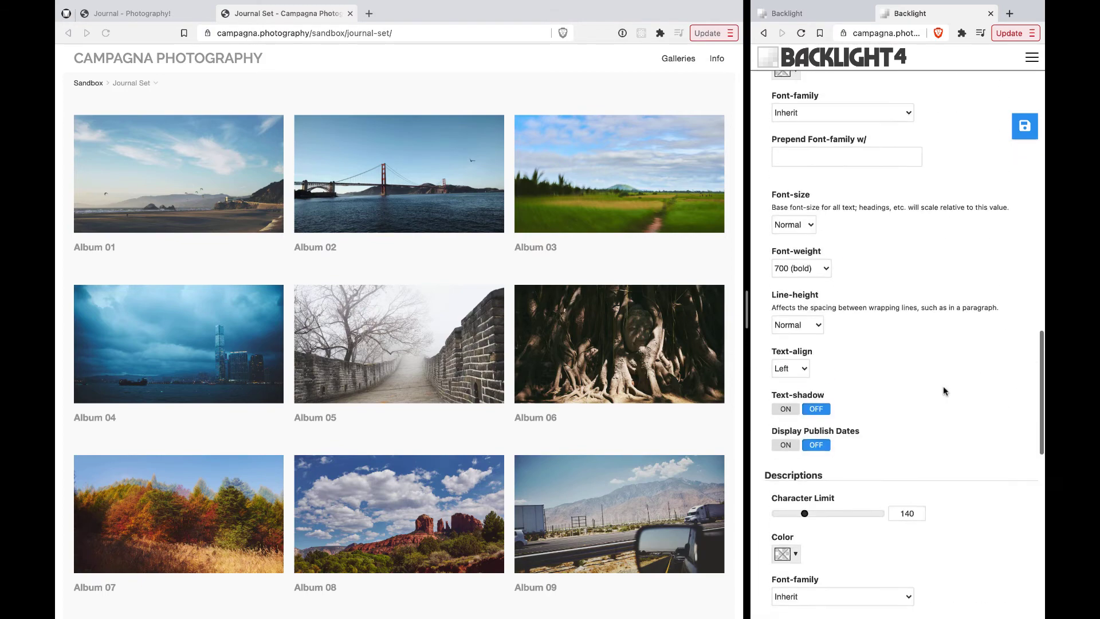
scroll(891, 269, "up", 5)
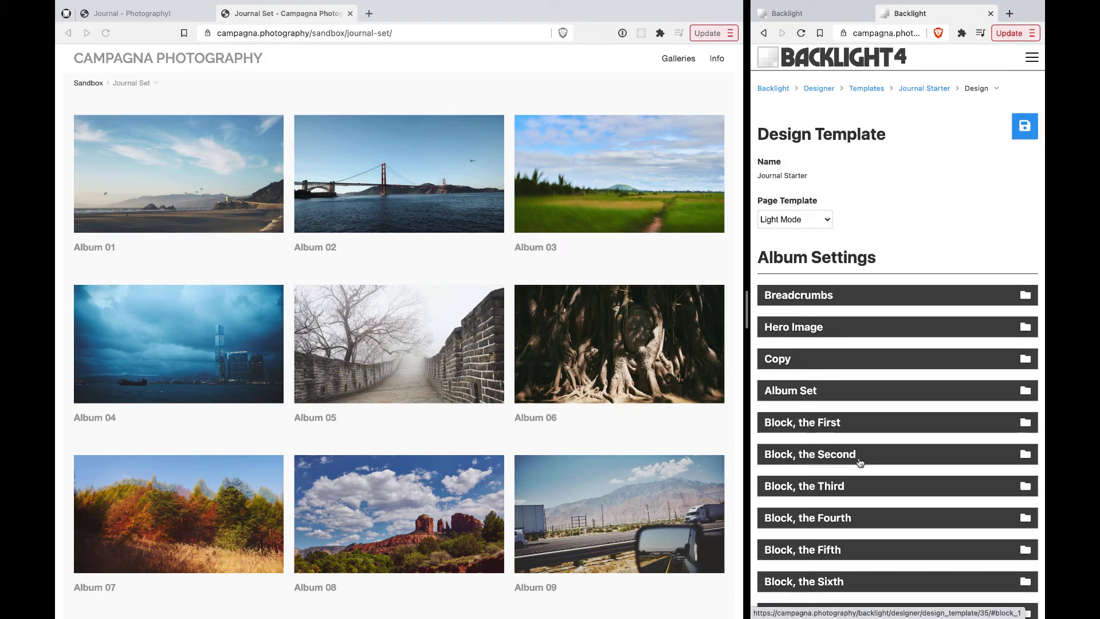
scroll(860, 462, "down", 5)
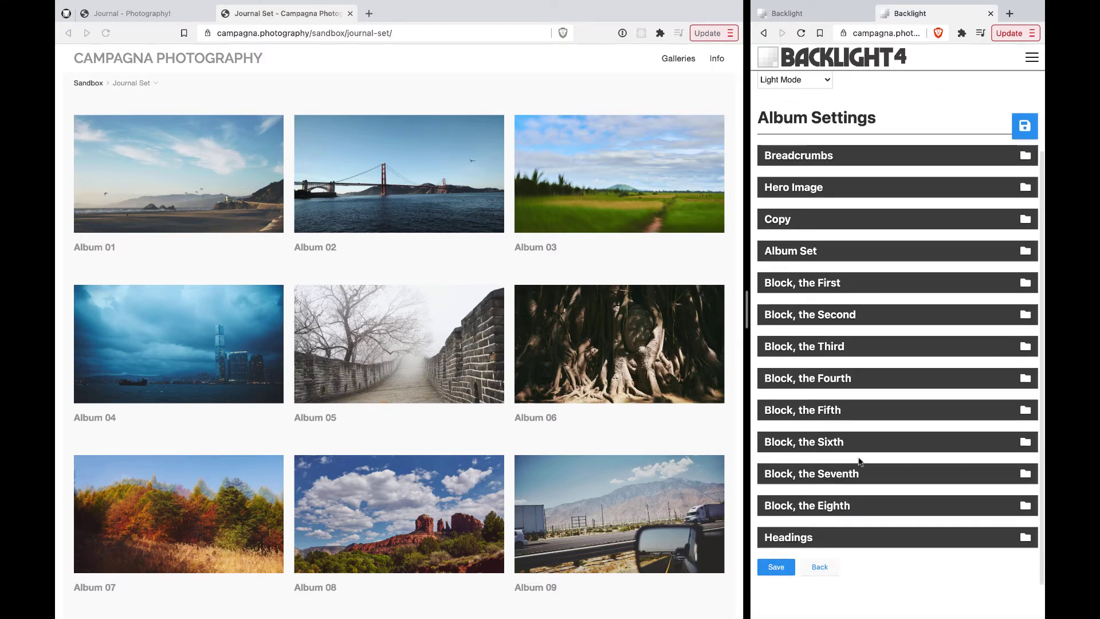
left_click(857, 504)
scroll(952, 285, "down", 4)
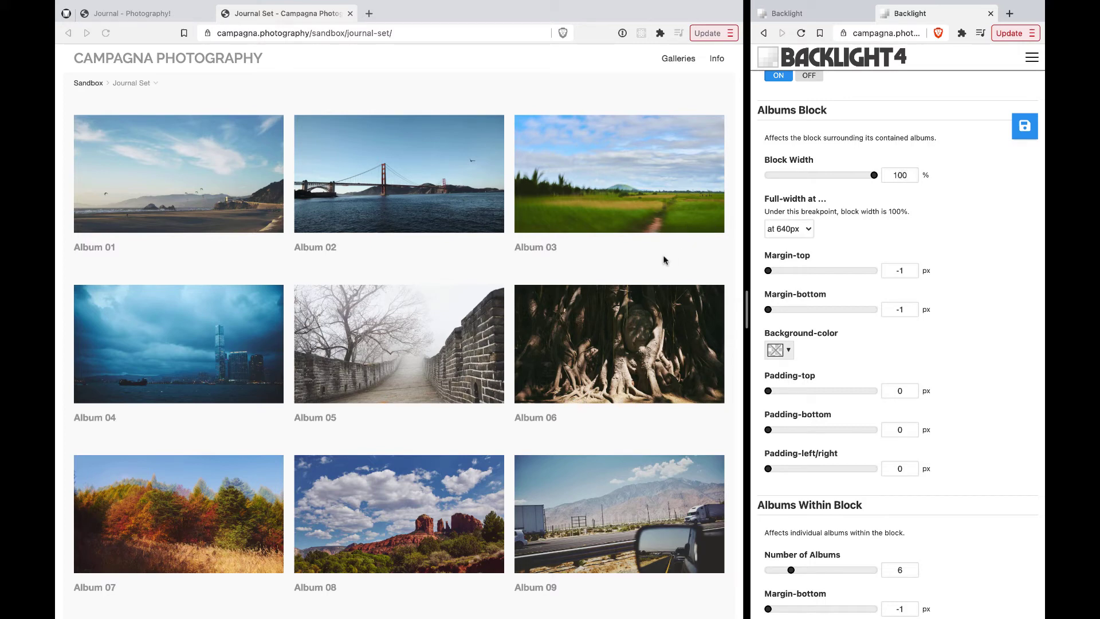
Set the Block Width of Block, the Eighth to 50% and save the design to compare the album layout
left_click(815, 176)
left_click_drag(817, 179, 808, 179)
left_click(1025, 127)
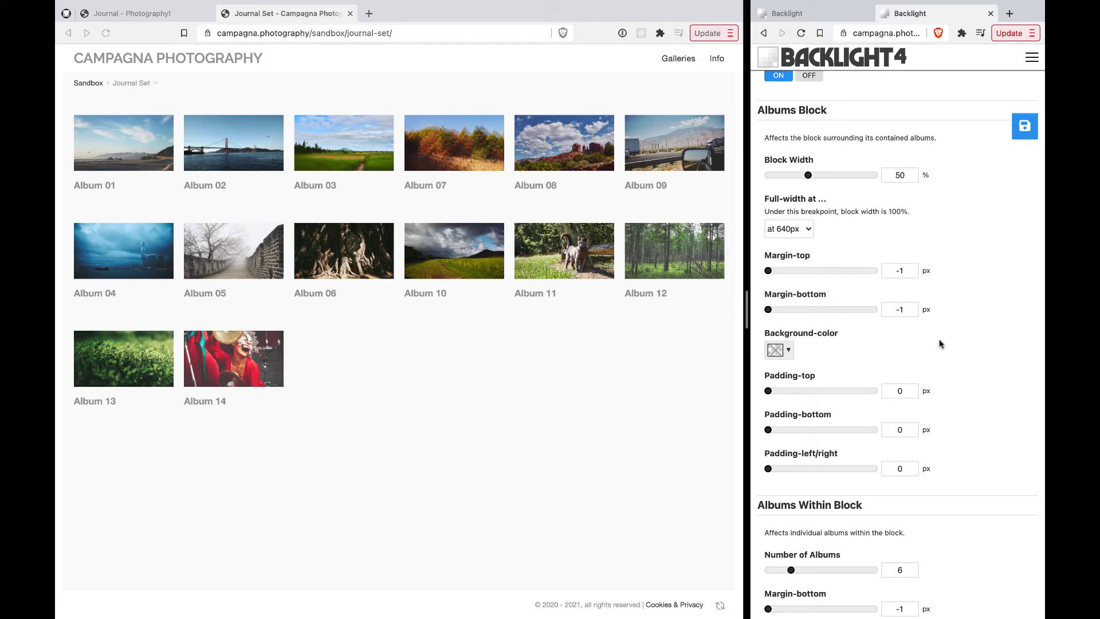
Try the Block Width at 75% and restore it to 100%, saving the design after each change
left_click_drag(831, 177, 841, 181)
left_click(1023, 136)
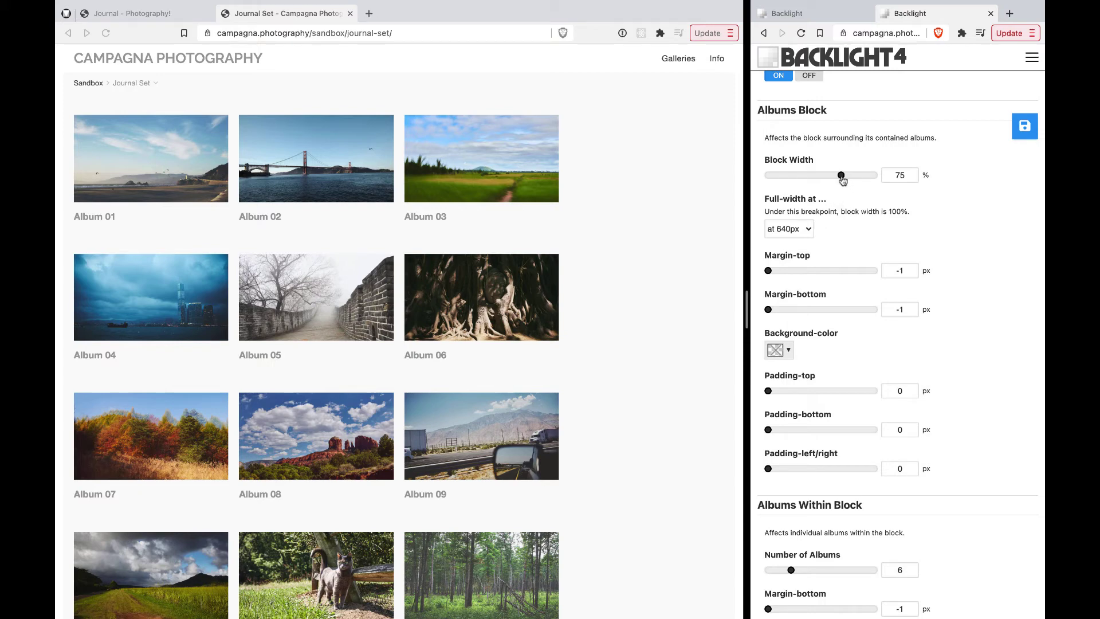
left_click_drag(841, 176, 989, 203)
left_click(1023, 133)
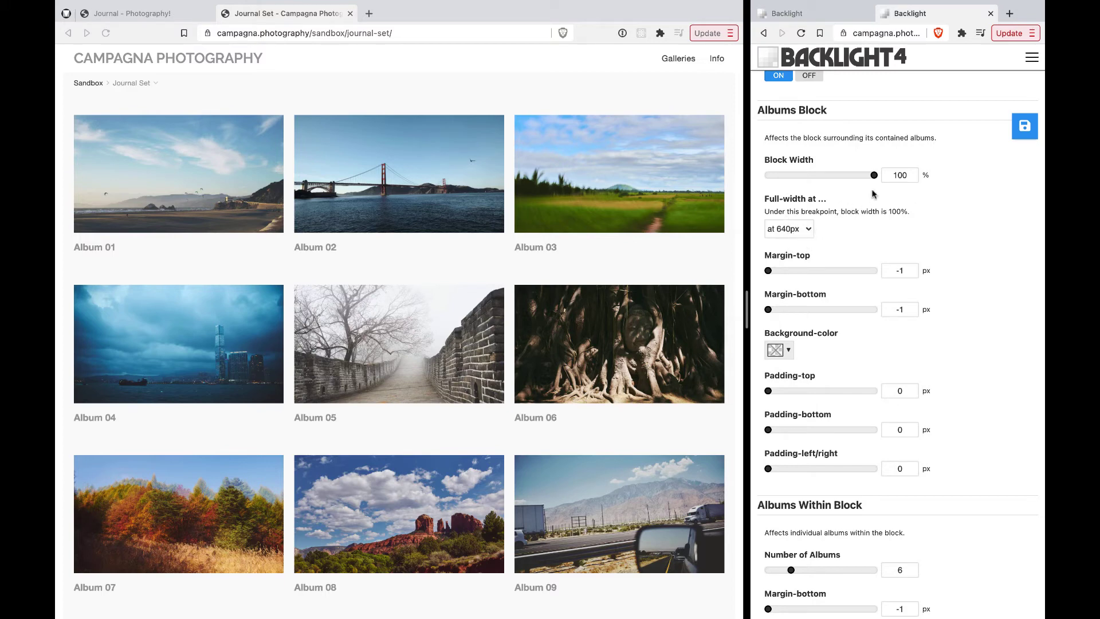
Set Block Width to 75% with full width at 992px, and narrow the Journal Set preview to test the breakpoint
left_click_drag(875, 181, 843, 178)
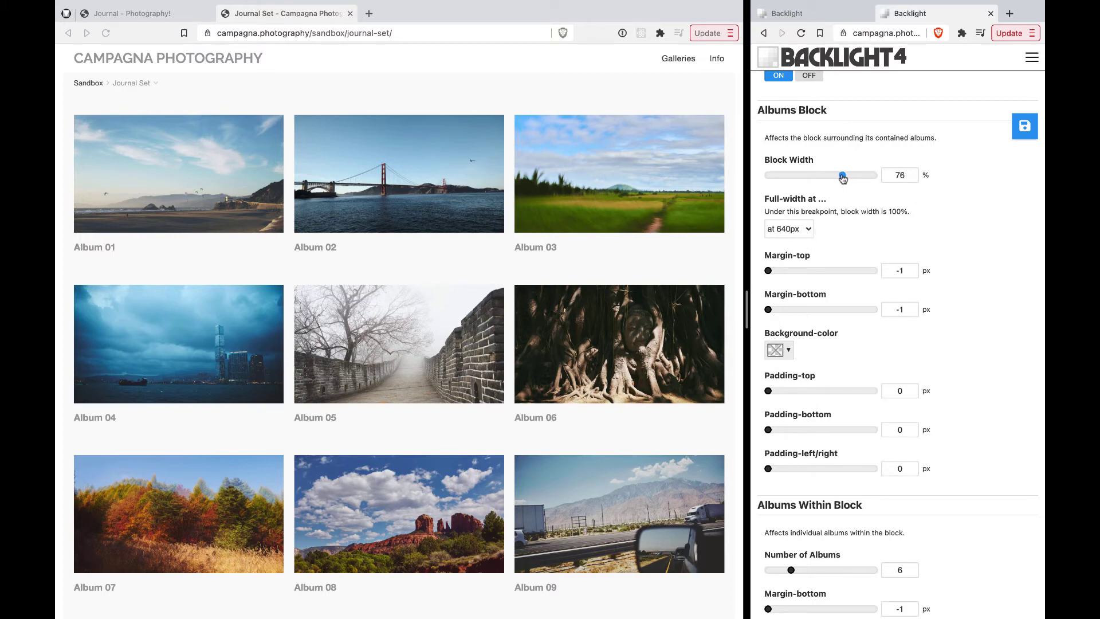
left_click(794, 232)
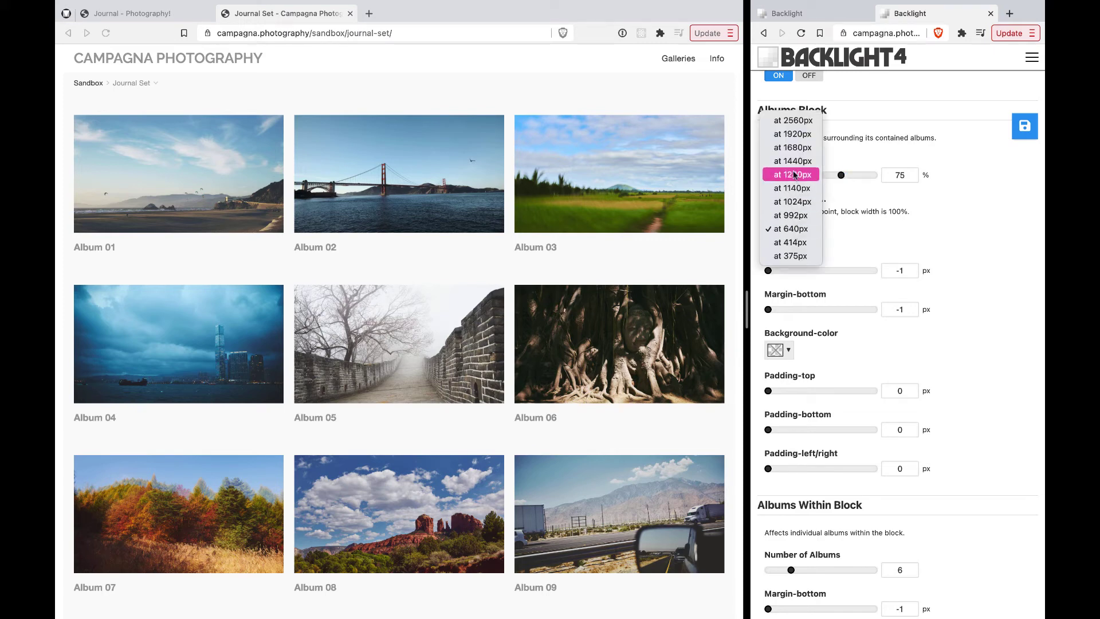
left_click(790, 215)
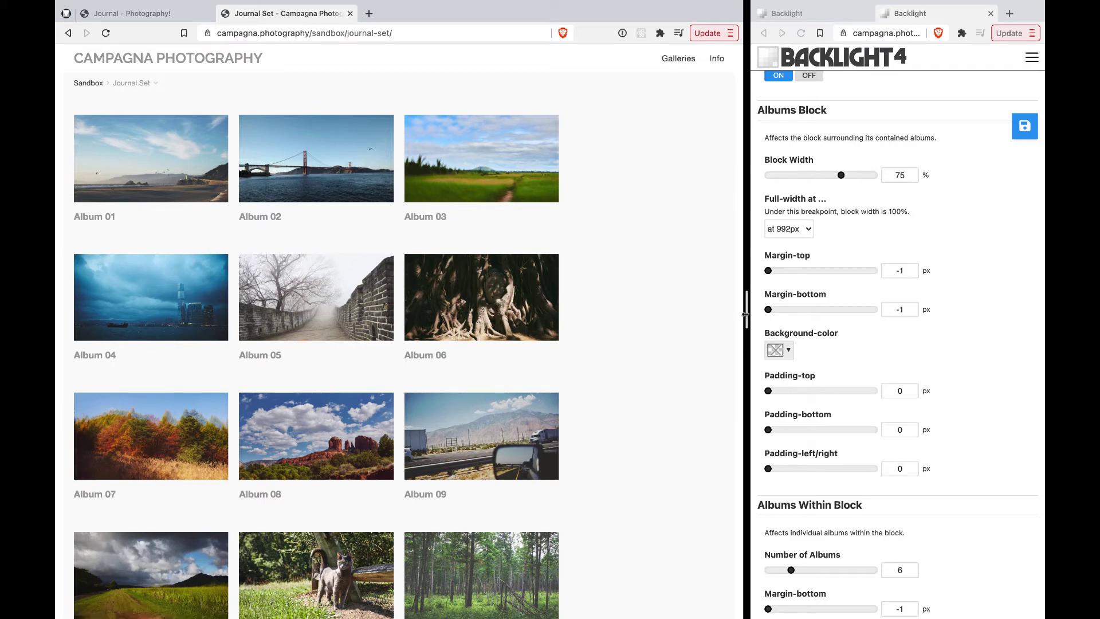
left_click_drag(743, 313, 625, 306)
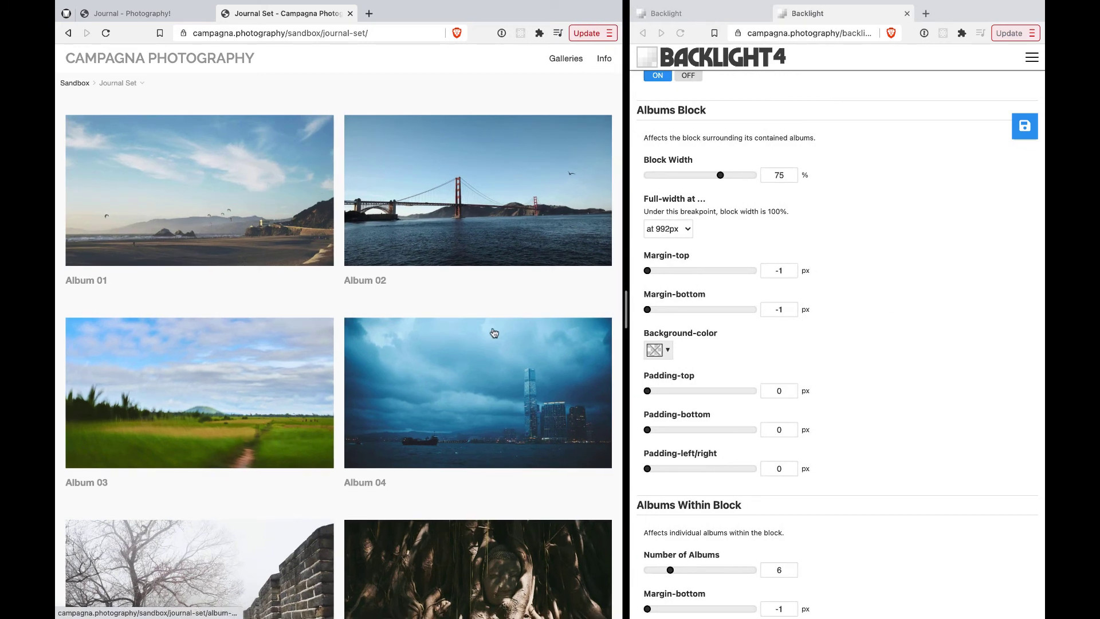
Reset the full-width breakpoint to 640px and Block Width to 100%, widen the preview again, and save the design
left_click(674, 233)
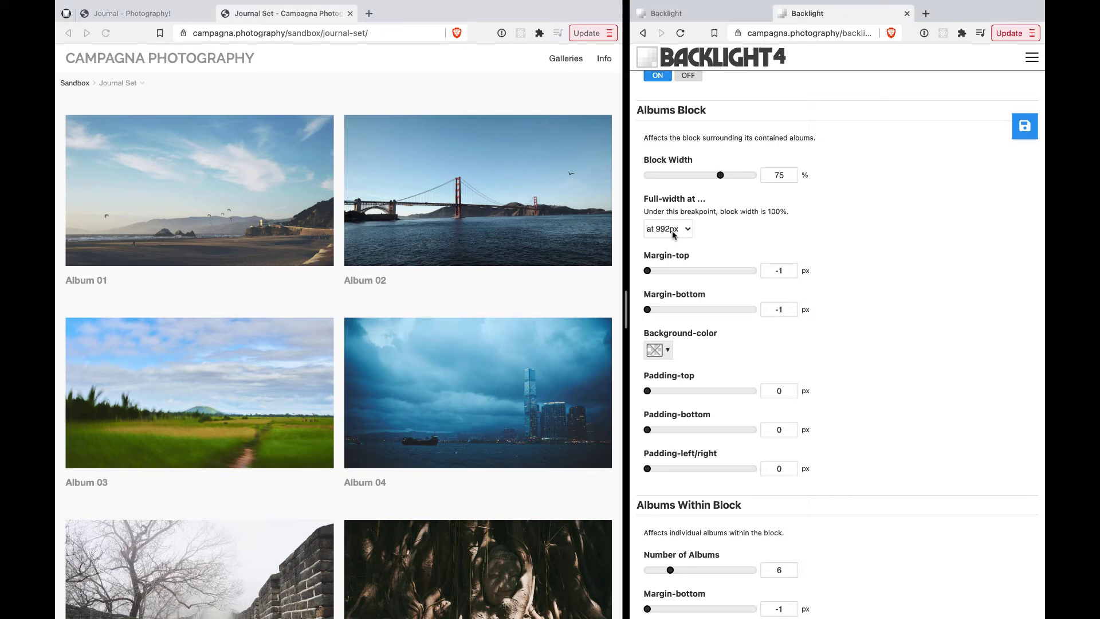
left_click(674, 228)
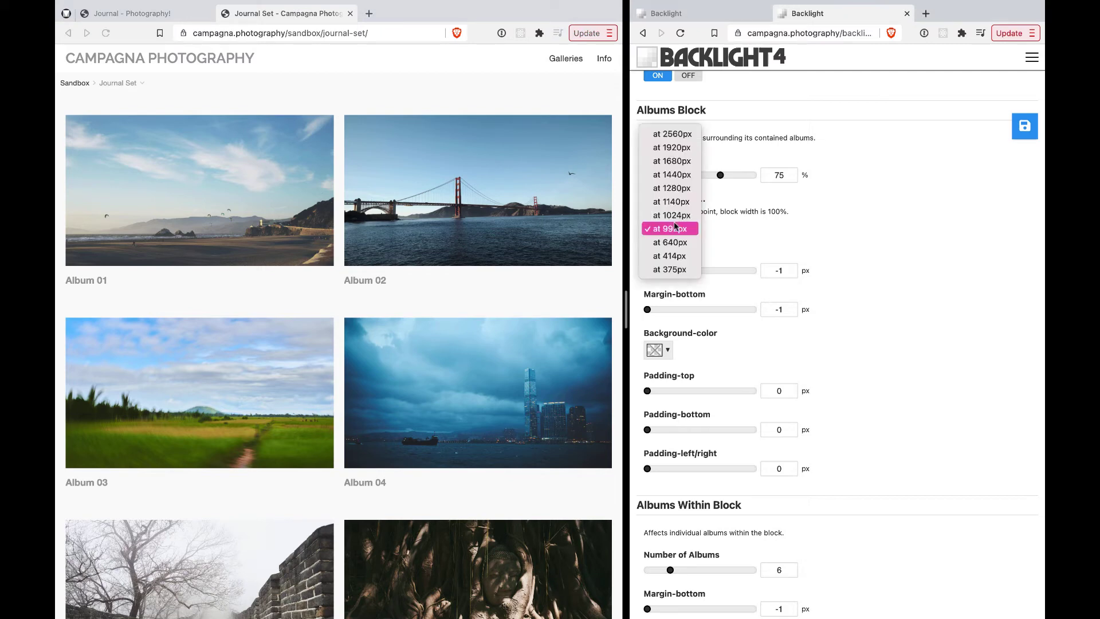
left_click(808, 238)
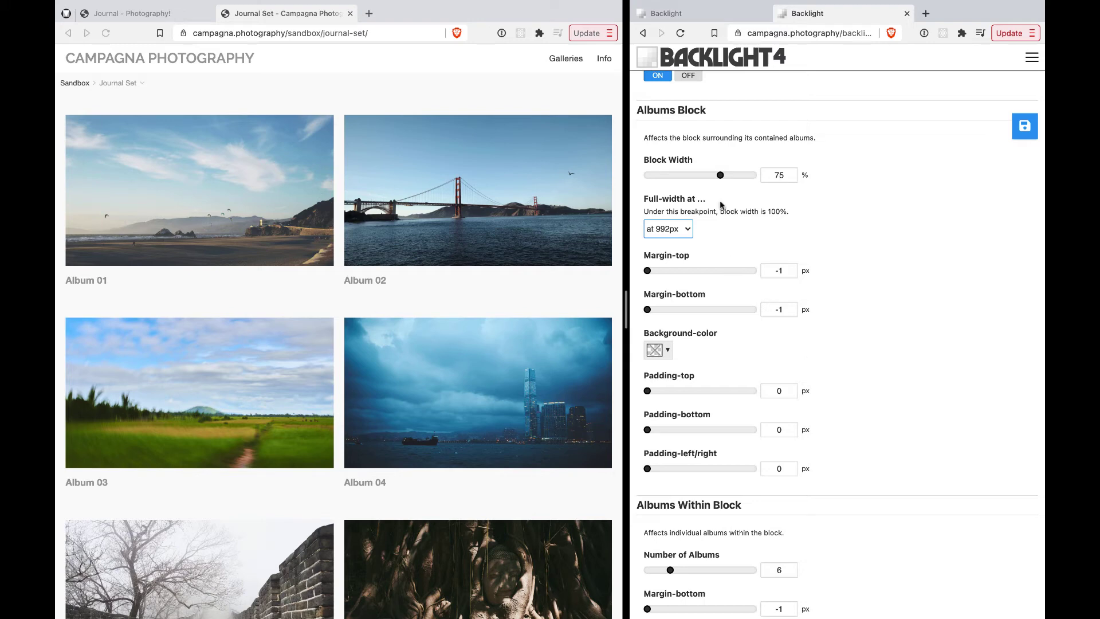
left_click(682, 231)
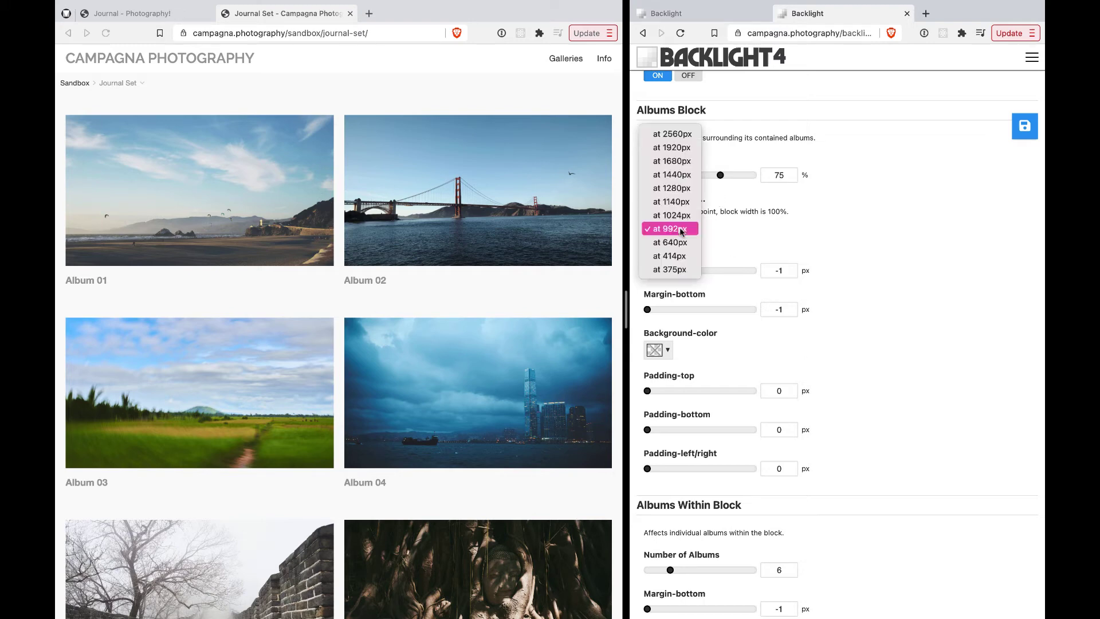
left_click(679, 242)
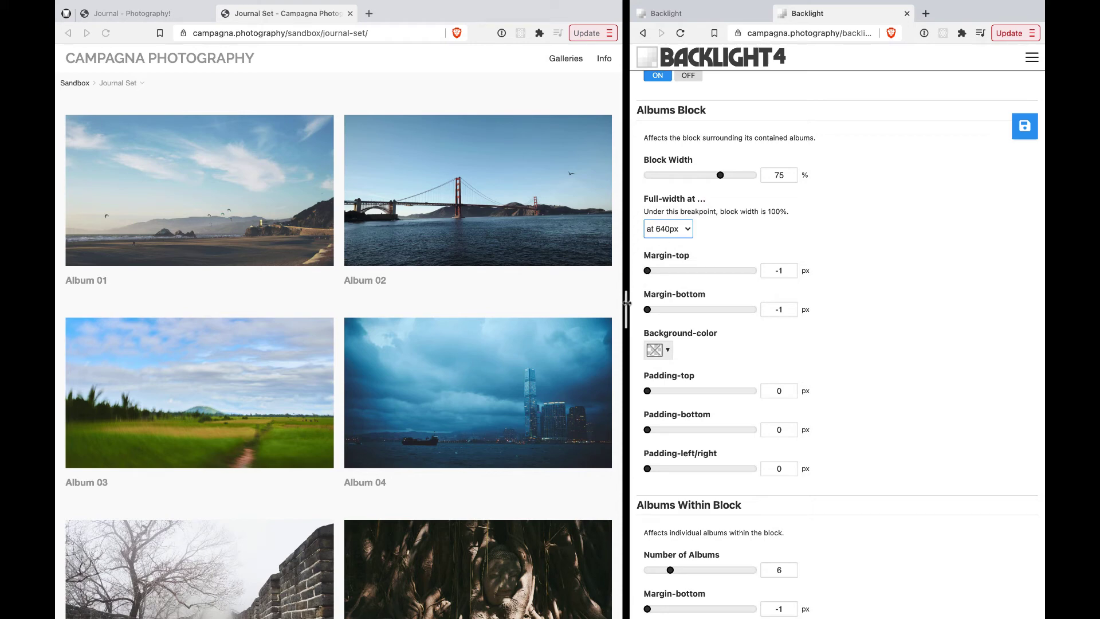
left_click_drag(626, 303, 747, 302)
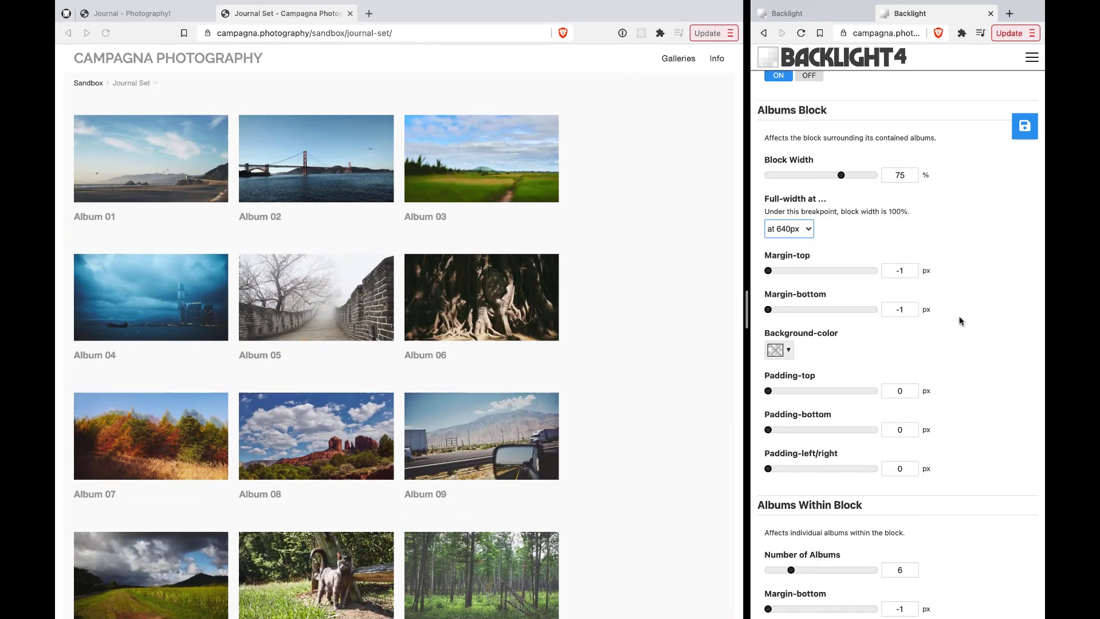
left_click_drag(841, 175, 935, 183)
left_click(1022, 128)
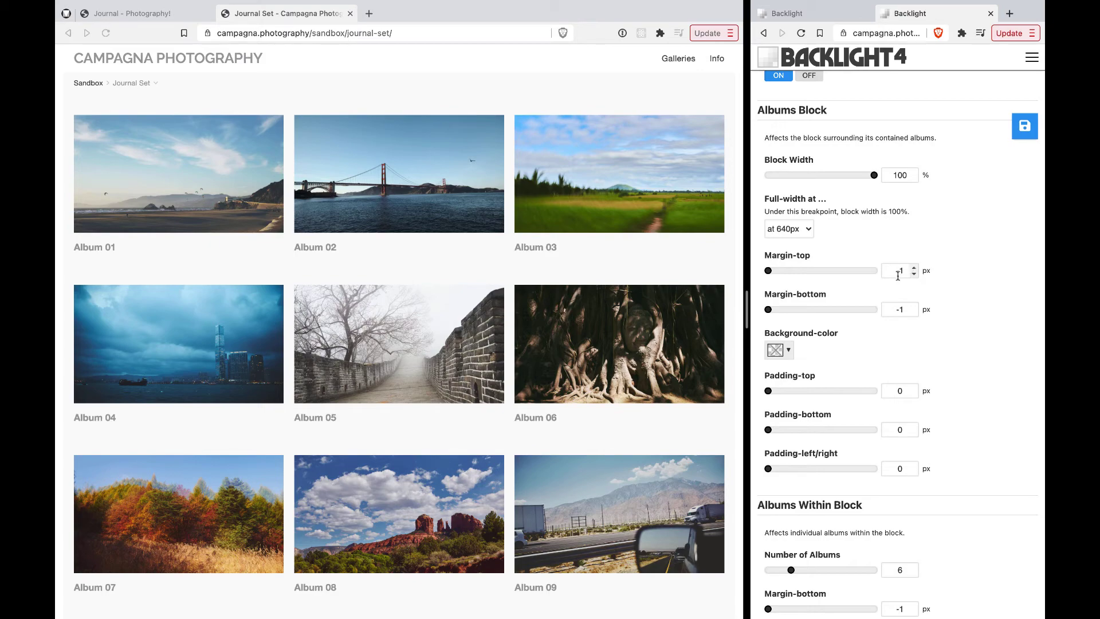
Review the Block, Commons margin options under Album Set to compare them with the margins of Block, the Eighth
scroll(924, 261, "up", 12)
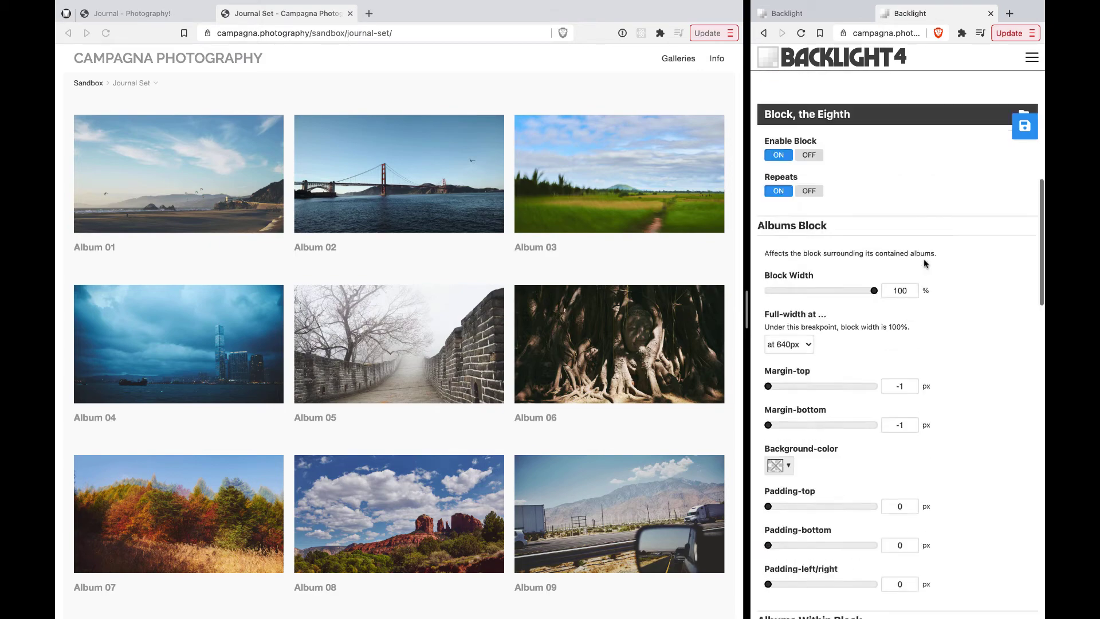
scroll(911, 240, "down", 4)
left_click(890, 208)
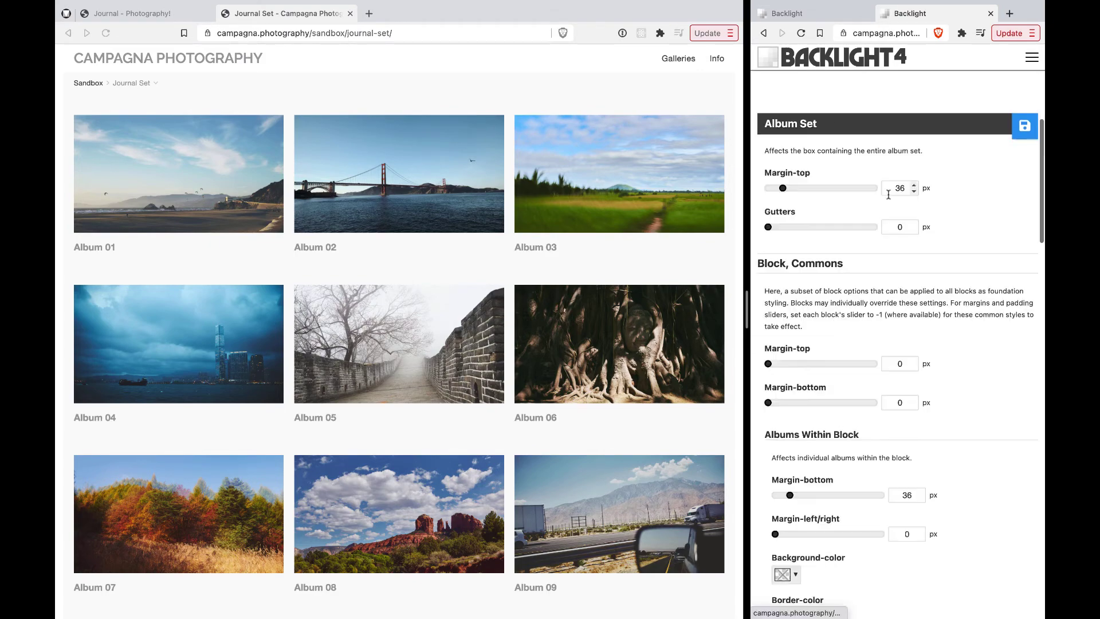
scroll(910, 344, "down", 3)
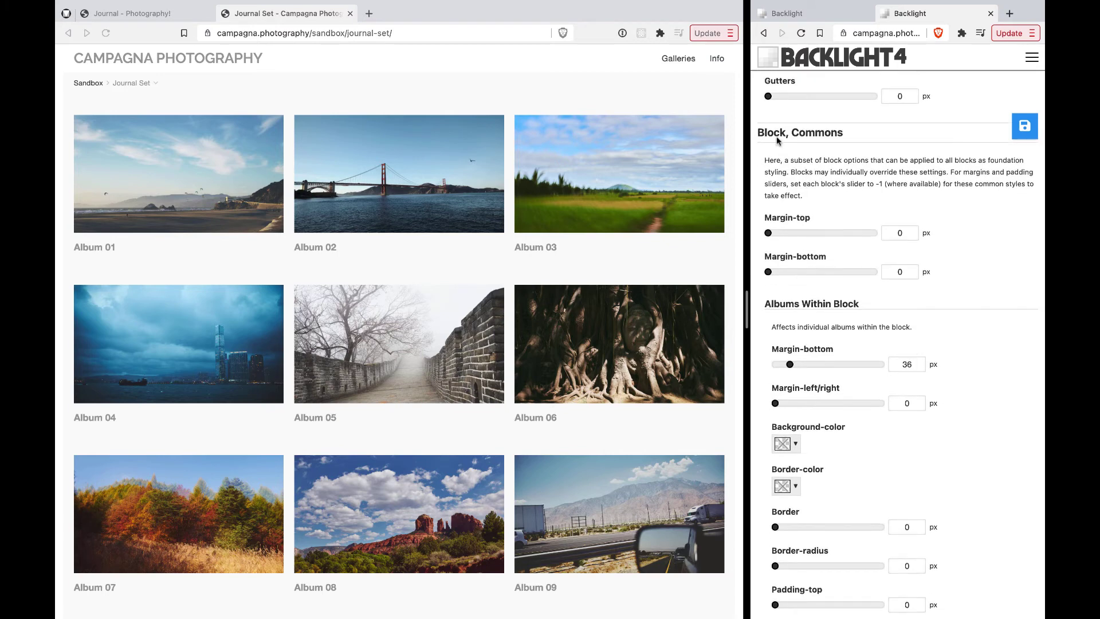
scroll(954, 257, "down", 2)
scroll(963, 257, "up", 1)
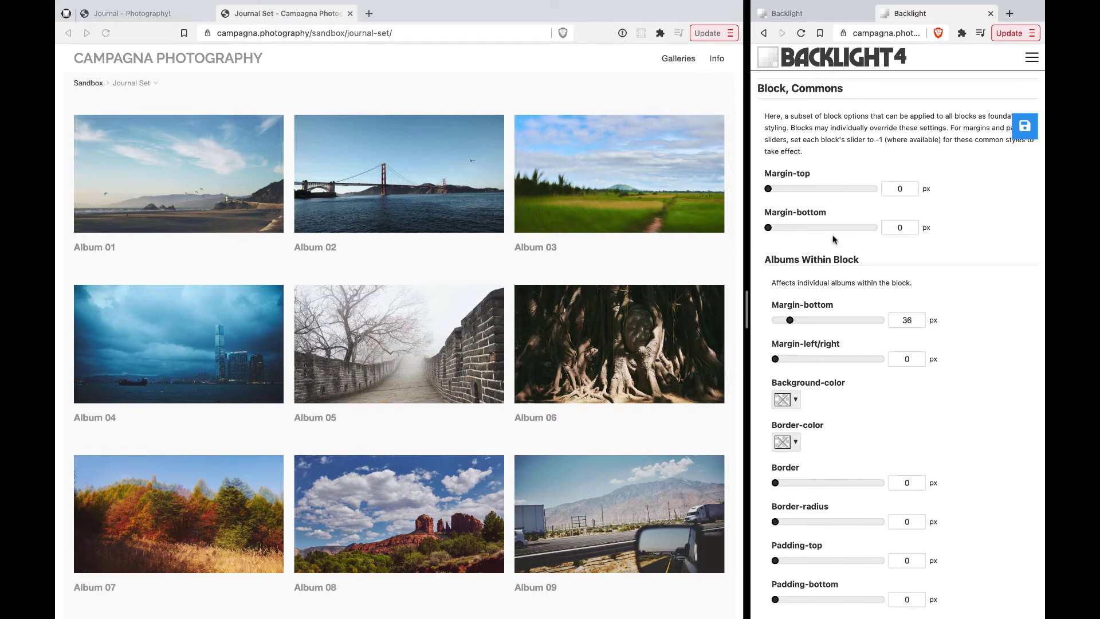
scroll(811, 199, "down", 1)
scroll(811, 199, "down", 15)
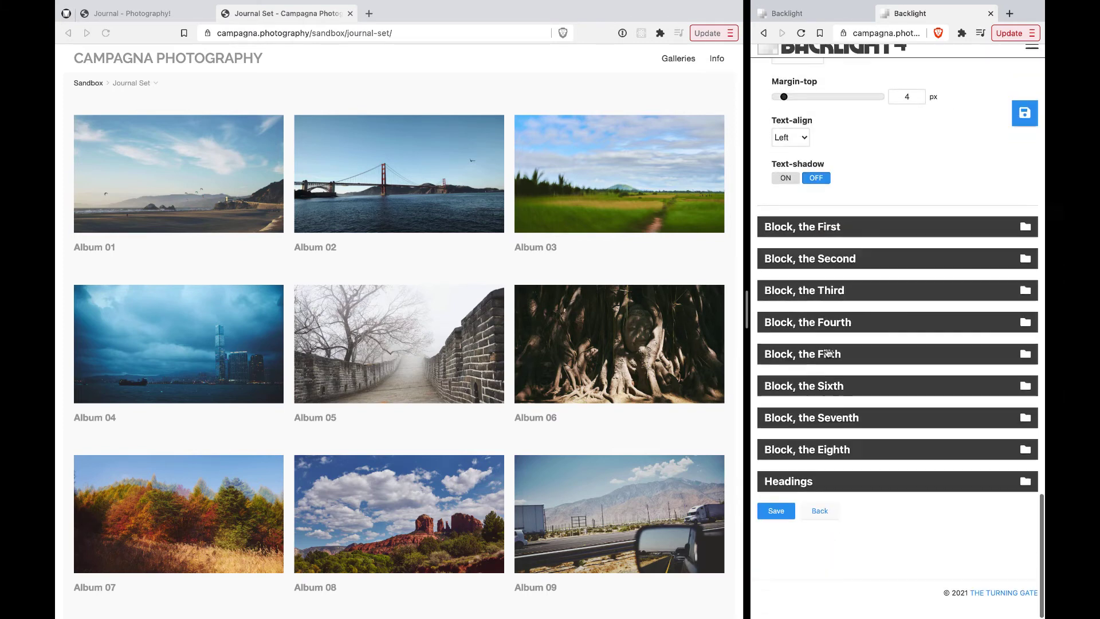
Reopen Block, the Eighth and set its Albums Block Margin-top to -1 px
left_click(820, 461)
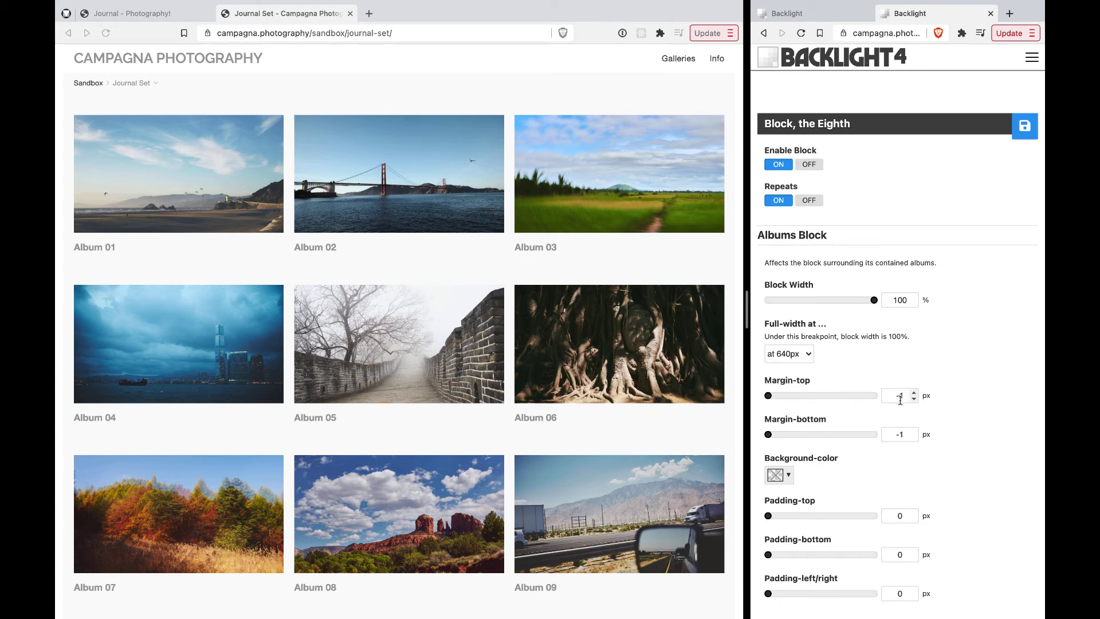
scroll(966, 395, "down", 2)
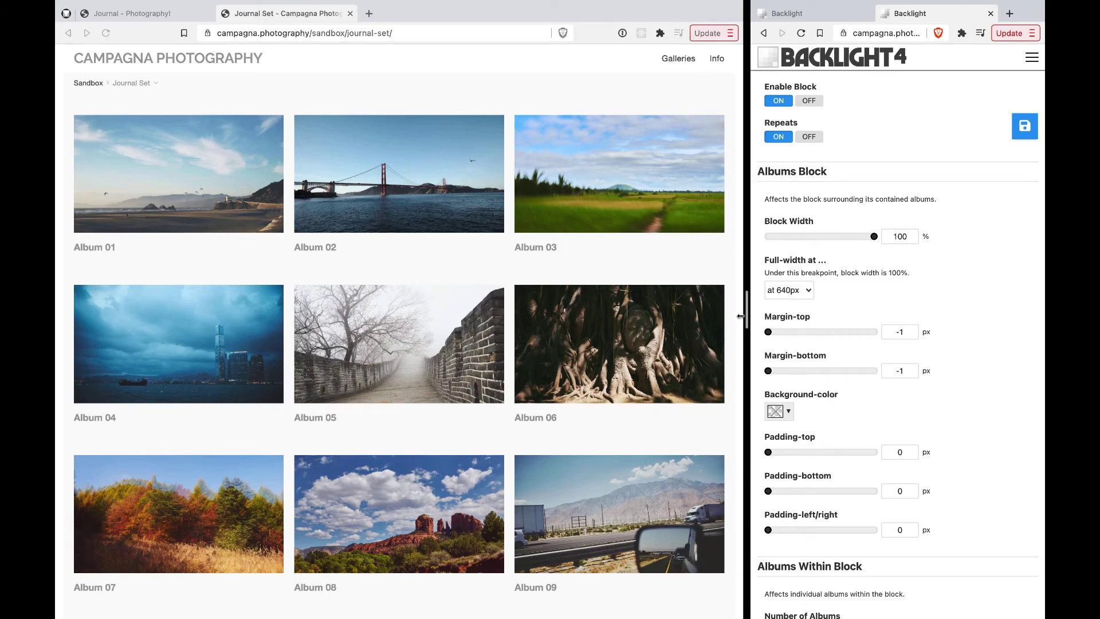
left_click_drag(768, 333, 750, 332)
scroll(944, 417, "down", 3)
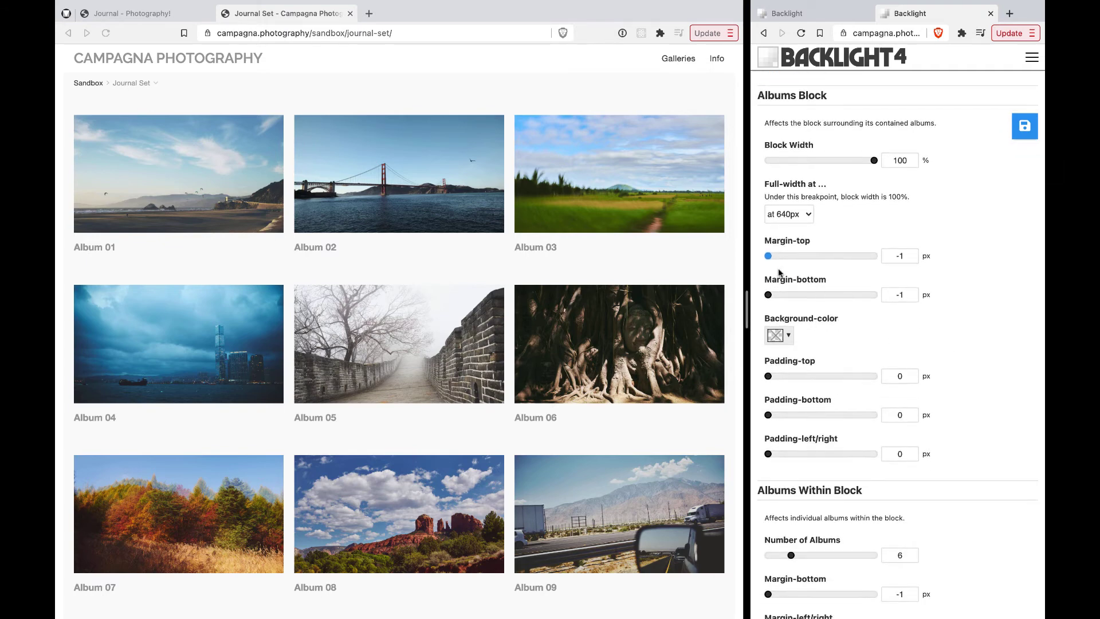
Set the Albums Block background color to red, save the design, and check the refreshed Journal Set page
left_click(788, 336)
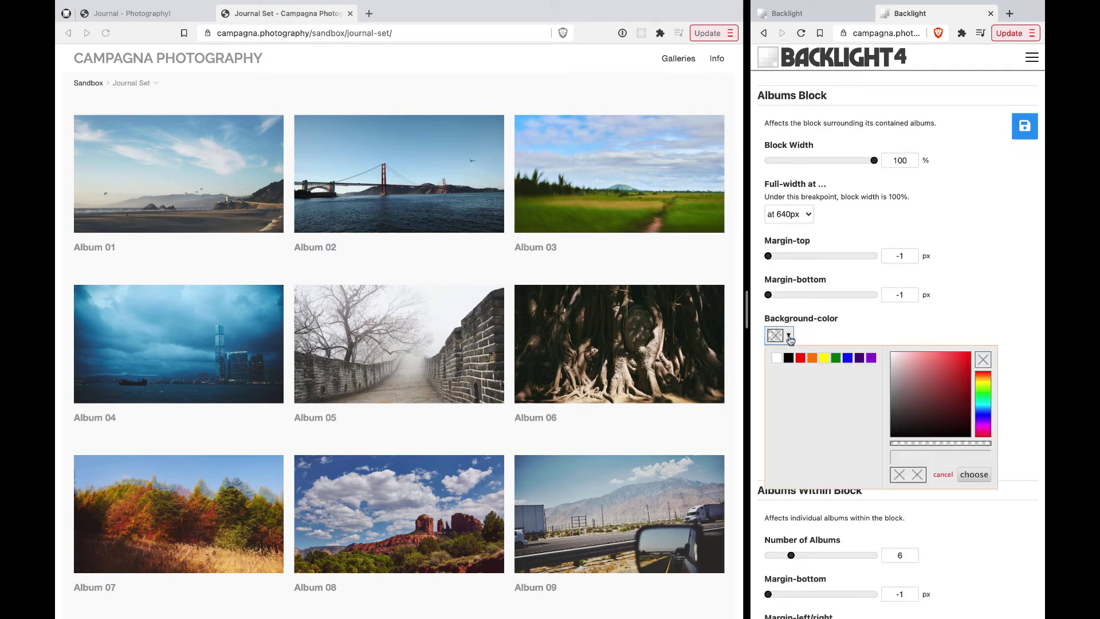
left_click(789, 358)
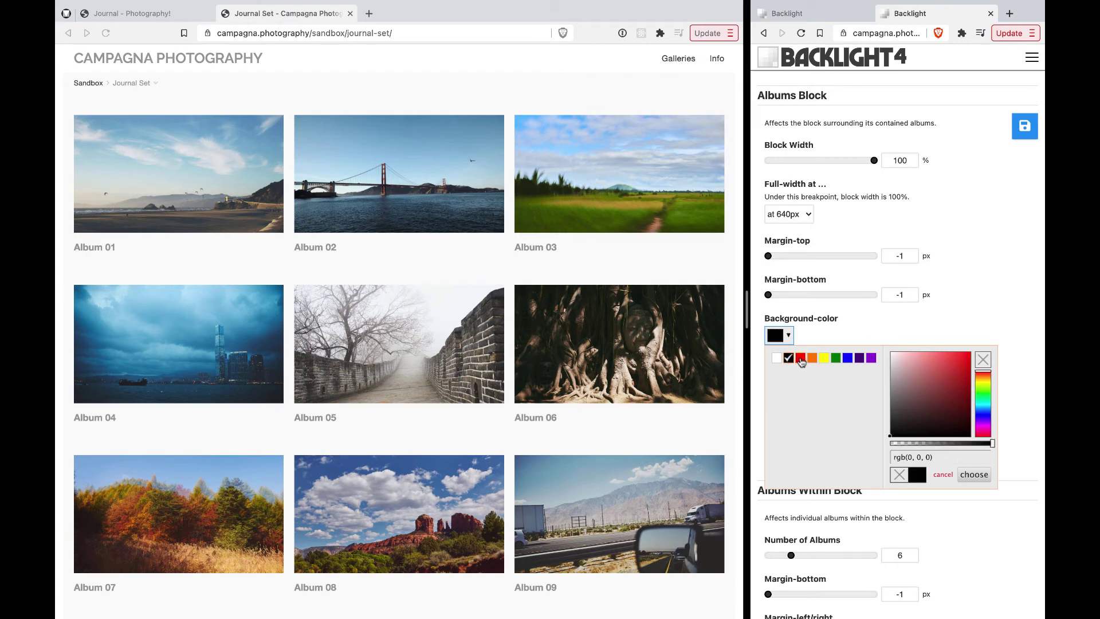
left_click(800, 358)
left_click(964, 478)
left_click(1024, 126)
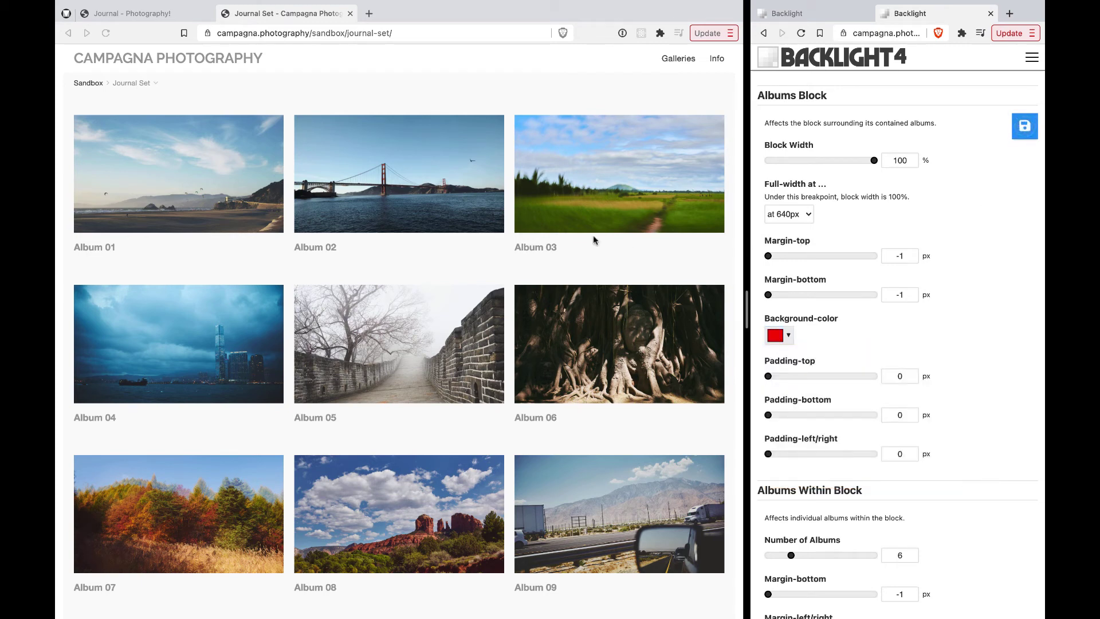
key("super+r")
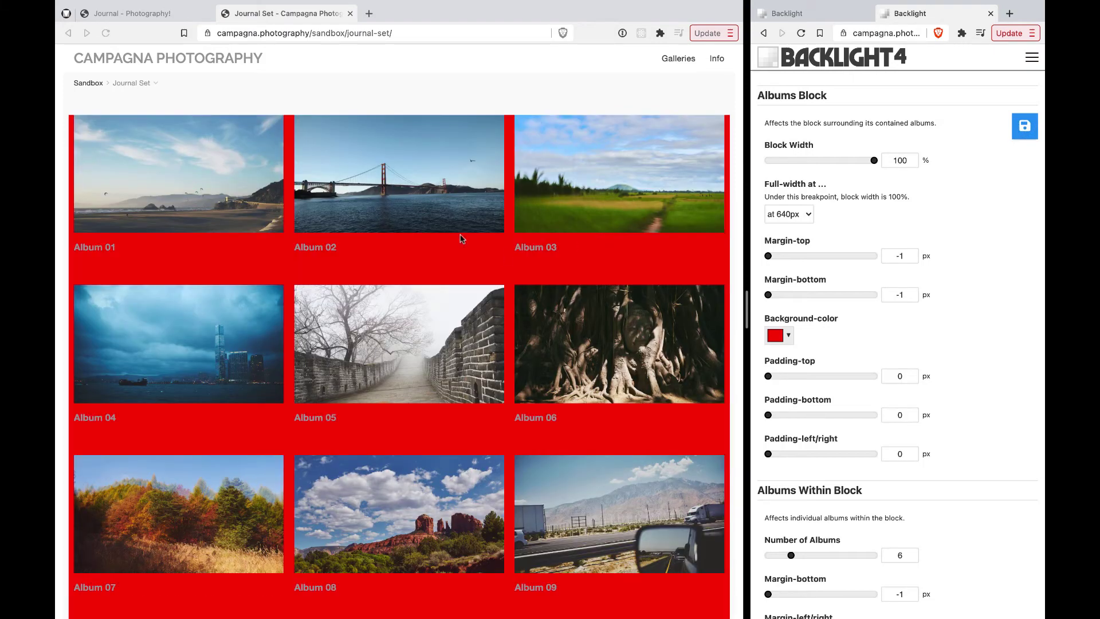
scroll(603, 297, "down", 4)
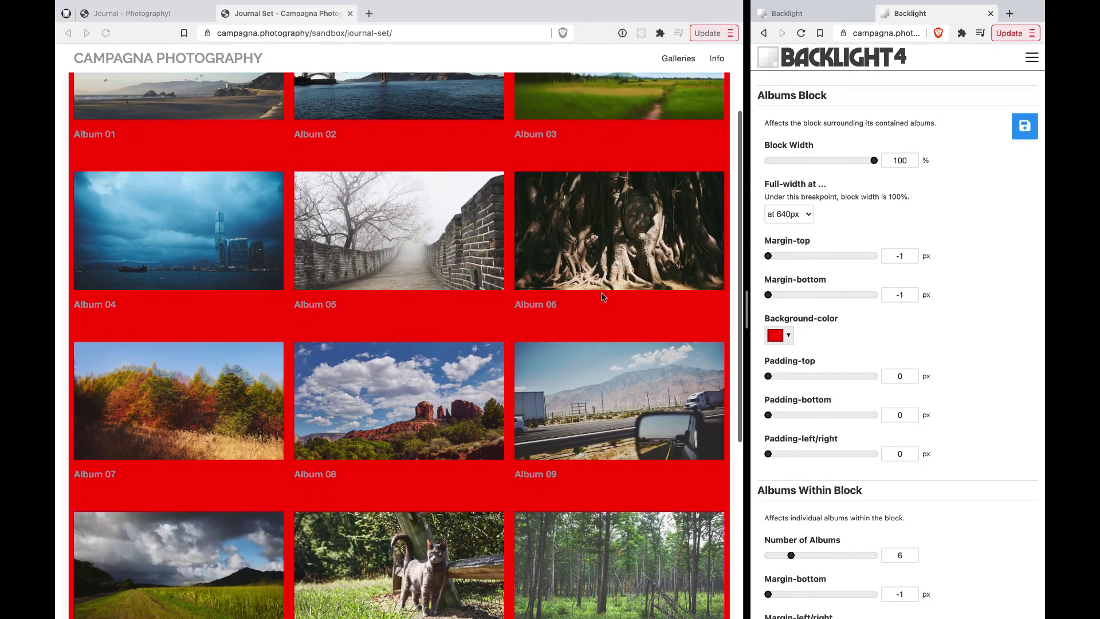
Set the Albums Within Block background color of Block, the Eighth to yellow
scroll(776, 355, "down", 5)
scroll(776, 355, "down", 1)
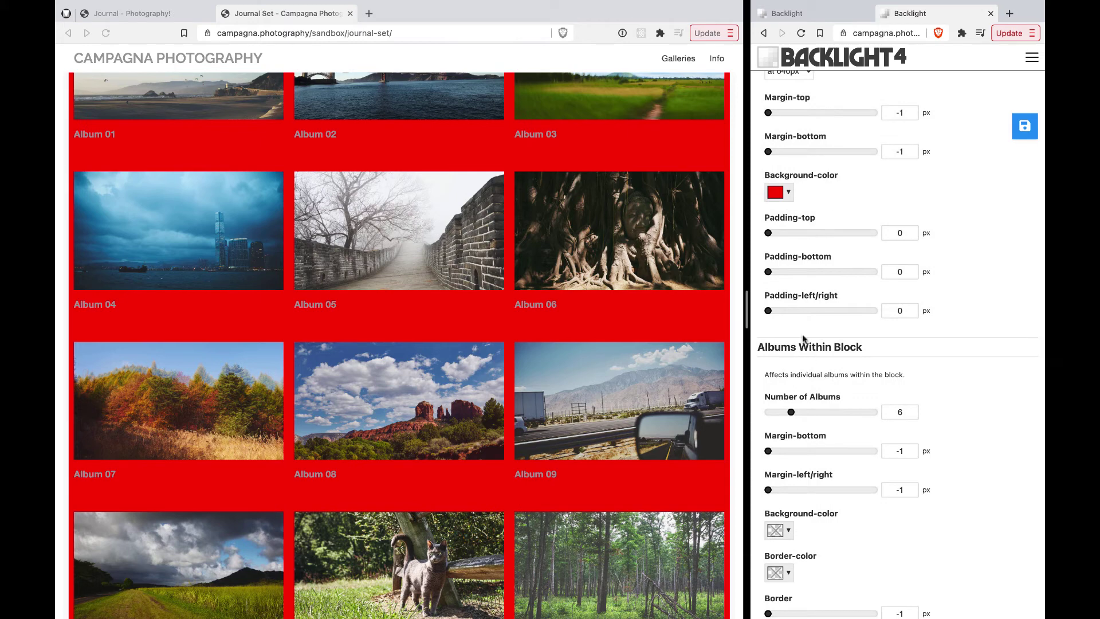
scroll(829, 351, "down", 4)
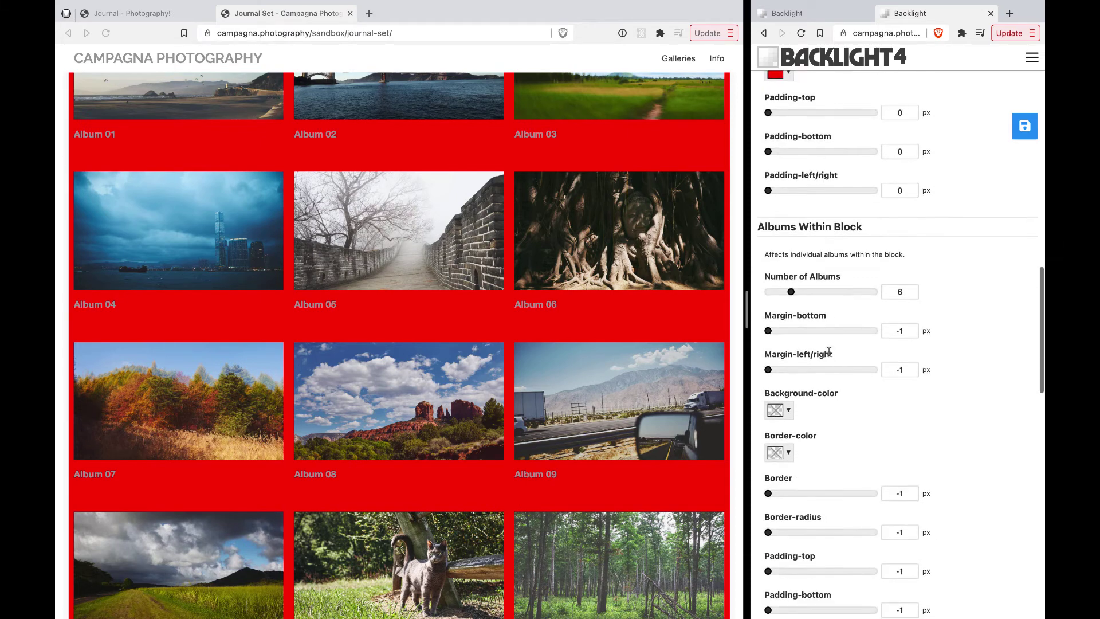
left_click(788, 411)
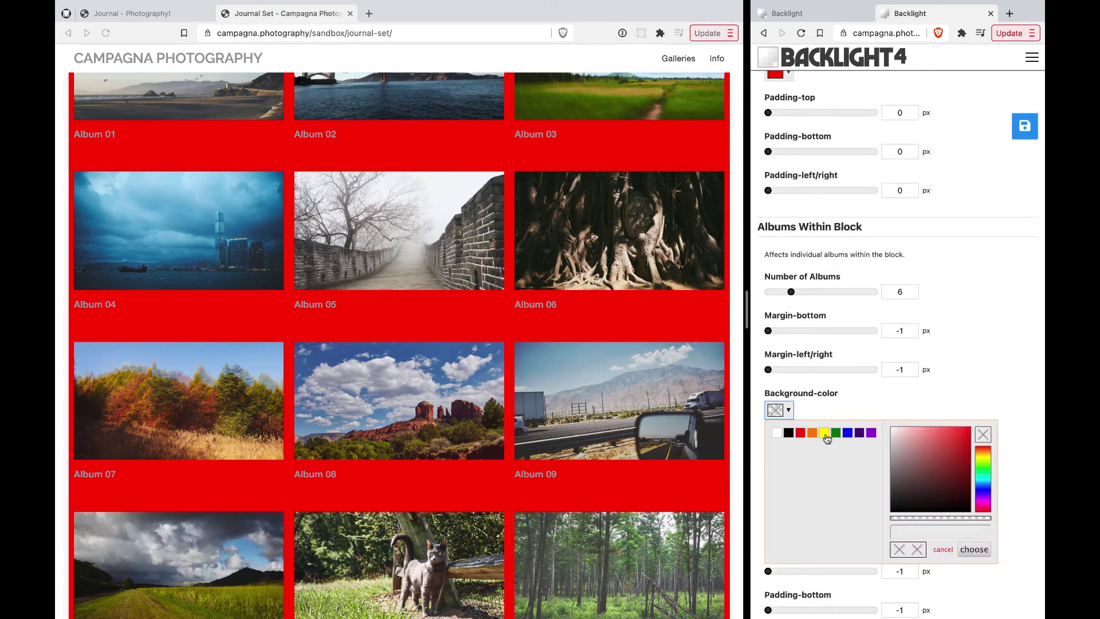
left_click(823, 432)
left_click(973, 549)
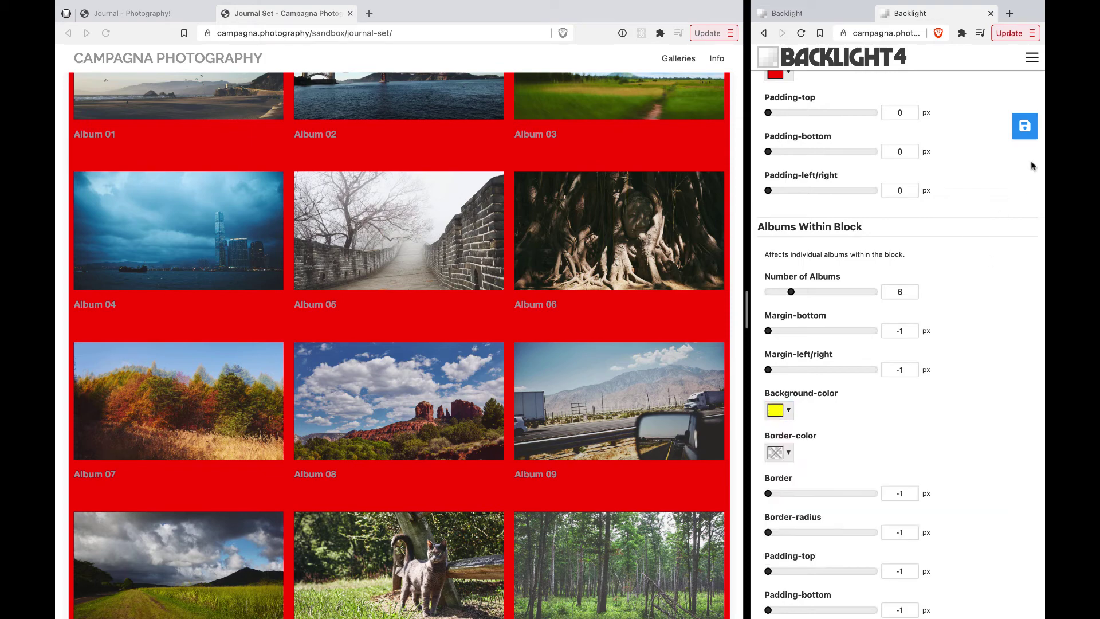
Save the yellow album background, then set the Albums Within Block Margin-left/right to 10 px and save the design again
left_click(1025, 127)
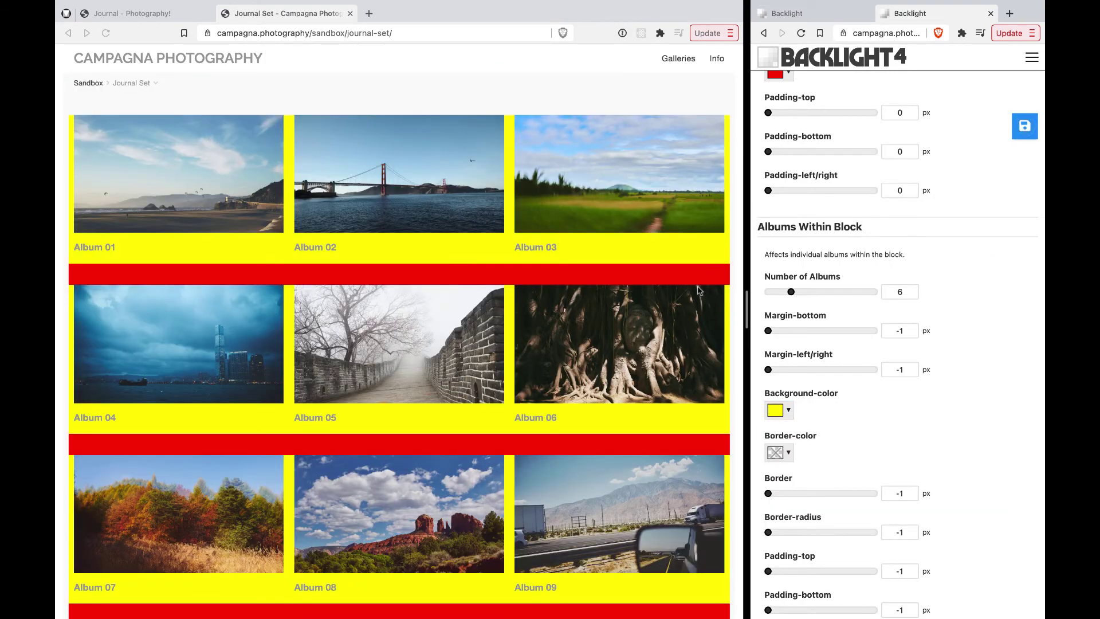
scroll(854, 490, "down", 2)
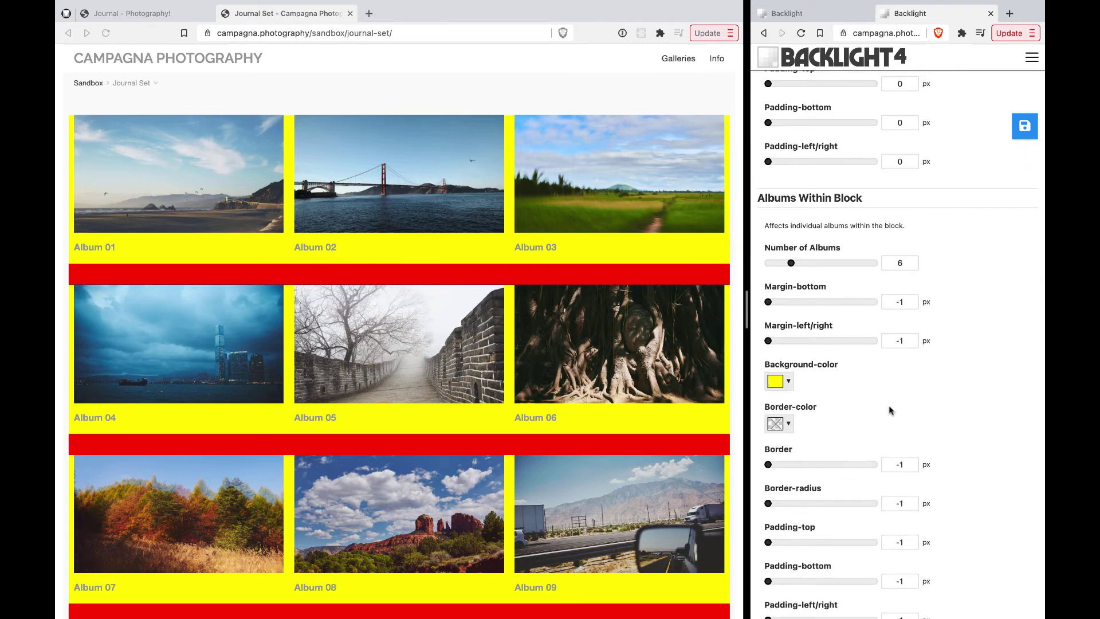
scroll(890, 410, "down", 1)
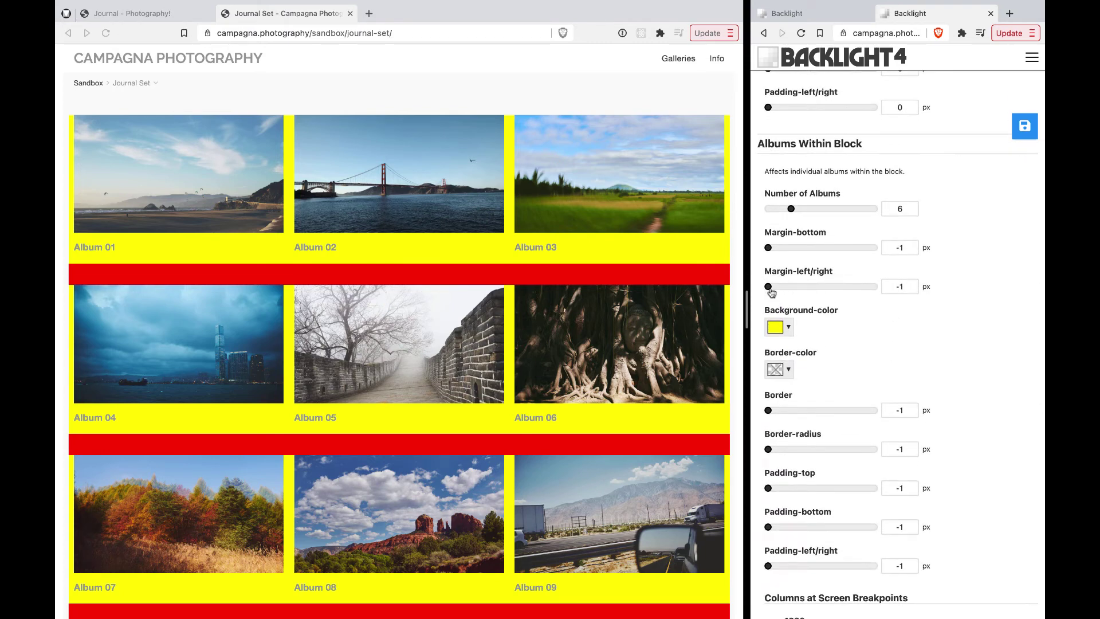
left_click_drag(770, 291, 815, 290)
left_click(1025, 127)
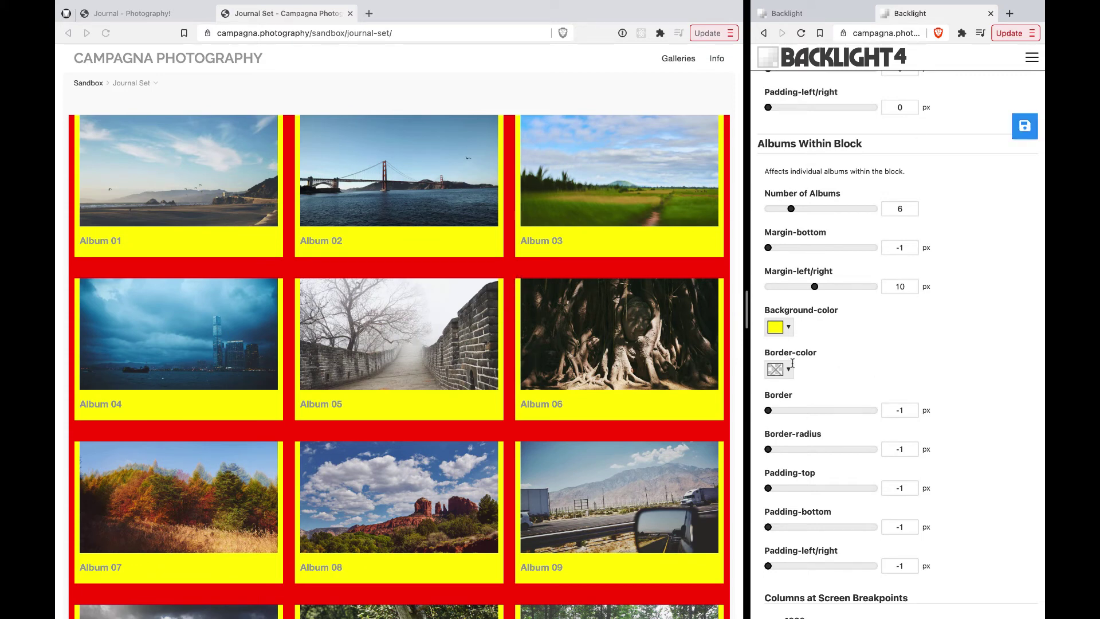
Clear the Albums Within Block background color and set its Margin-left/right back to -1 px
left_click(786, 332)
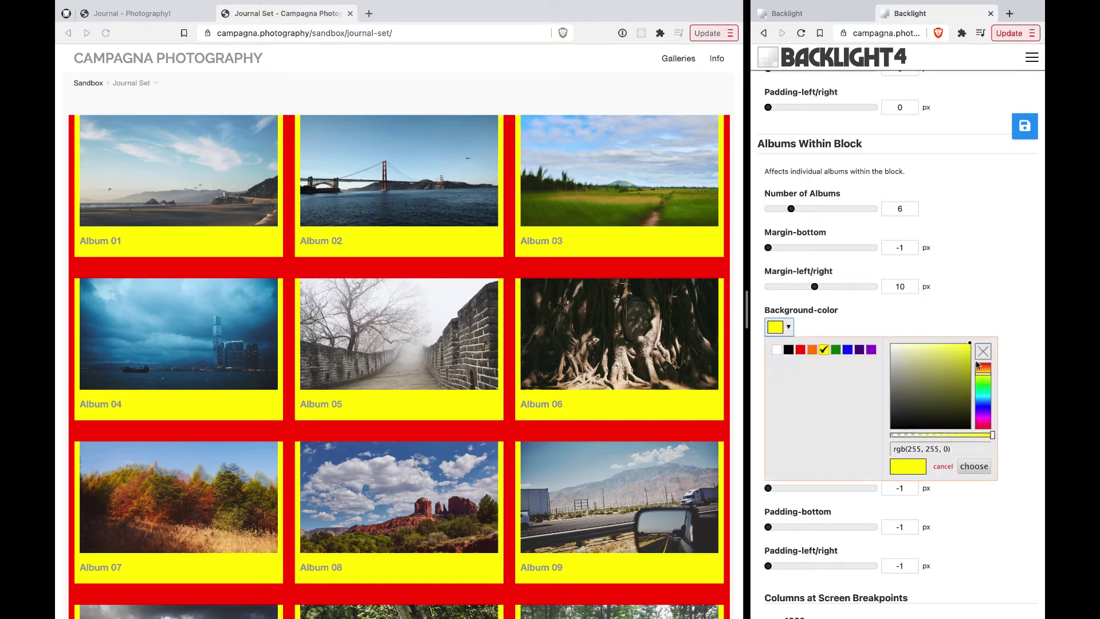
left_click(982, 351)
left_click(1002, 245)
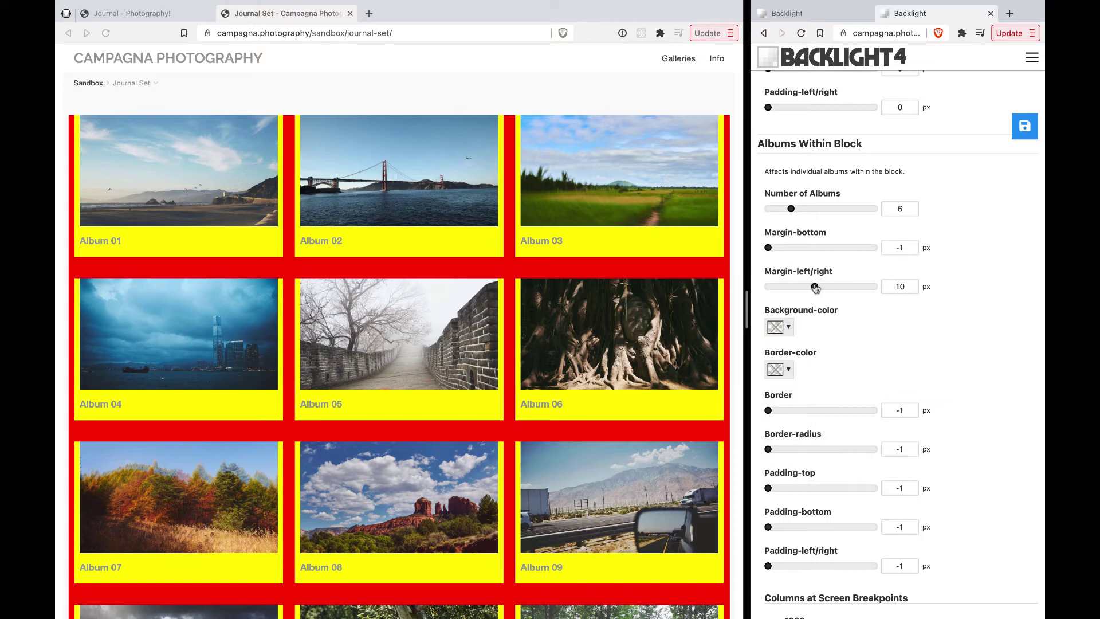
left_click_drag(814, 286, 732, 298)
Clear the background color of the Albums Block, save the design, and refresh the Journal Set page
scroll(1031, 244, "up", 1)
scroll(1031, 243, "up", 5)
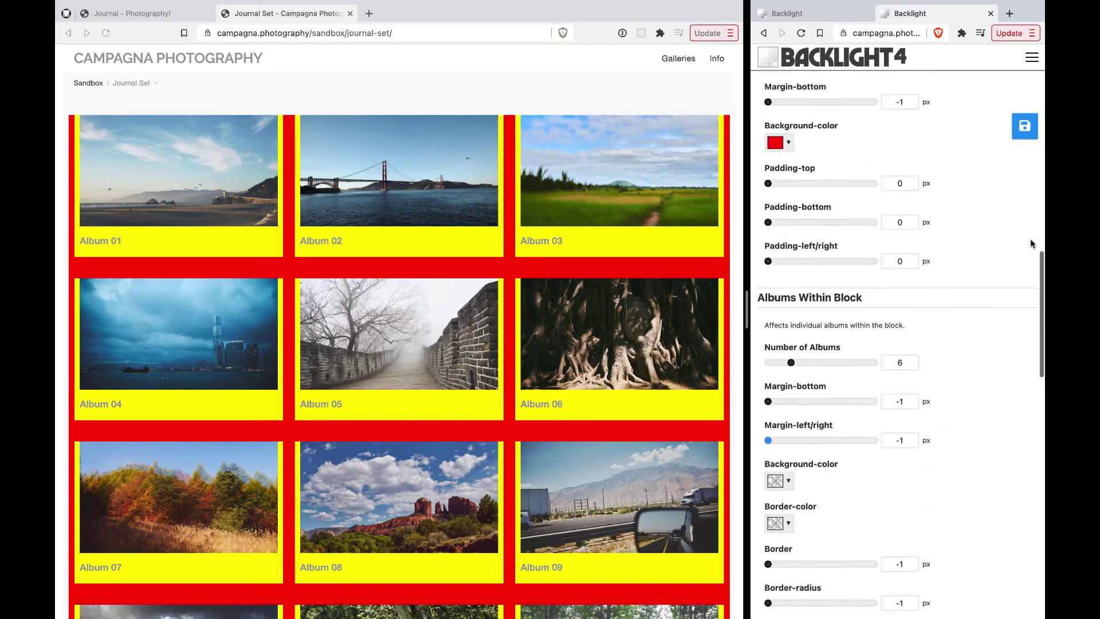
left_click(785, 152)
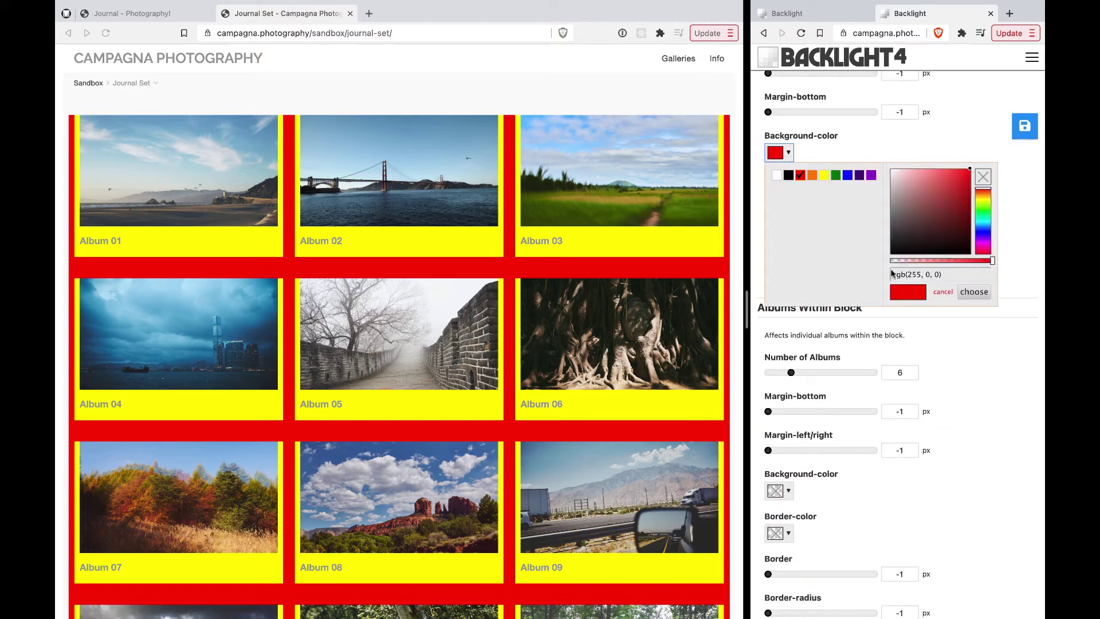
left_click(983, 177)
left_click(1021, 194)
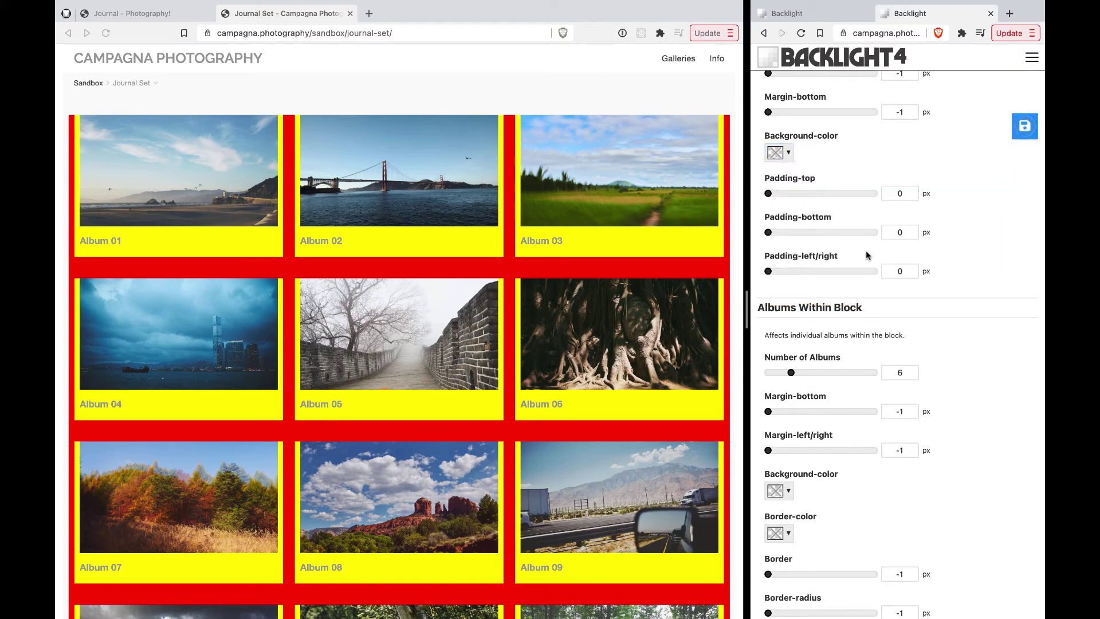
scroll(953, 233, "up", 1)
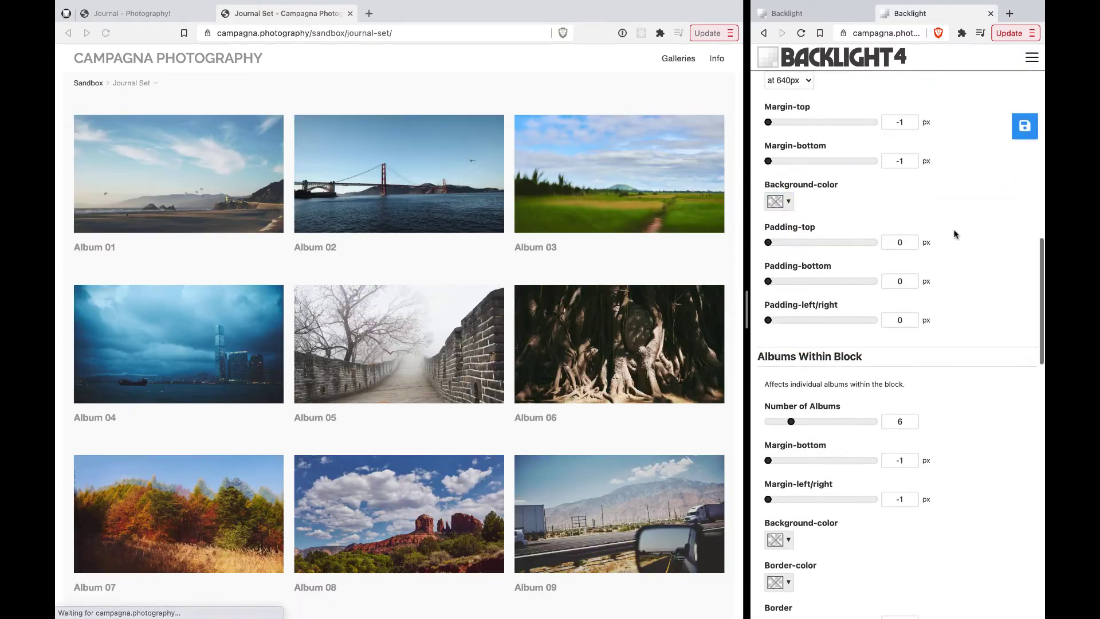
Review the Albums Block options against the Albums Within Block options, comparing what each section's settings affect
scroll(905, 246, "down", 4)
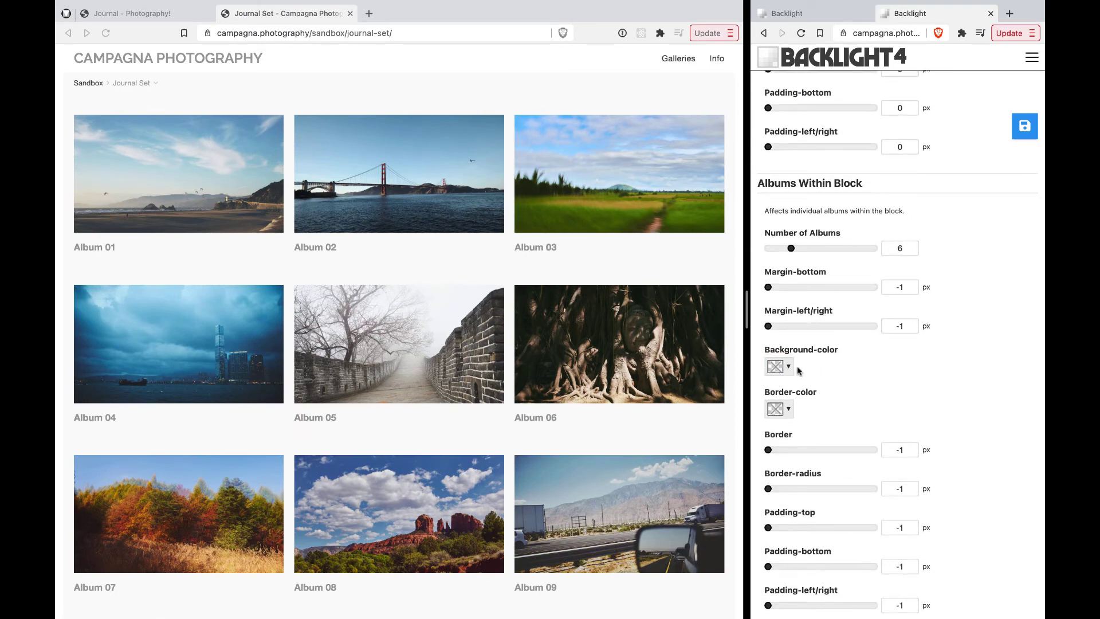
scroll(833, 347, "up", 4)
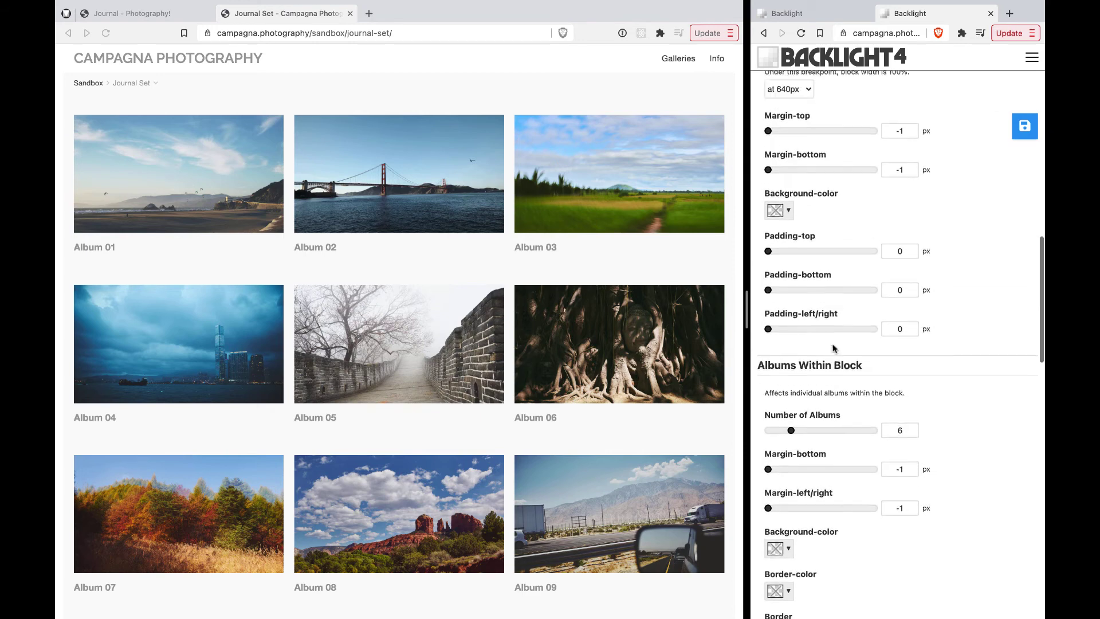
scroll(833, 346, "up", 3)
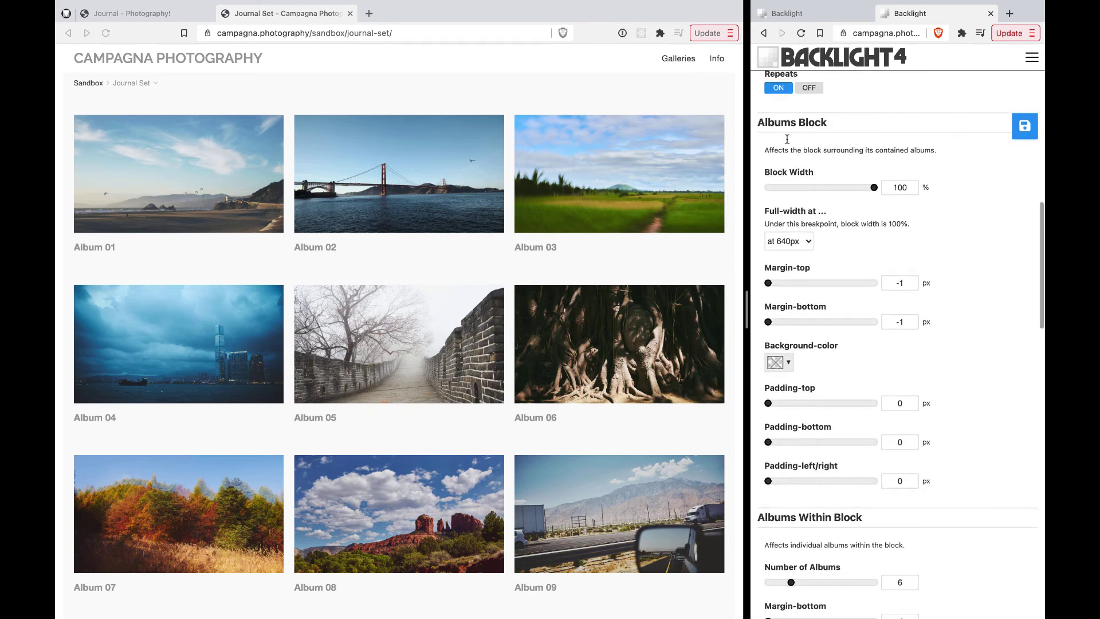
left_click_drag(777, 120, 907, 497)
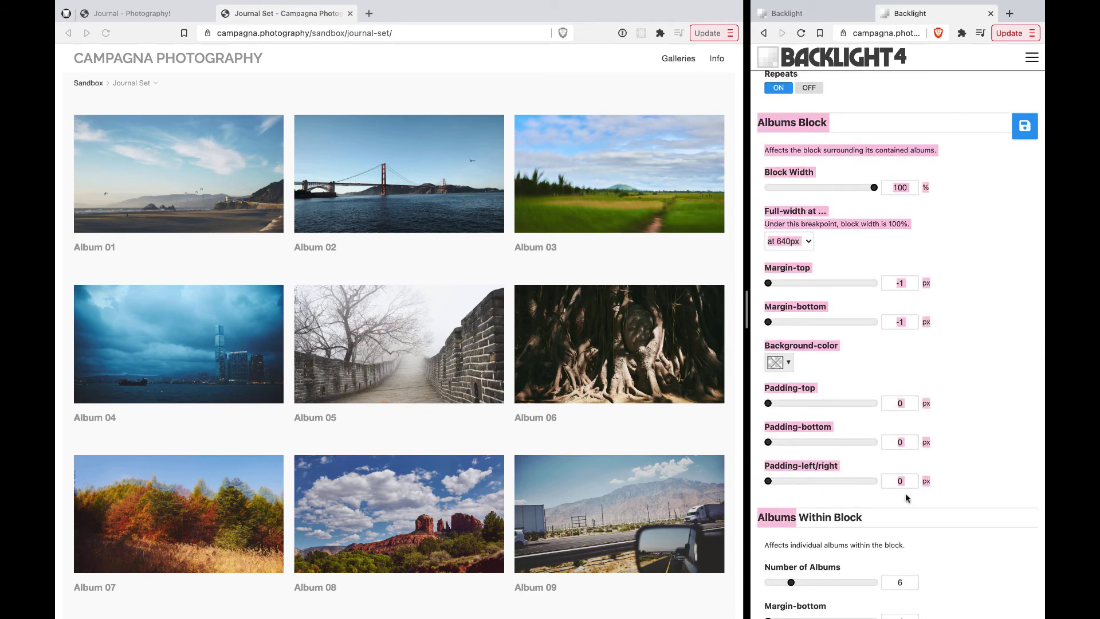
left_click(981, 423)
scroll(992, 413, "down", 4)
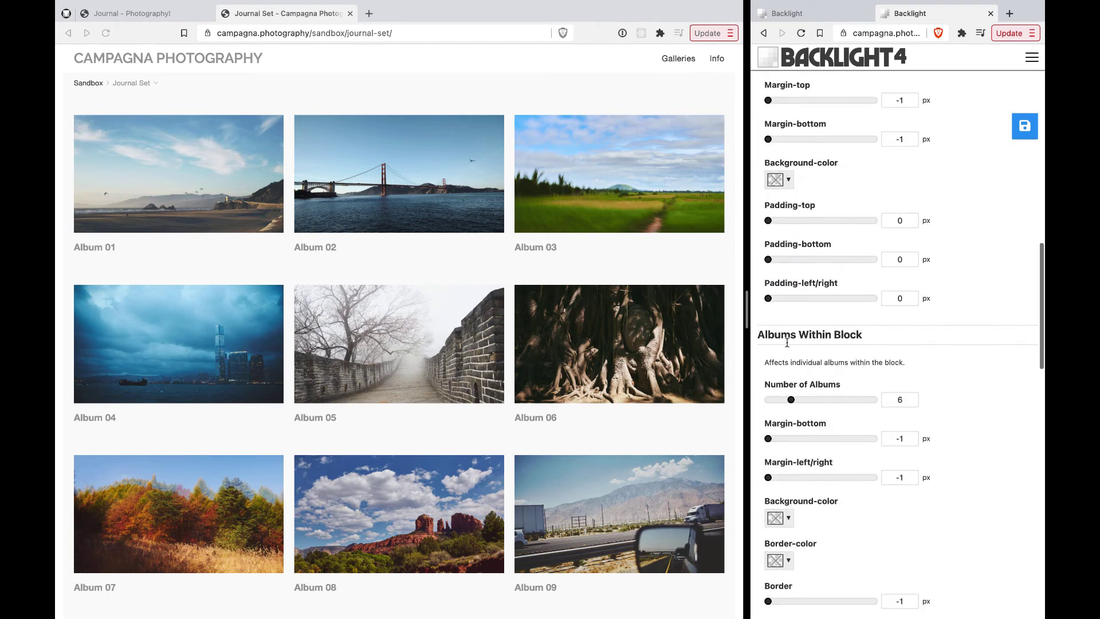
left_click_drag(783, 338, 847, 340)
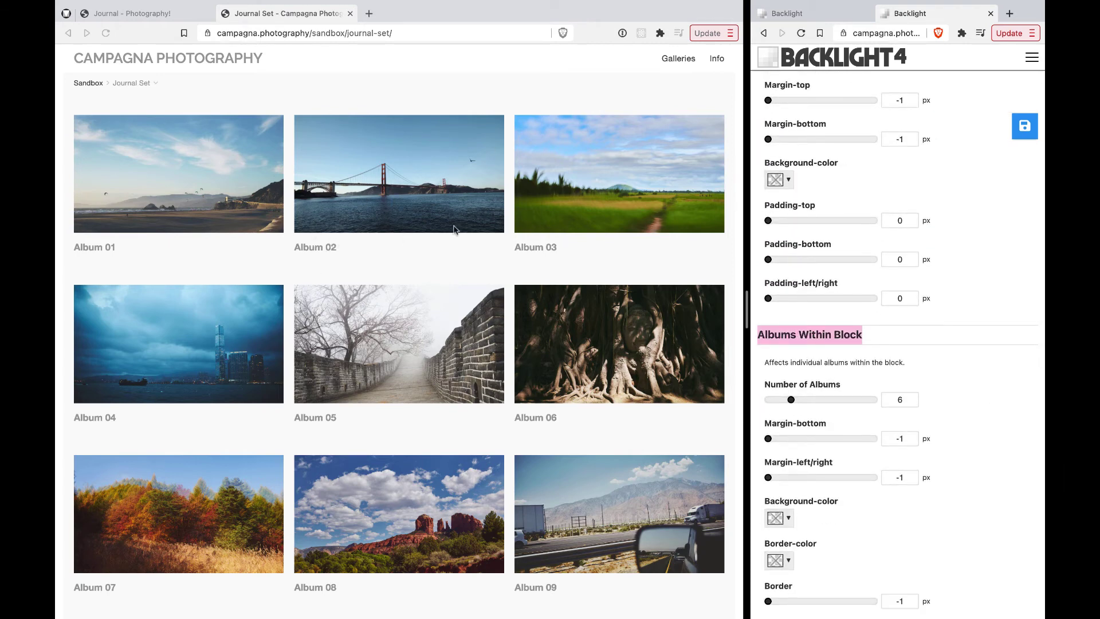
left_click(977, 381)
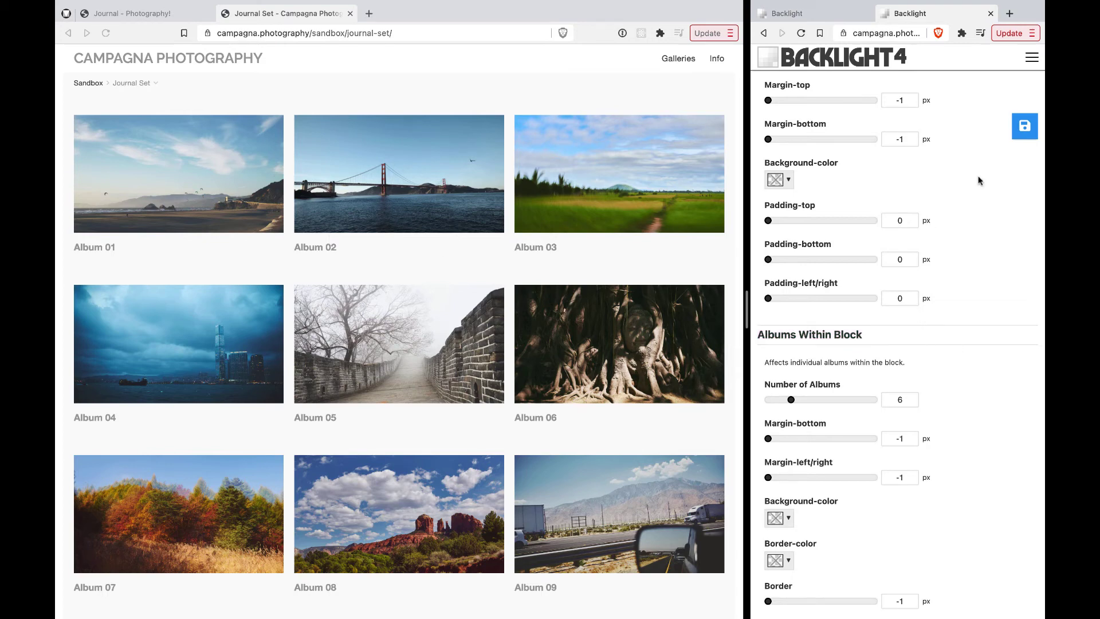
scroll(977, 177, "up", 3)
scroll(978, 179, "up", 1)
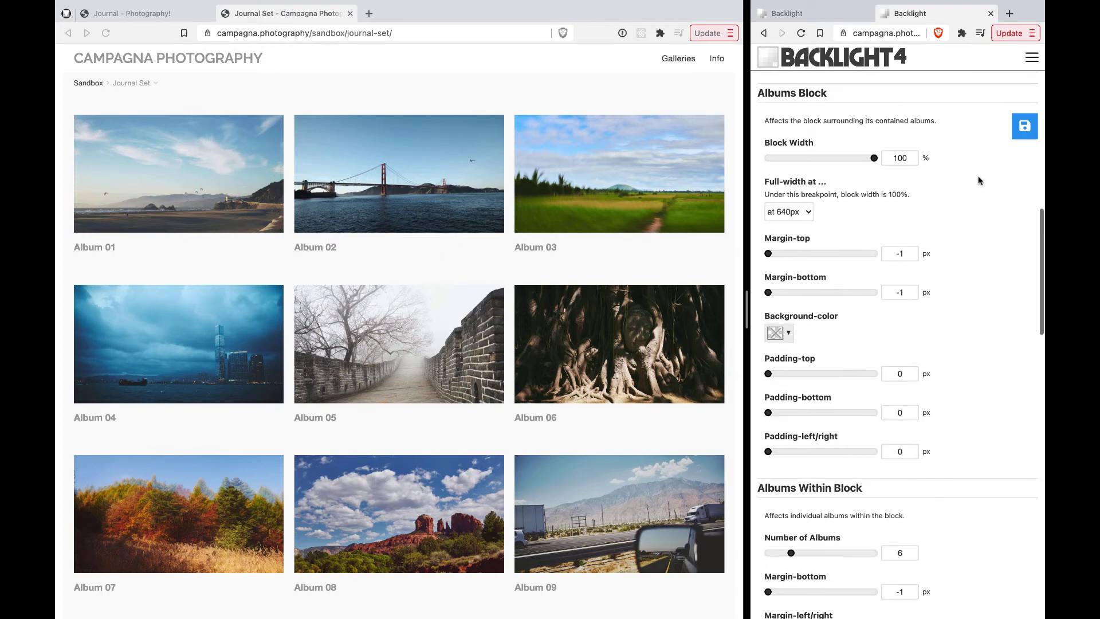
Set Number of Albums within the block to 3, save the design, and reload the Journal Set page
scroll(981, 290, "down", 8)
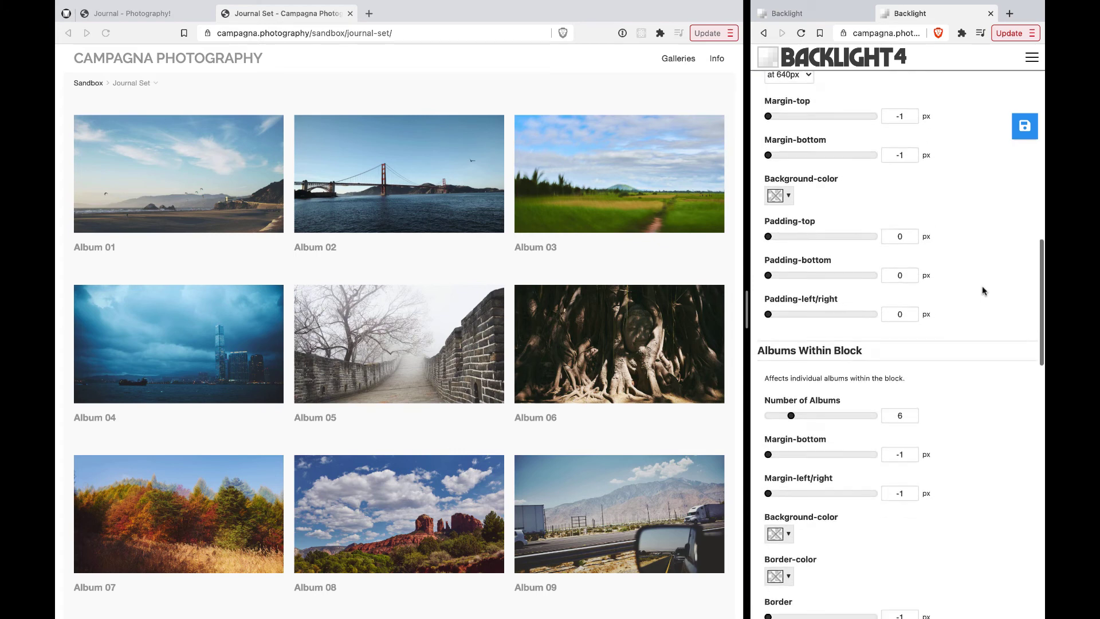
scroll(983, 291, "down", 2)
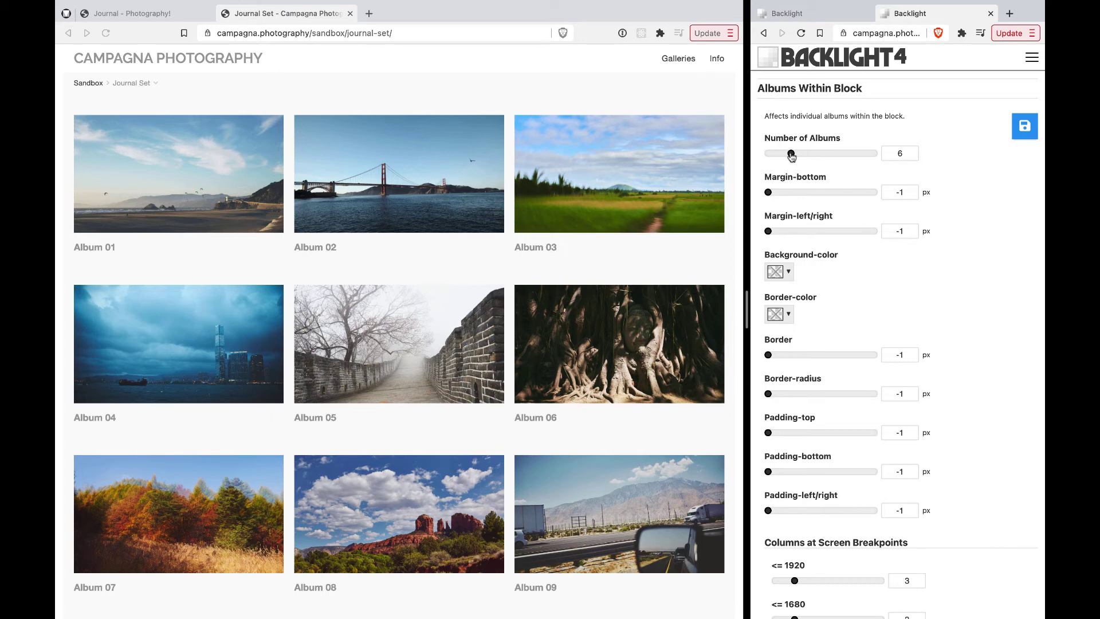
left_click_drag(792, 157, 779, 157)
left_click(1025, 133)
key("super+r")
Examine the Columns at Screen Breakpoints settings, especially the column count for widths of 992 and below
scroll(907, 381, "down", 4)
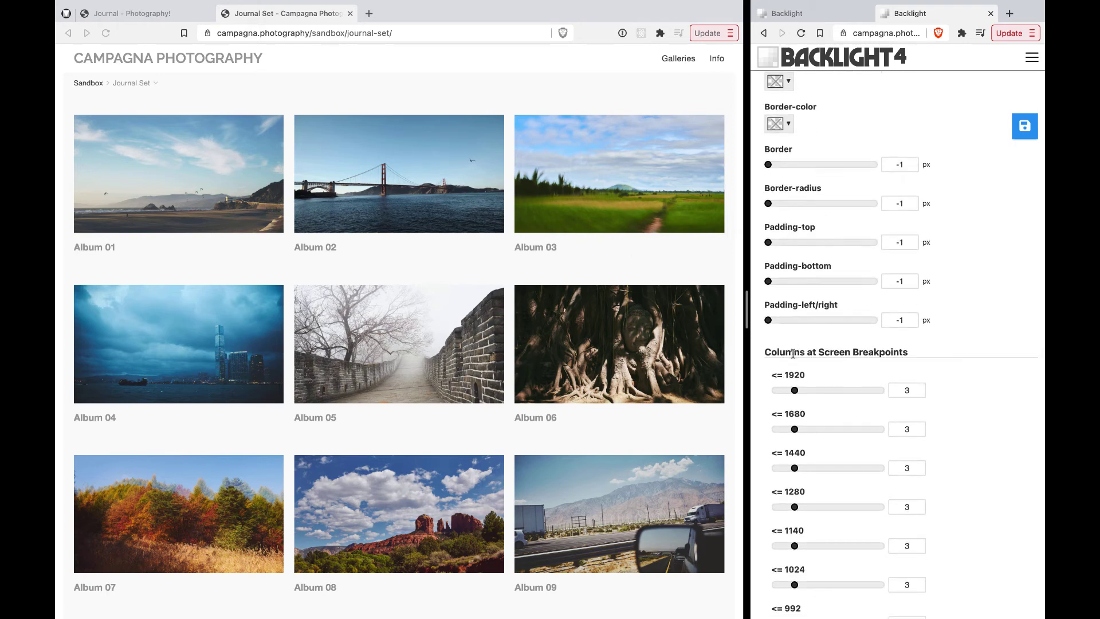
double_click(795, 346)
left_click_drag(796, 347, 855, 352)
left_click(952, 408)
scroll(973, 412, "down", 3)
scroll(972, 409, "down", 2)
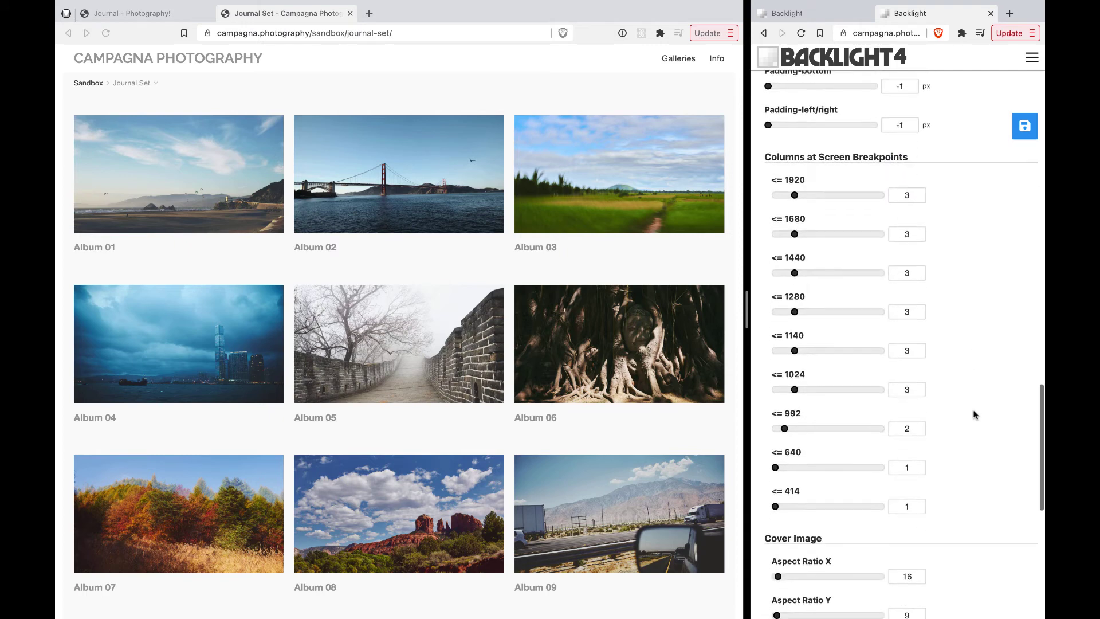
double_click(796, 413)
left_click(904, 429)
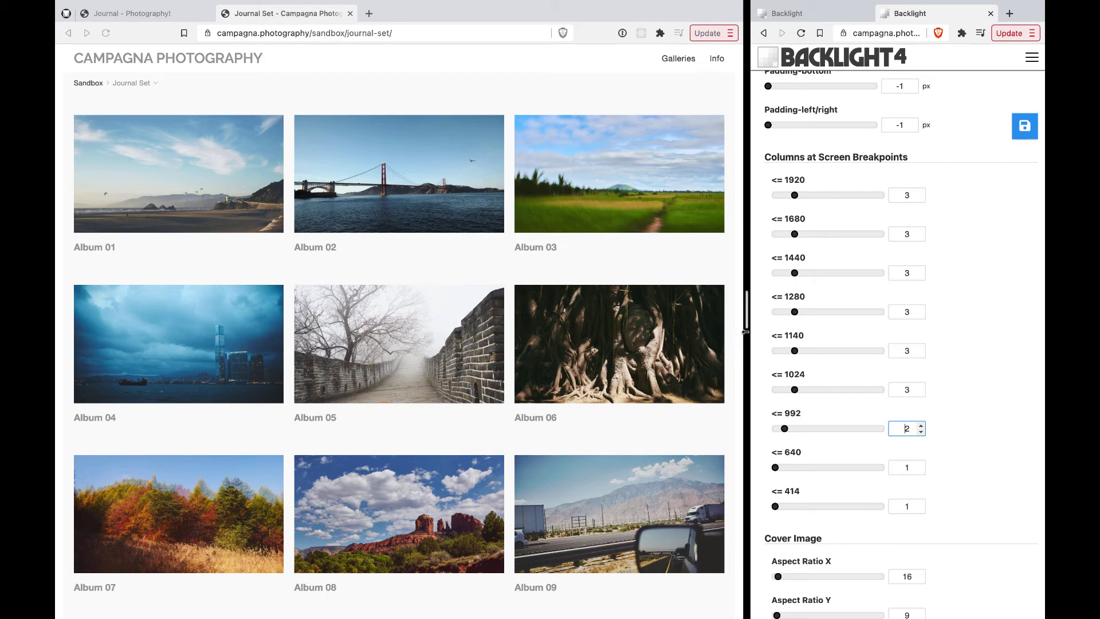
Narrow the Journal Set browser window to the two-column breakpoint and inspect how the albums wrap within each block
left_click_drag(739, 316, 641, 333)
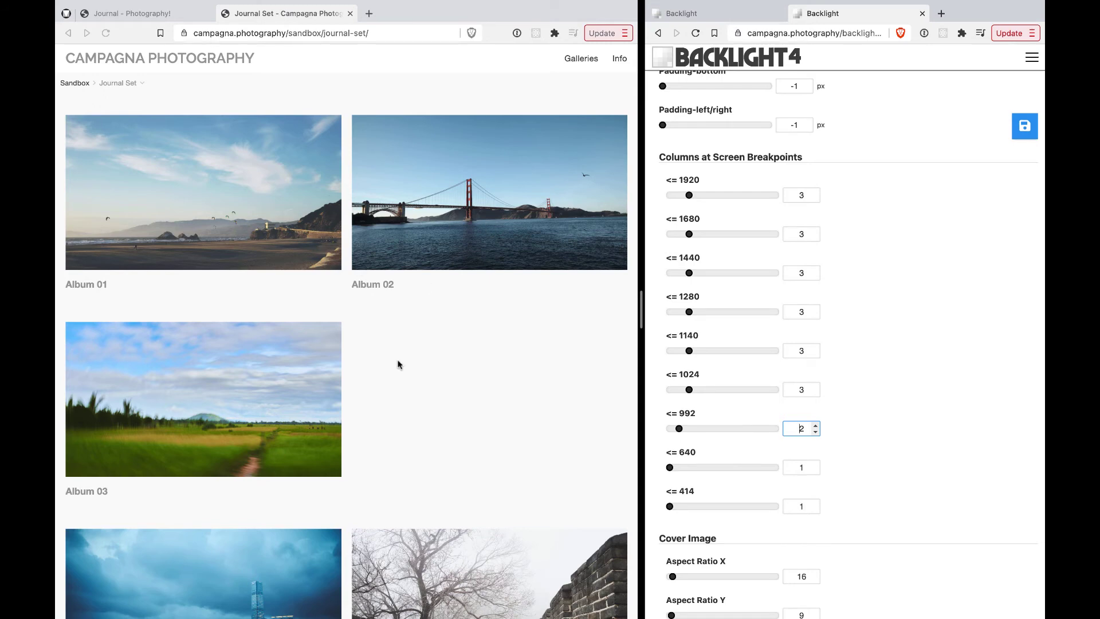
scroll(375, 312, "down", 1)
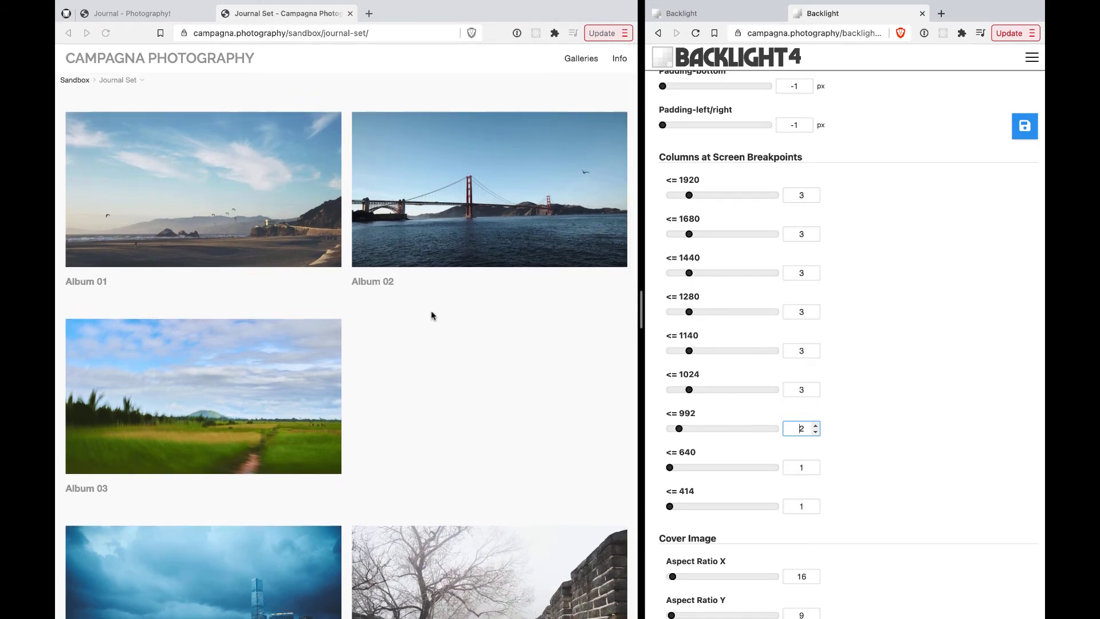
scroll(367, 359, "down", 7)
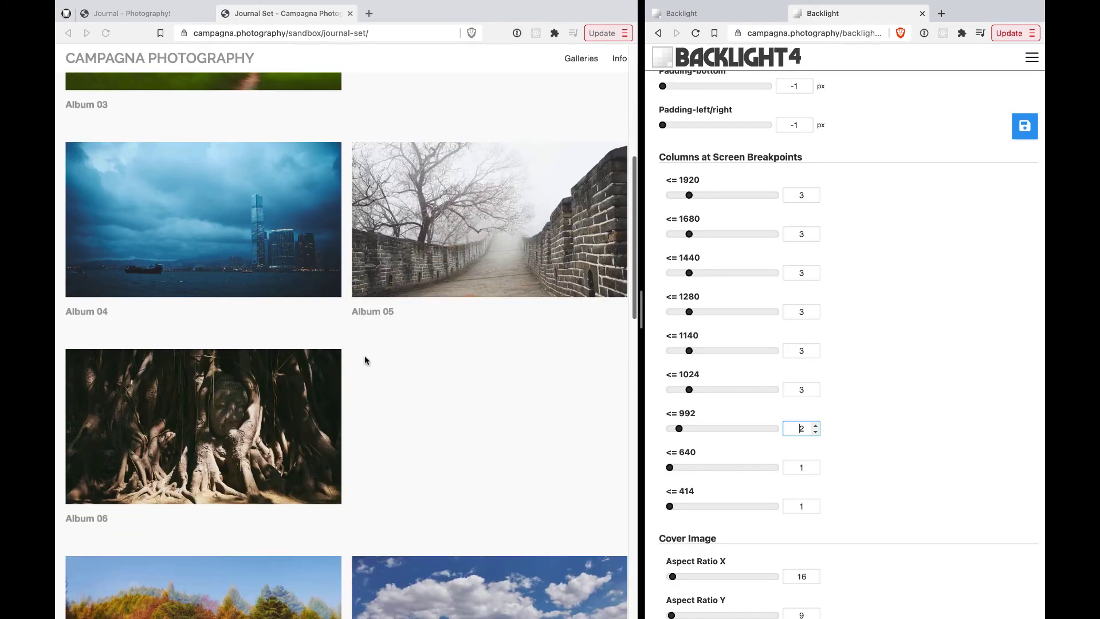
scroll(366, 359, "down", 8)
scroll(367, 360, "up", 9)
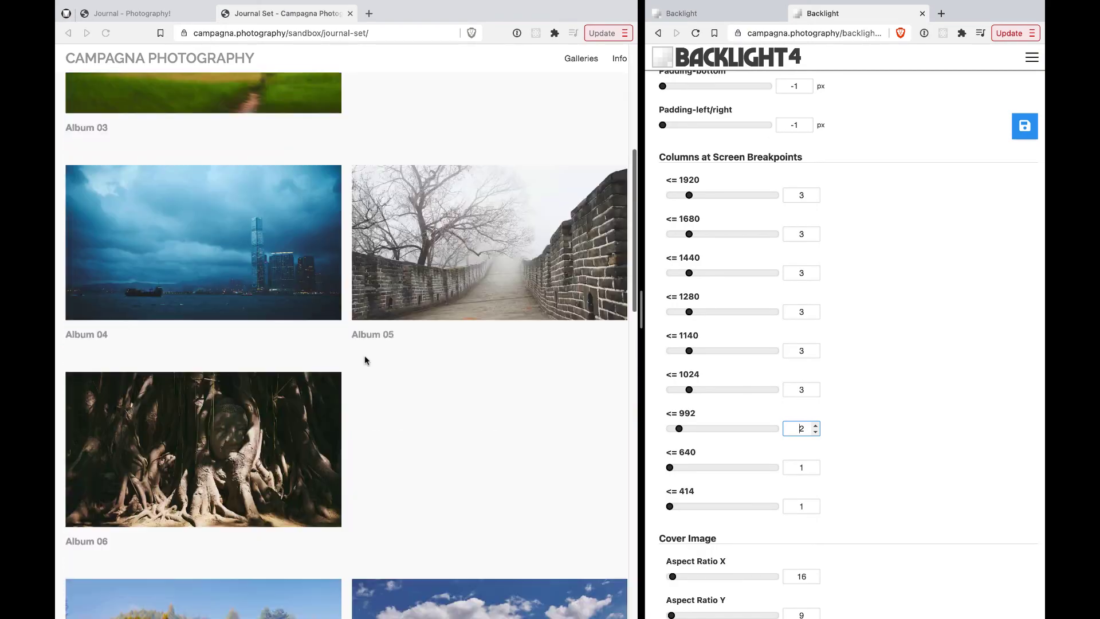
scroll(515, 498, "up", 5)
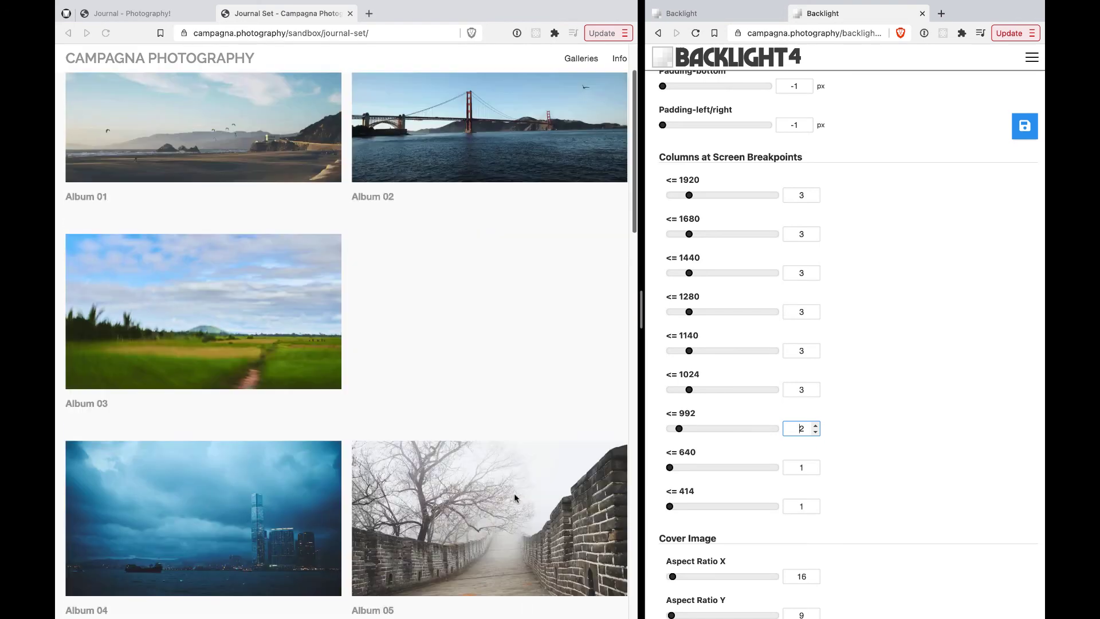
scroll(515, 498, "up", 2)
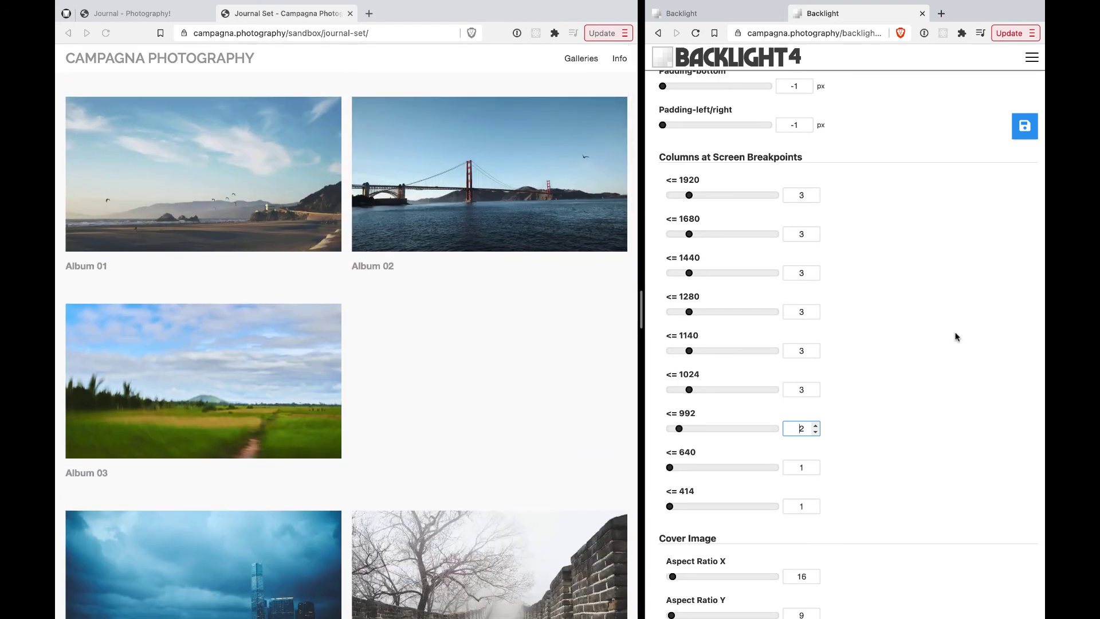
Set Number of Albums within the block to 6 and save the design
scroll(955, 336, "up", 8)
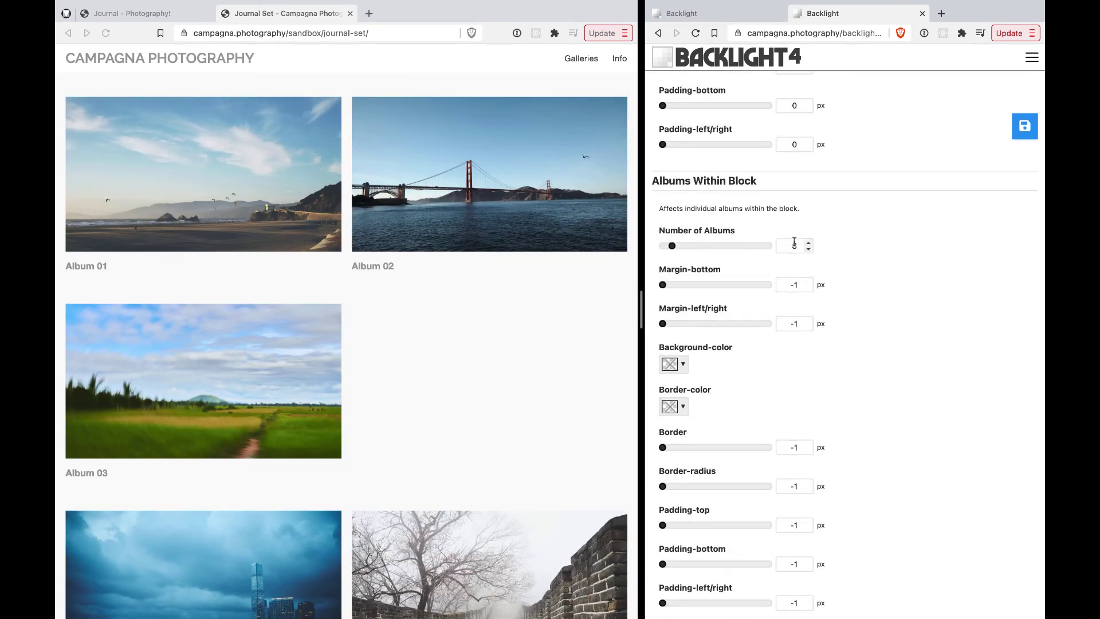
left_click(808, 242)
left_click(808, 243)
left_click(808, 242)
left_click(1024, 126)
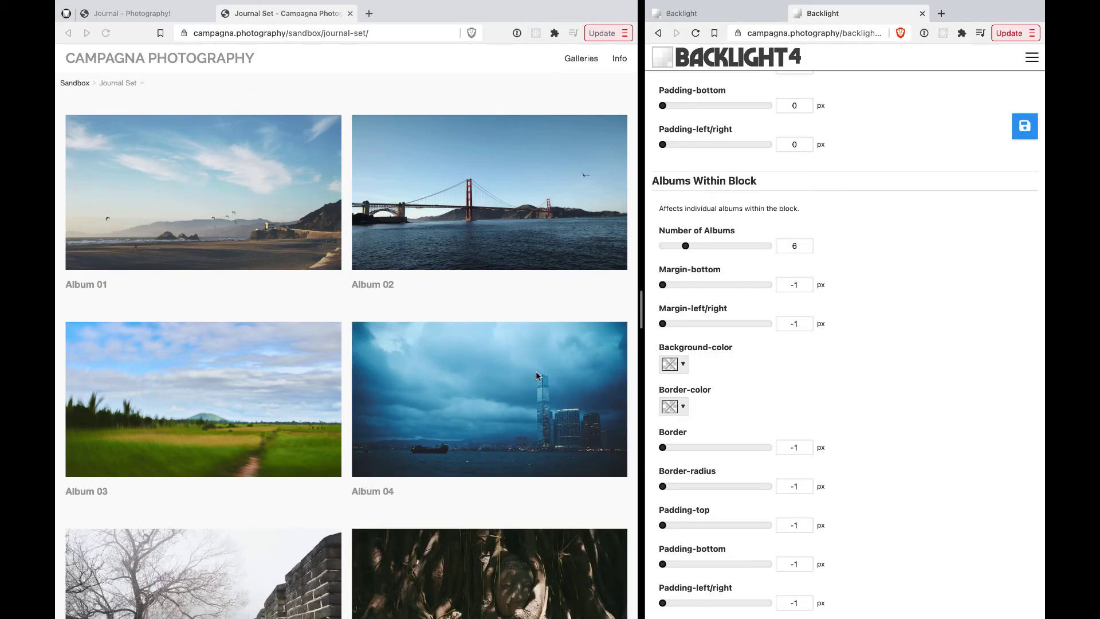
Check the album rows down the whole two-column Journal Set page and review the block's settings again
scroll(531, 342, "down", 3)
scroll(533, 345, "down", 20)
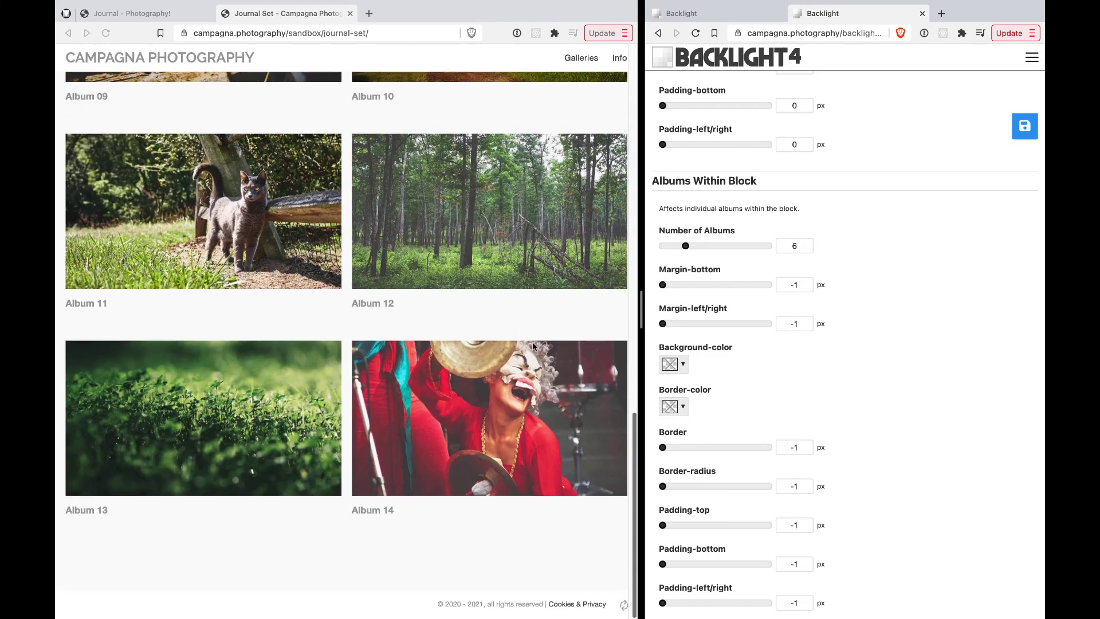
scroll(533, 346, "up", 20)
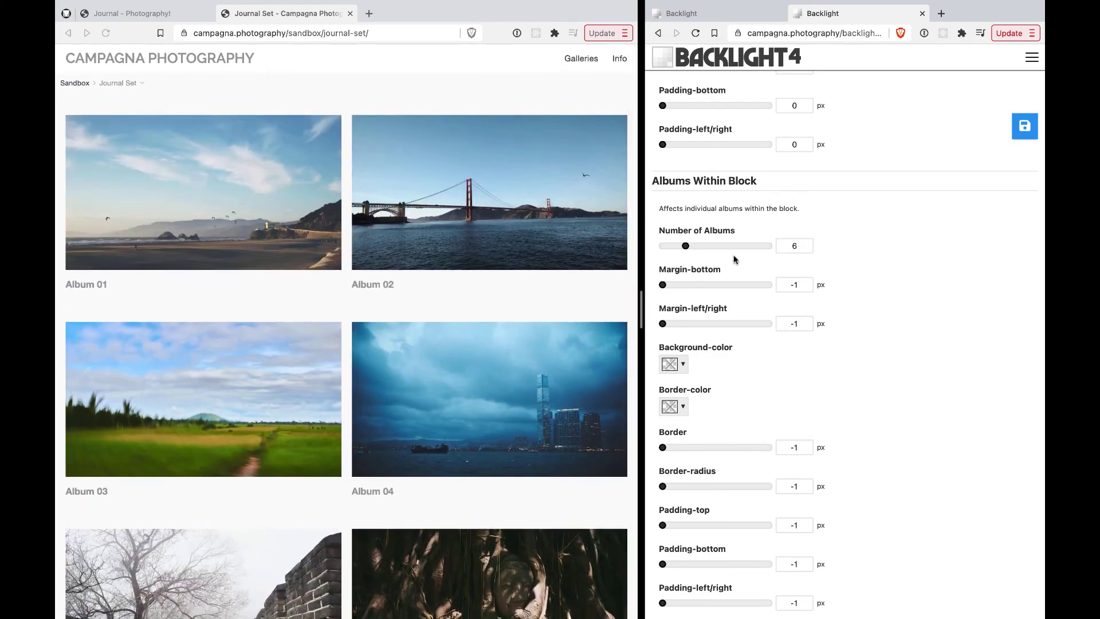
scroll(934, 287, "down", 6)
scroll(934, 288, "up", 8)
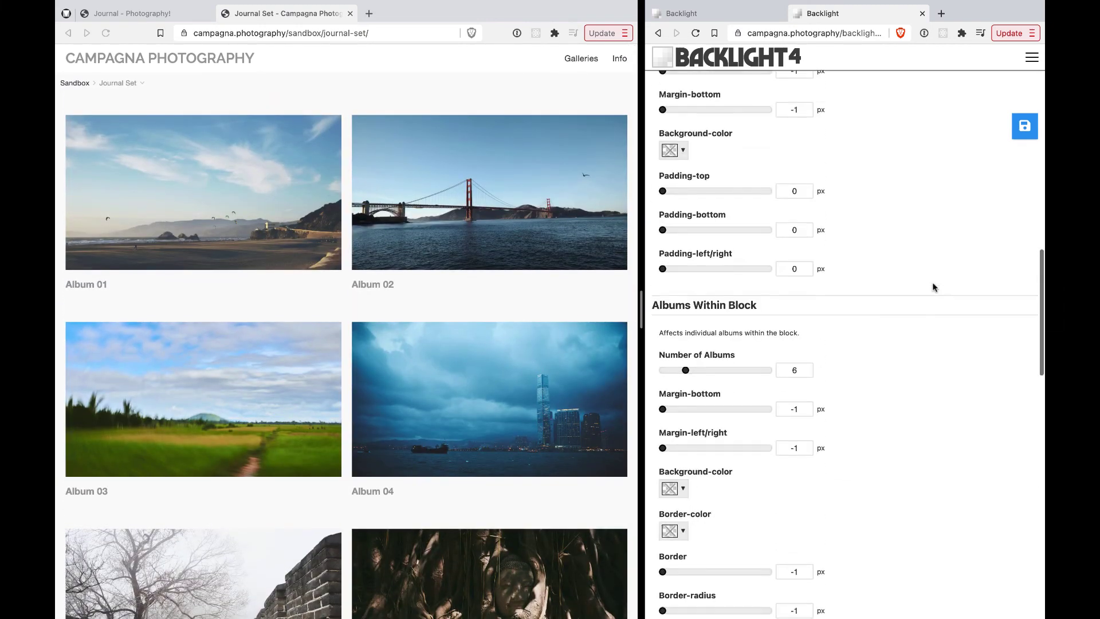
scroll(934, 288, "up", 5)
scroll(933, 288, "down", 7)
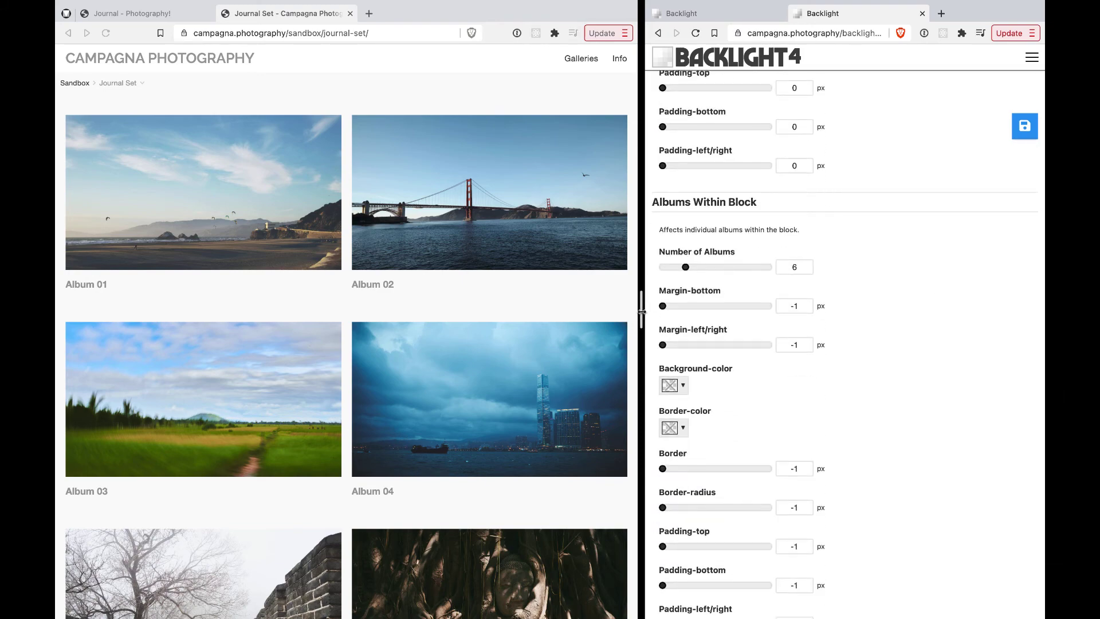
Narrow the Journal Set browser window to the single-column breakpoint and check how the albums stack down the page
left_click_drag(642, 311, 353, 311)
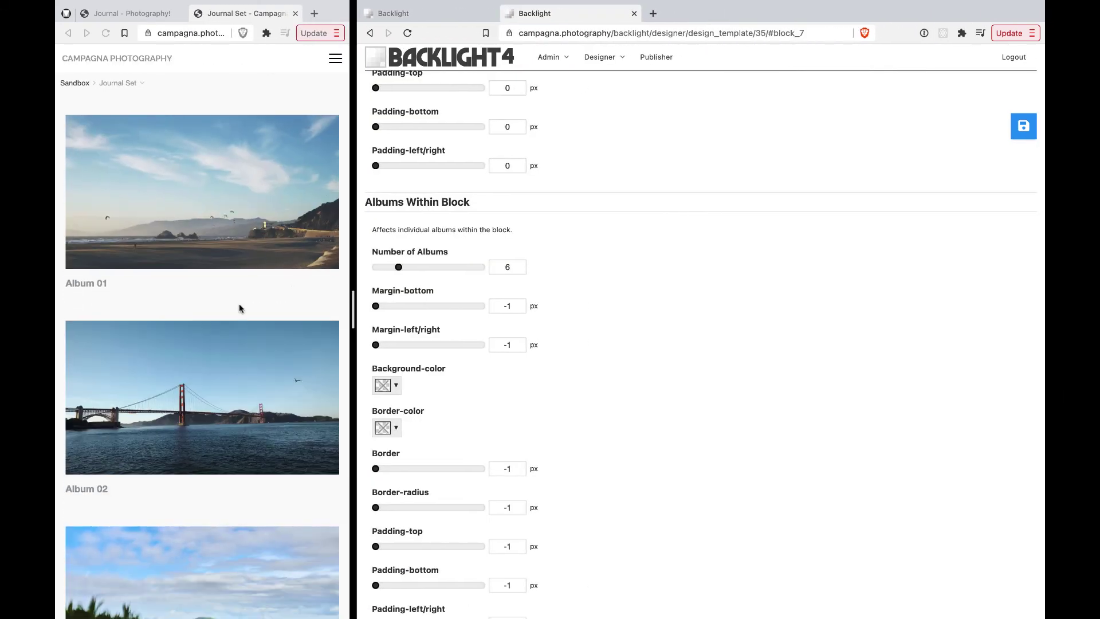
left_click(239, 309)
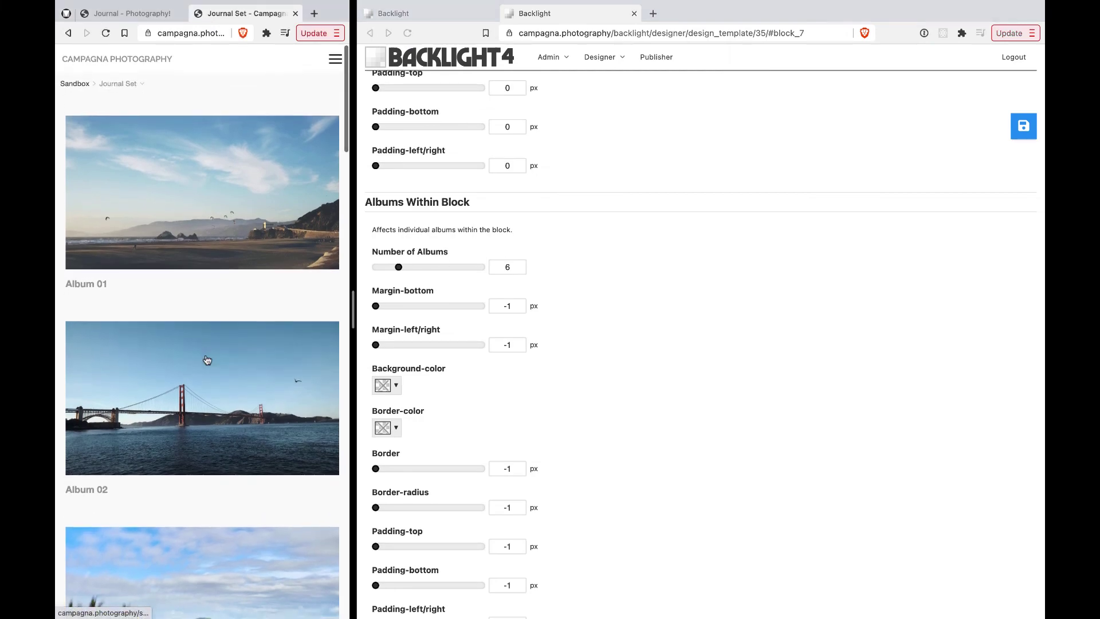
scroll(206, 360, "down", 10)
scroll(207, 360, "up", 10)
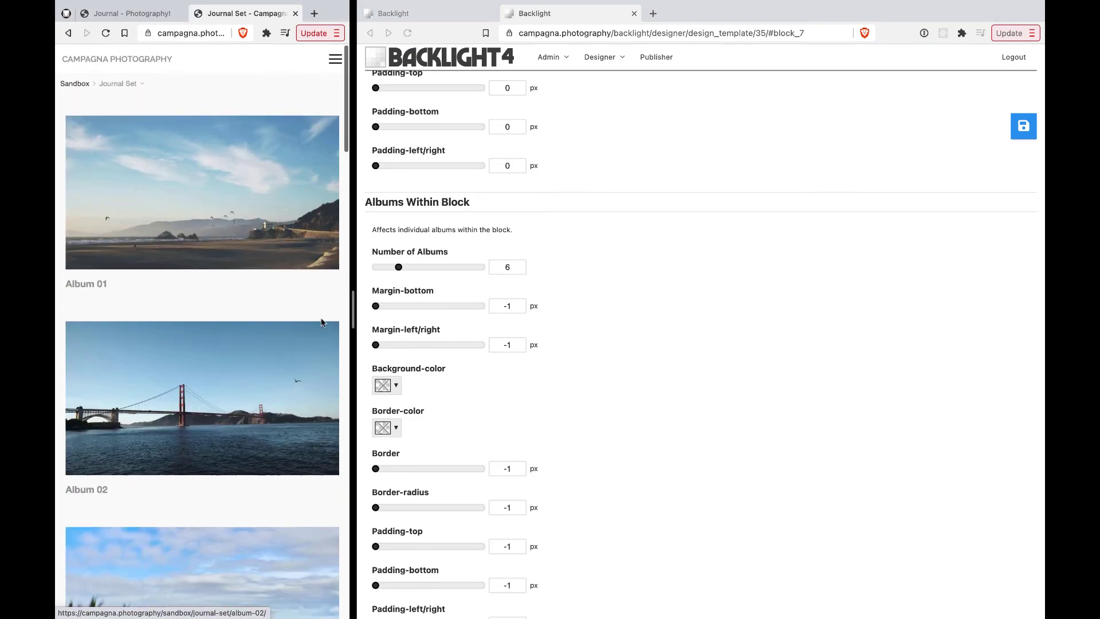
Widen the Journal Set browser window back to the three-column layout and look over the album rows
left_click_drag(353, 312, 789, 325)
left_click_drag(875, 340, 882, 343)
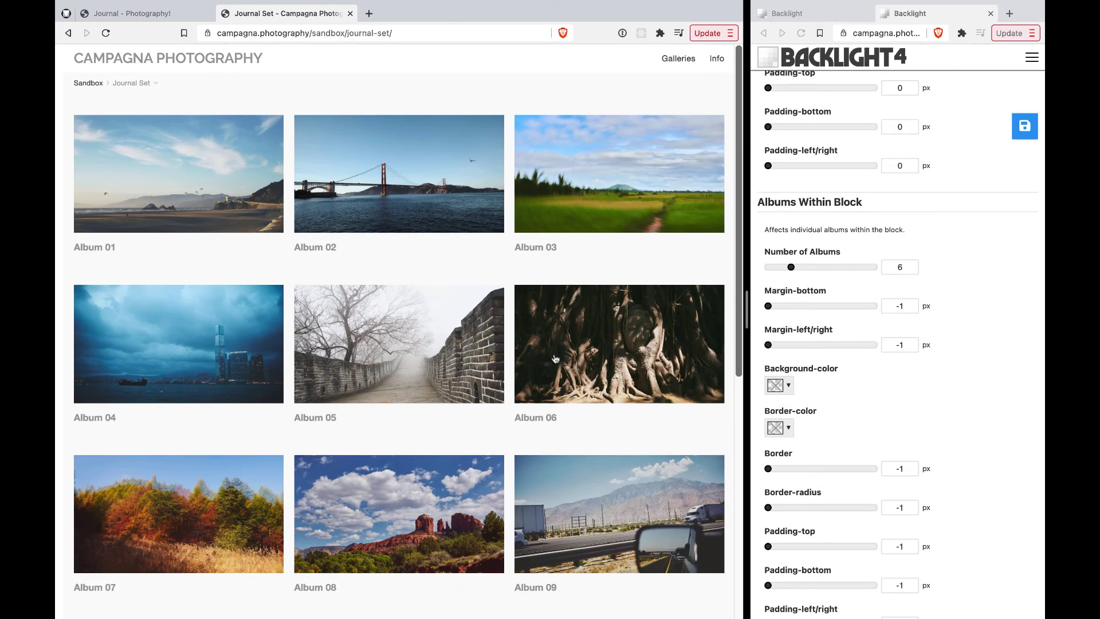
scroll(555, 359, "down", 6)
scroll(555, 359, "up", 6)
Examine the Columns at Screen Breakpoints settings for Block, the Eighth
scroll(883, 419, "down", 7)
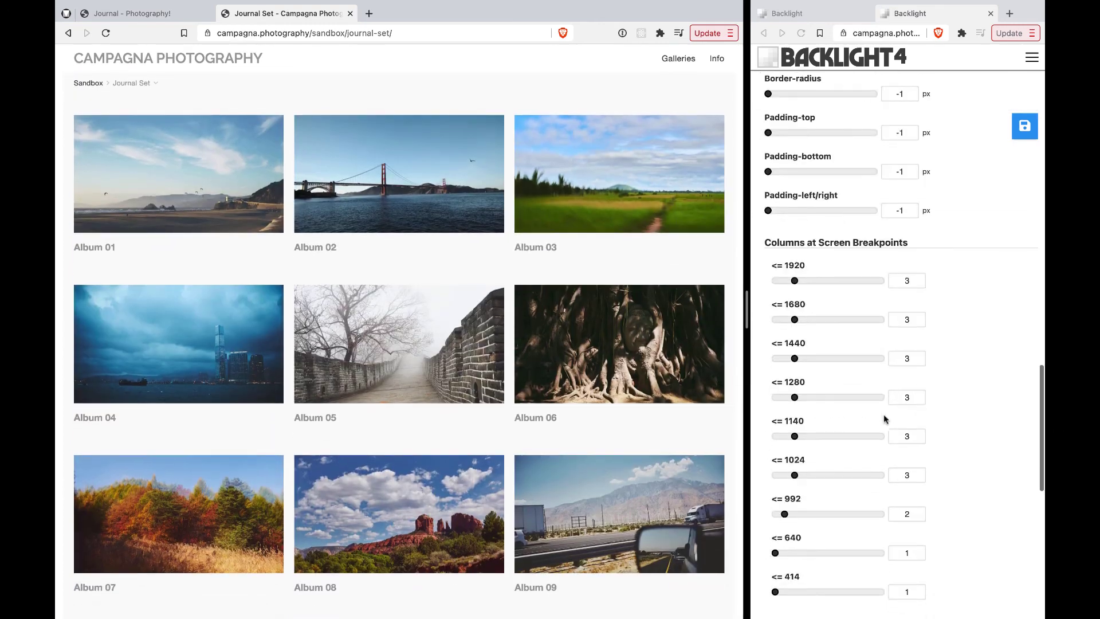
scroll(884, 419, "down", 3)
left_click_drag(802, 166, 861, 163)
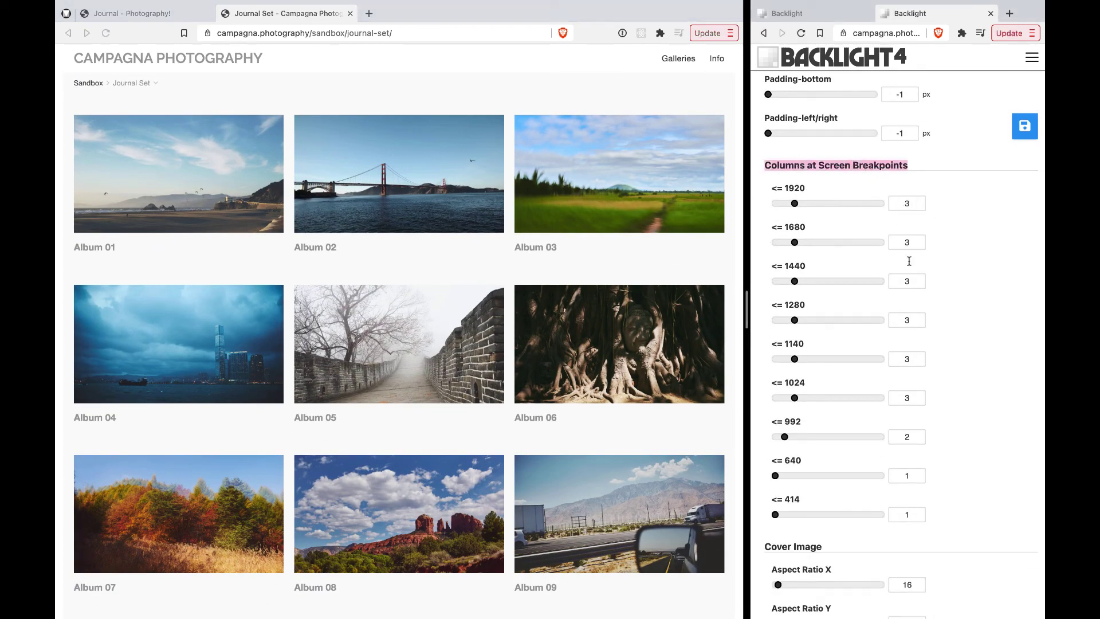
scroll(909, 269, "down", 2)
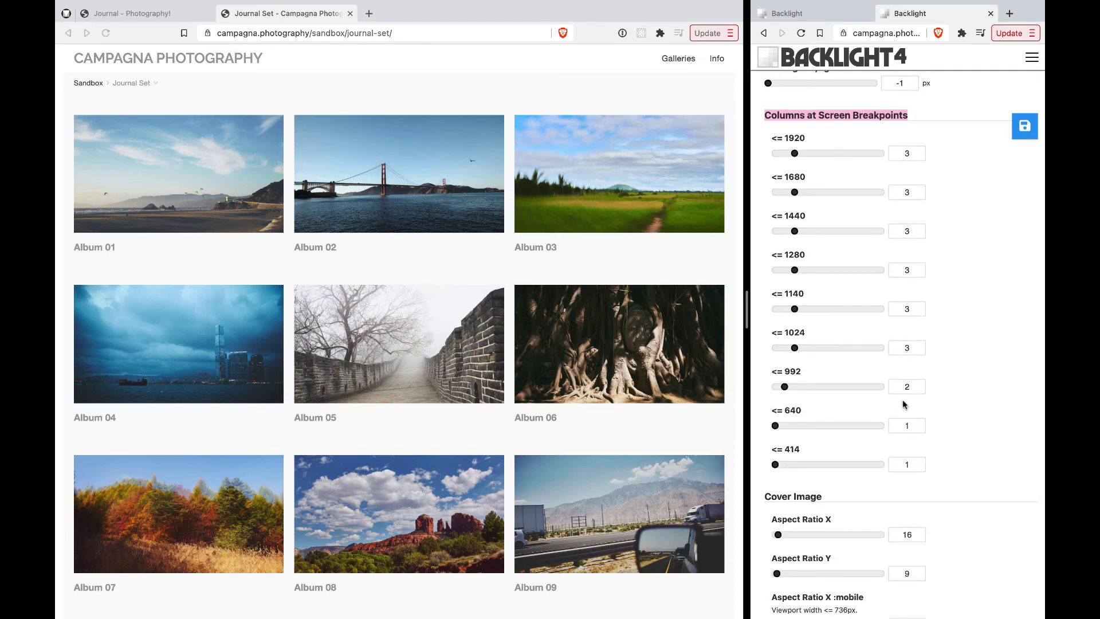
scroll(904, 404, "up", 3)
left_click(885, 176)
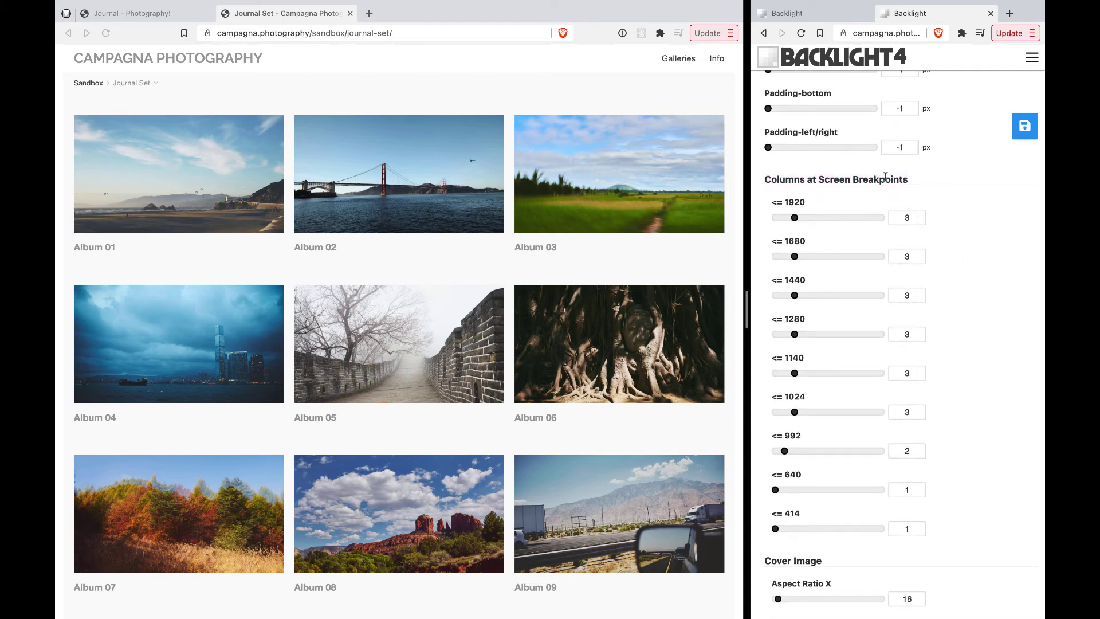
Review the Albums Within Block settings, from Number of Albums through margins, colors, borders and padding
scroll(946, 213, "up", 15)
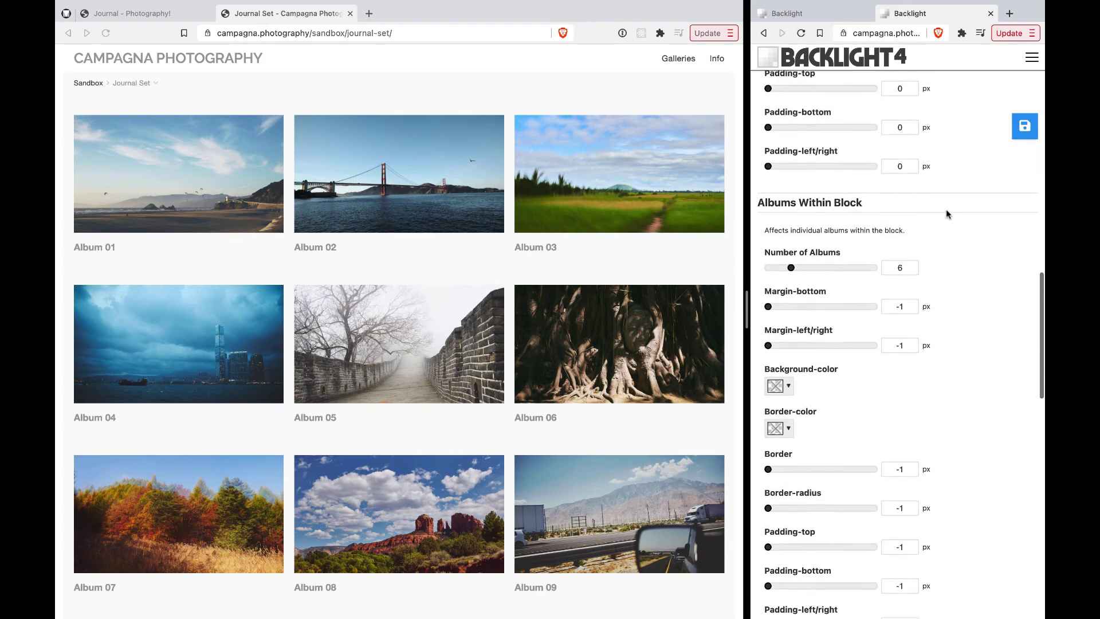
scroll(946, 213, "down", 3)
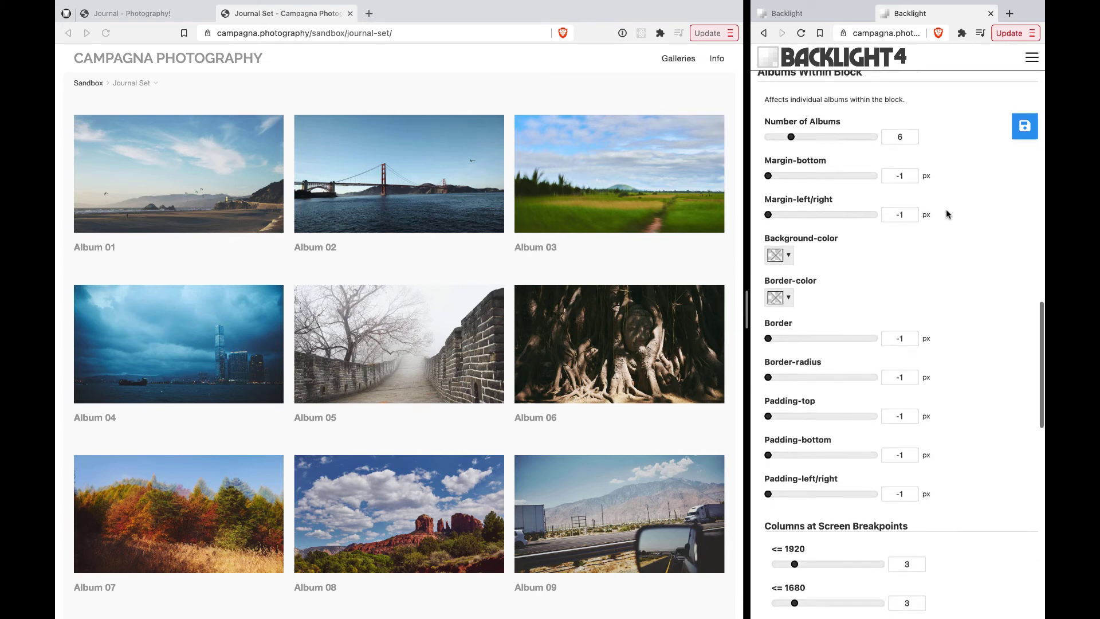
left_click_drag(777, 122, 812, 122)
left_click(1002, 209)
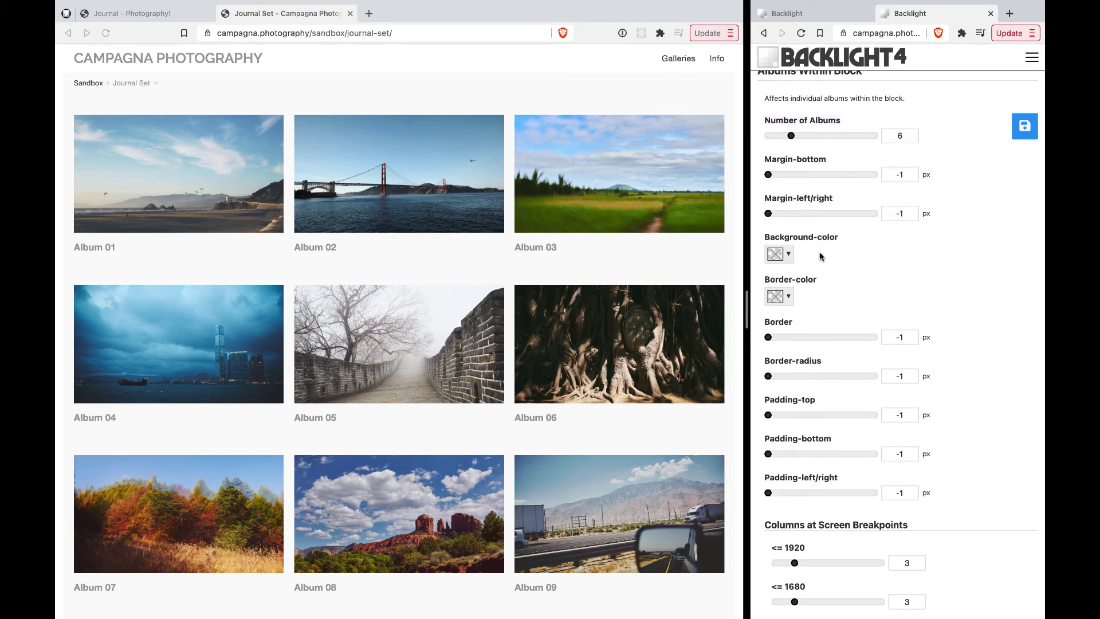
scroll(819, 253, "down", 2)
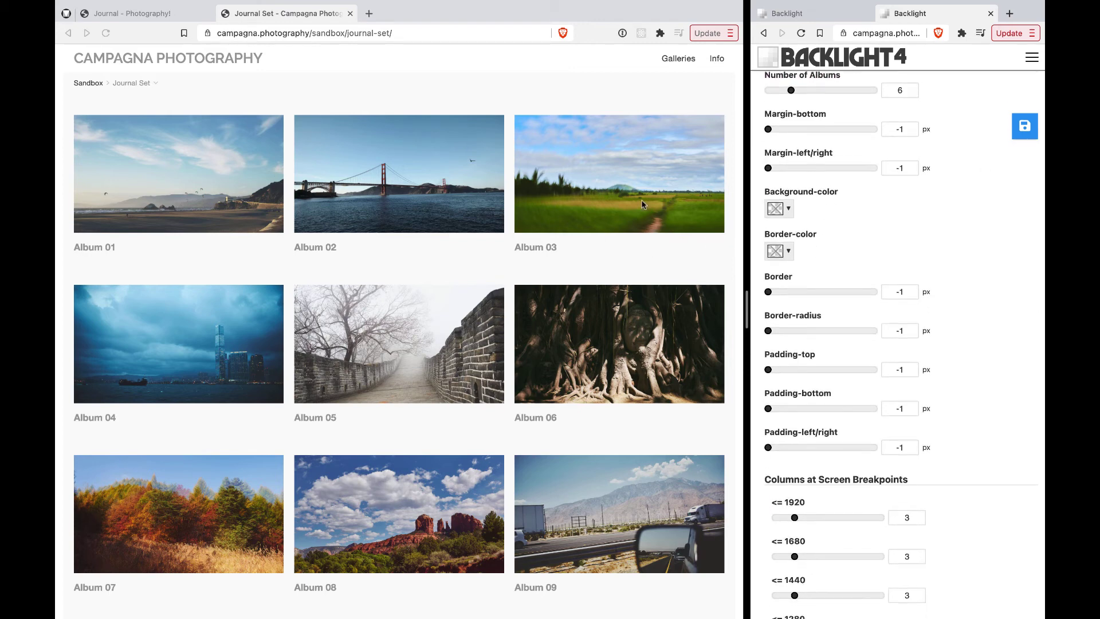
scroll(837, 282, "down", 3)
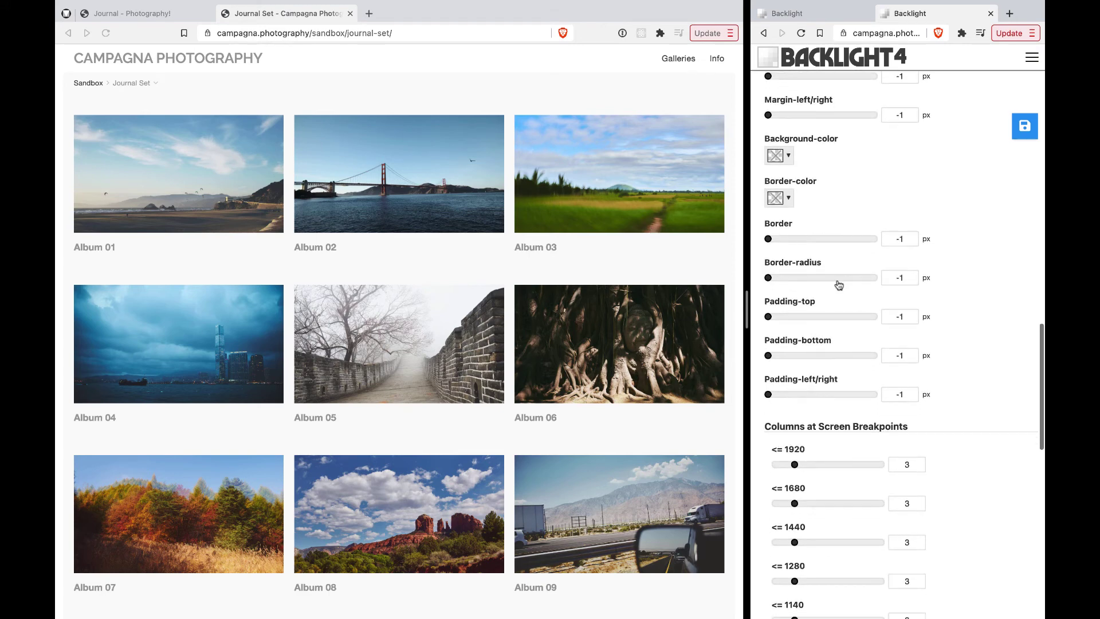
scroll(837, 282, "up", 4)
scroll(838, 285, "down", 5)
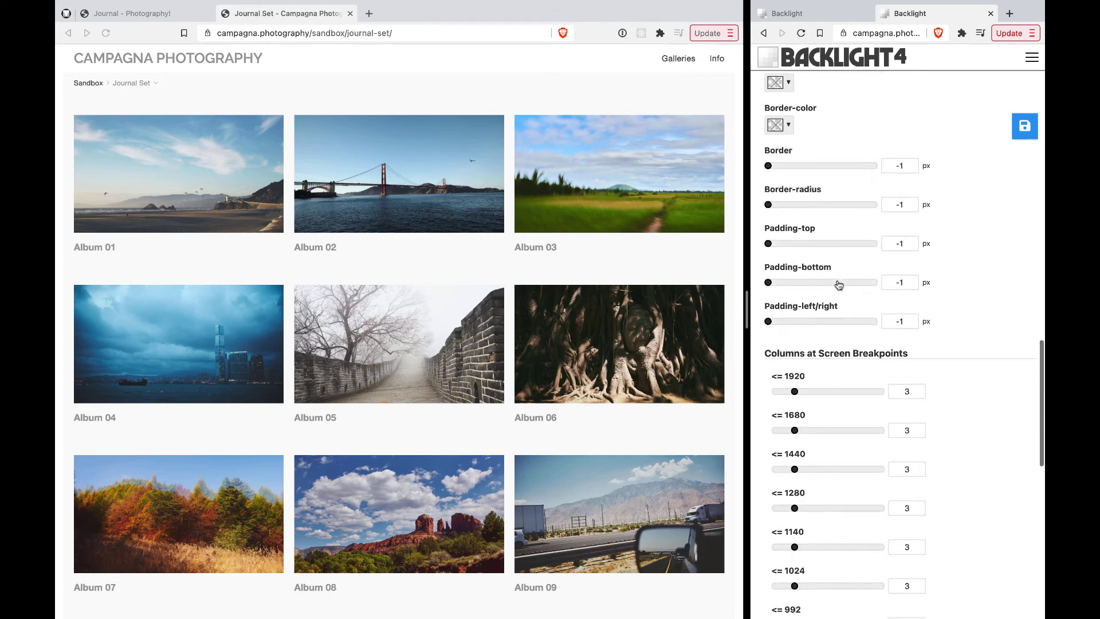
scroll(838, 285, "down", 7)
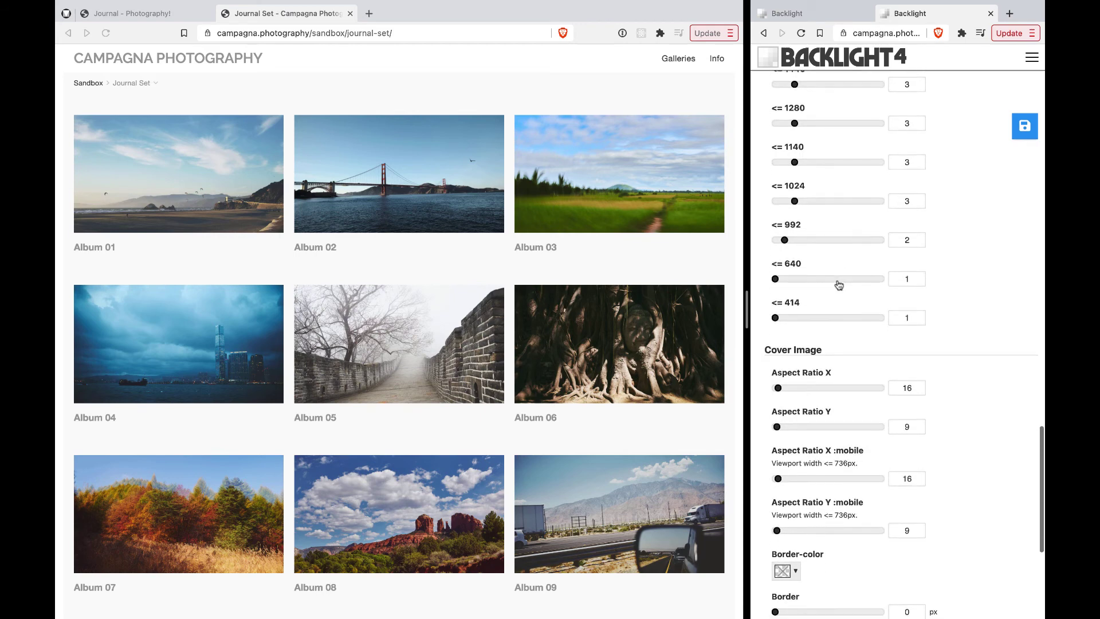
Examine the Cover Image settings of the block, focusing on Aspect Ratio X and Aspect Ratio Y
scroll(849, 350, "down", 3)
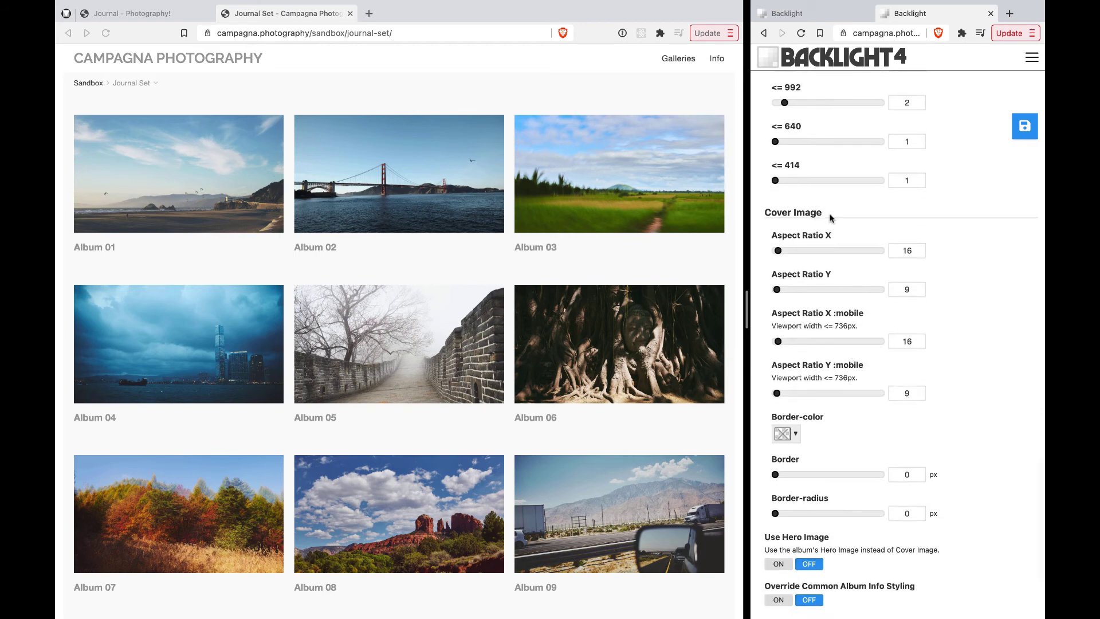
double_click(807, 215)
triple_click(800, 211)
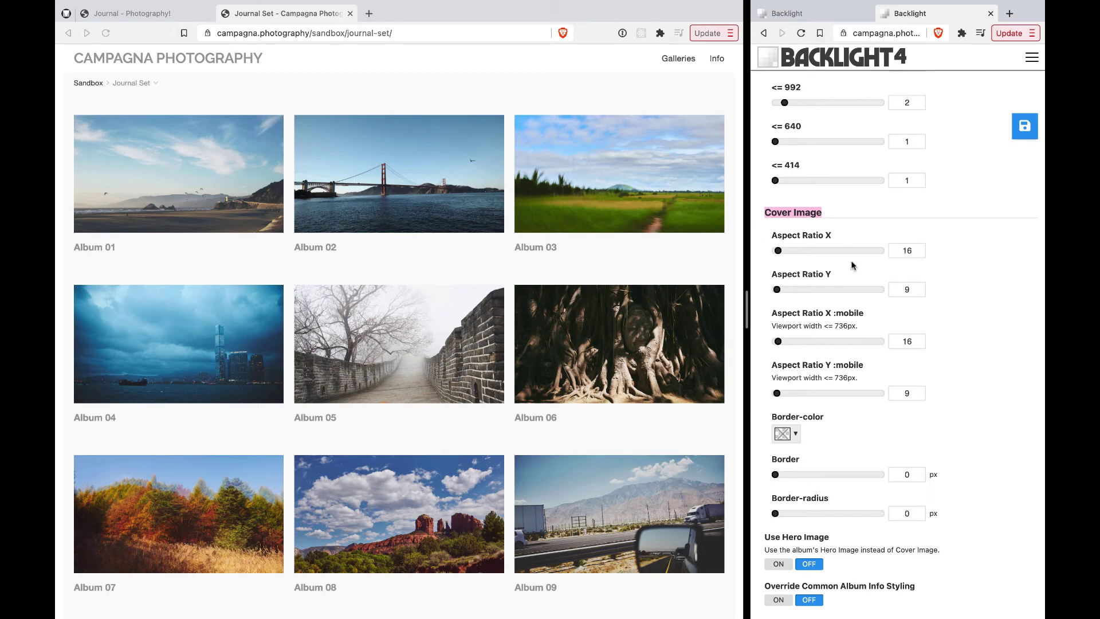
double_click(821, 237)
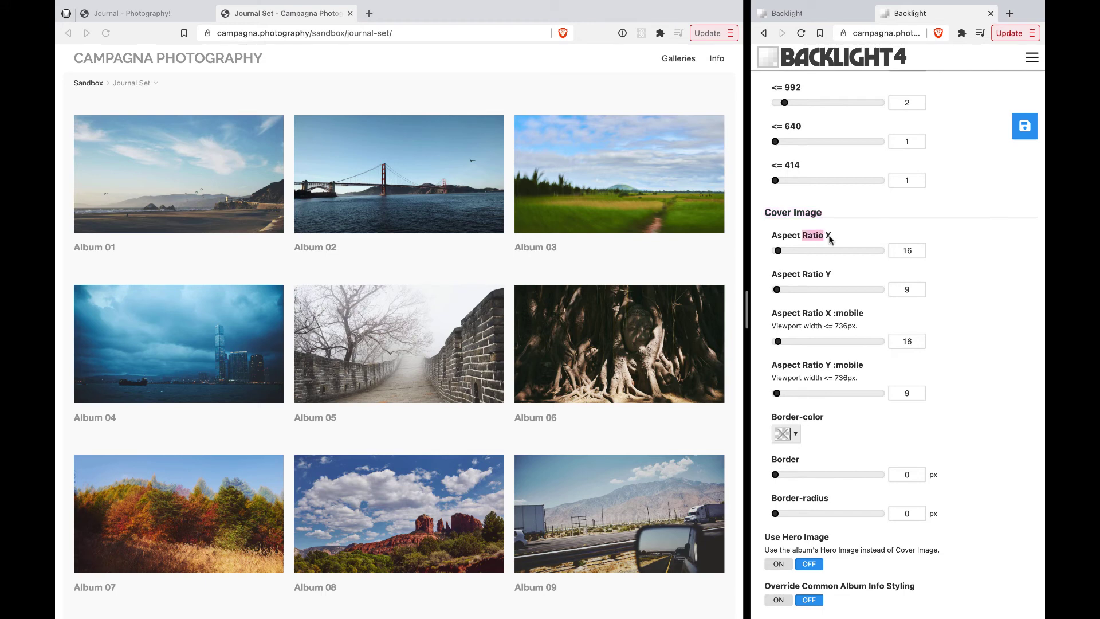
left_click(835, 240)
left_click_drag(781, 236, 827, 236)
Examine the mobile aspect ratio settings, their viewport width limit, and the Use Hero Image option
left_click_drag(796, 313, 837, 313)
scroll(837, 313, "down", 3)
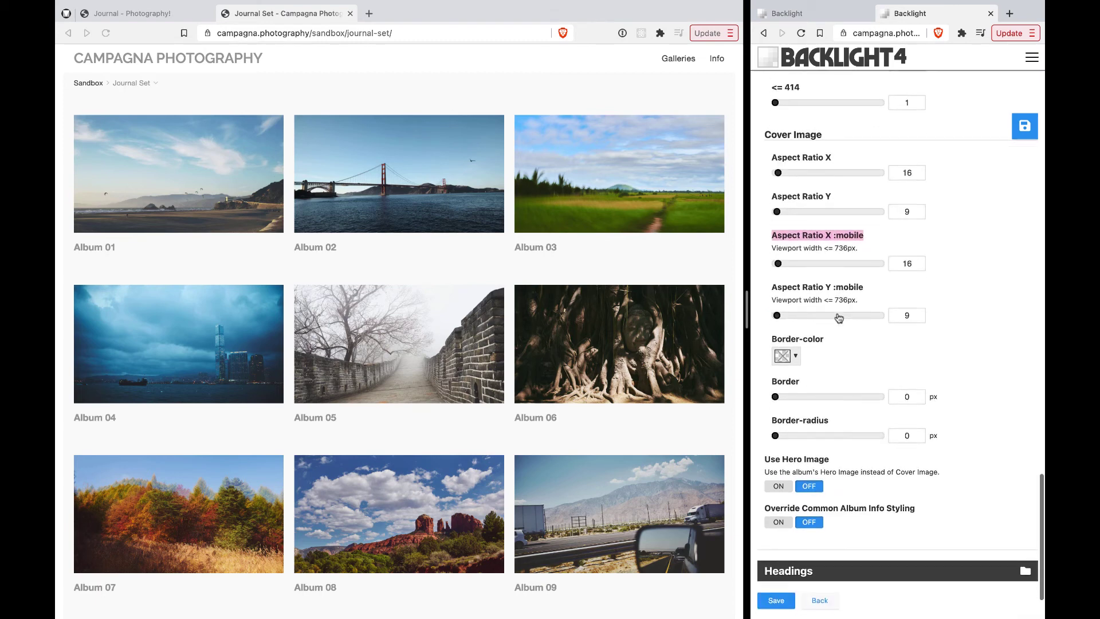
double_click(840, 249)
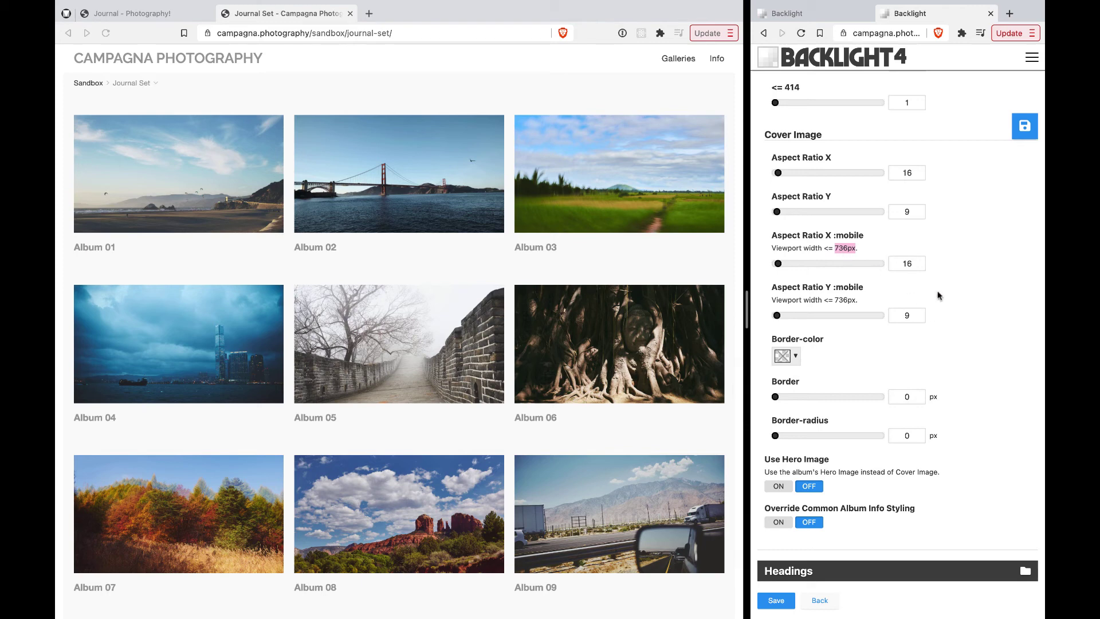
left_click(943, 259)
scroll(939, 288, "down", 3)
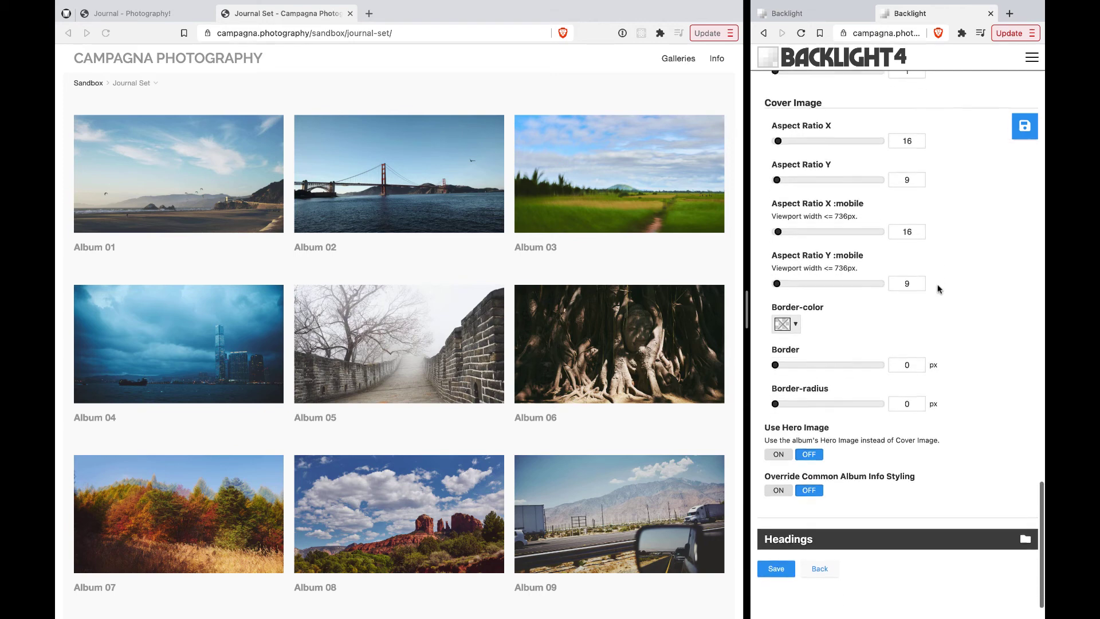
scroll(937, 289, "down", 1)
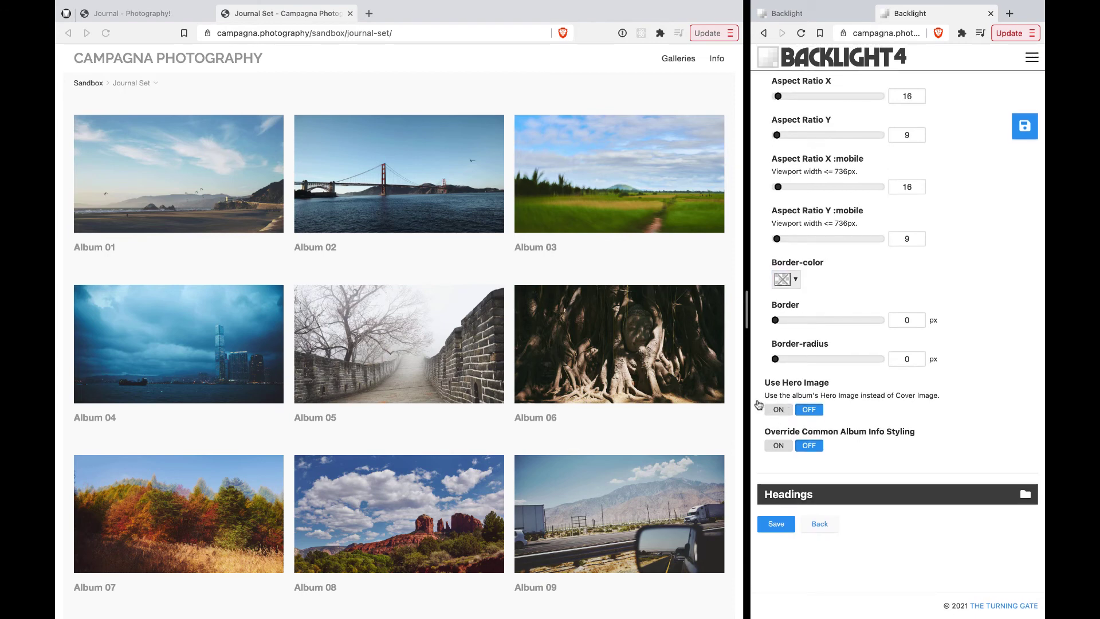
left_click_drag(775, 384, 816, 382)
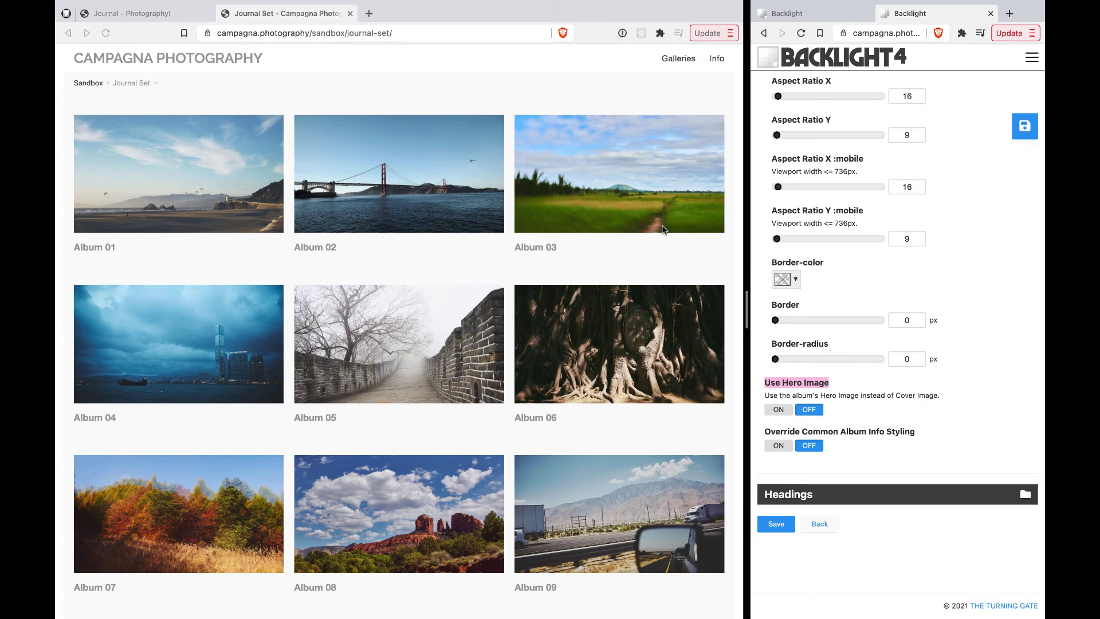
Enable Block, the First, save the design, and reload the Journal Set page to check its opening rows
scroll(873, 247, "up", 15)
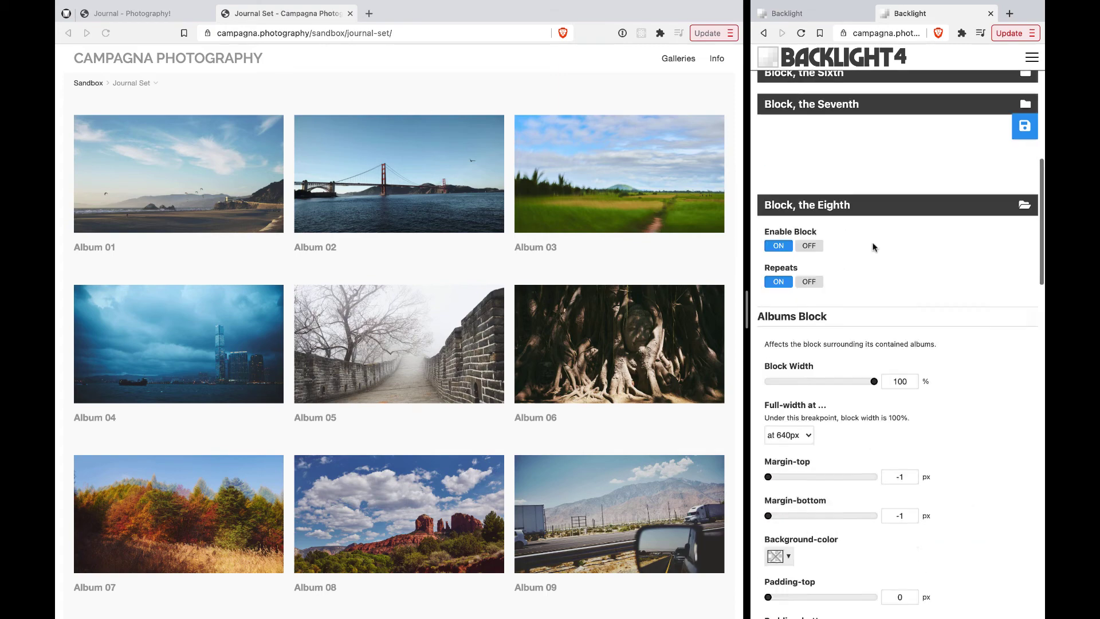
left_click(831, 183)
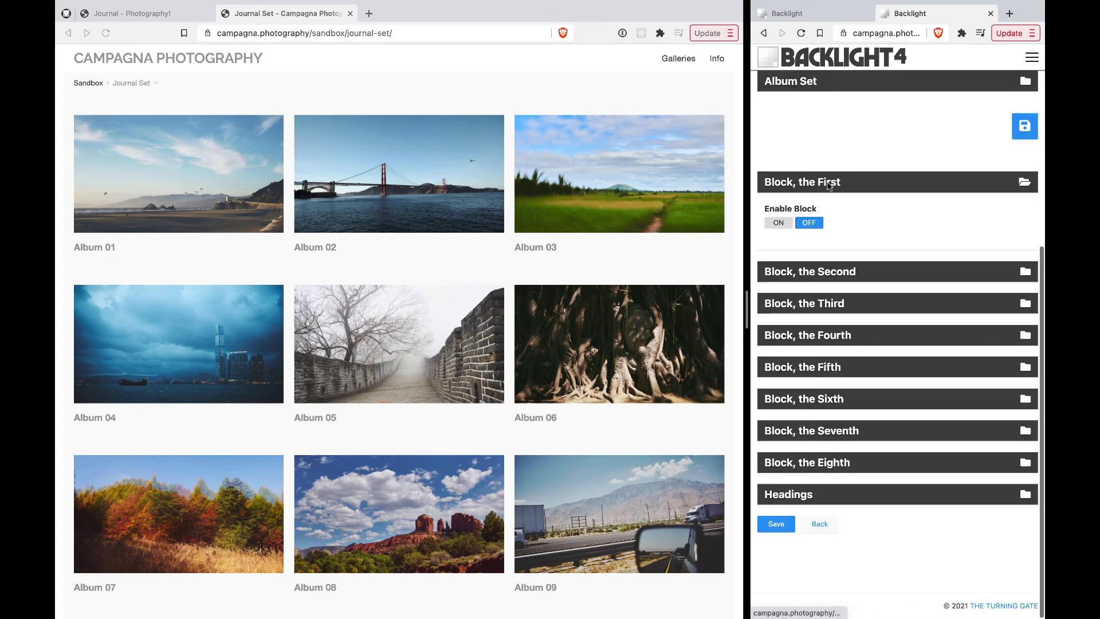
left_click(1029, 136)
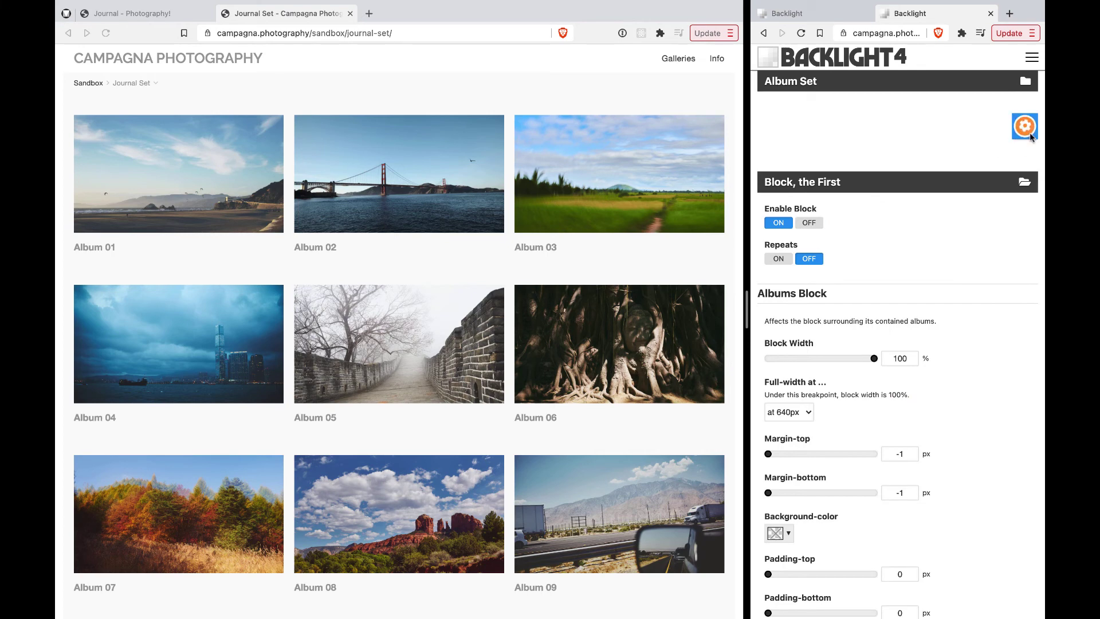
left_click(561, 285)
key("super+r")
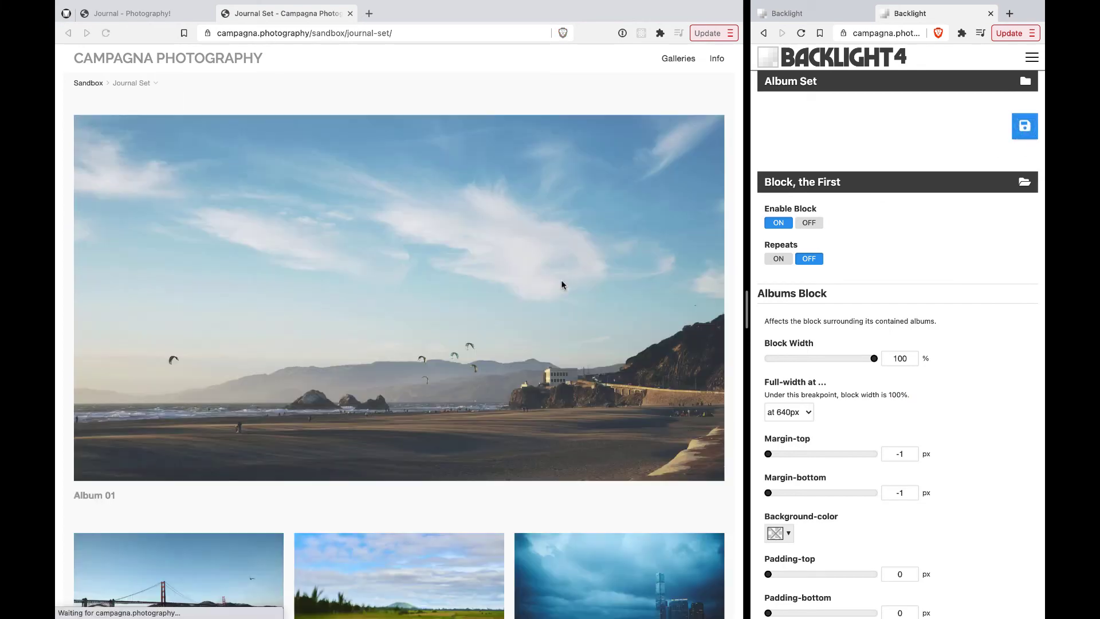
scroll(342, 345, "down", 2)
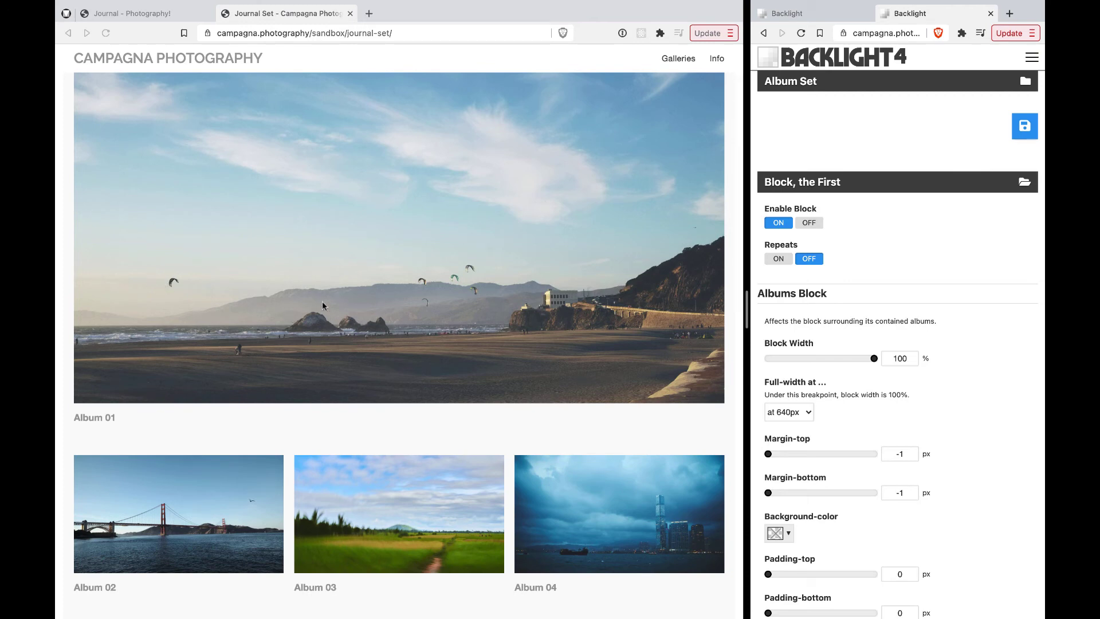
scroll(322, 303, "up", 2)
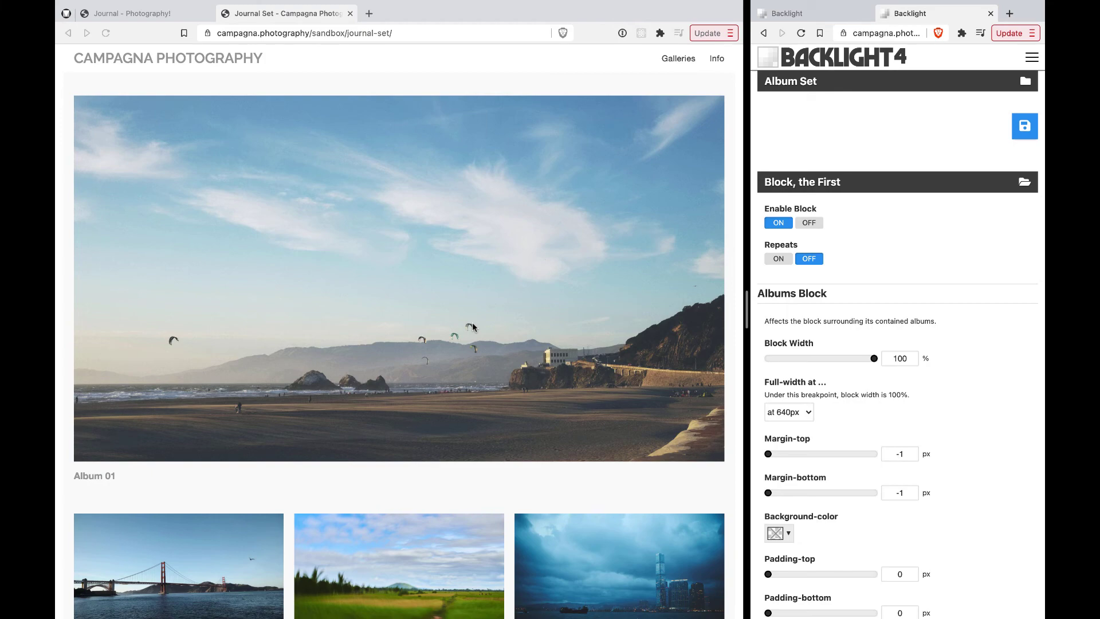
Try Use Hero Image in Block, the First, compare the Journal Set page, and turn the option off again
scroll(840, 353, "down", 15)
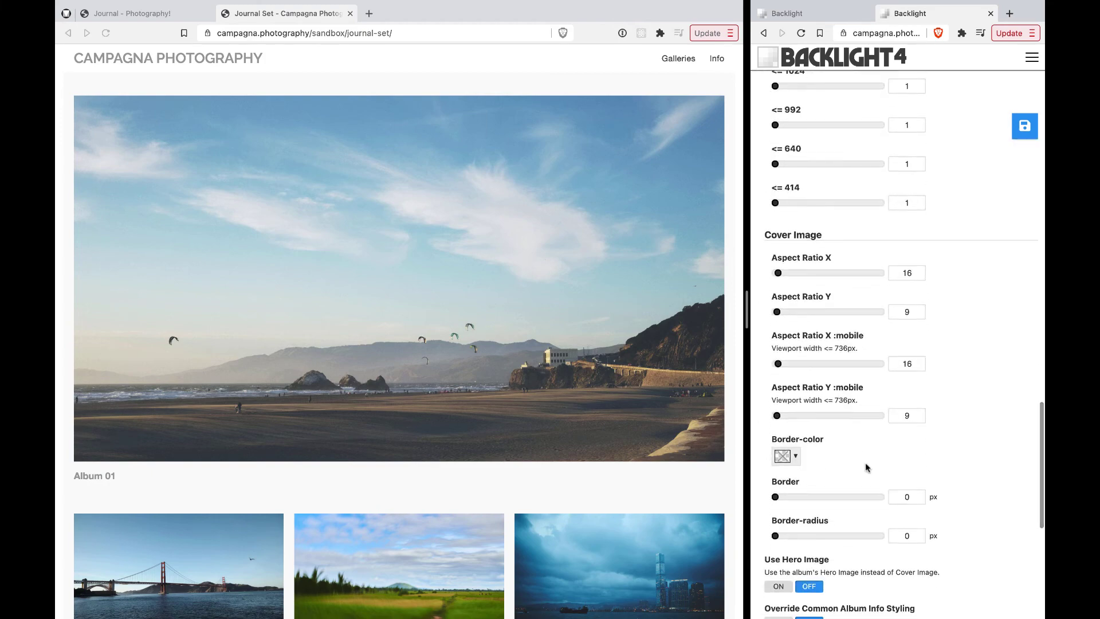
scroll(858, 464, "down", 5)
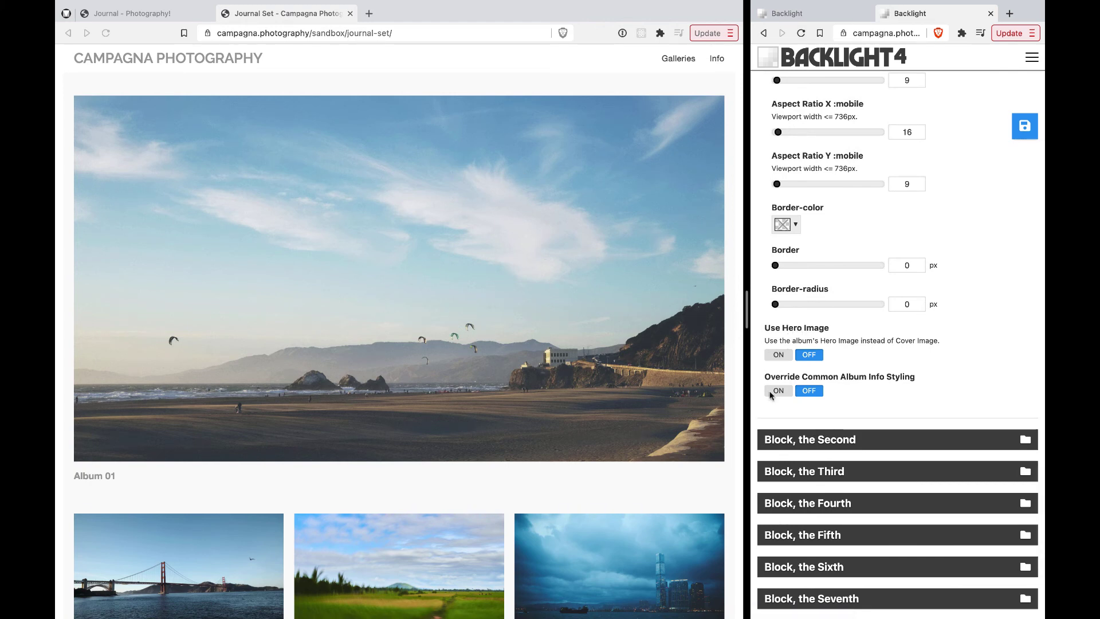
left_click(778, 355)
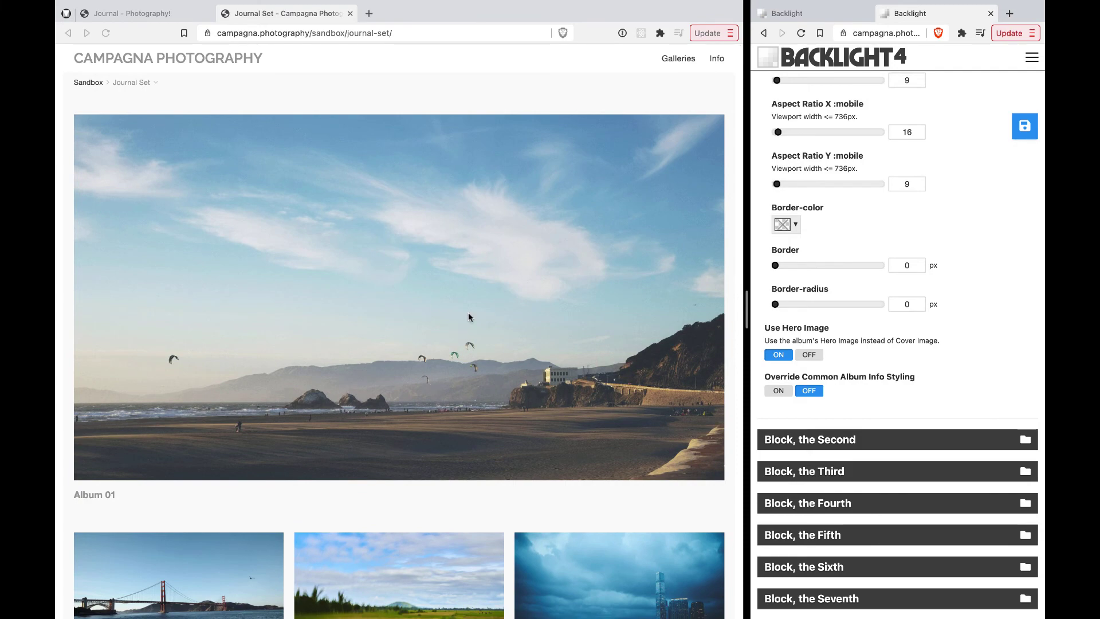
scroll(441, 314, "down", 3)
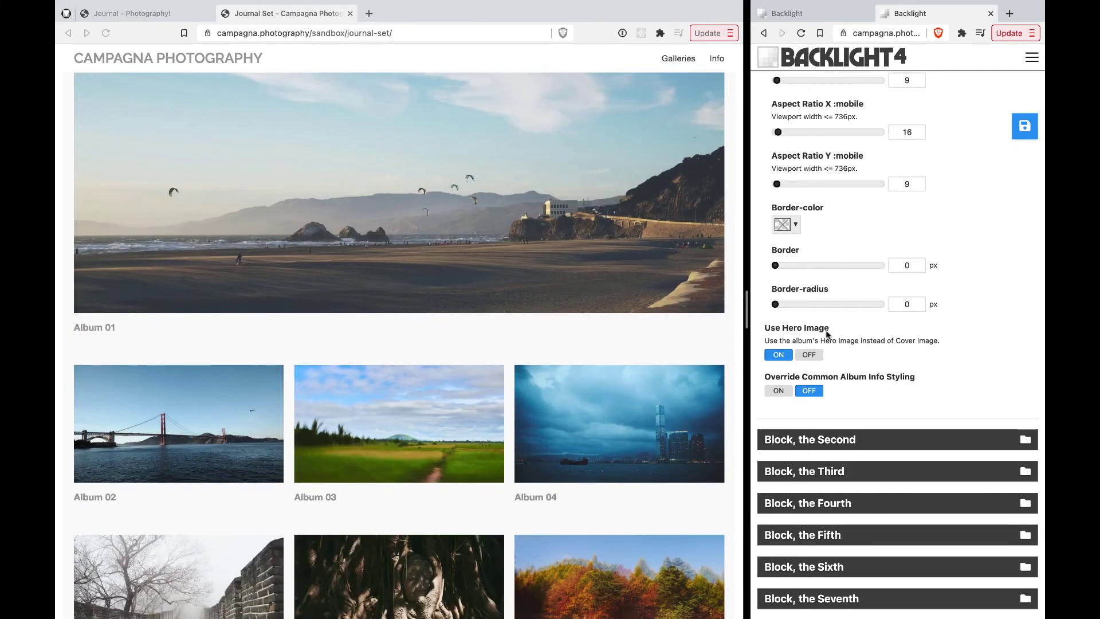
left_click(810, 355)
left_click(785, 357)
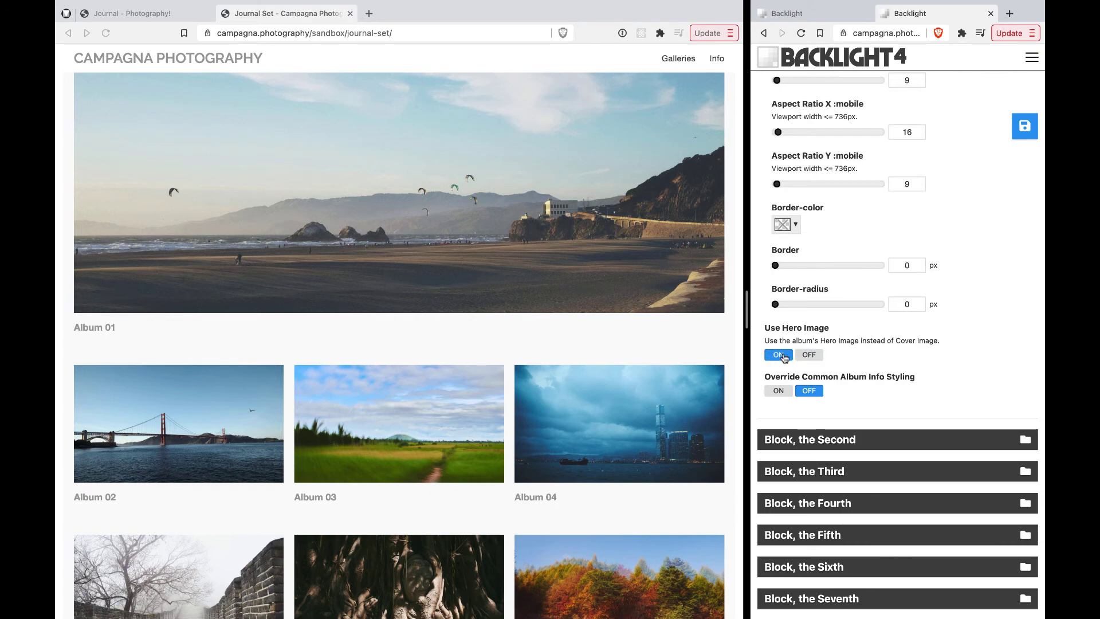
left_click(813, 358)
left_click(774, 358)
left_click(810, 357)
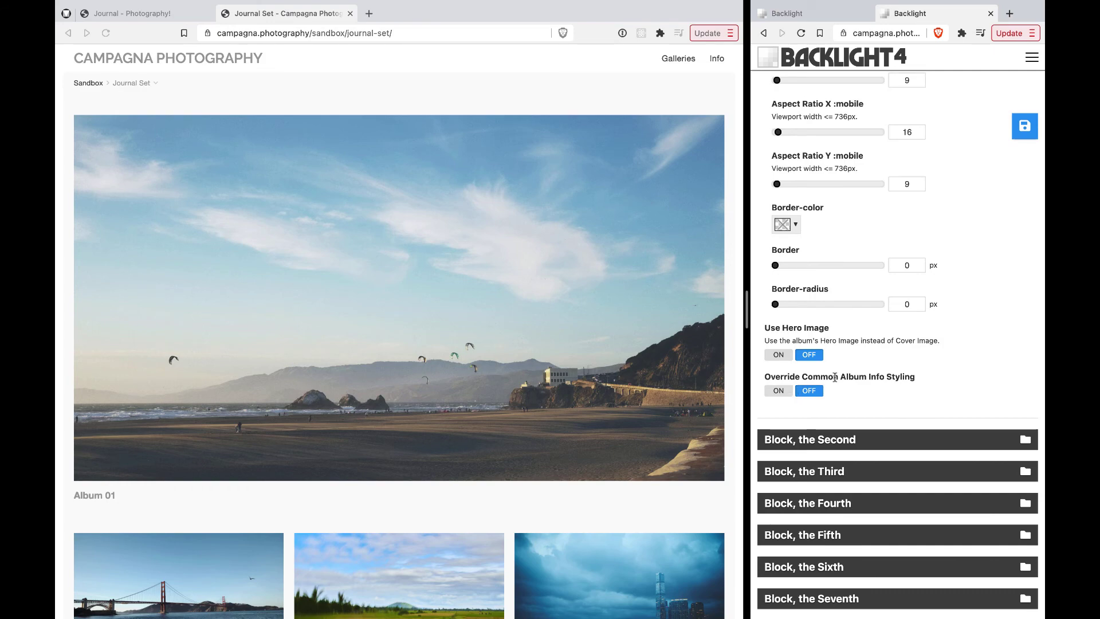
Open the Album Set settings and examine the common Album Info padding and Titles styling options
scroll(856, 377, "up", 20)
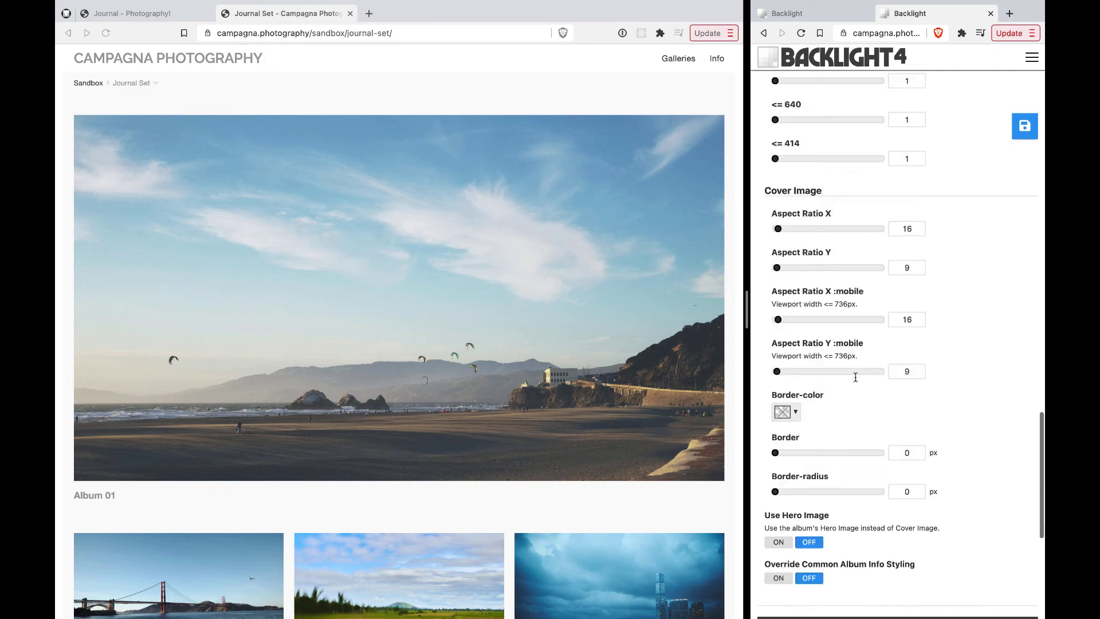
left_click(855, 382)
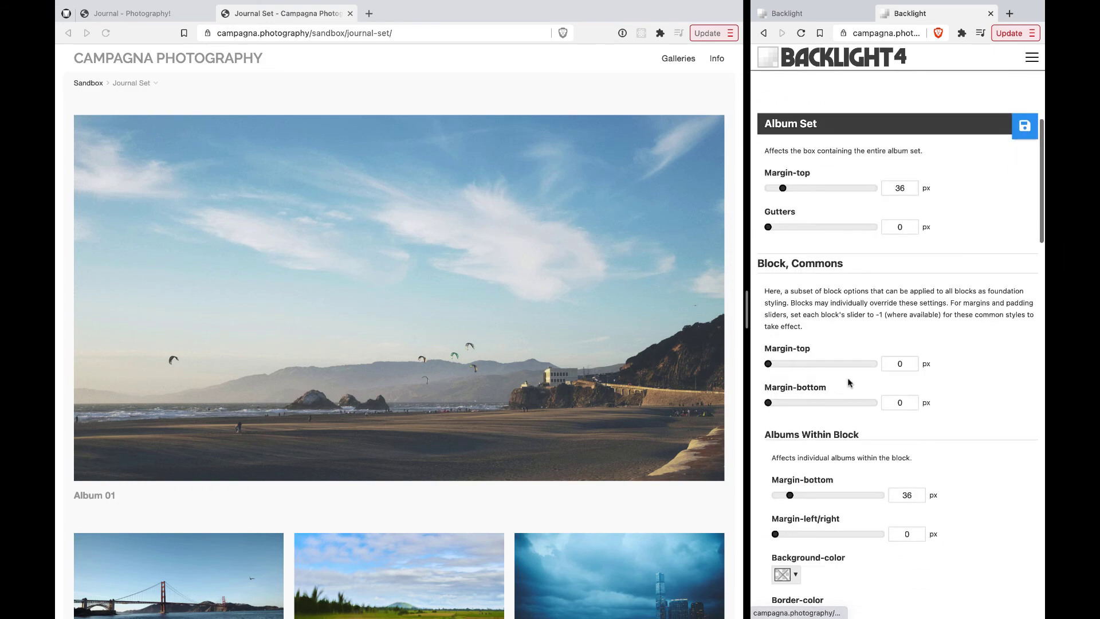
scroll(850, 382, "down", 8)
scroll(849, 382, "down", 3)
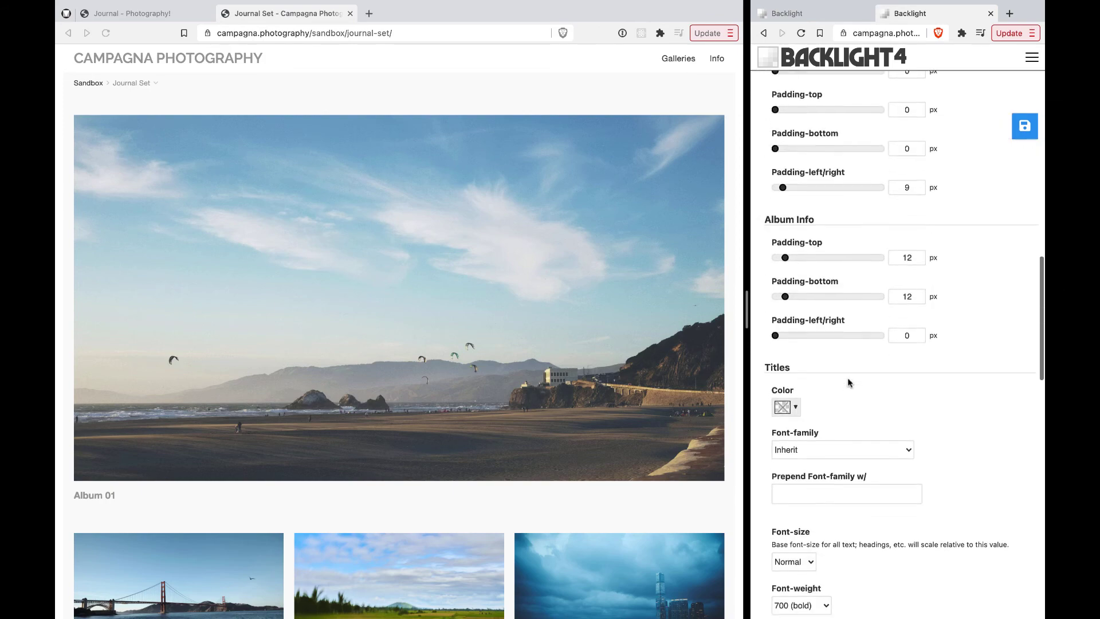
left_click_drag(787, 212, 803, 211)
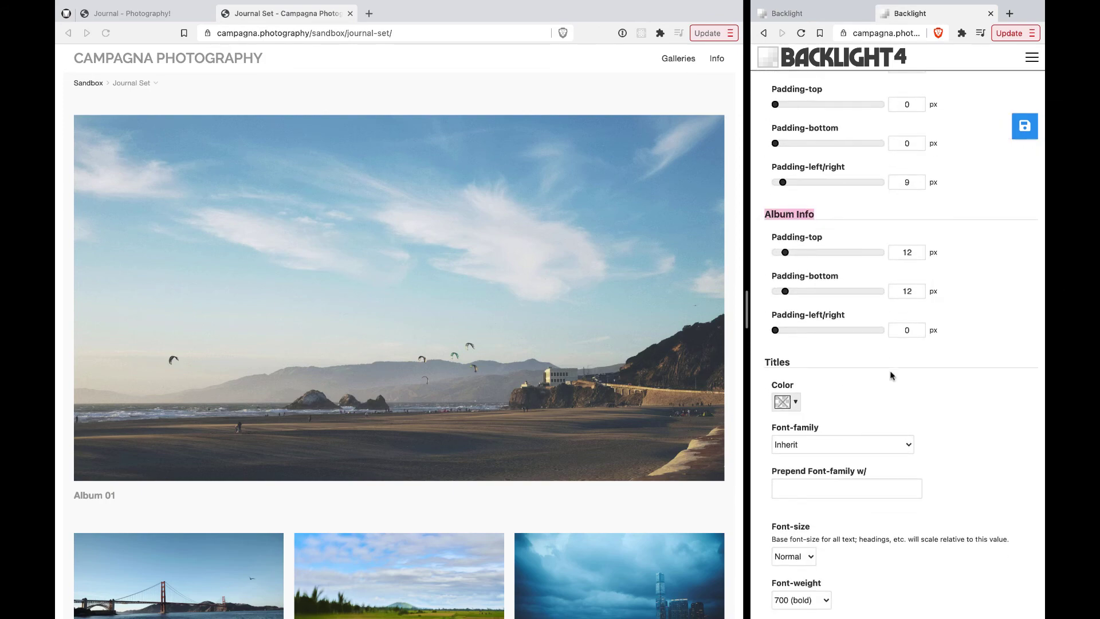
scroll(890, 376, "down", 6)
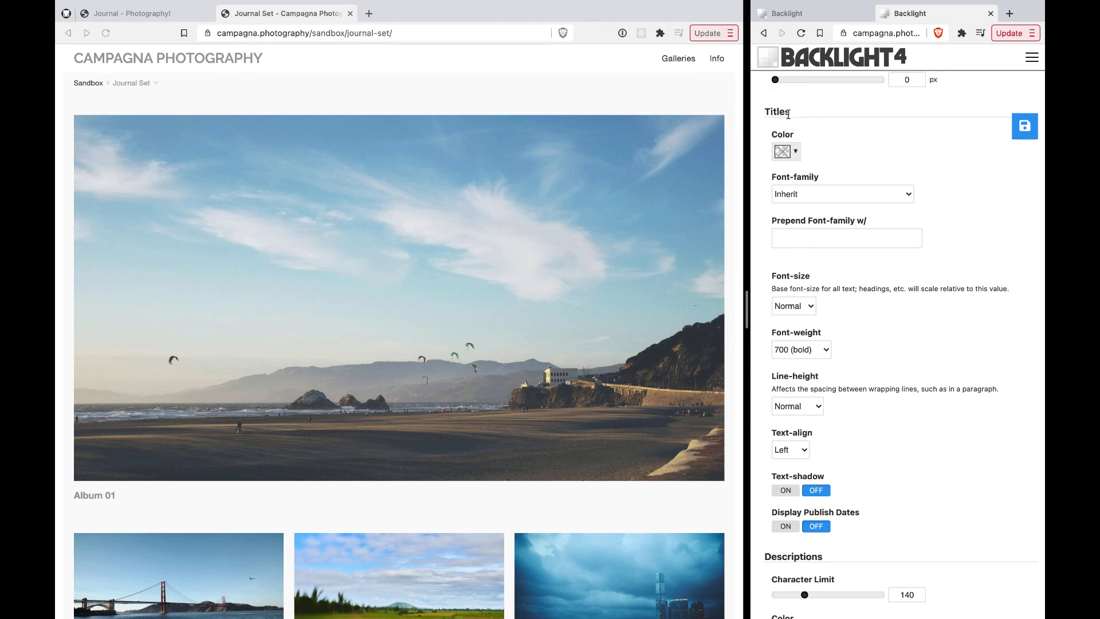
double_click(786, 113)
Turn on Display Publish Dates in the common Titles settings and check the Dateline options
scroll(796, 275, "down", 8)
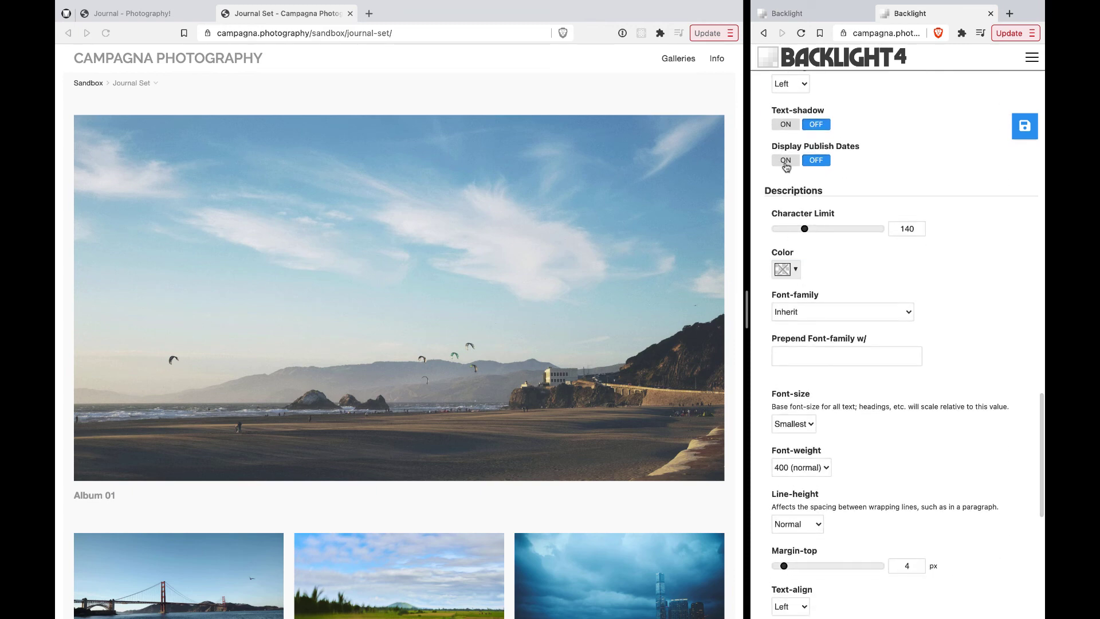
left_click(785, 161)
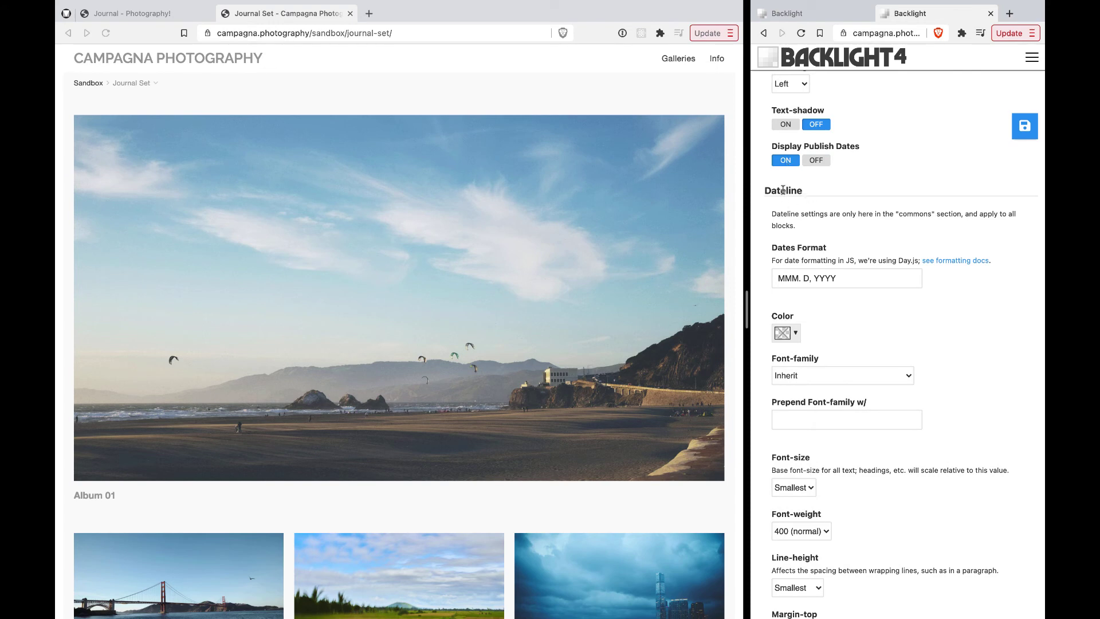
double_click(782, 190)
Try Override Common Album Info Styling in Block, the Eighth, examine its Album Info, Titles and Descriptions options, and turn the override off again
scroll(816, 202, "up", 20)
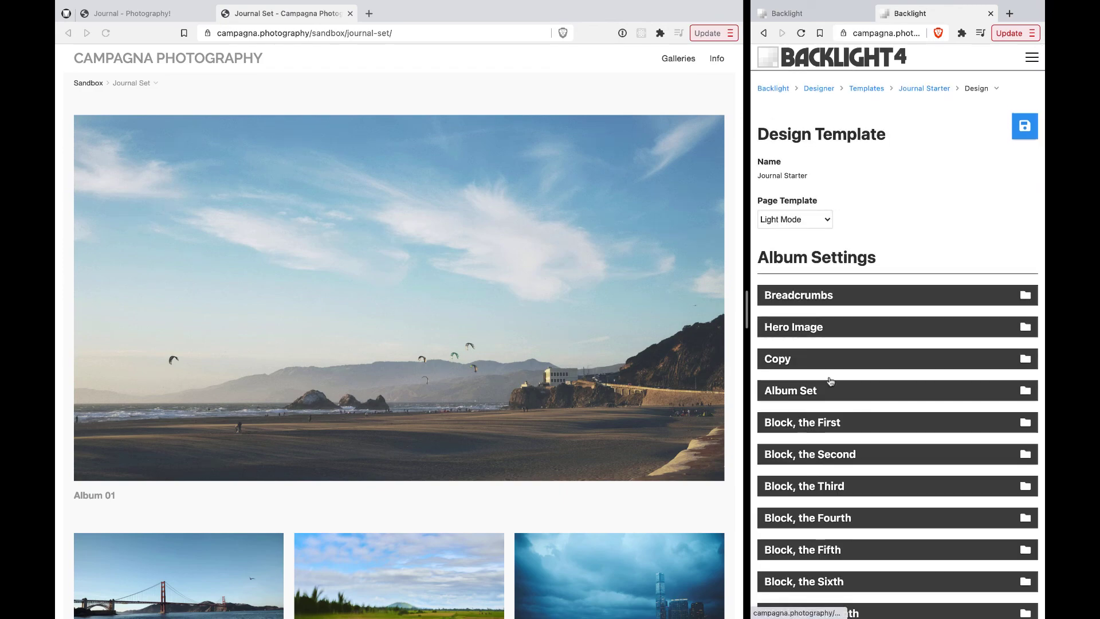
scroll(834, 395, "down", 5)
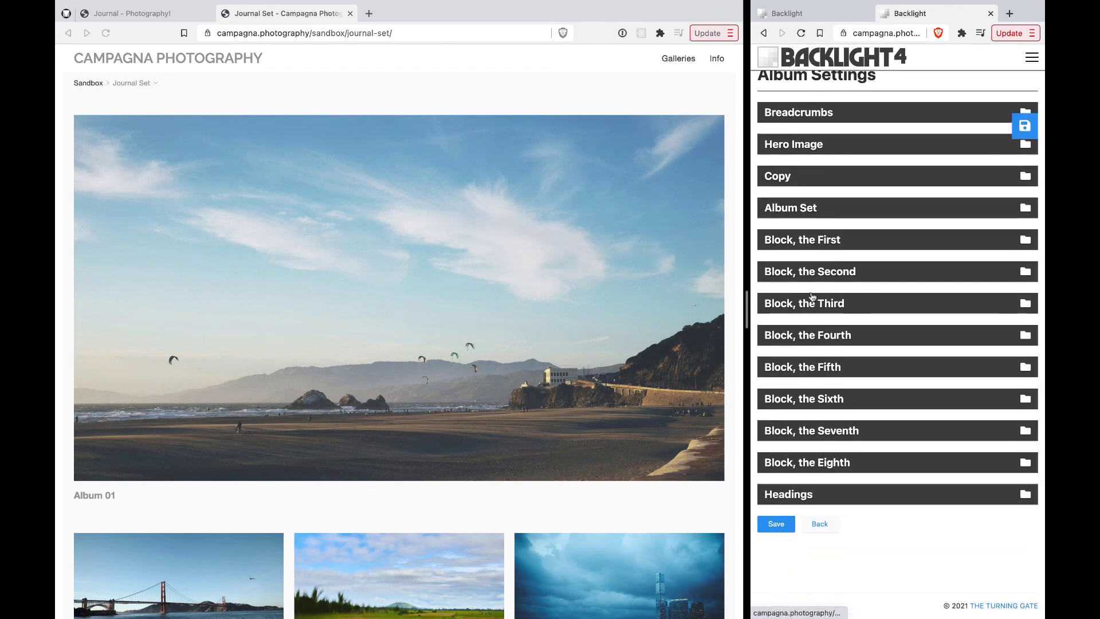
left_click(830, 462)
scroll(830, 460, "down", 15)
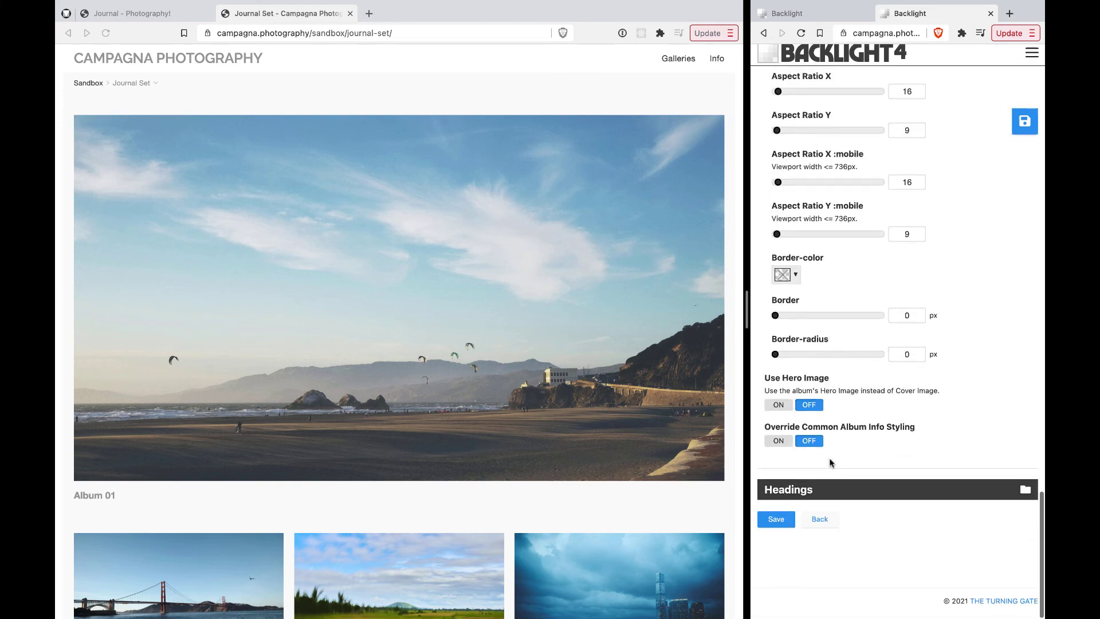
left_click(779, 444)
scroll(781, 445, "down", 6)
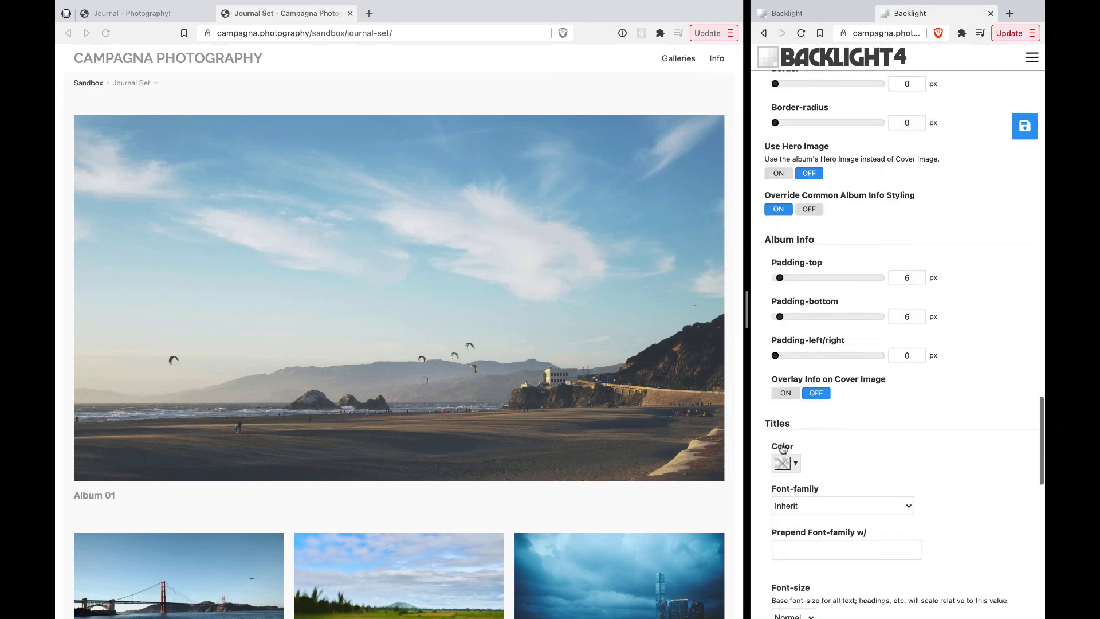
scroll(781, 445, "down", 11)
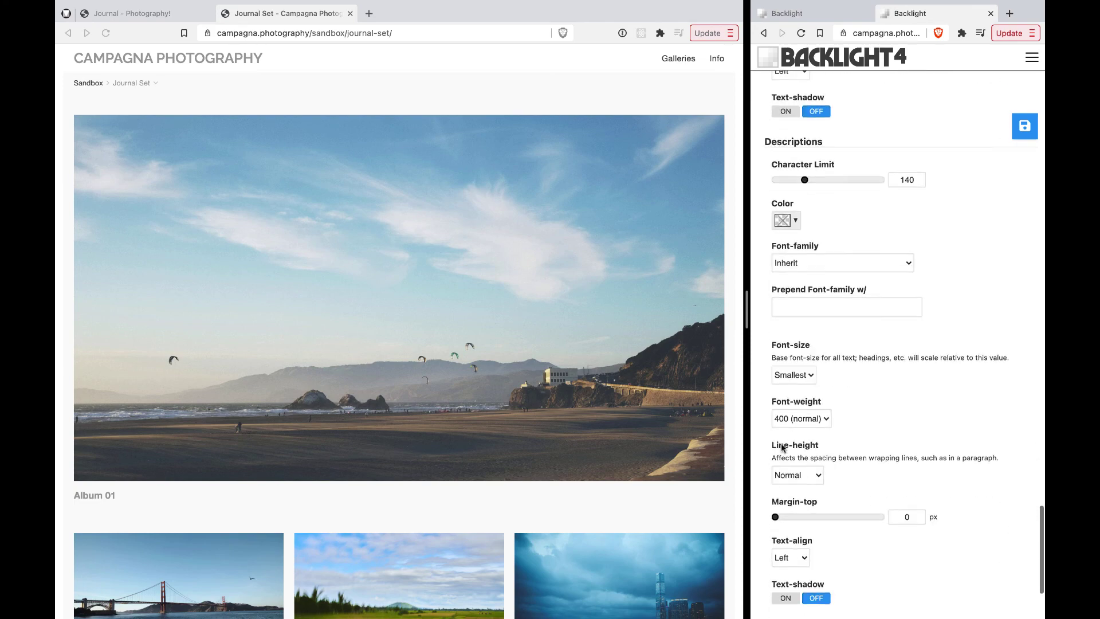
scroll(783, 448, "up", 11)
scroll(784, 435, "up", 4)
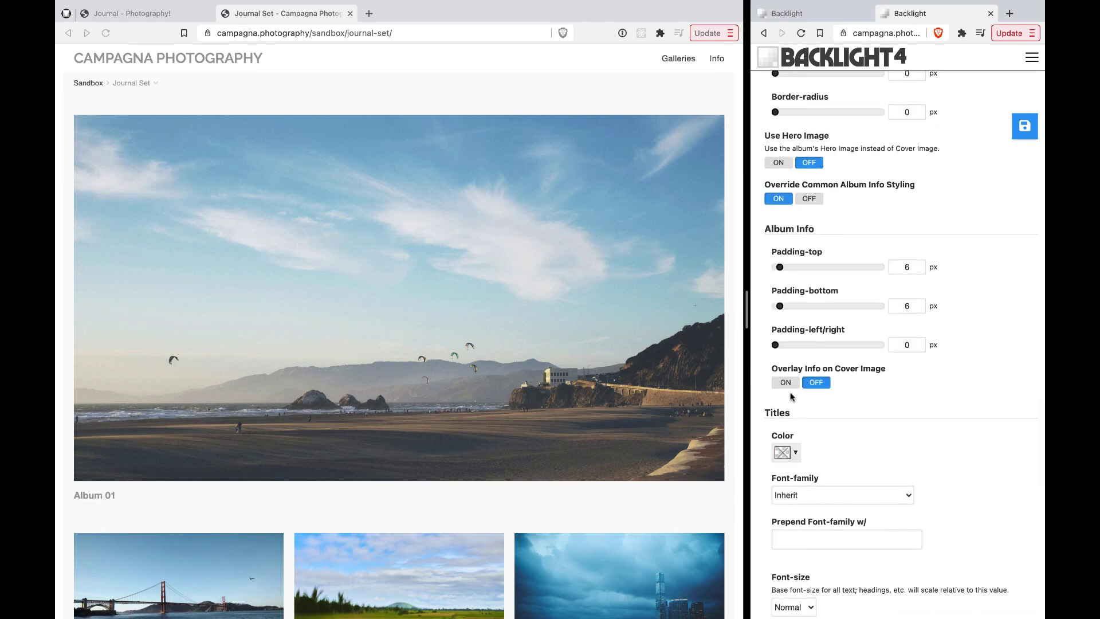
left_click(809, 198)
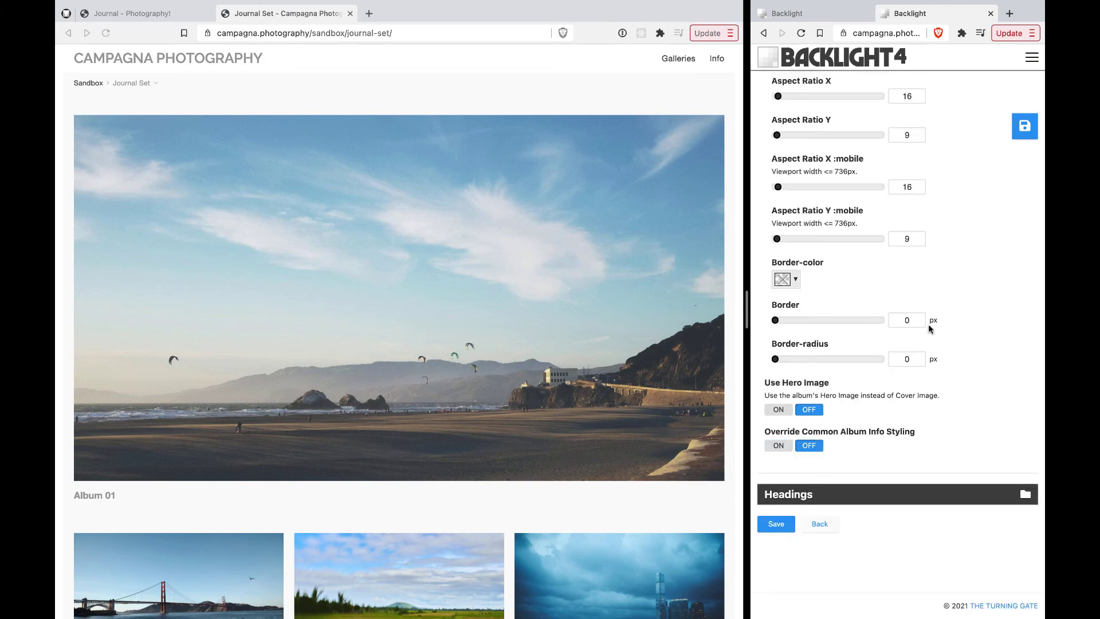
Open the Headings settings and examine the heading fields for each block and the note on the first occurrence
scroll(928, 324, "up", 20)
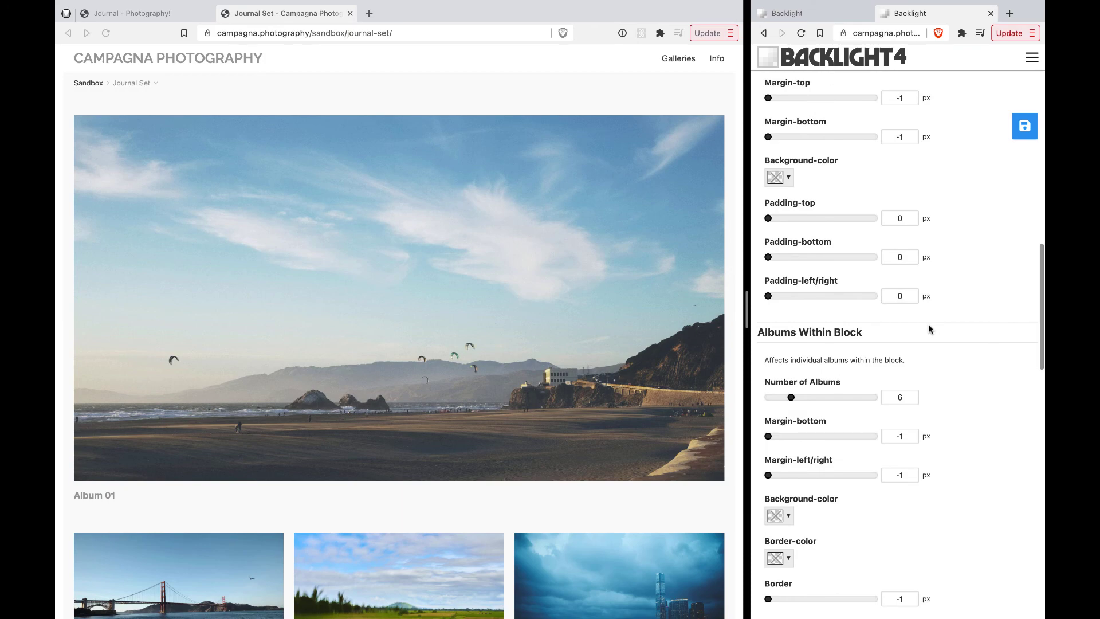
scroll(928, 324, "up", 20)
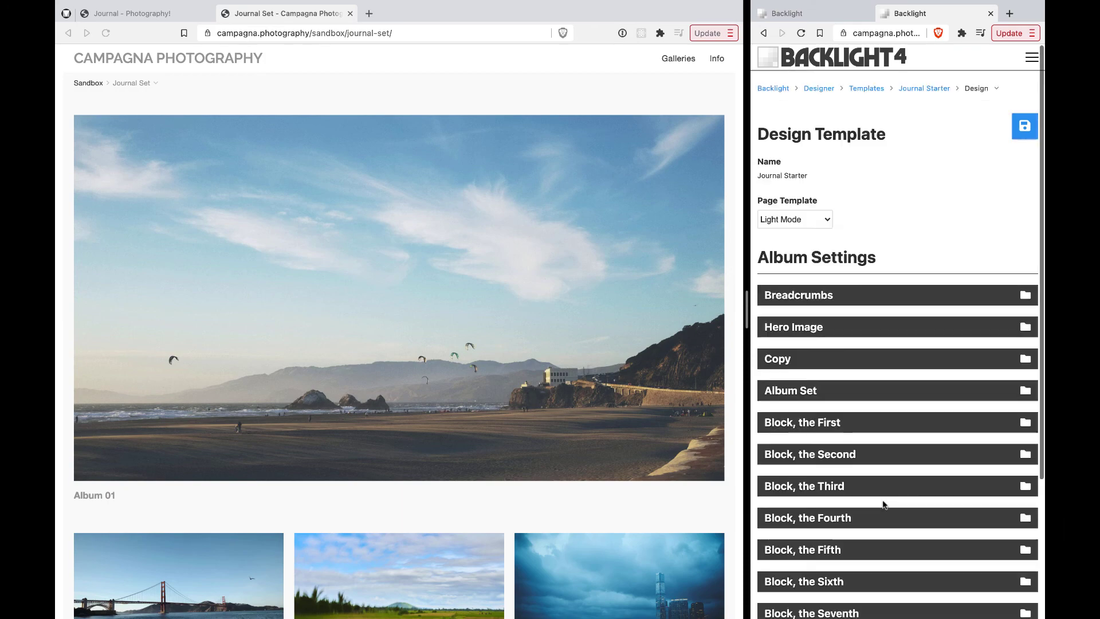
scroll(871, 338, "down", 6)
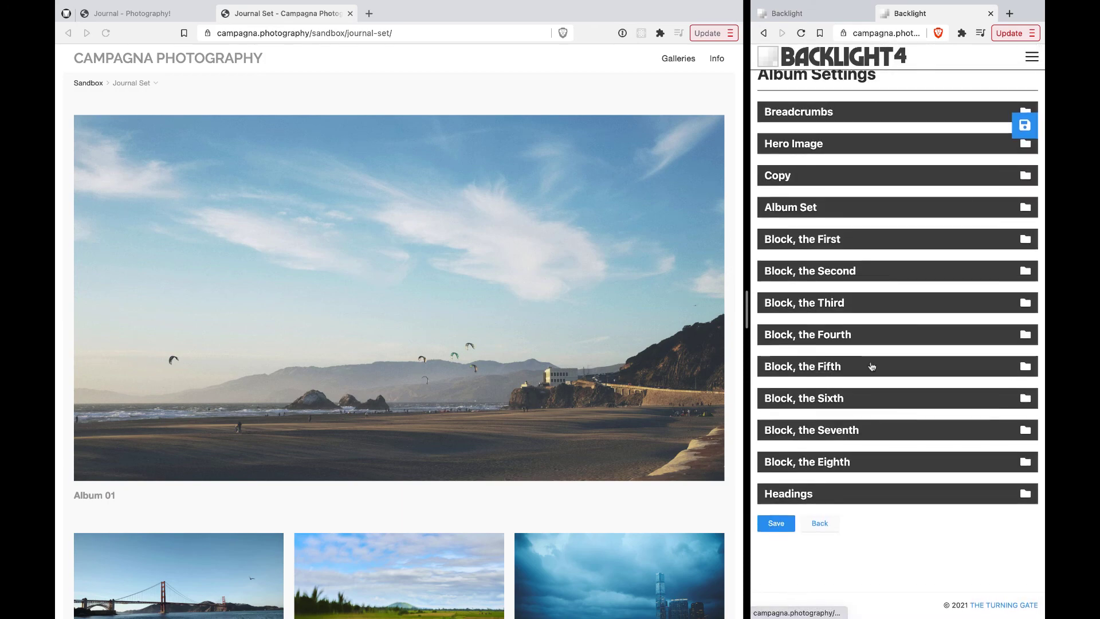
left_click(841, 493)
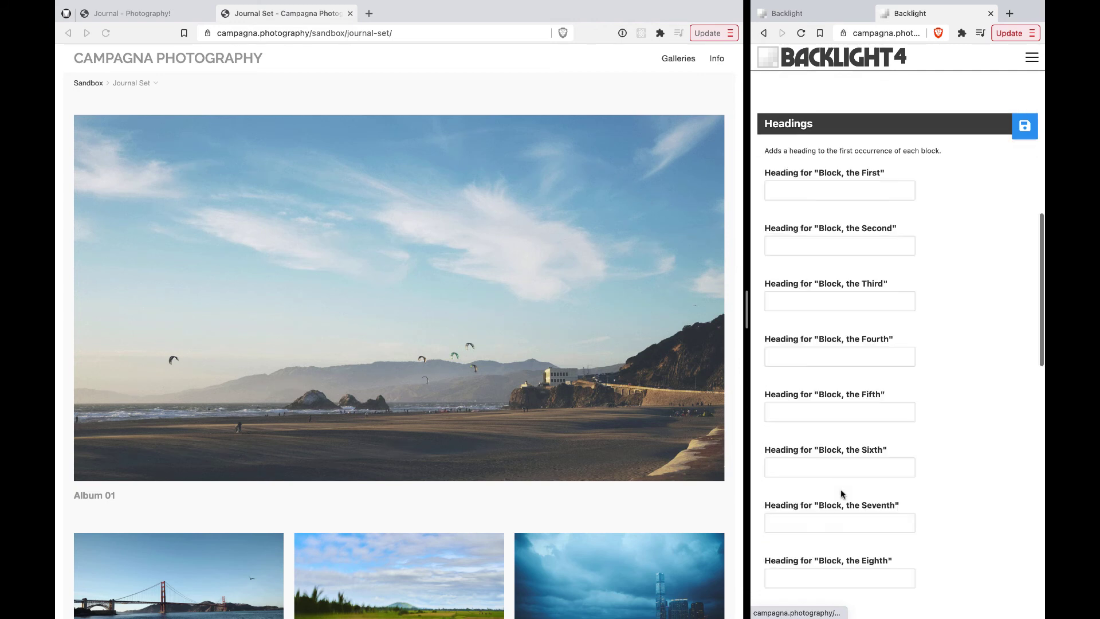
scroll(841, 492, "down", 8)
scroll(841, 489, "up", 8)
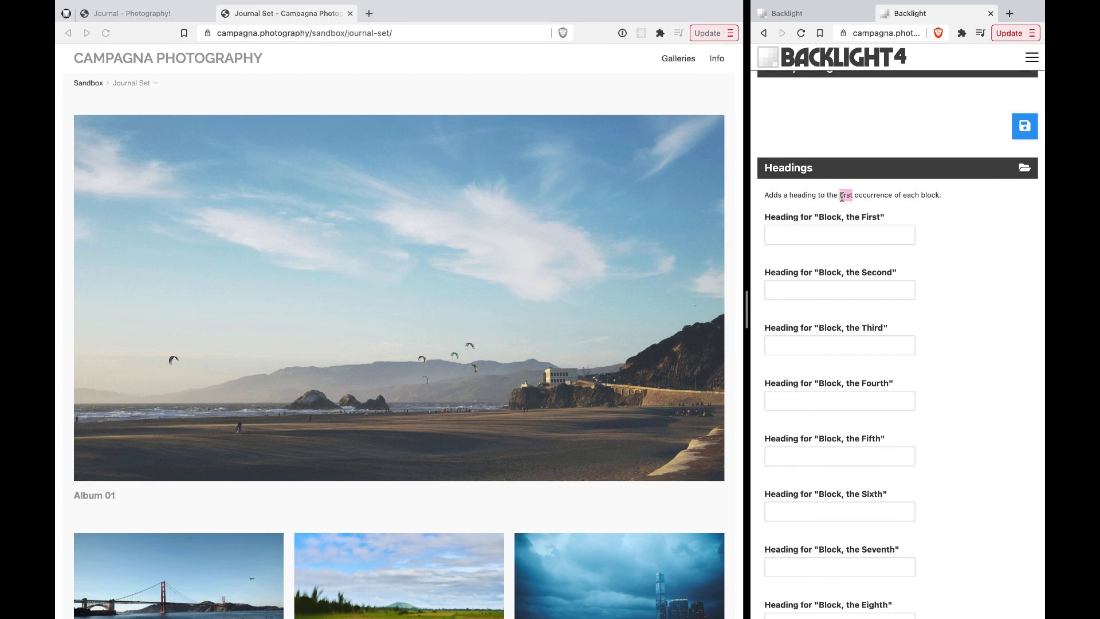
left_click_drag(842, 196, 869, 196)
scroll(928, 269, "down", 3)
scroll(927, 263, "up", 5)
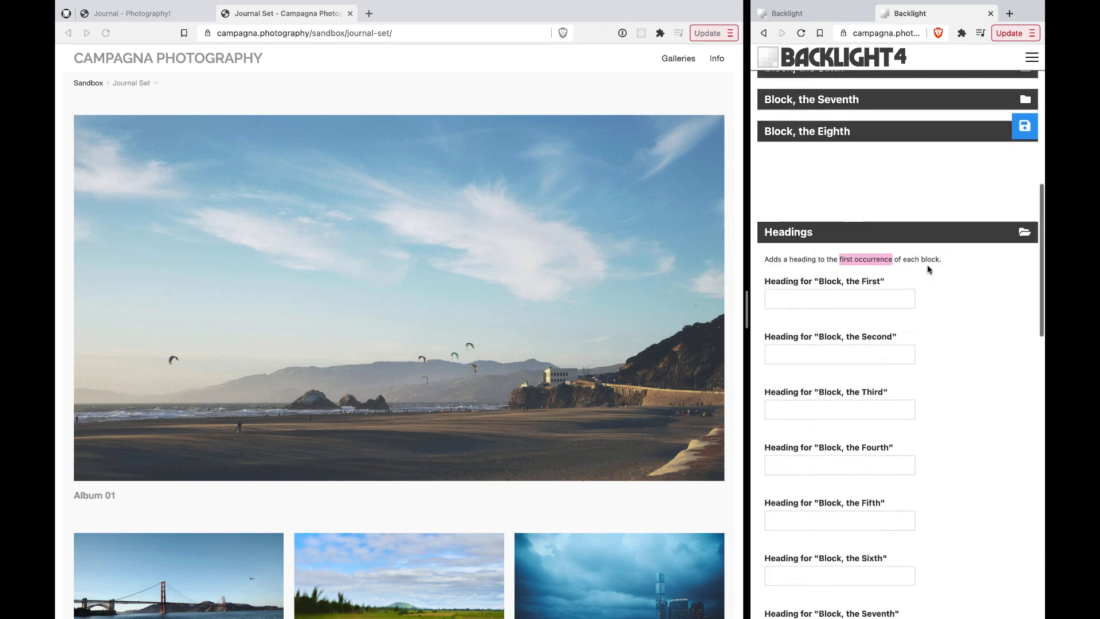
Set the heading for Block, the First to "Featured Item" and the heading for Block, the Eighth to "Everything Else"
left_click(851, 327)
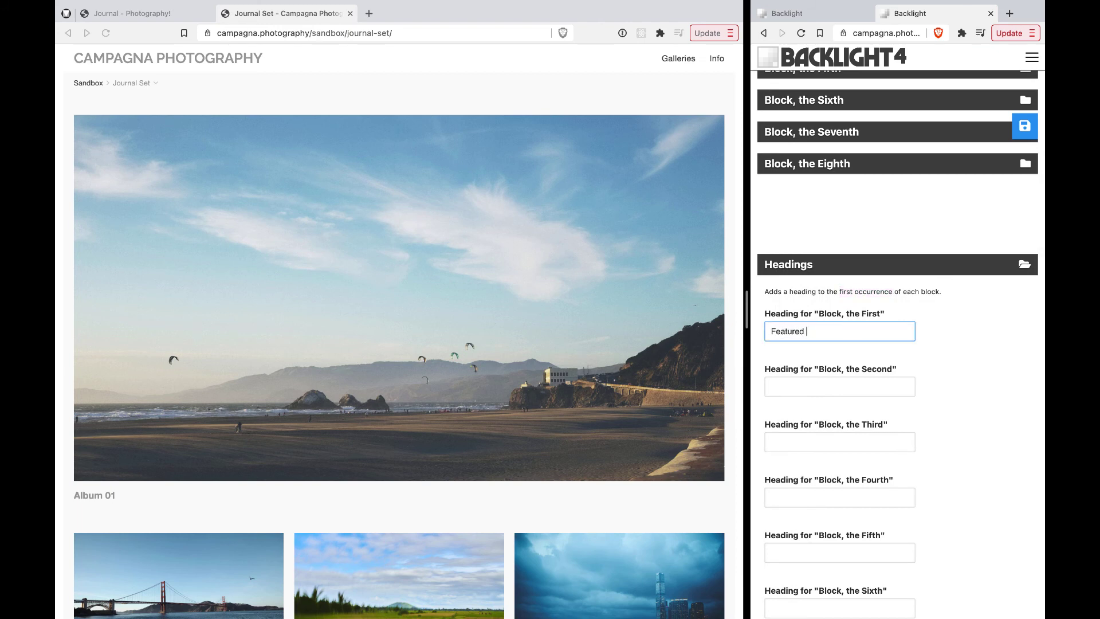
scroll(897, 422, "down", 4)
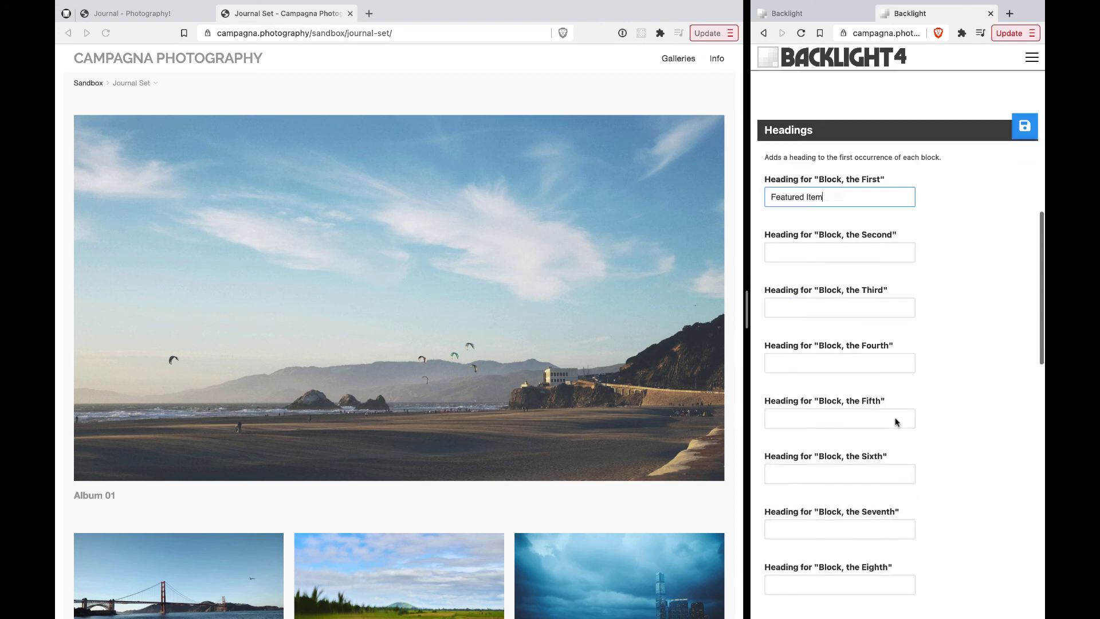
left_click(831, 498)
type("Everything Else")
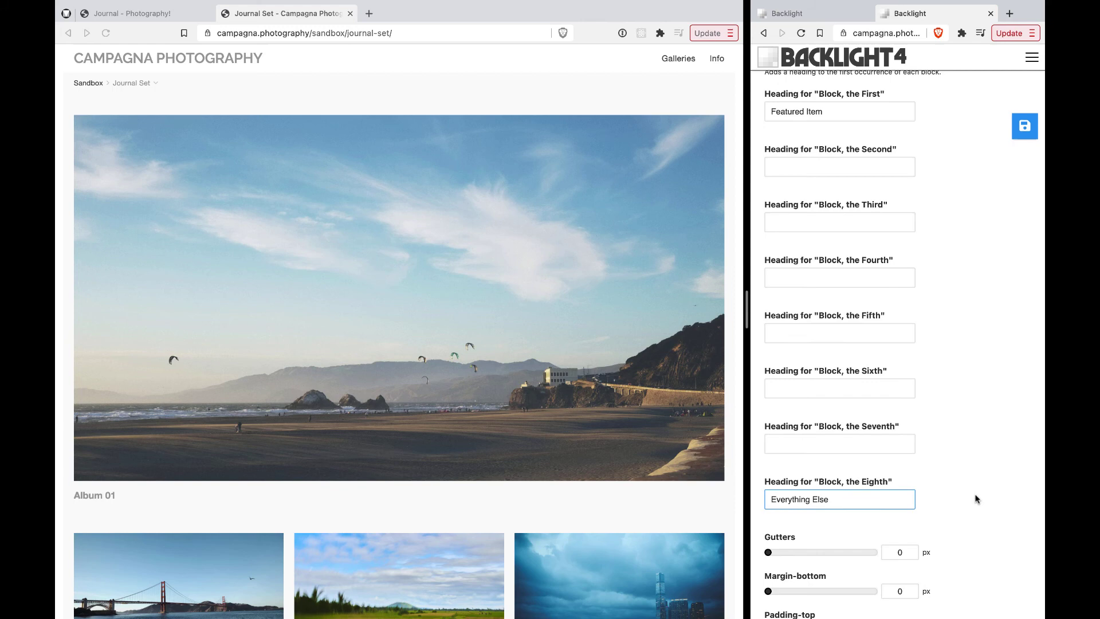
Look over the heading styling options, save the design, and reload the Journal Set page
scroll(971, 501, "down", 6)
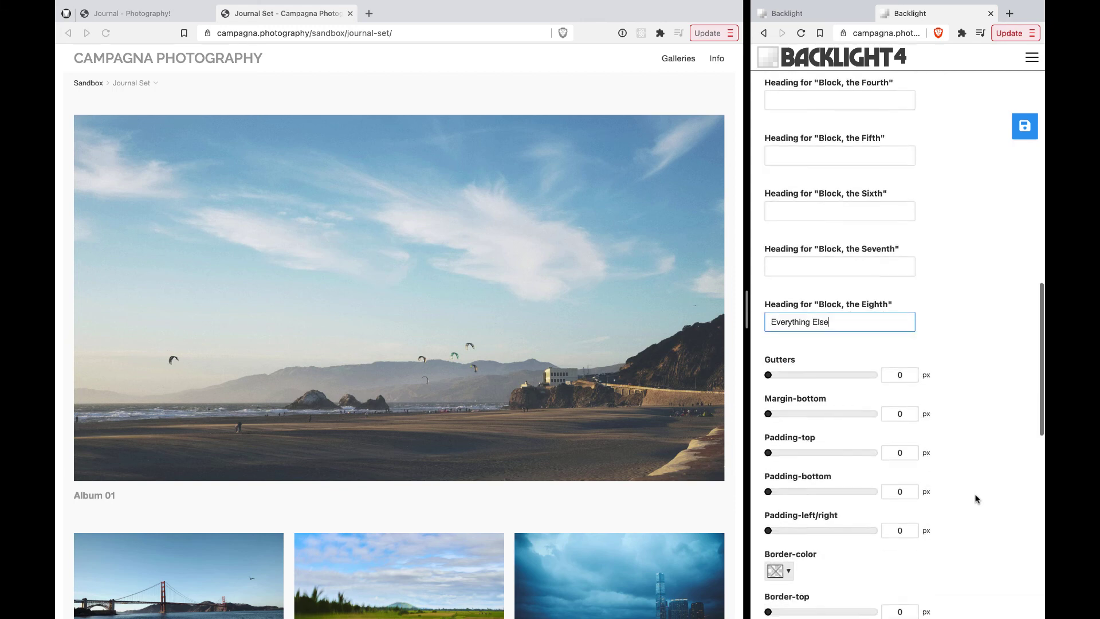
scroll(977, 499, "down", 10)
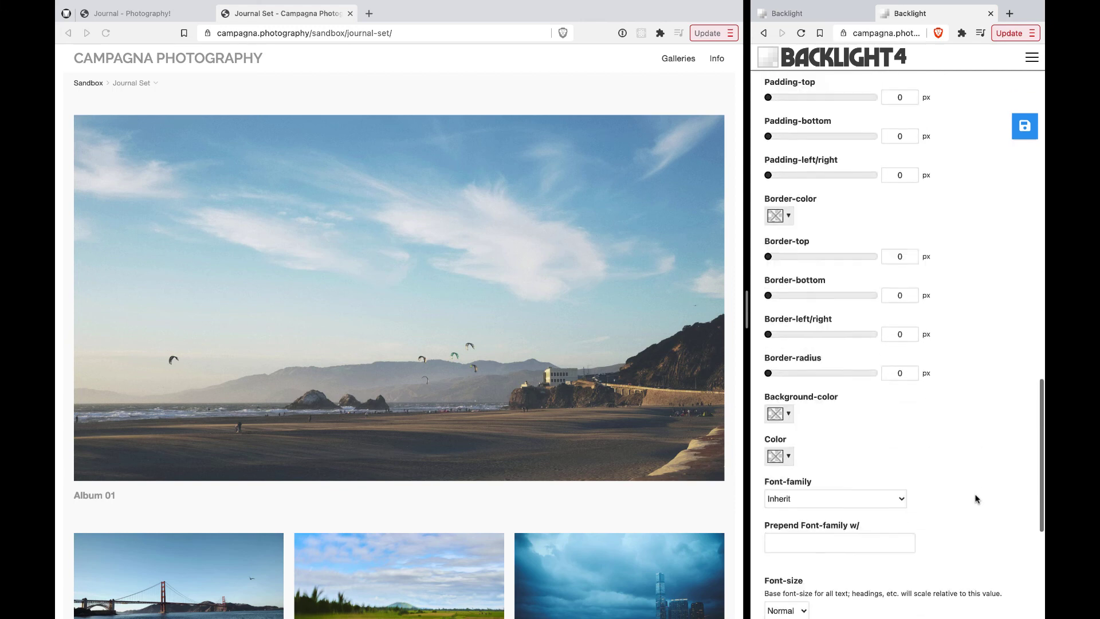
scroll(977, 498, "down", 1)
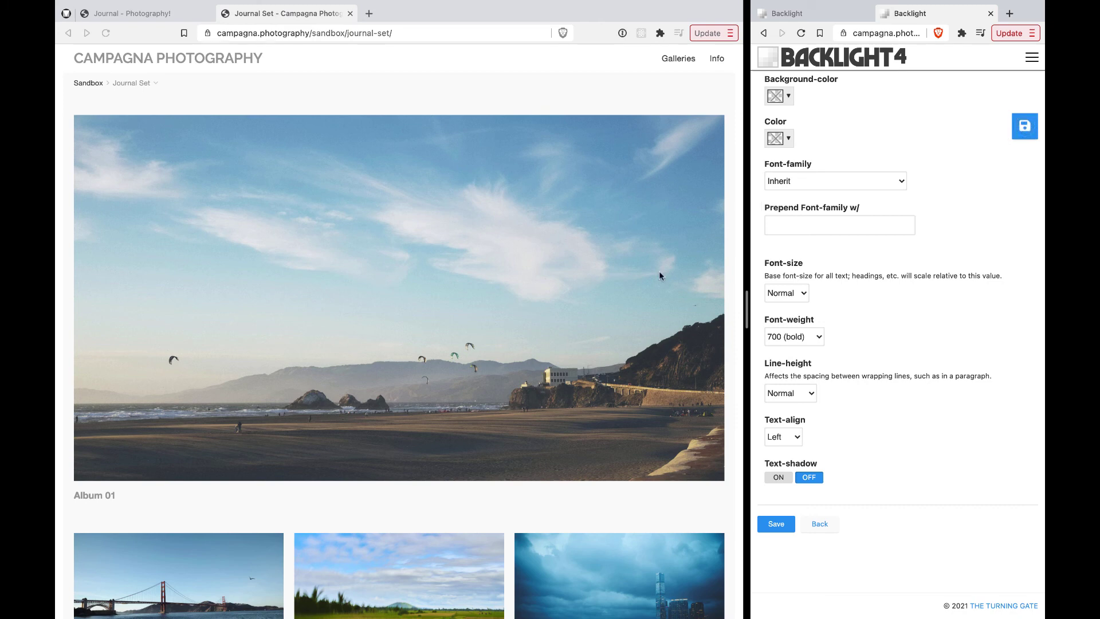
key("super+r")
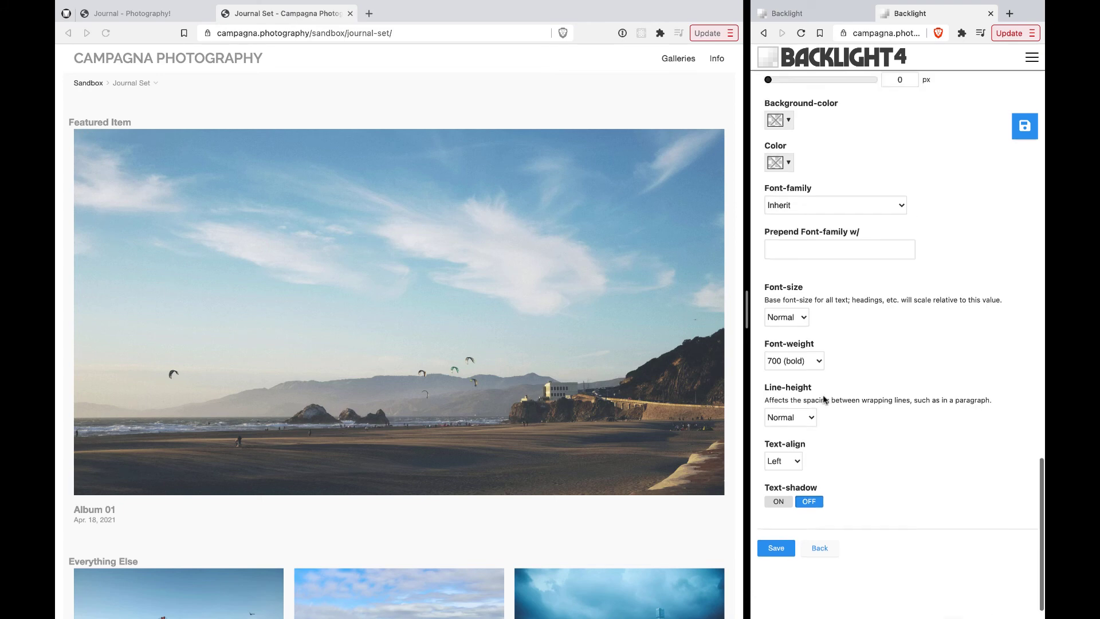
Set the headings' Padding-left/right to 9 px, save the design, and reload the Journal Set page
scroll(822, 395, "up", 8)
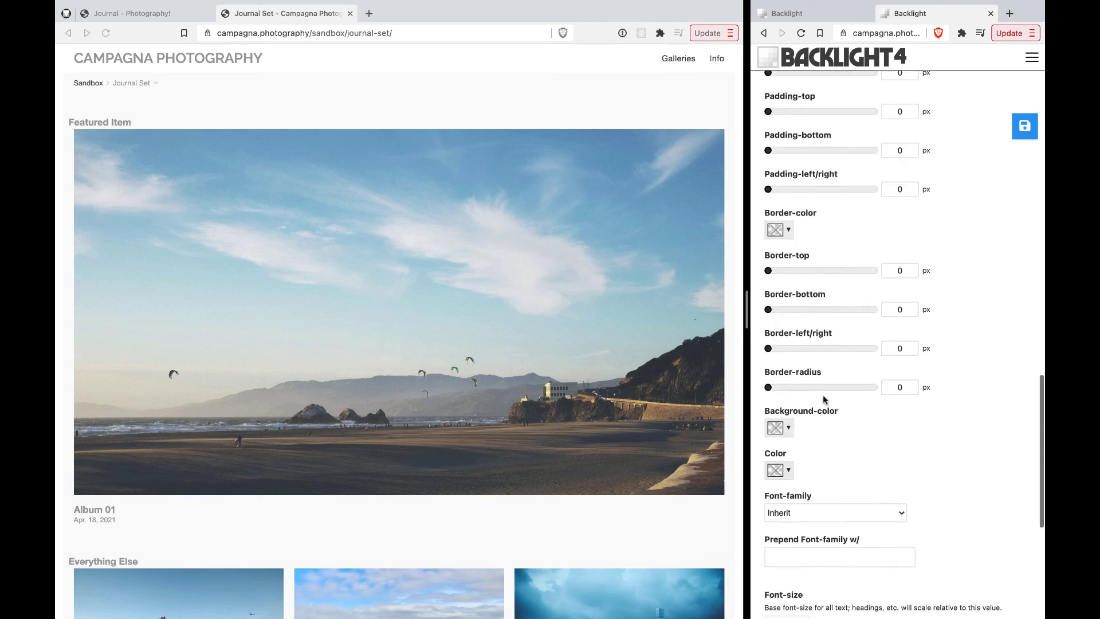
double_click(894, 346)
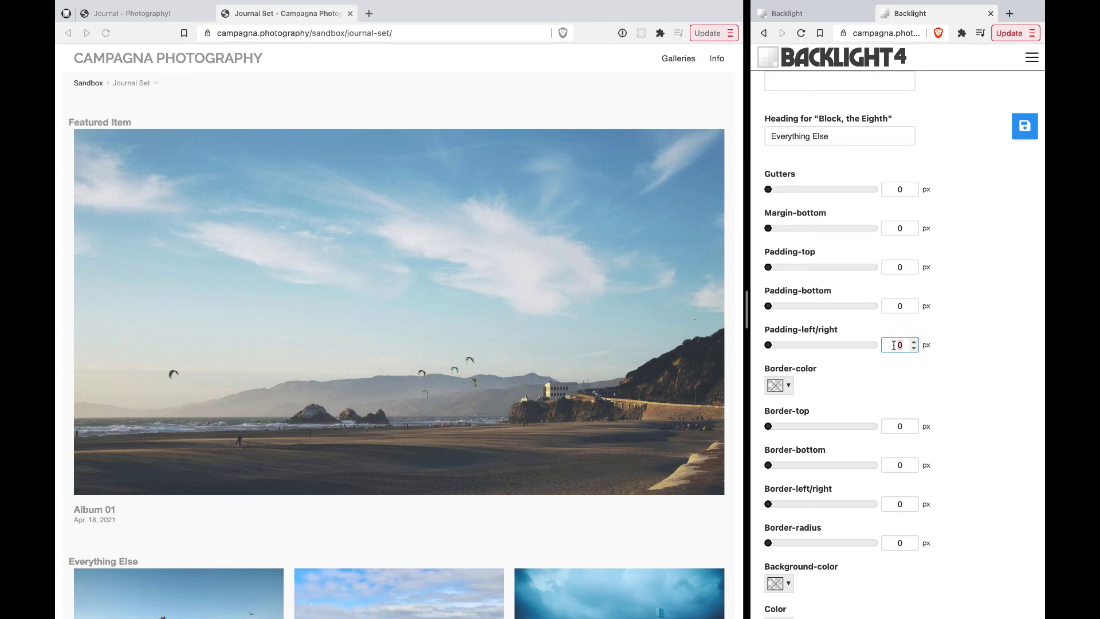
type("9")
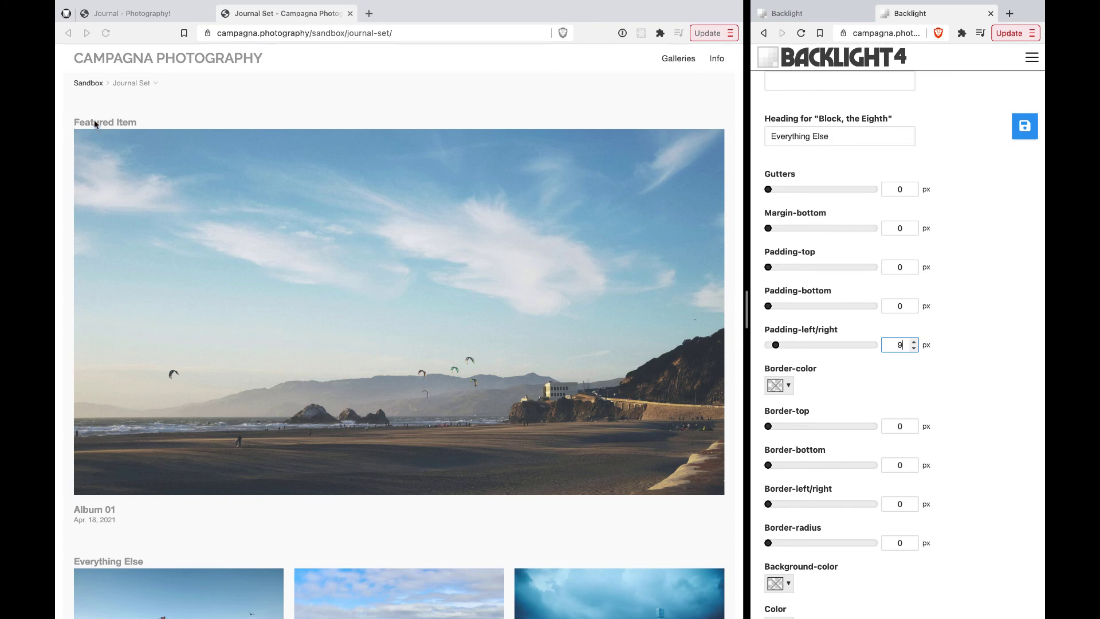
Examine the headings, publish dates and album rows on the Journal Set page
left_click(122, 126)
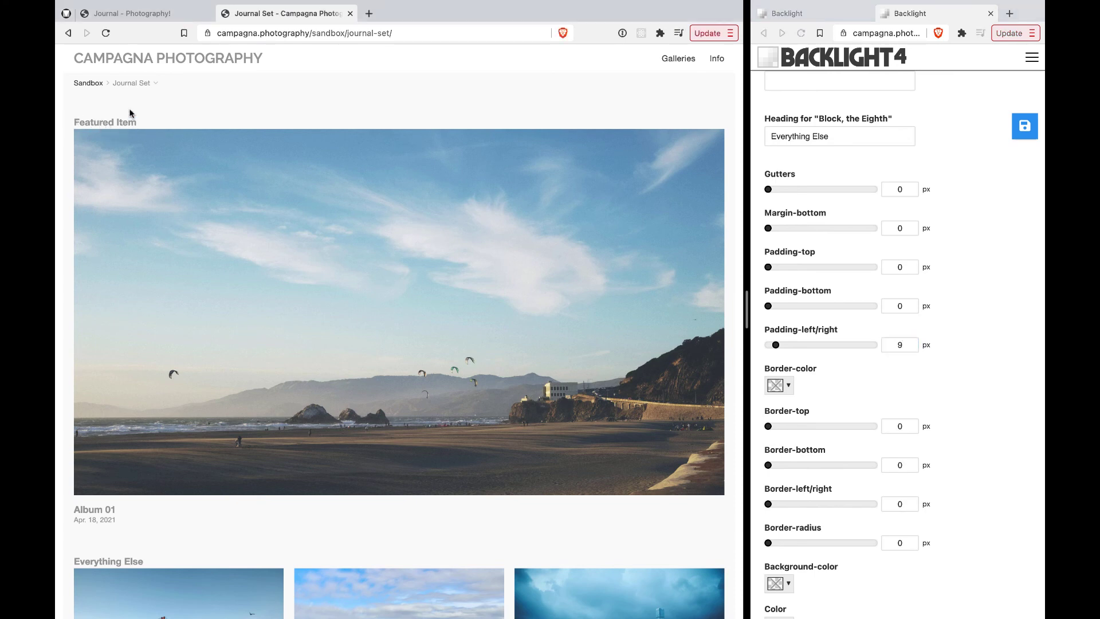
scroll(158, 209, "down", 5)
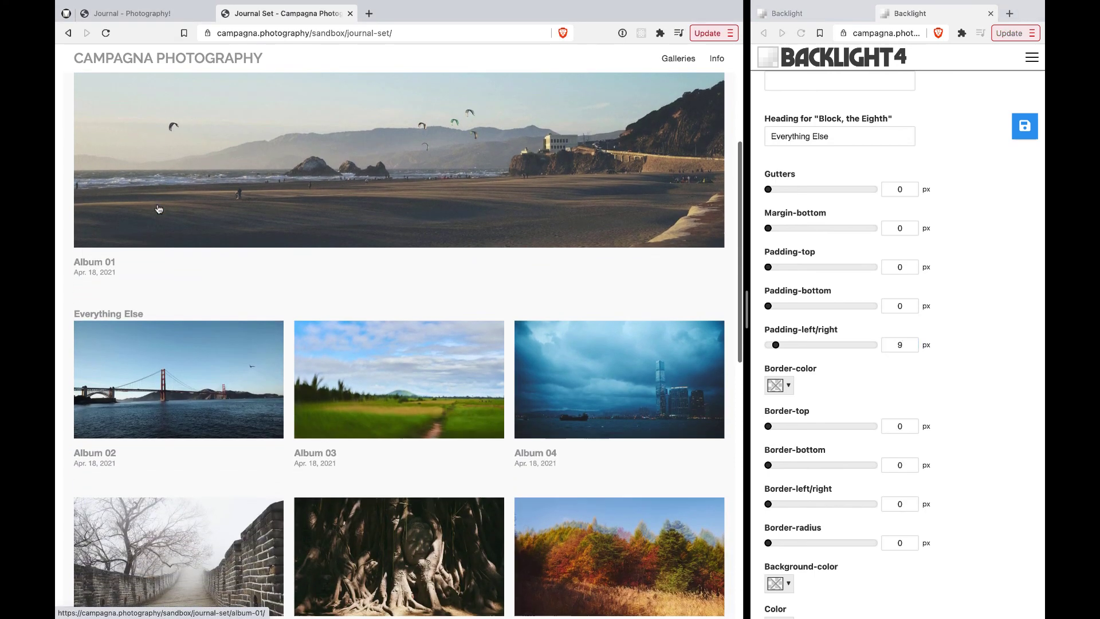
scroll(159, 208, "down", 2)
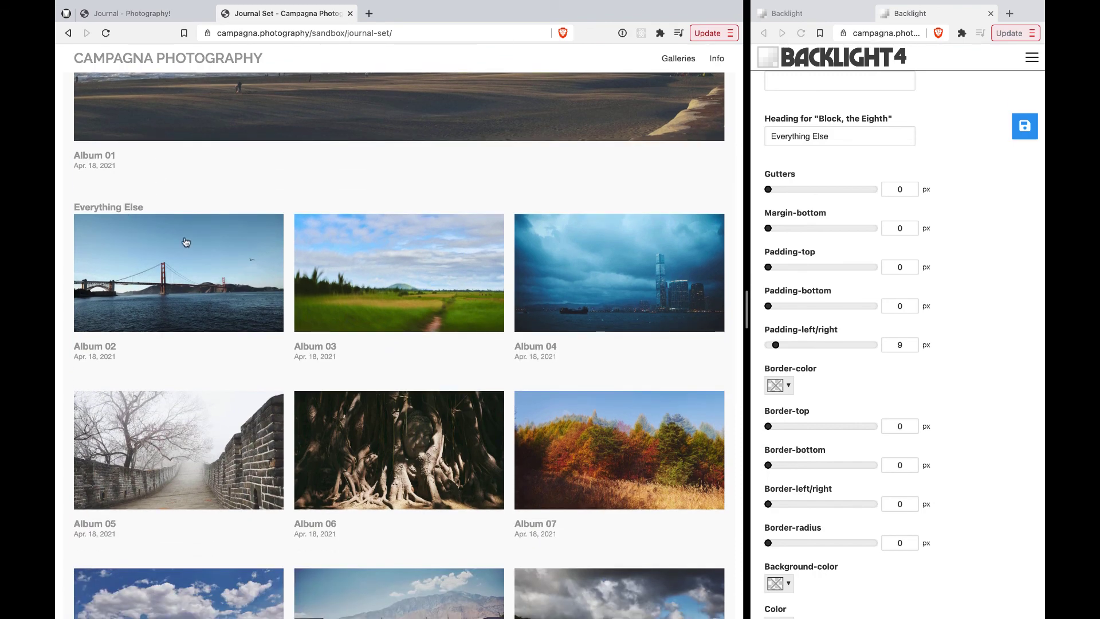
scroll(298, 347, "down", 6)
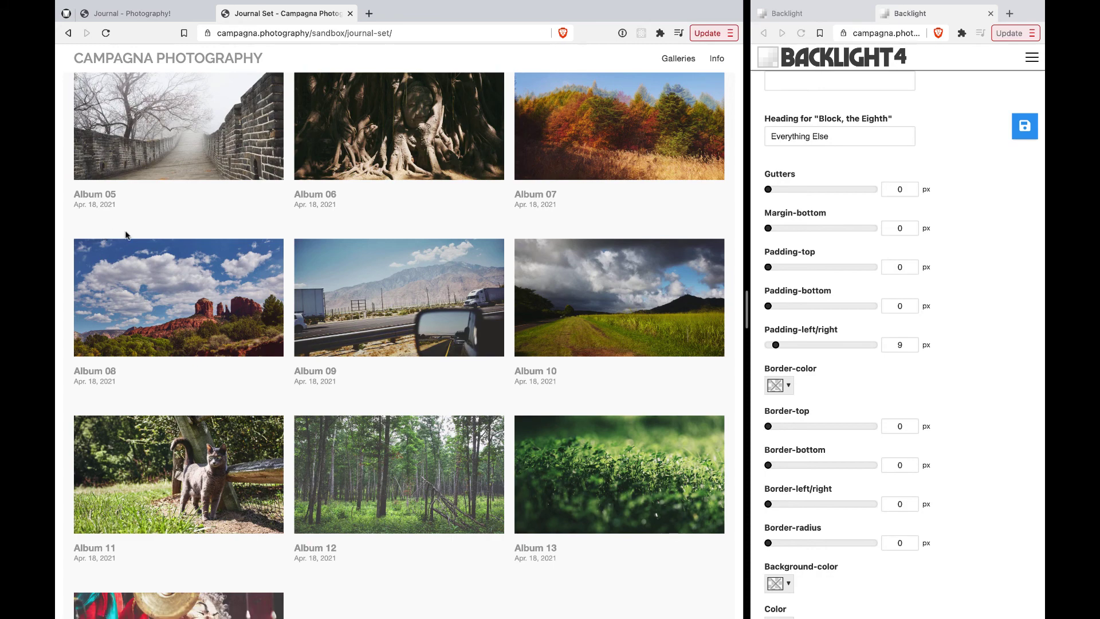
scroll(126, 235, "down", 2)
scroll(126, 235, "up", 8)
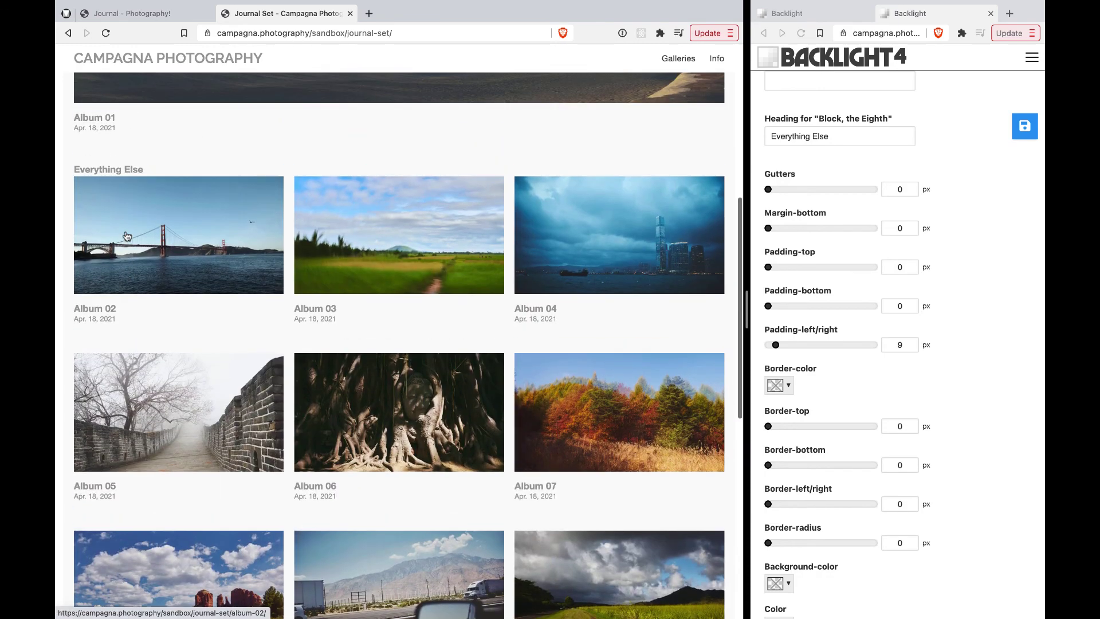
Clear the heading text for Block, the First in the Headings settings
scroll(132, 275, "up", 3)
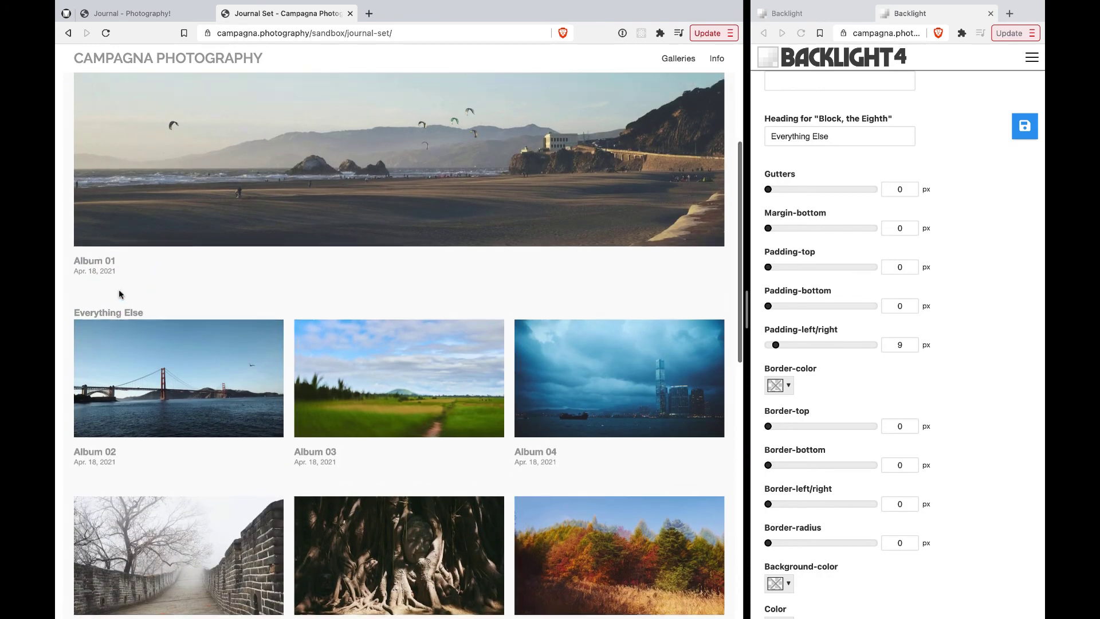
scroll(120, 294, "up", 5)
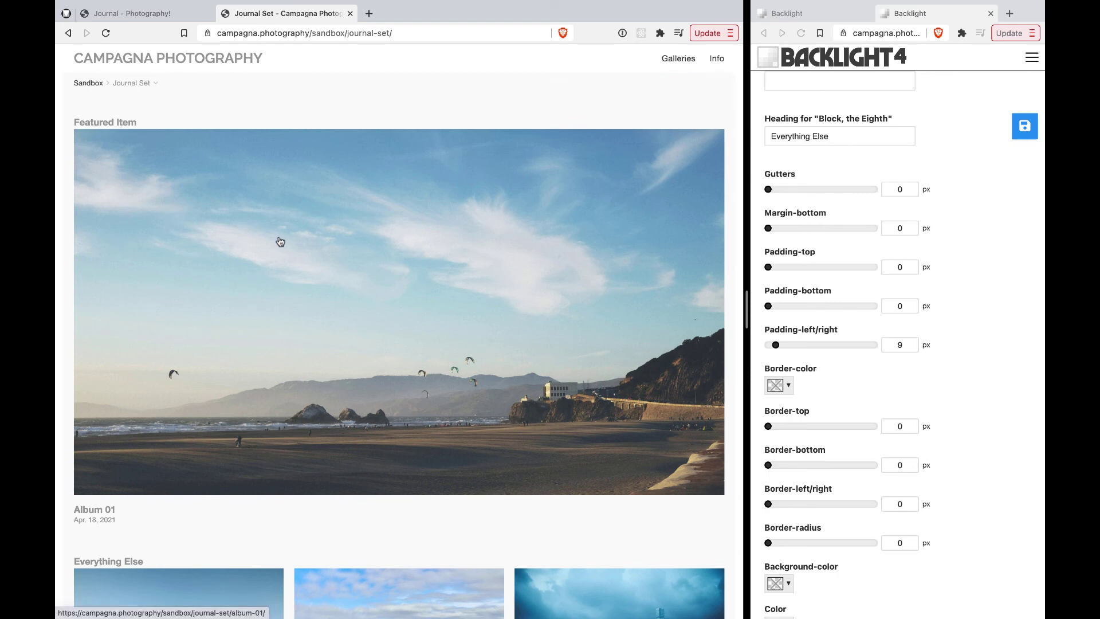
scroll(975, 384, "down", 2)
scroll(975, 384, "down", 5)
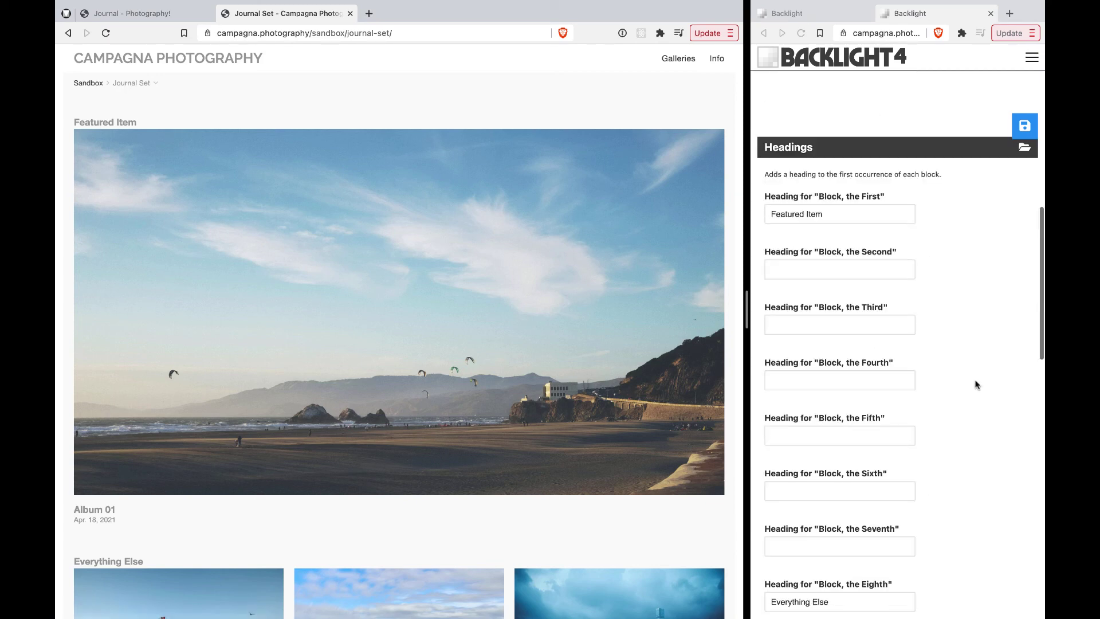
triple_click(837, 215)
key("BackSpace")
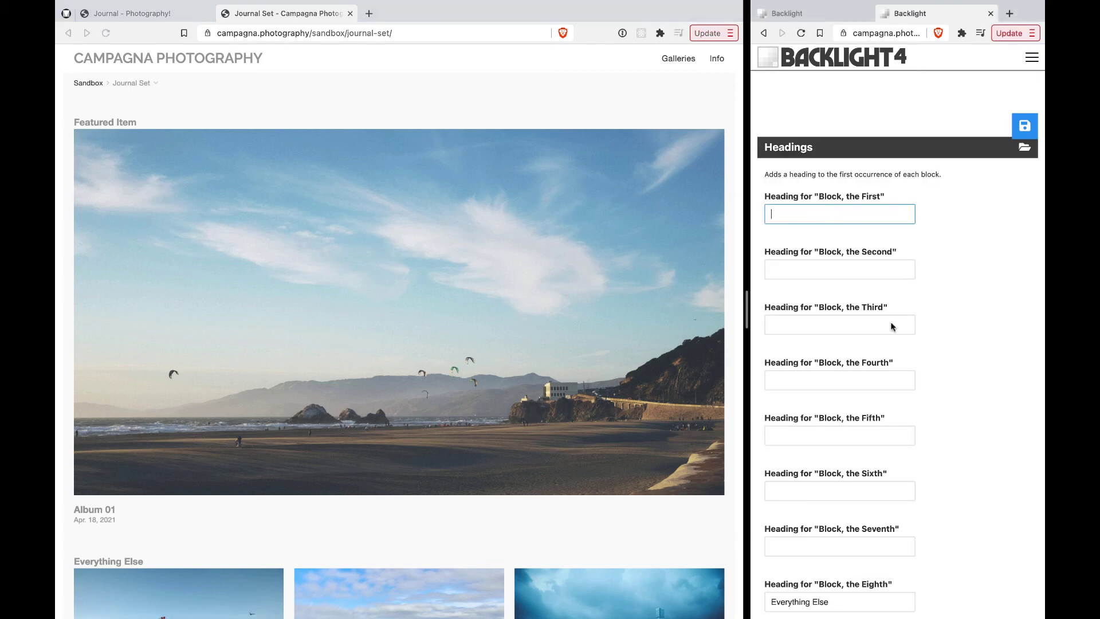
Clear the heading text for Block, the Eighth, save the design, and look over the reloaded Journal Set page
scroll(895, 364, "down", 7)
double_click(828, 206)
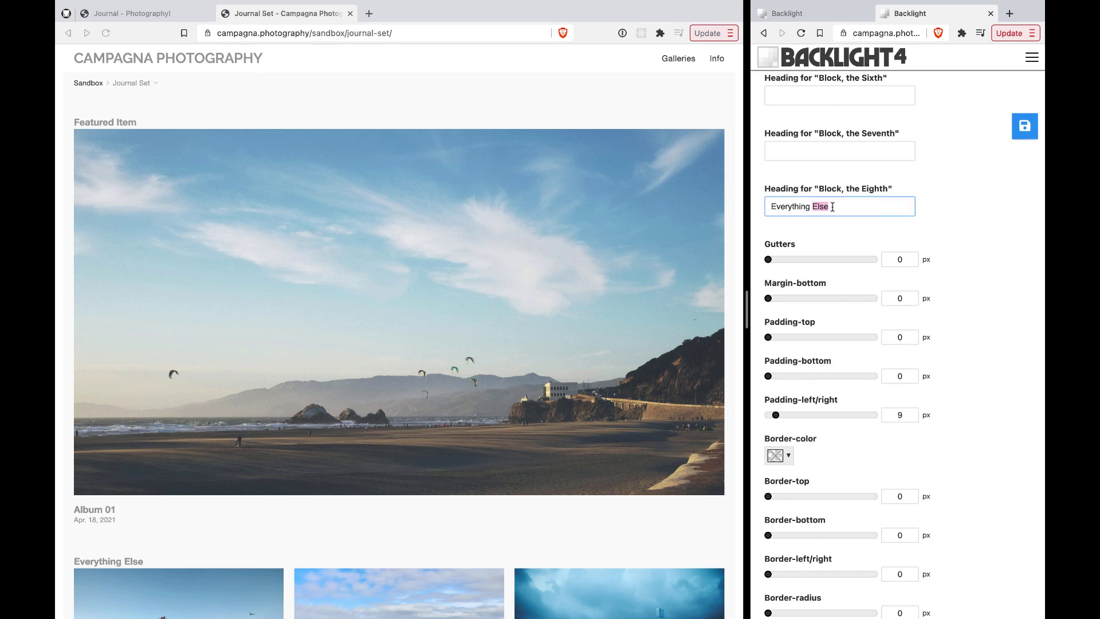
key("super+a")
key("BackSpace")
left_click(1024, 126)
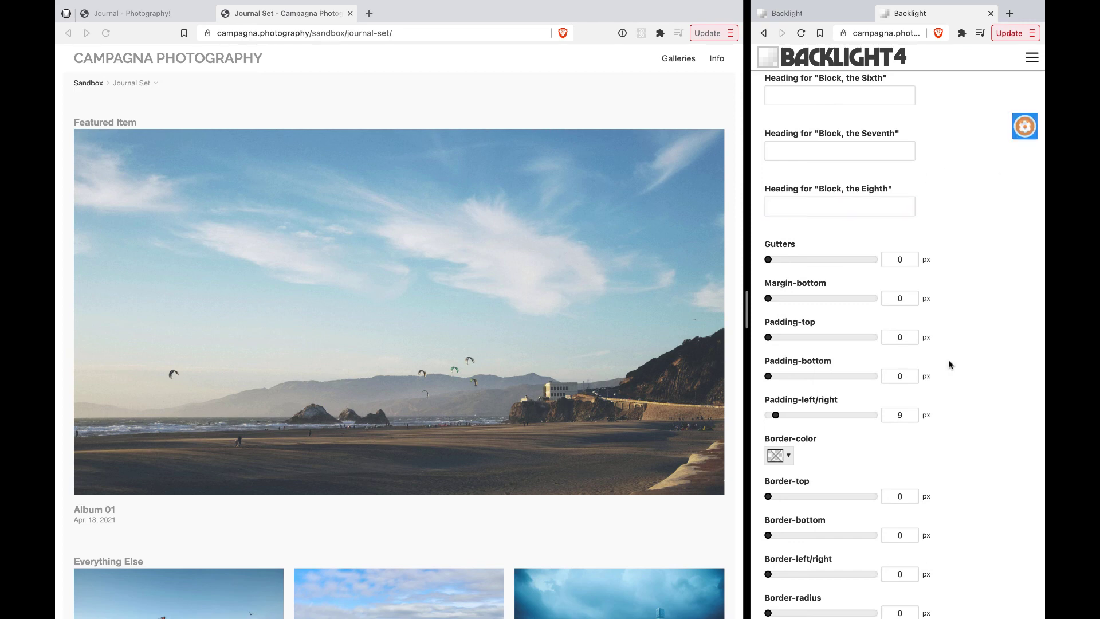
scroll(947, 359, "down", 10)
scroll(948, 359, "up", 15)
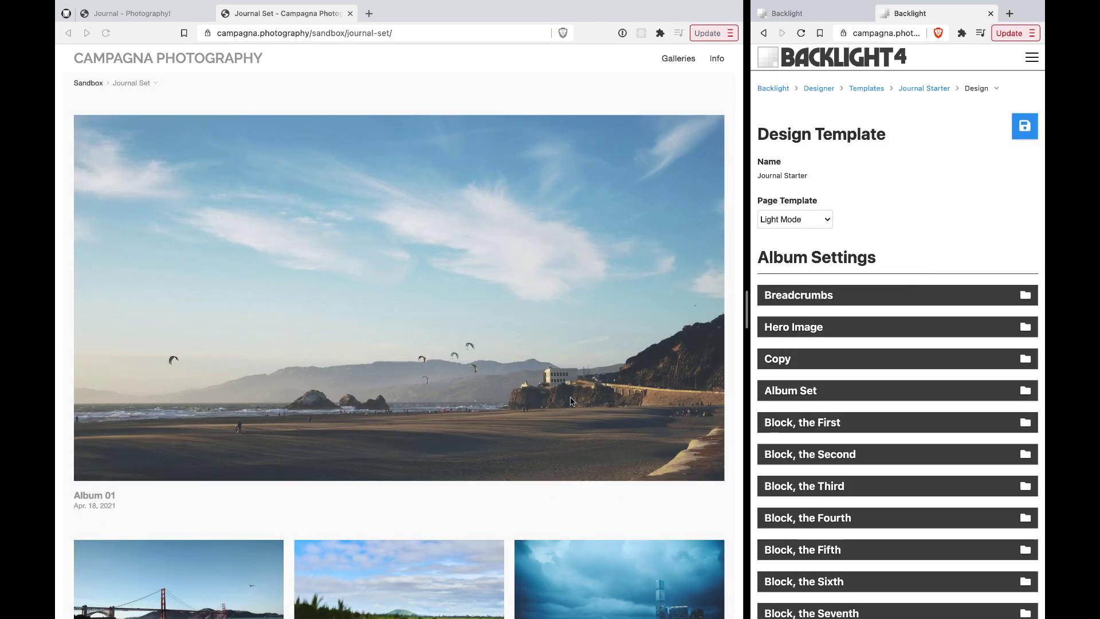
scroll(571, 401, "down", 10)
scroll(570, 401, "up", 10)
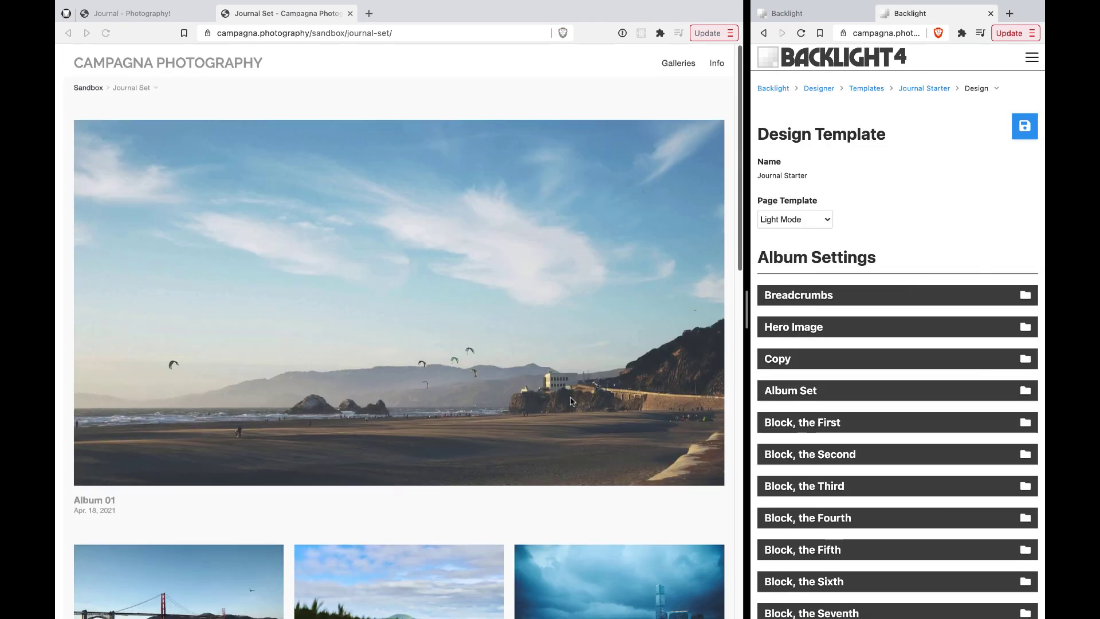
Expand Block, the Second and switch Enable Block on and off several times, ending with it off
left_click(854, 460)
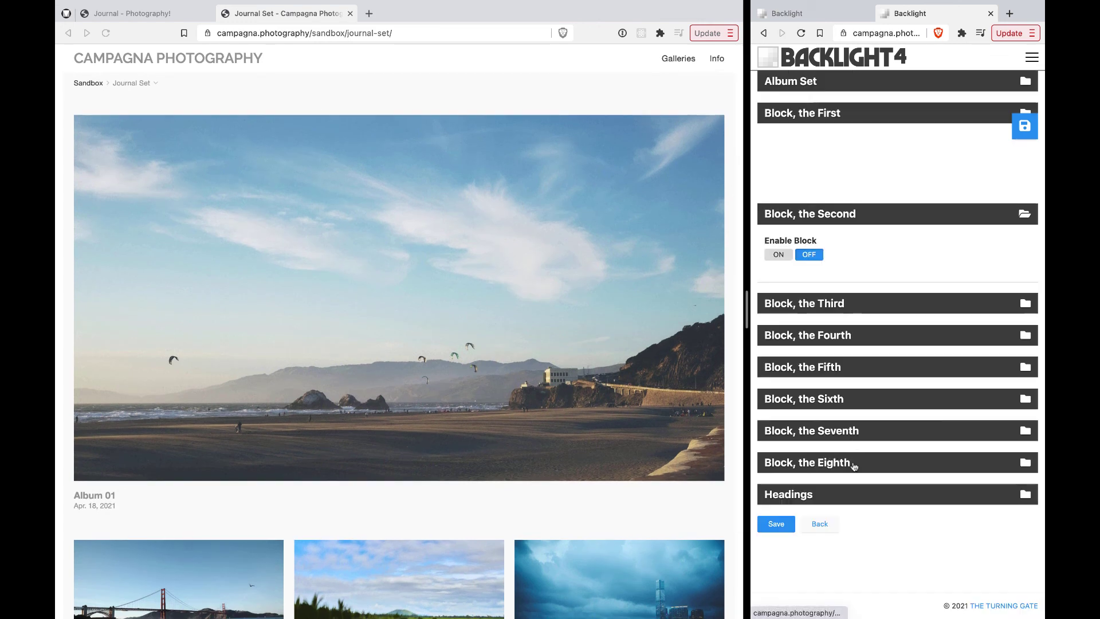
left_click(778, 255)
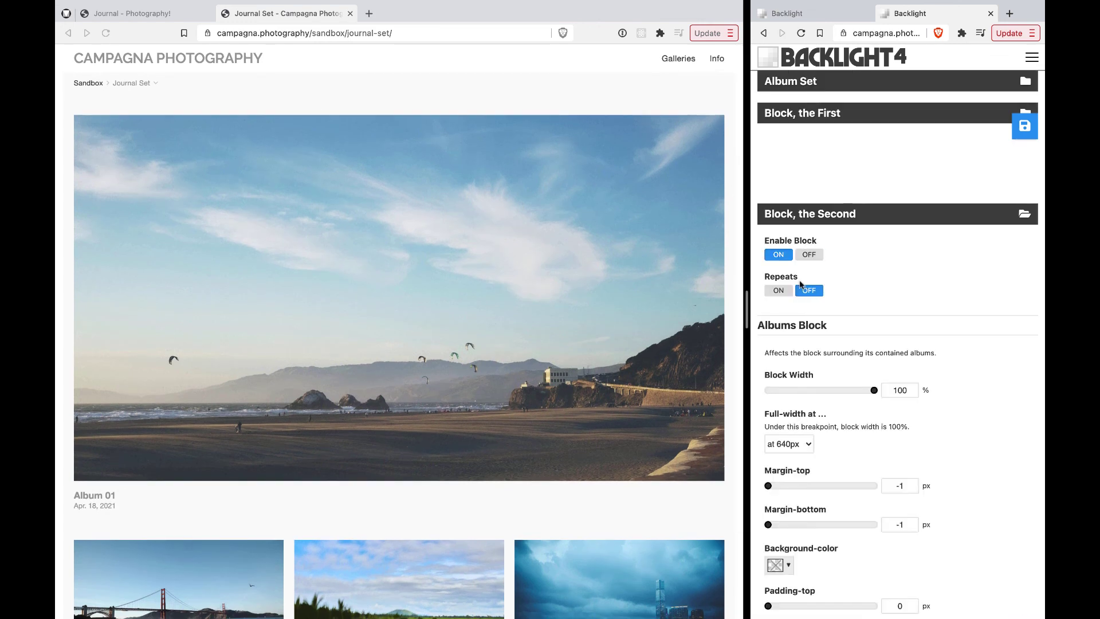
left_click(808, 255)
left_click(781, 255)
left_click(808, 255)
left_click(783, 255)
left_click(808, 255)
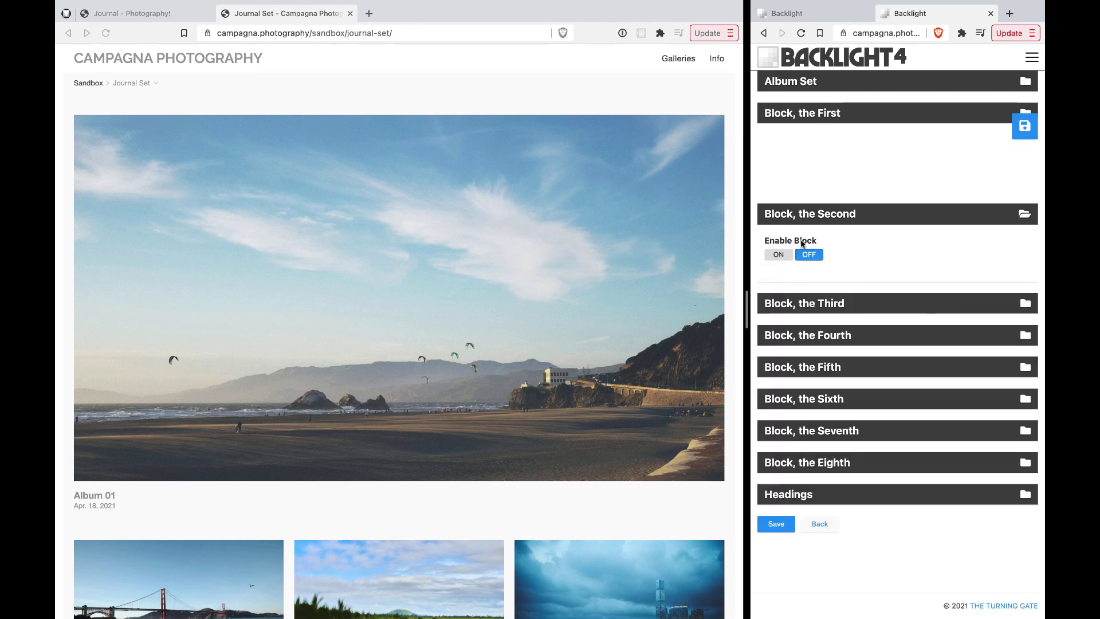
Look over the album rows on the Journal Set page and the settings of Block, the First and Block, the Eighth
scroll(433, 260, "down", 8)
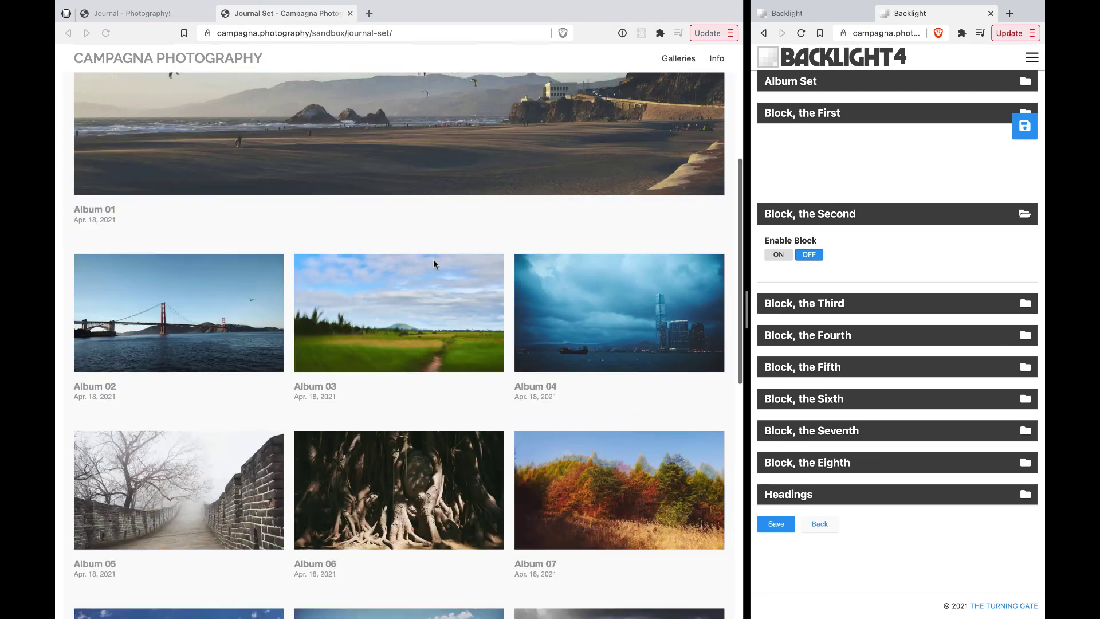
scroll(421, 312, "up", 8)
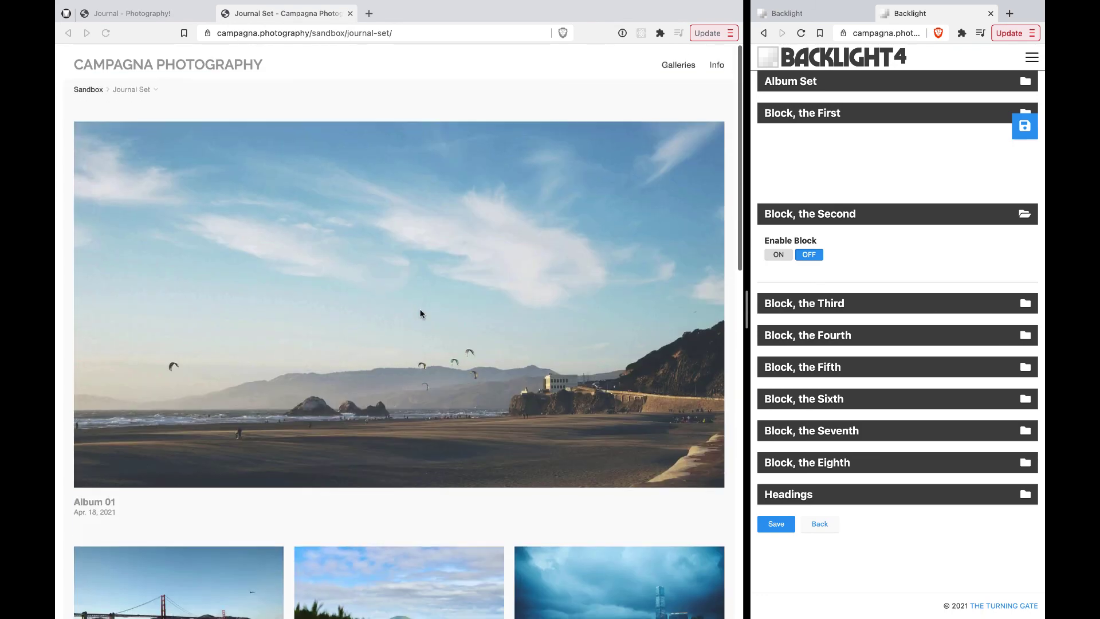
left_click(820, 118)
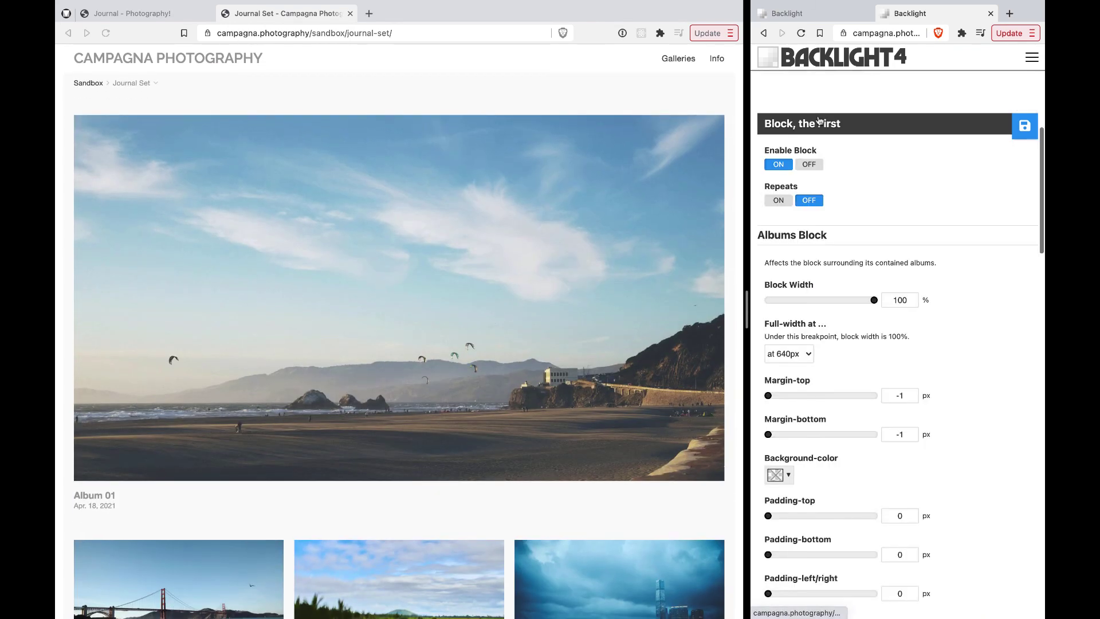
left_click(818, 126)
scroll(793, 341, "down", 5)
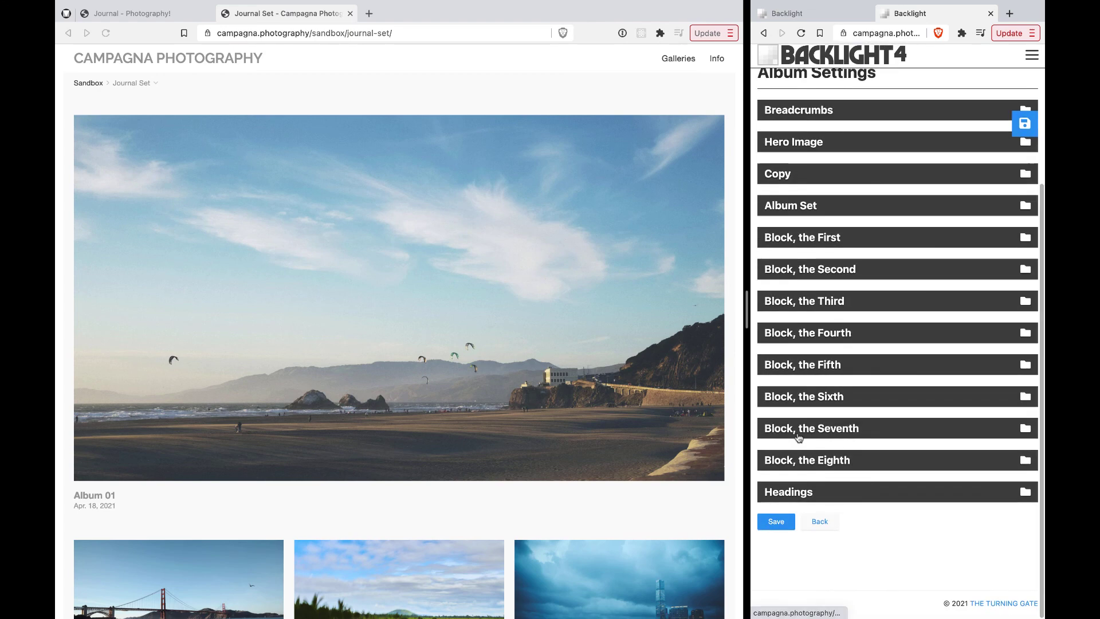
left_click(799, 459)
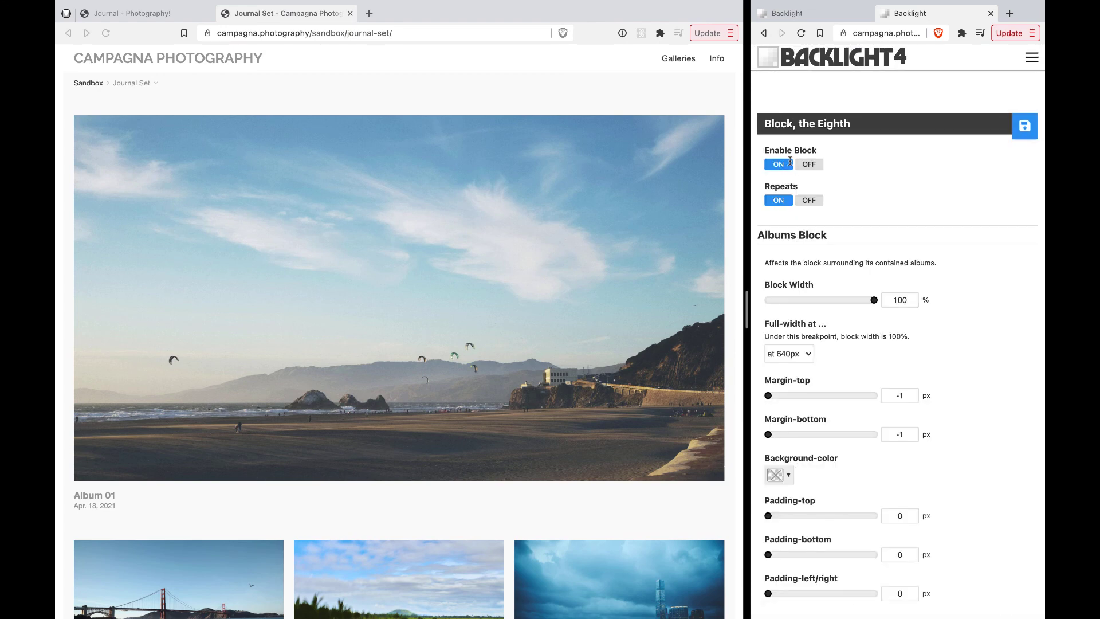
left_click(948, 127)
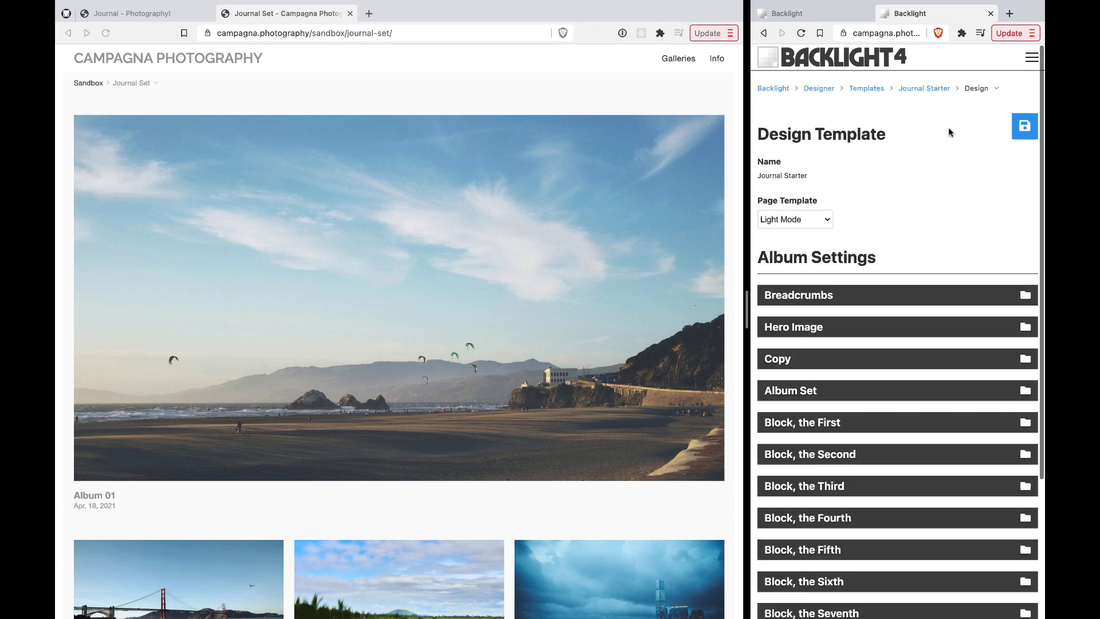
Enable Block, the Second, save the design, and reload the Journal Set page
scroll(878, 392, "down", 3)
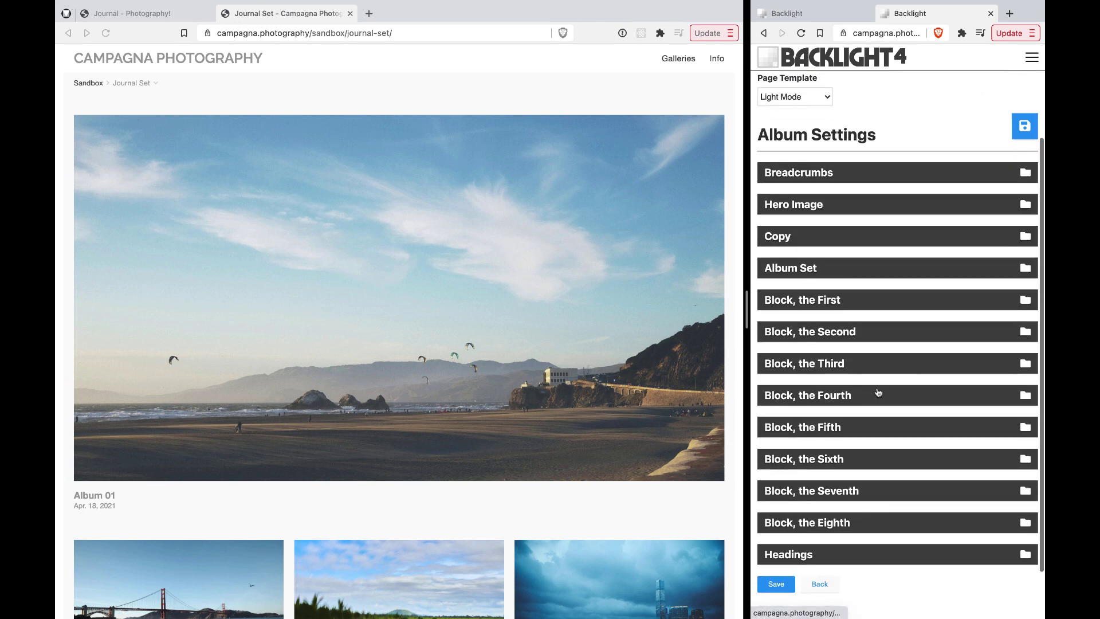
left_click(834, 331)
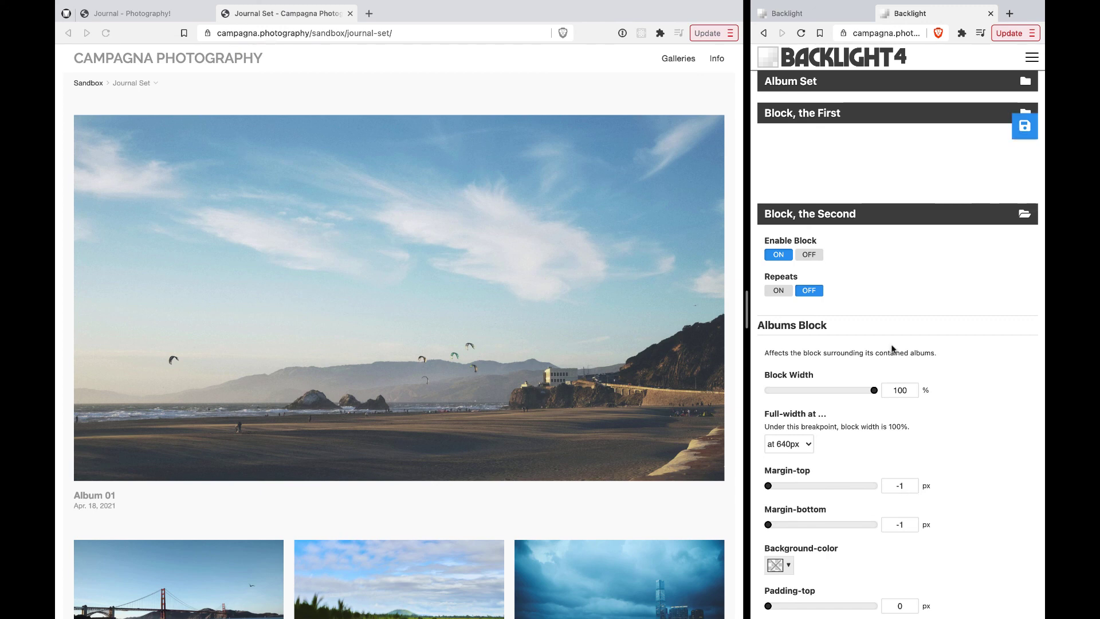
left_click(868, 210)
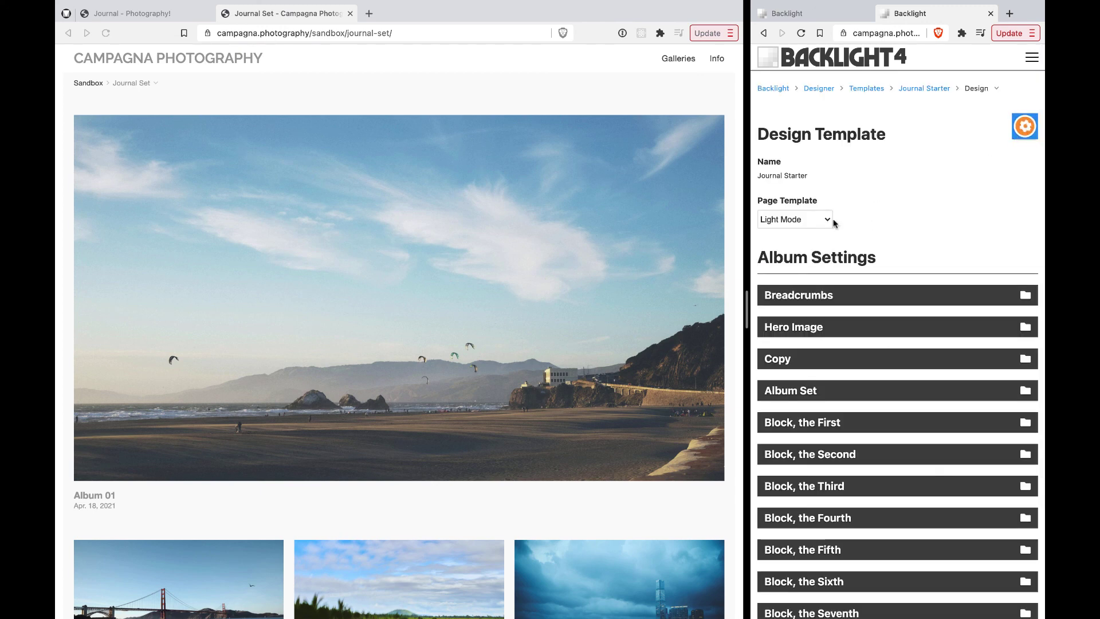
scroll(819, 471, "down", 3)
scroll(819, 470, "down", 2)
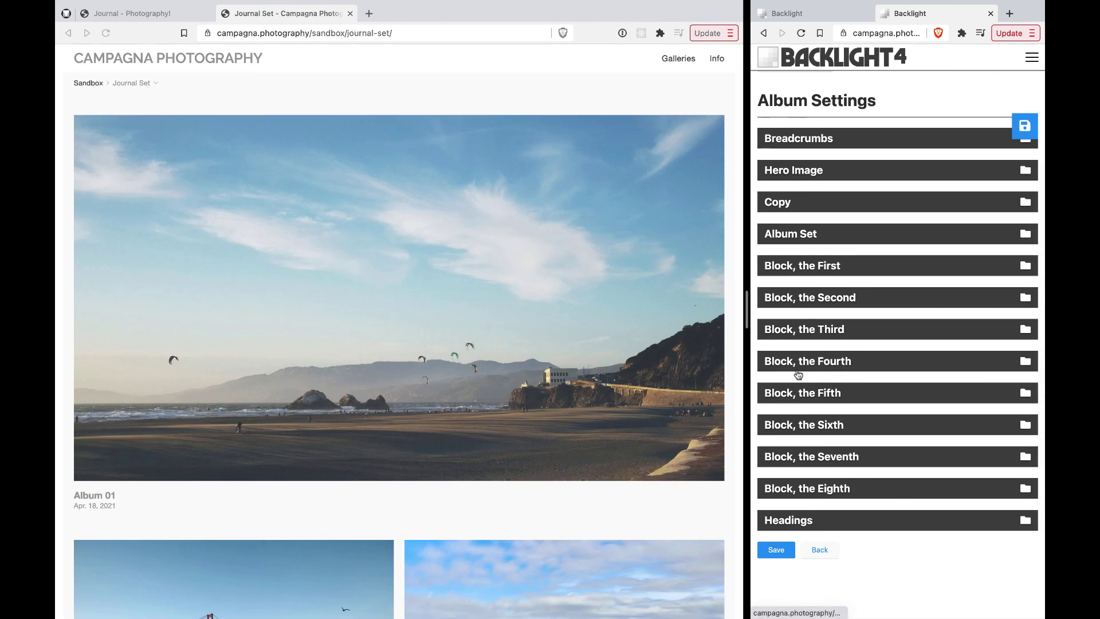
Examine how the album rows are arranged across the enabled blocks on the Journal Set page
scroll(606, 434, "down", 3)
scroll(606, 434, "down", 12)
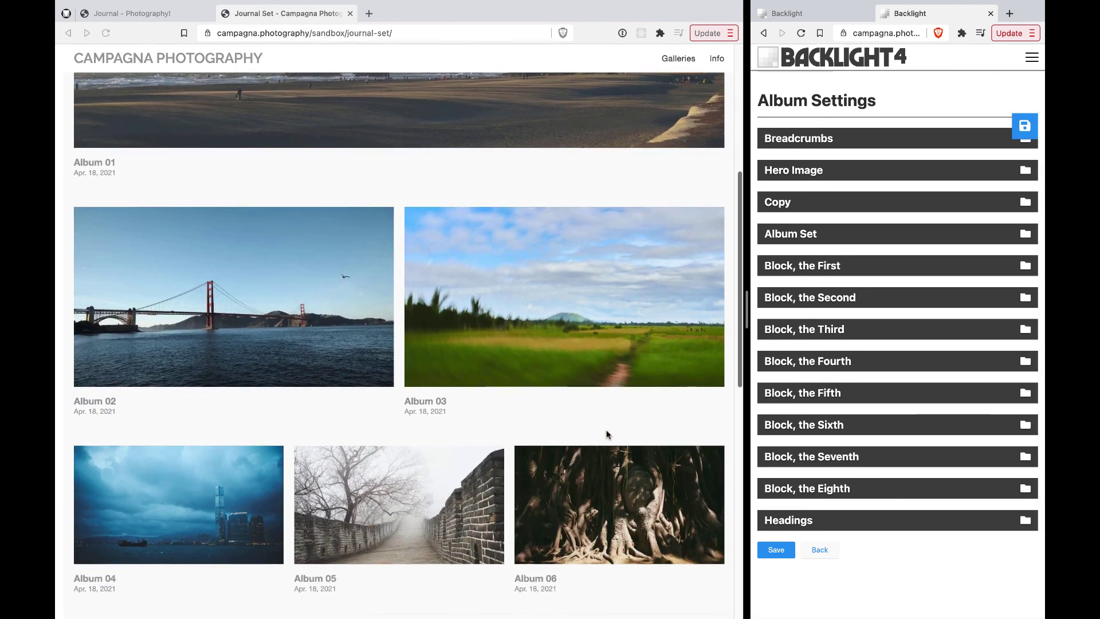
scroll(606, 434, "up", 15)
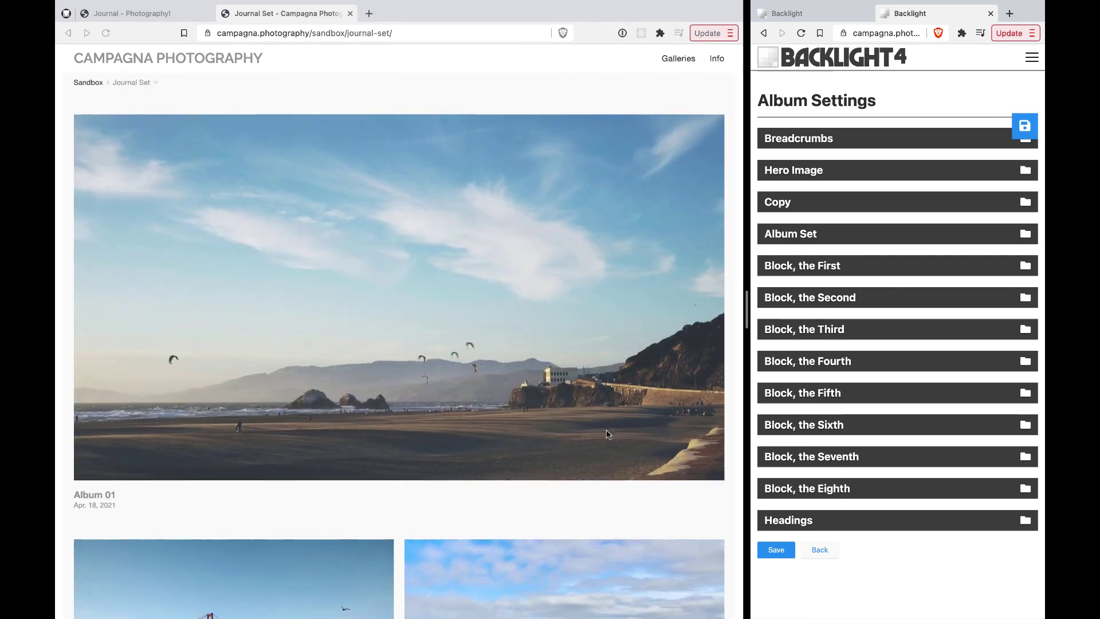
scroll(606, 434, "down", 9)
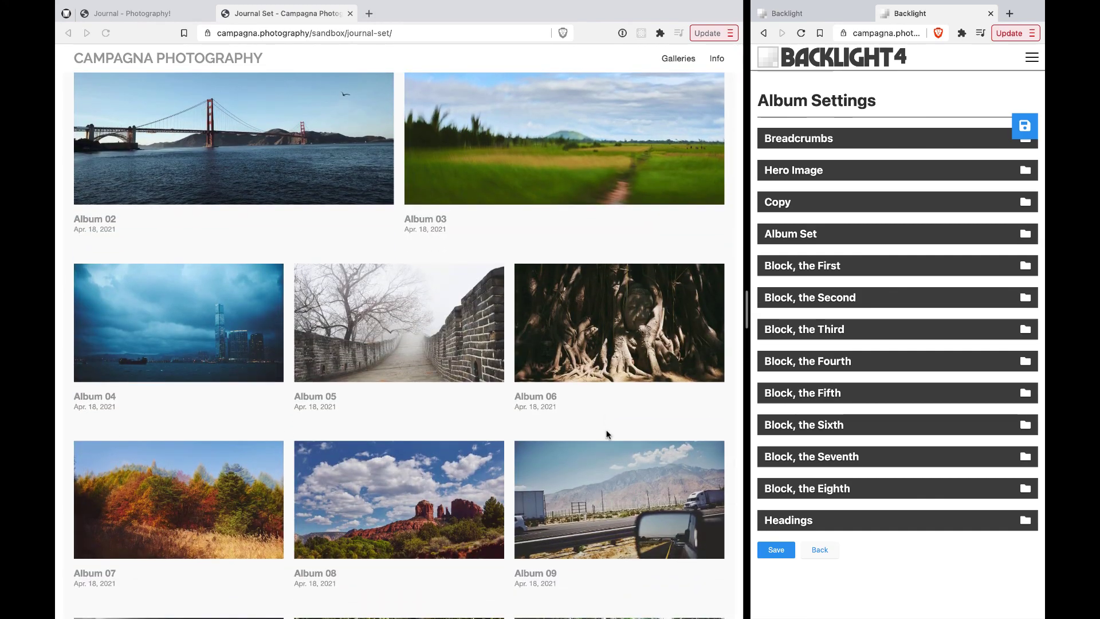
scroll(606, 434, "down", 6)
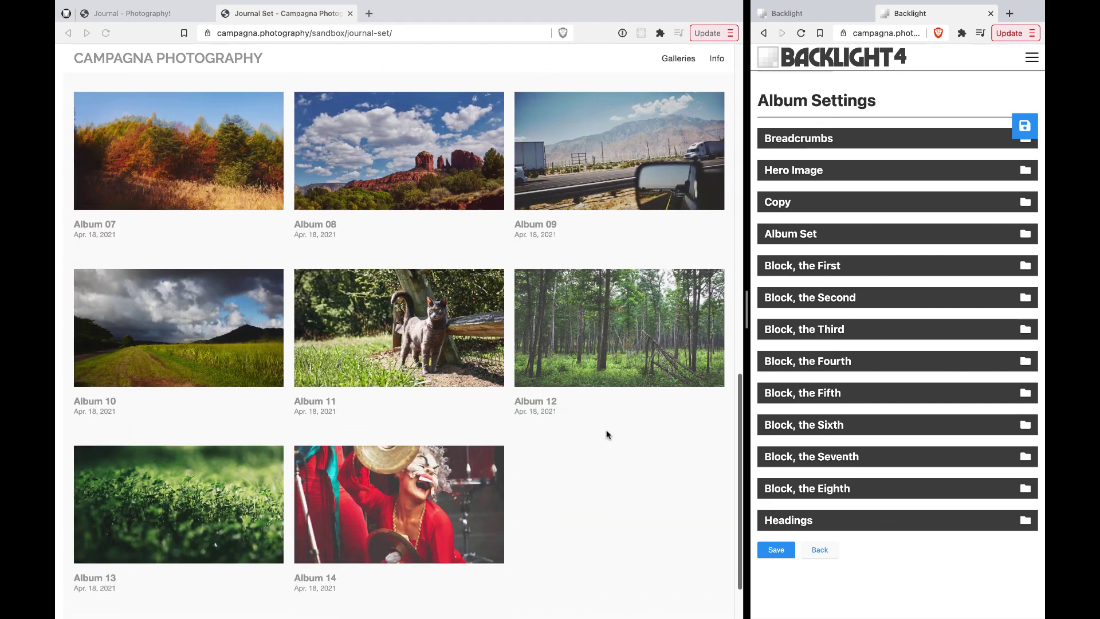
scroll(606, 434, "up", 15)
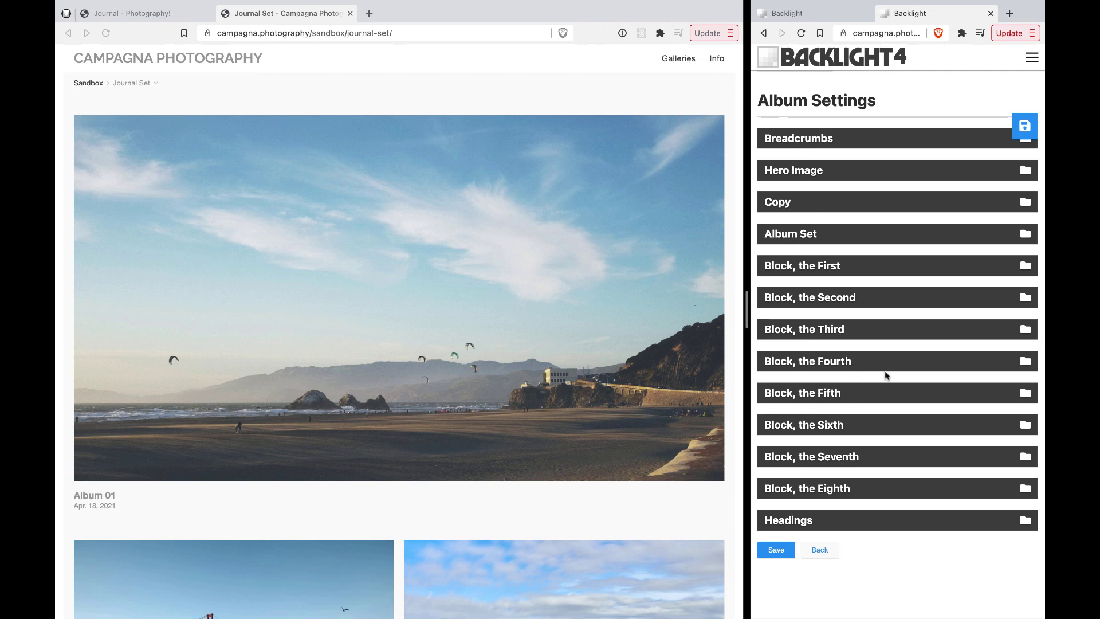
scroll(884, 376, "up", 3)
scroll(885, 376, "up", 1)
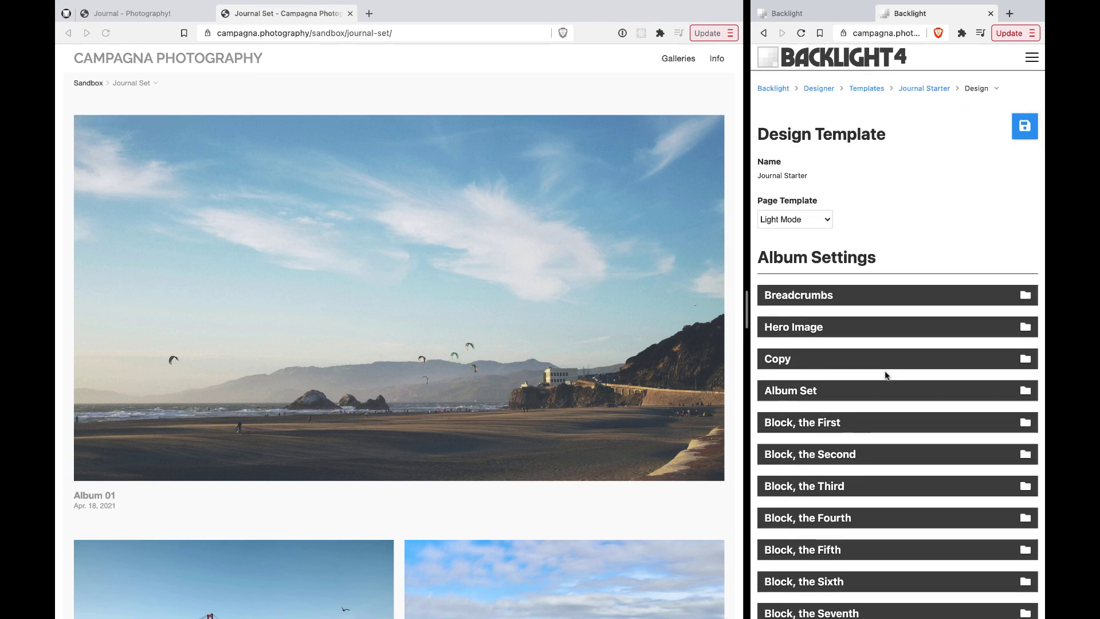